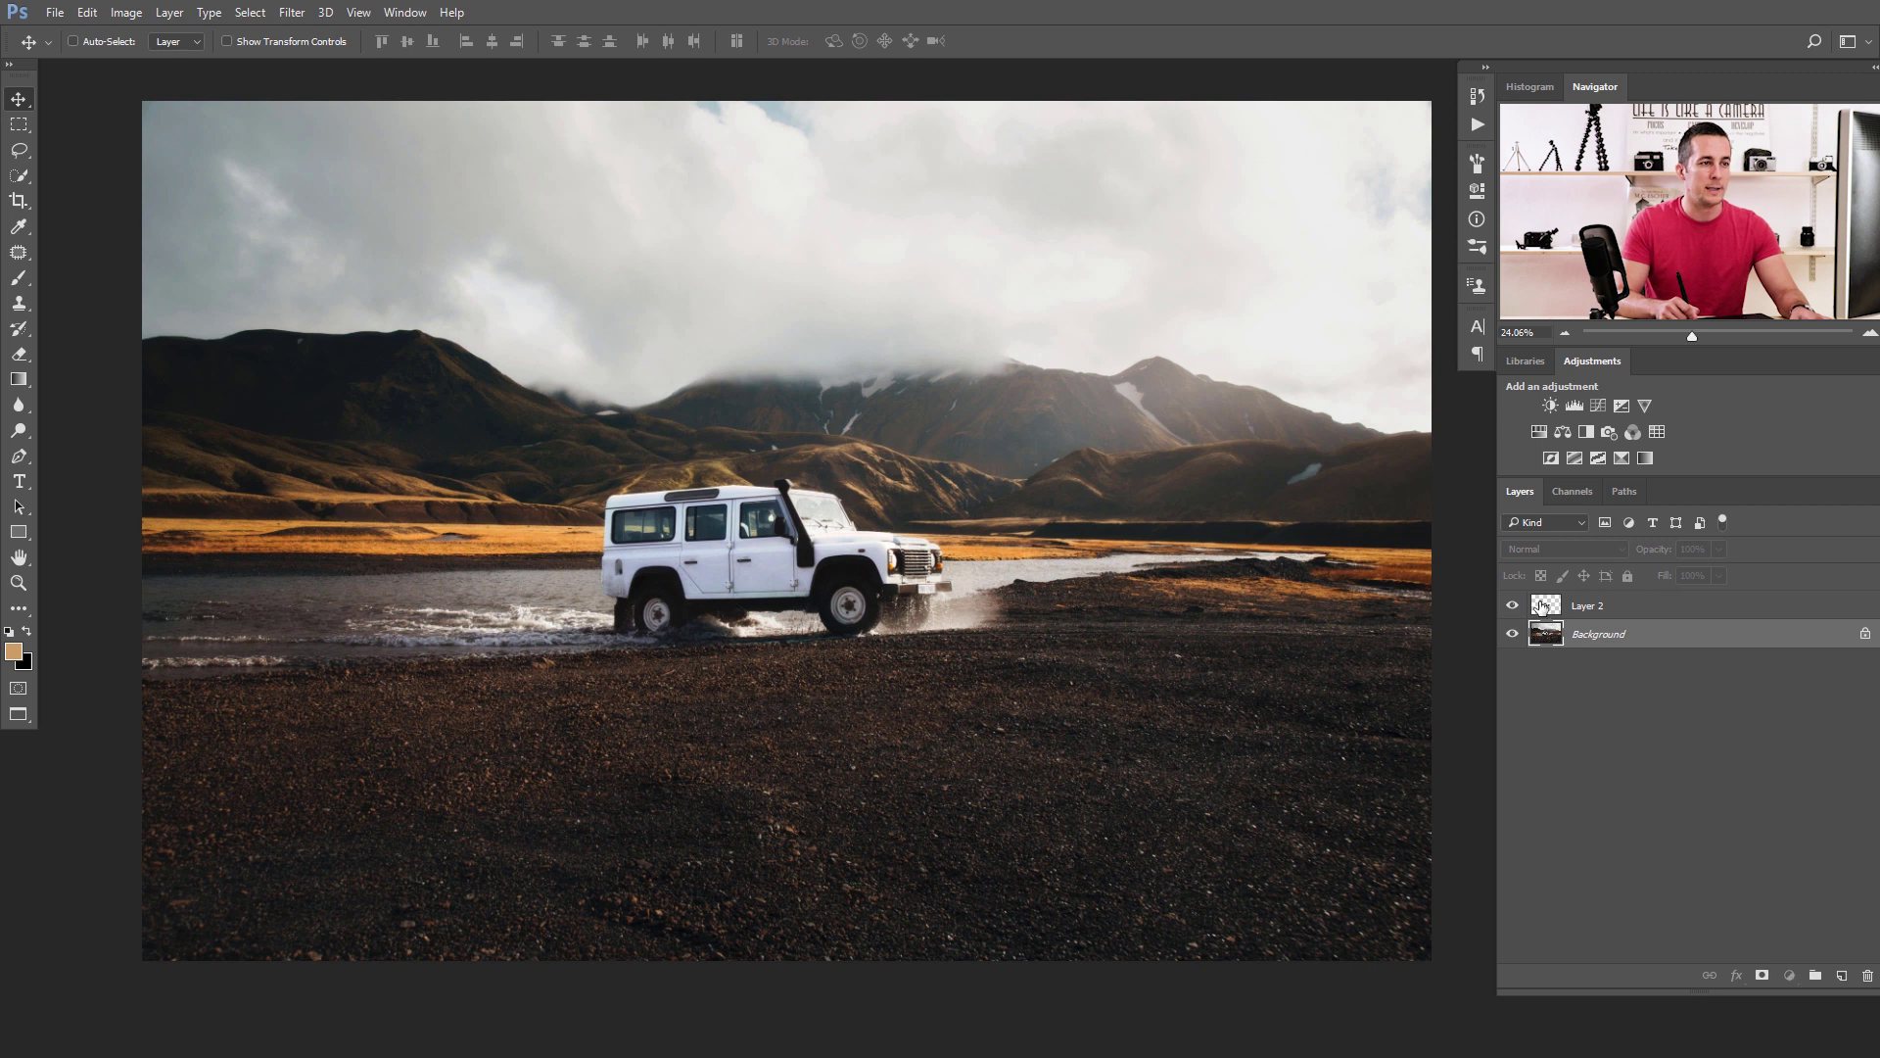
Show only the cut-out car on Layer 2 to inspect it, and show all layers again.
left_click(1515, 607, "alt")
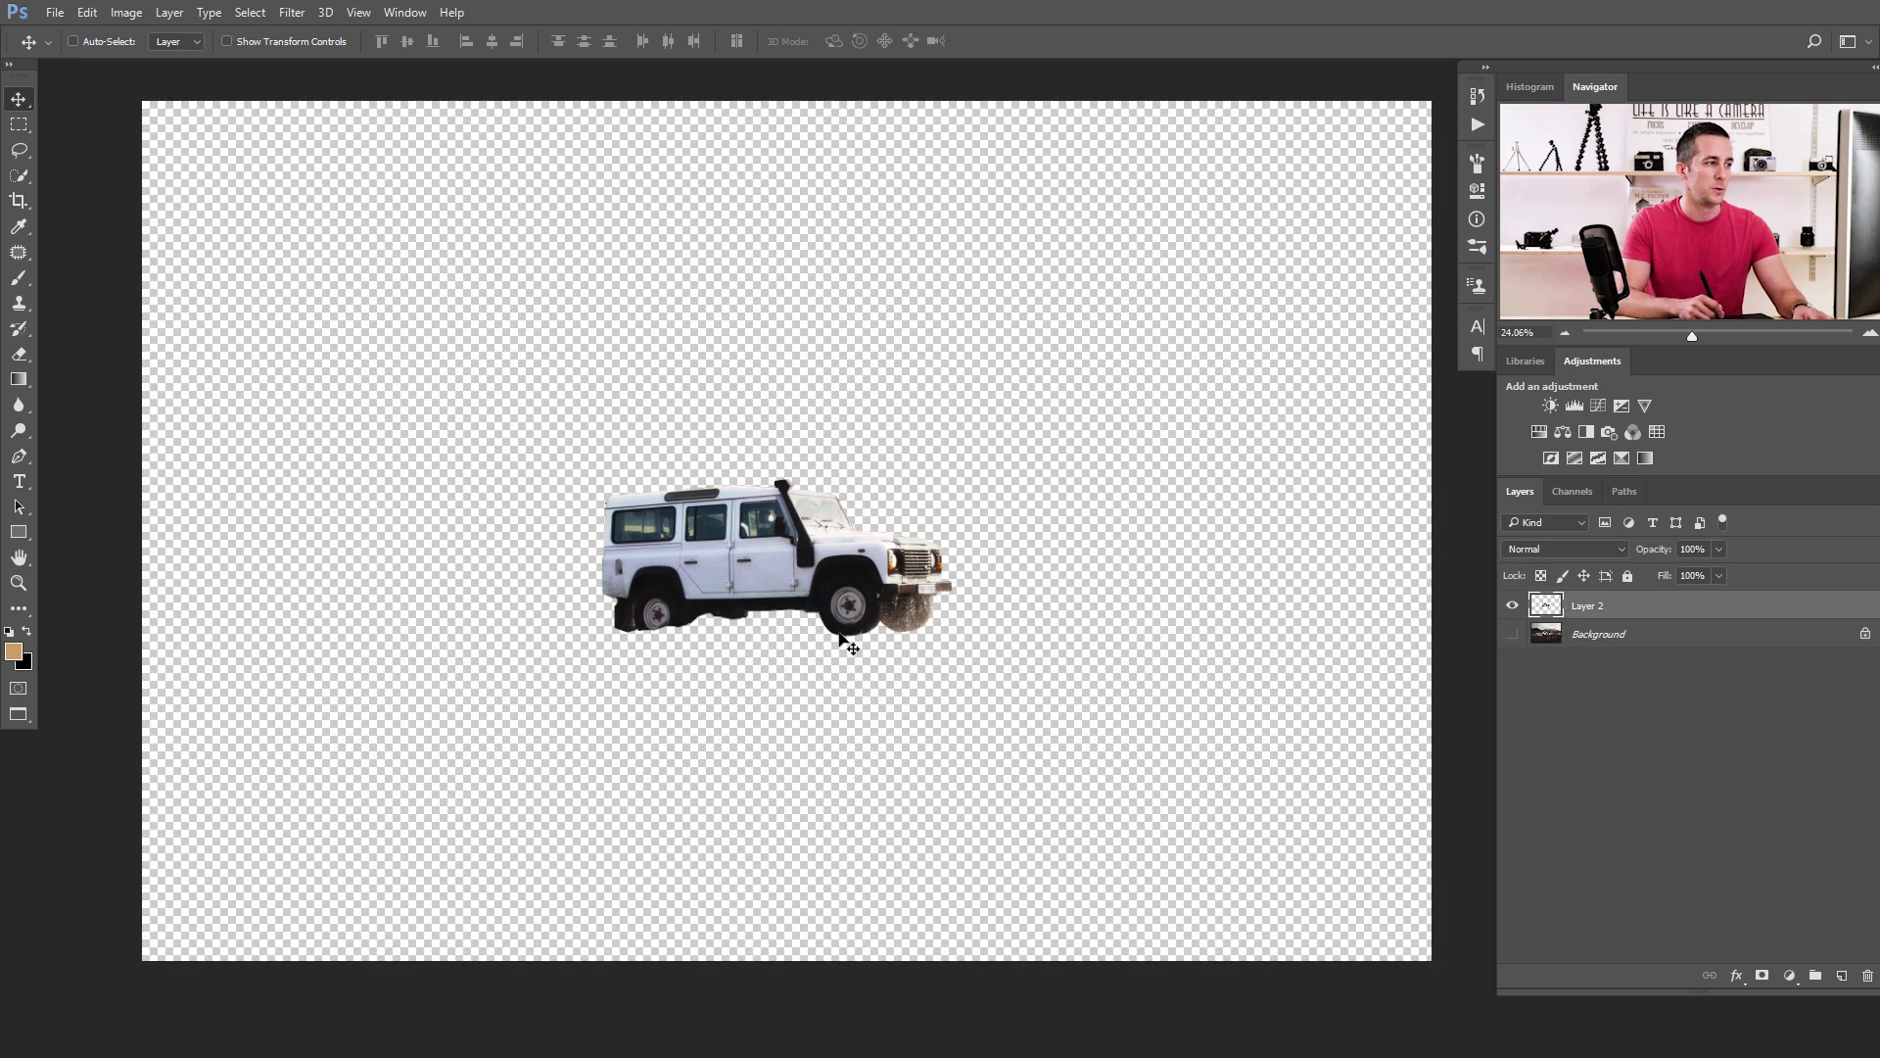
left_click(1514, 606, "alt")
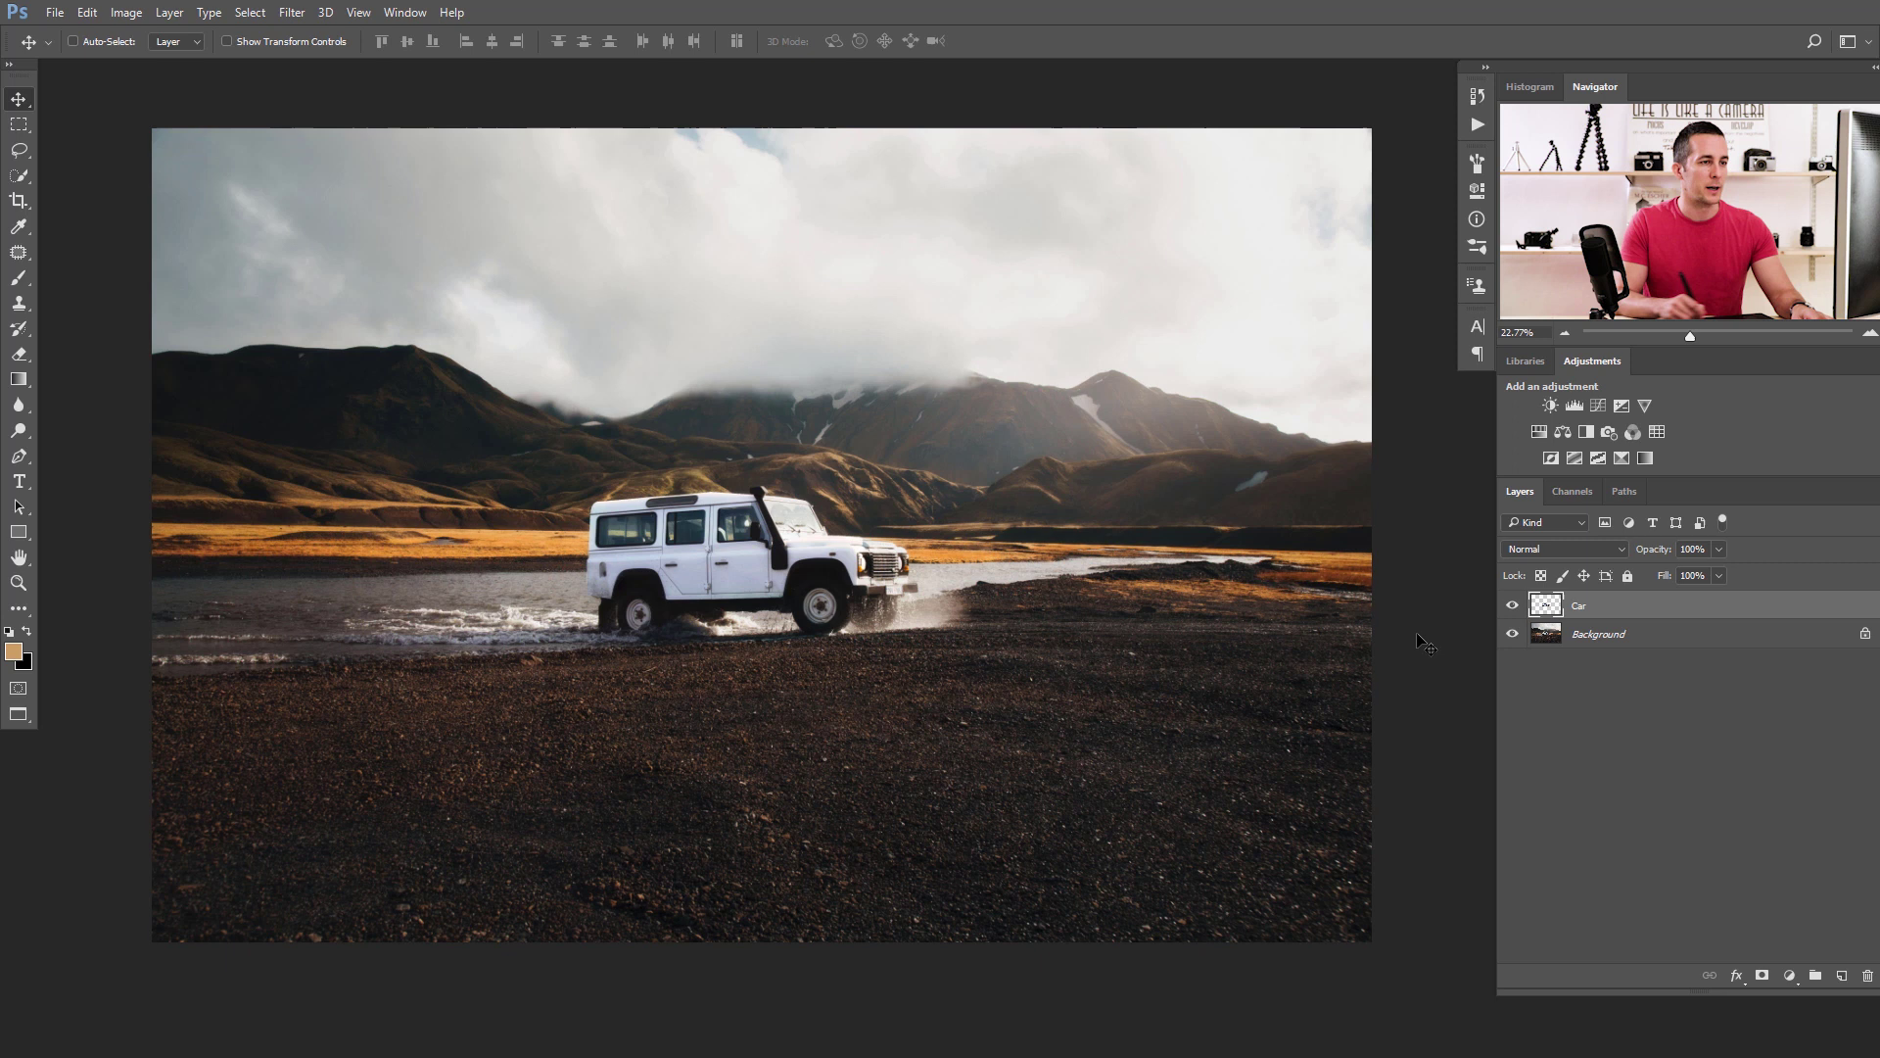
Duplicate the Background layer beneath the Car layer.
left_click(1639, 638)
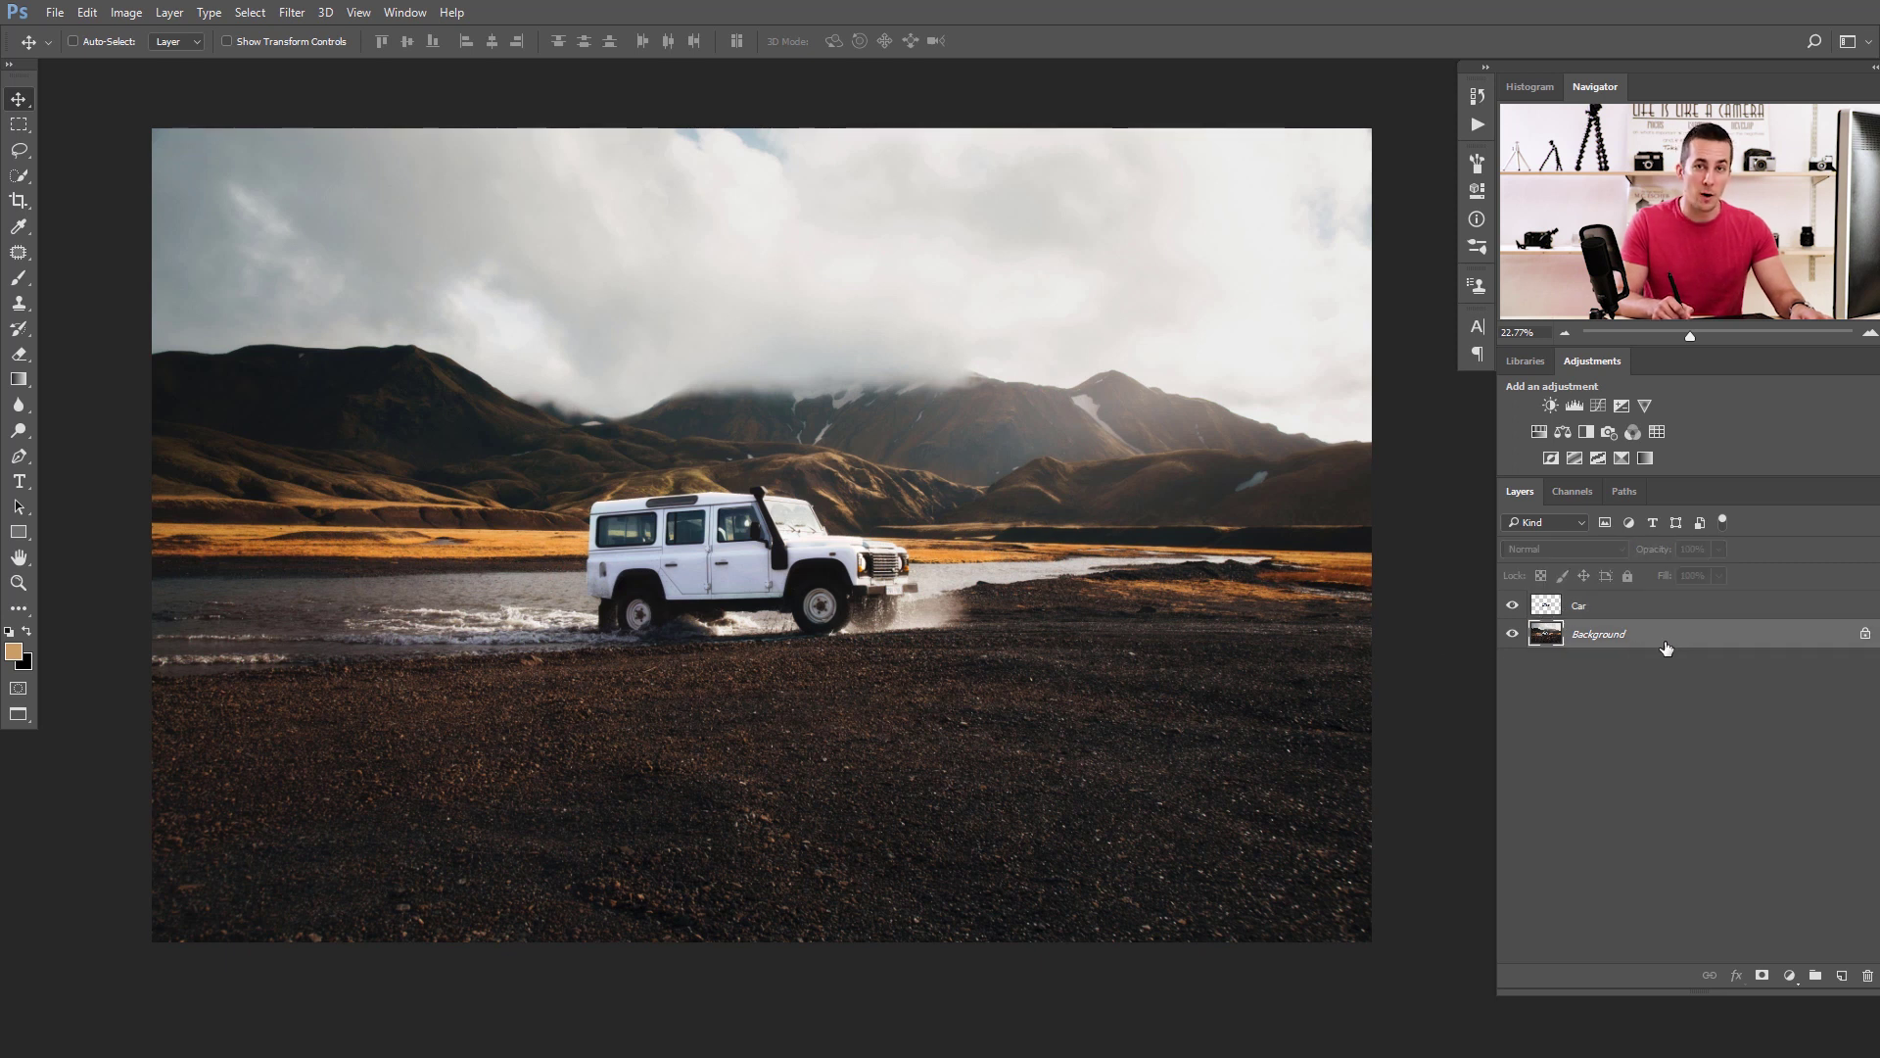
key("ctrl")
key("ctrl+j")
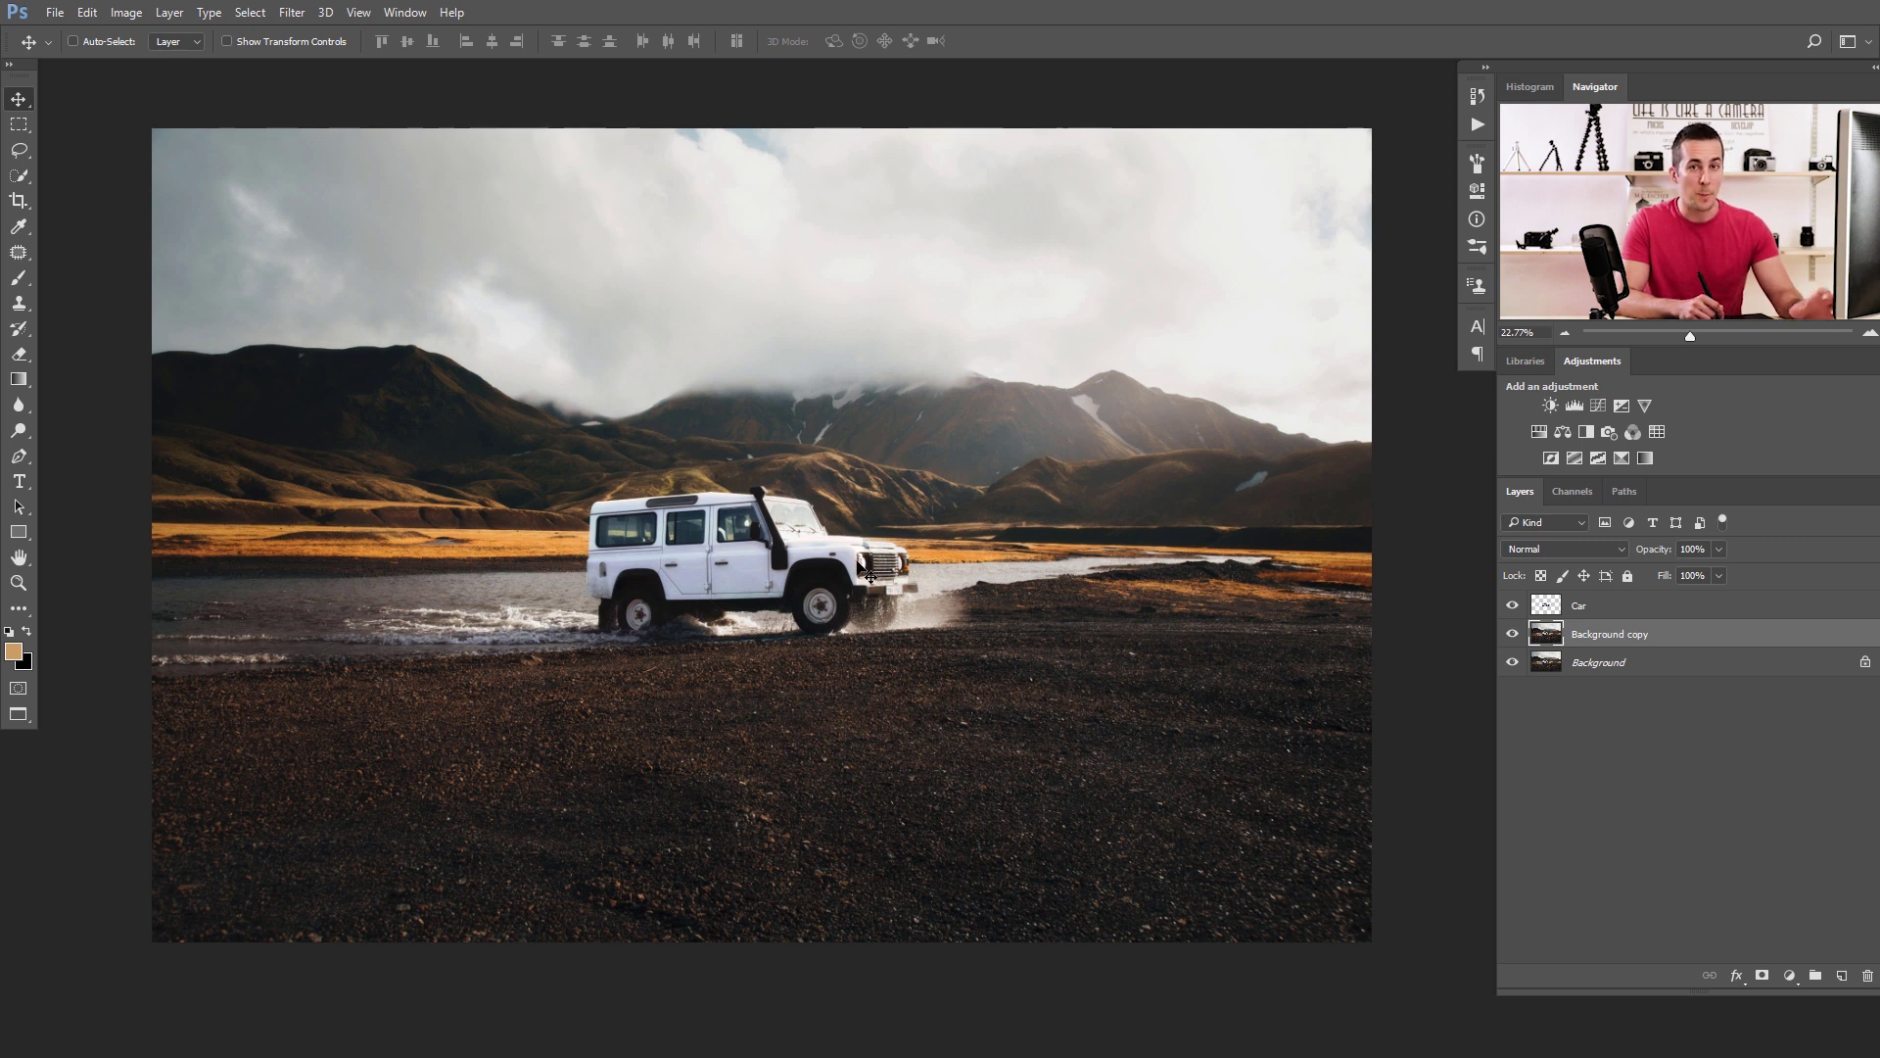
scroll(724, 524, "up", 4)
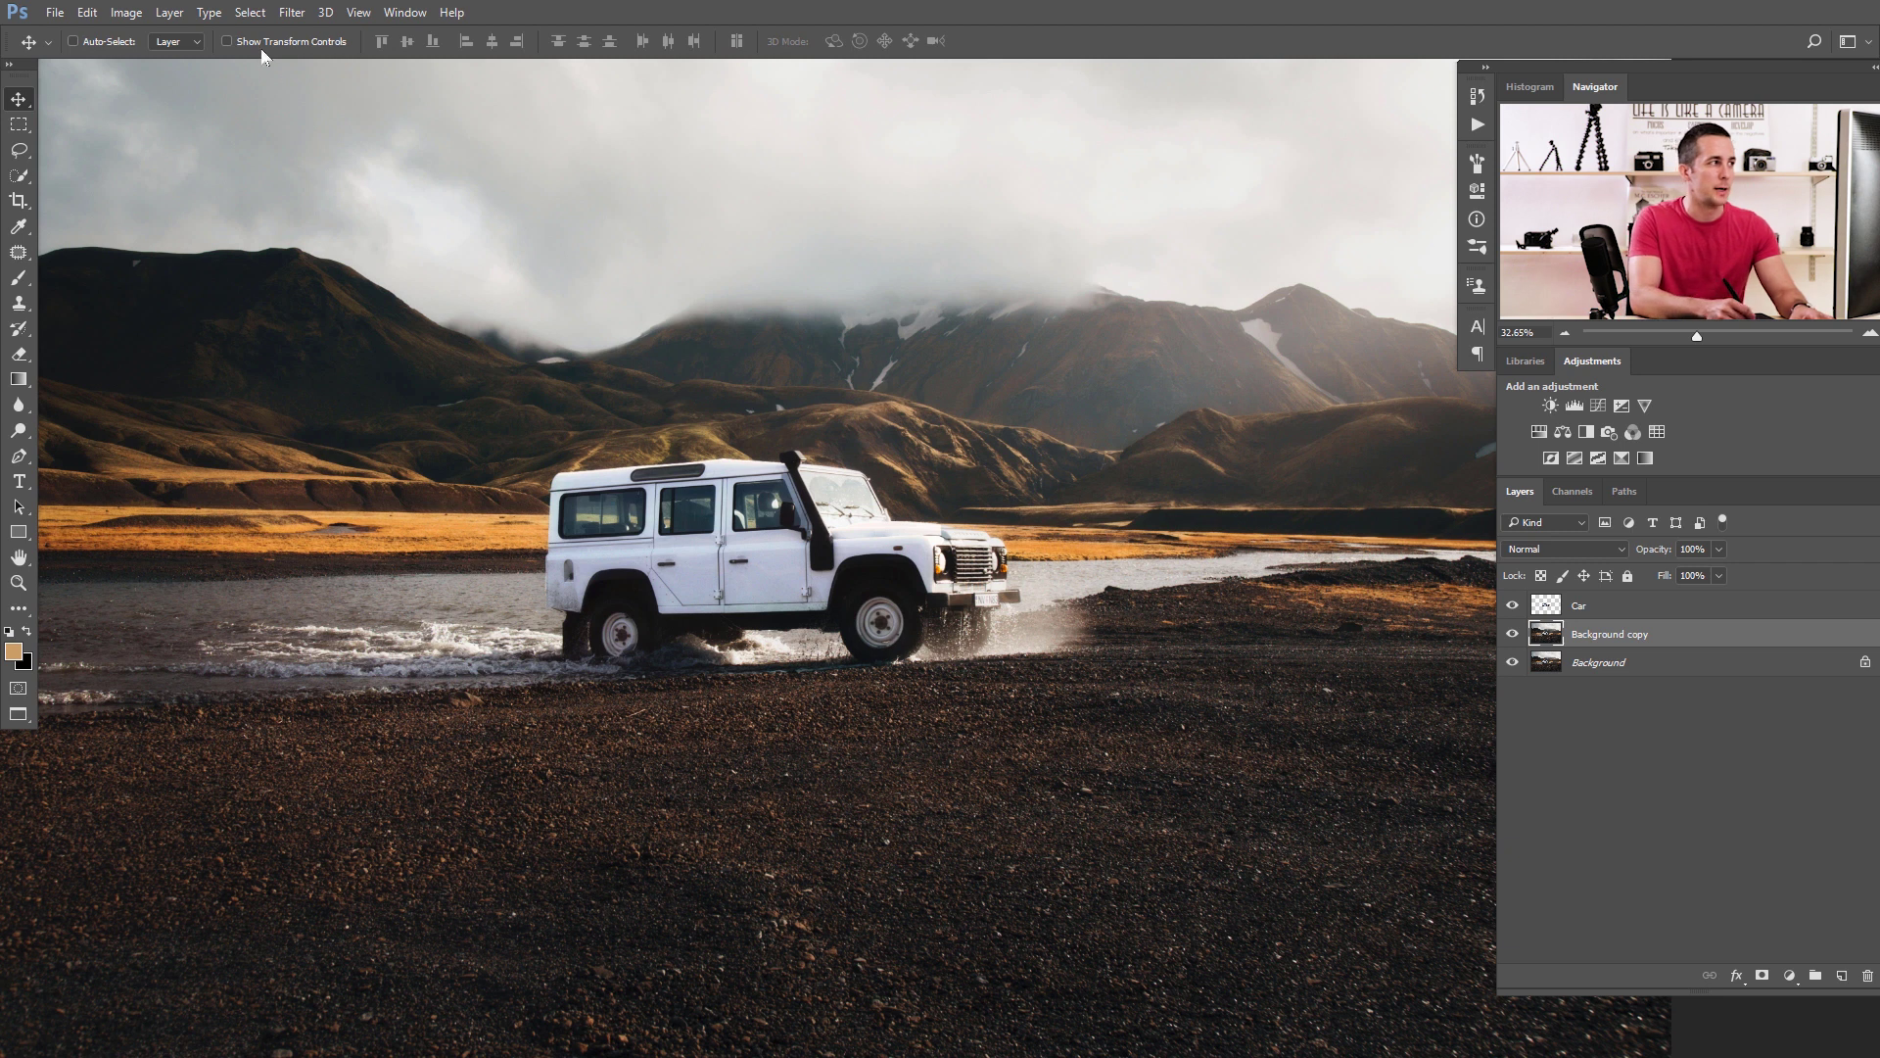
left_click(291, 14)
mouse_move(343, 231)
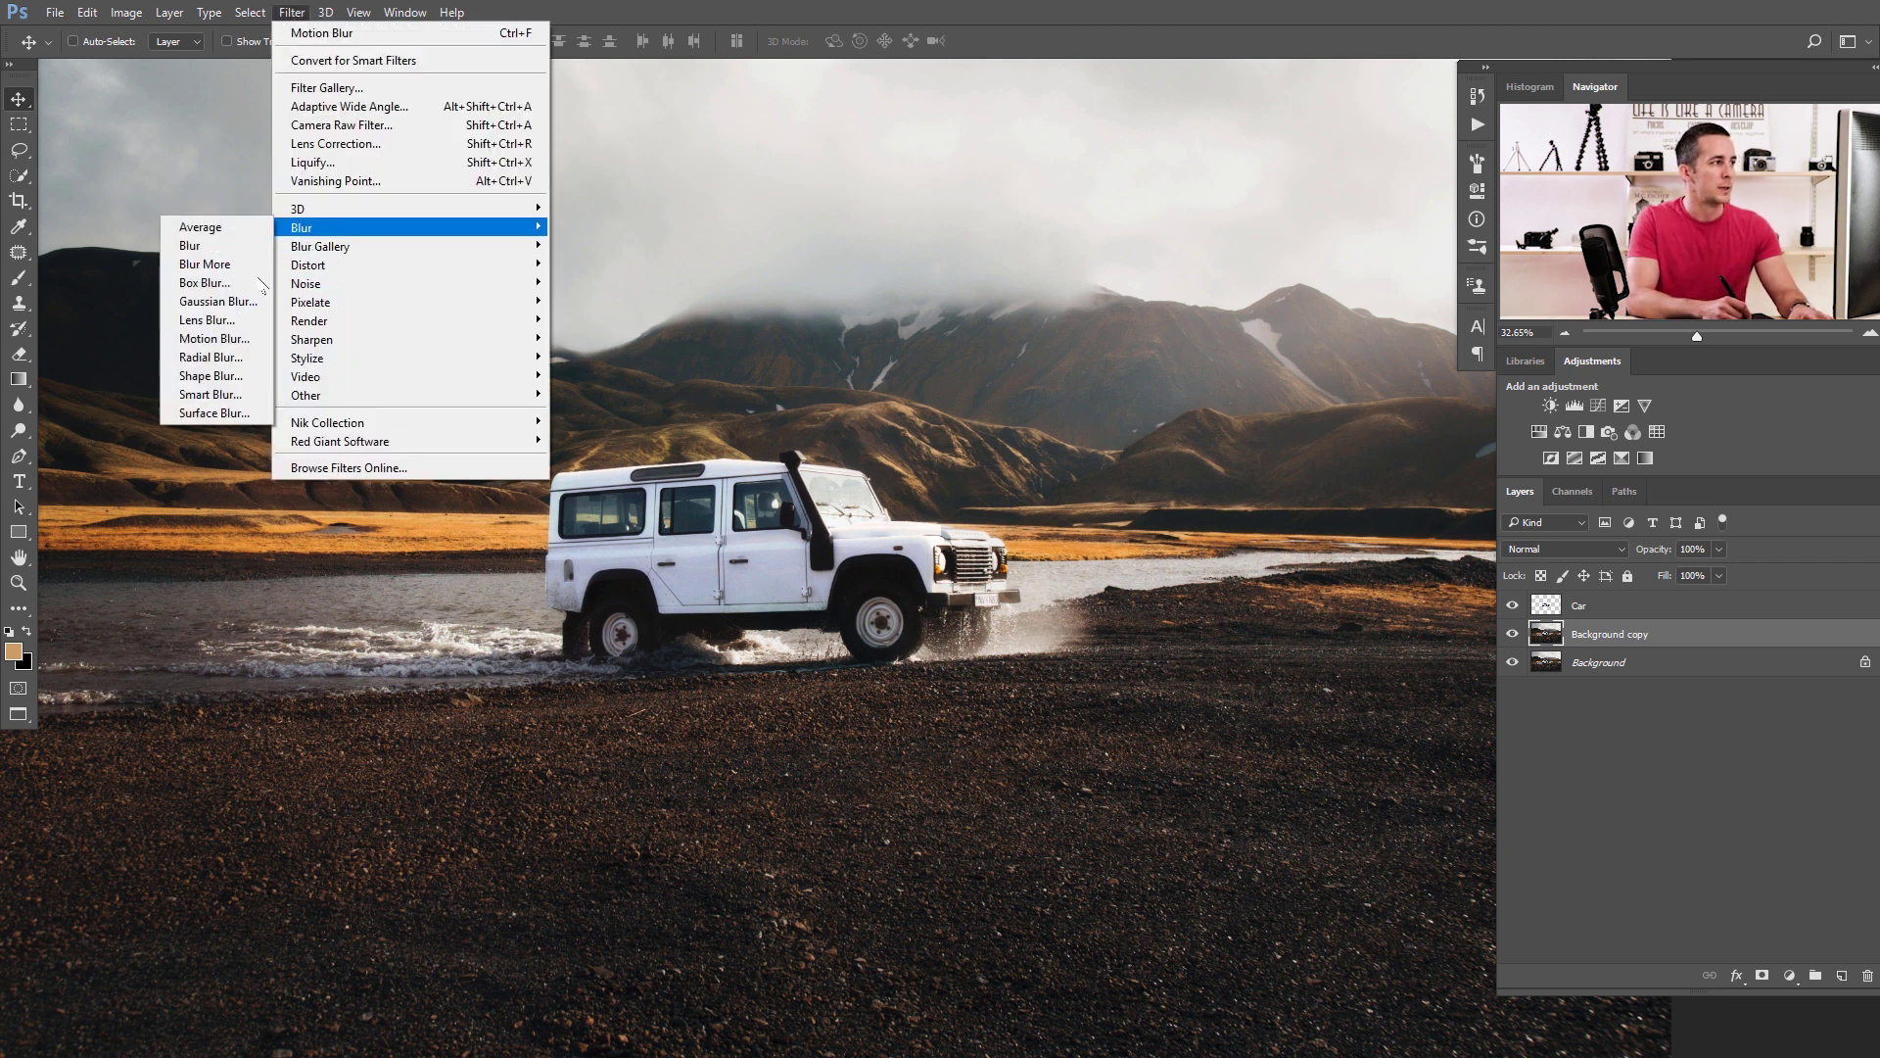
left_click(236, 339)
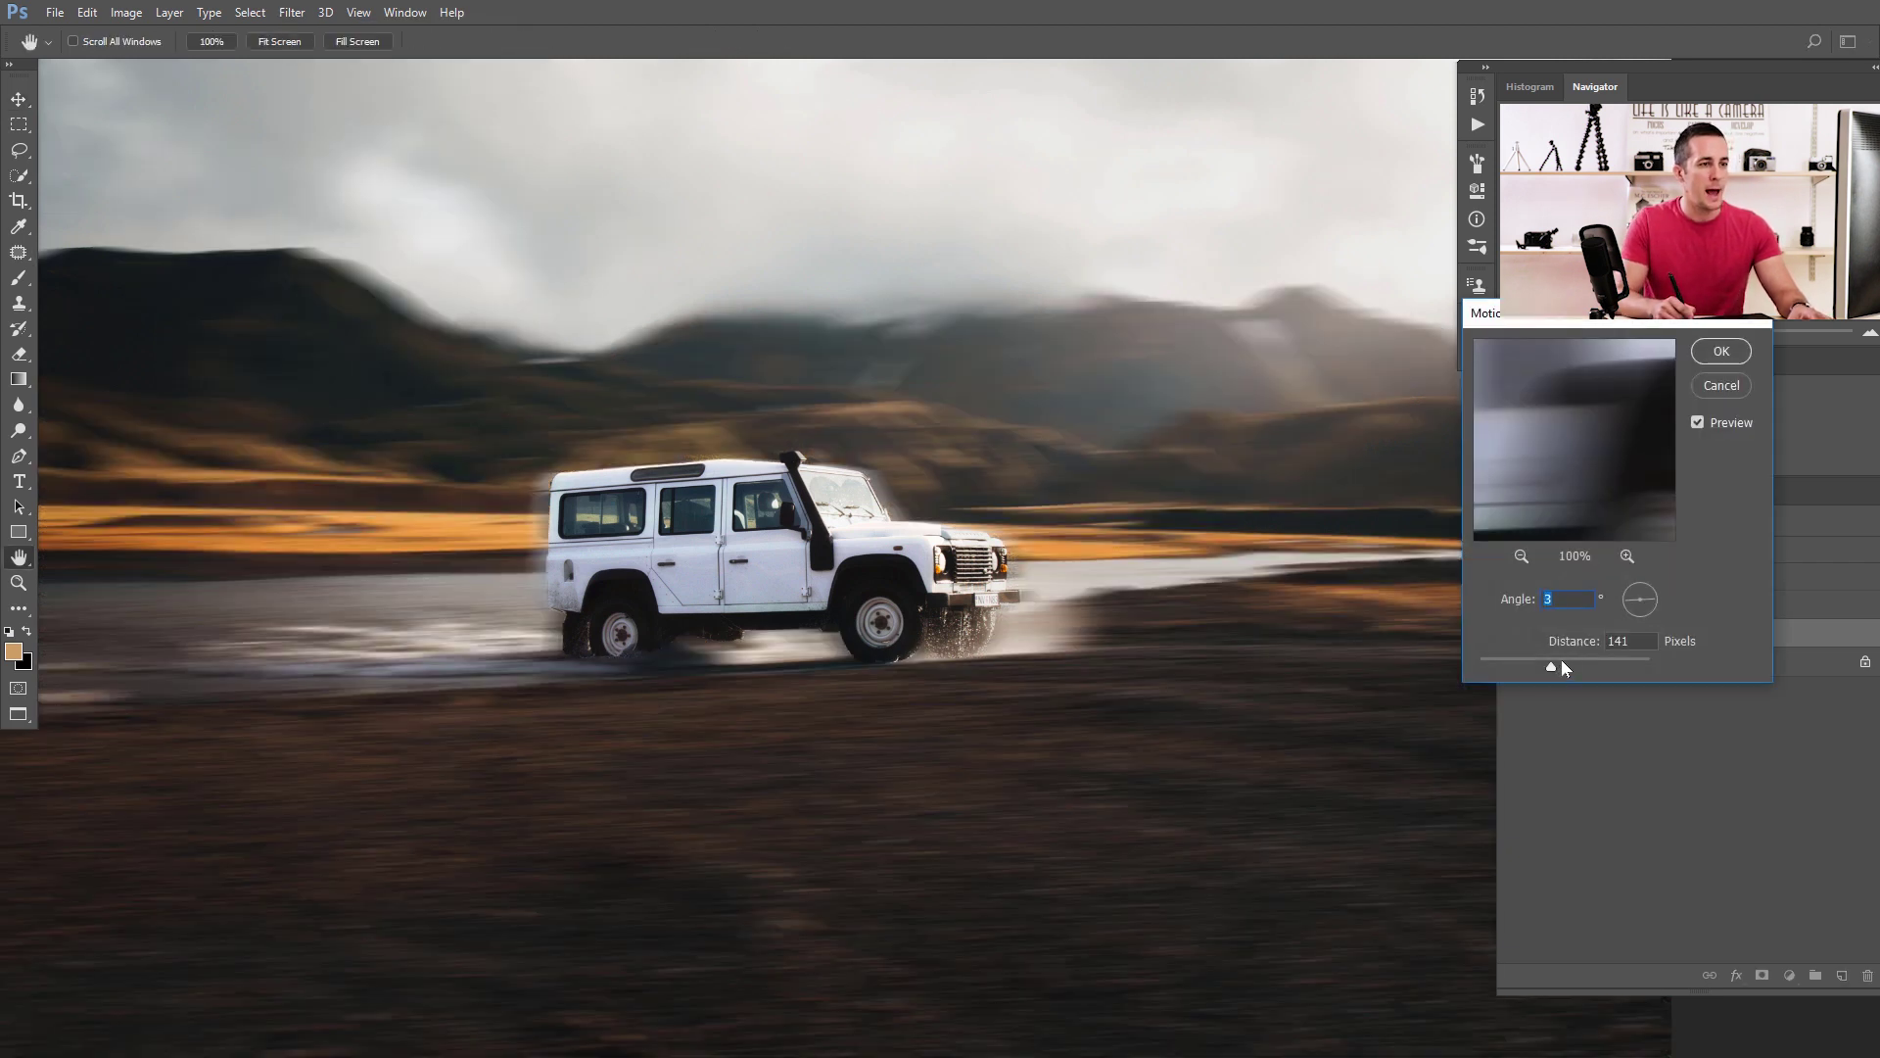
left_click_drag(1562, 673, 1552, 669)
left_click(689, 549, "ctrl")
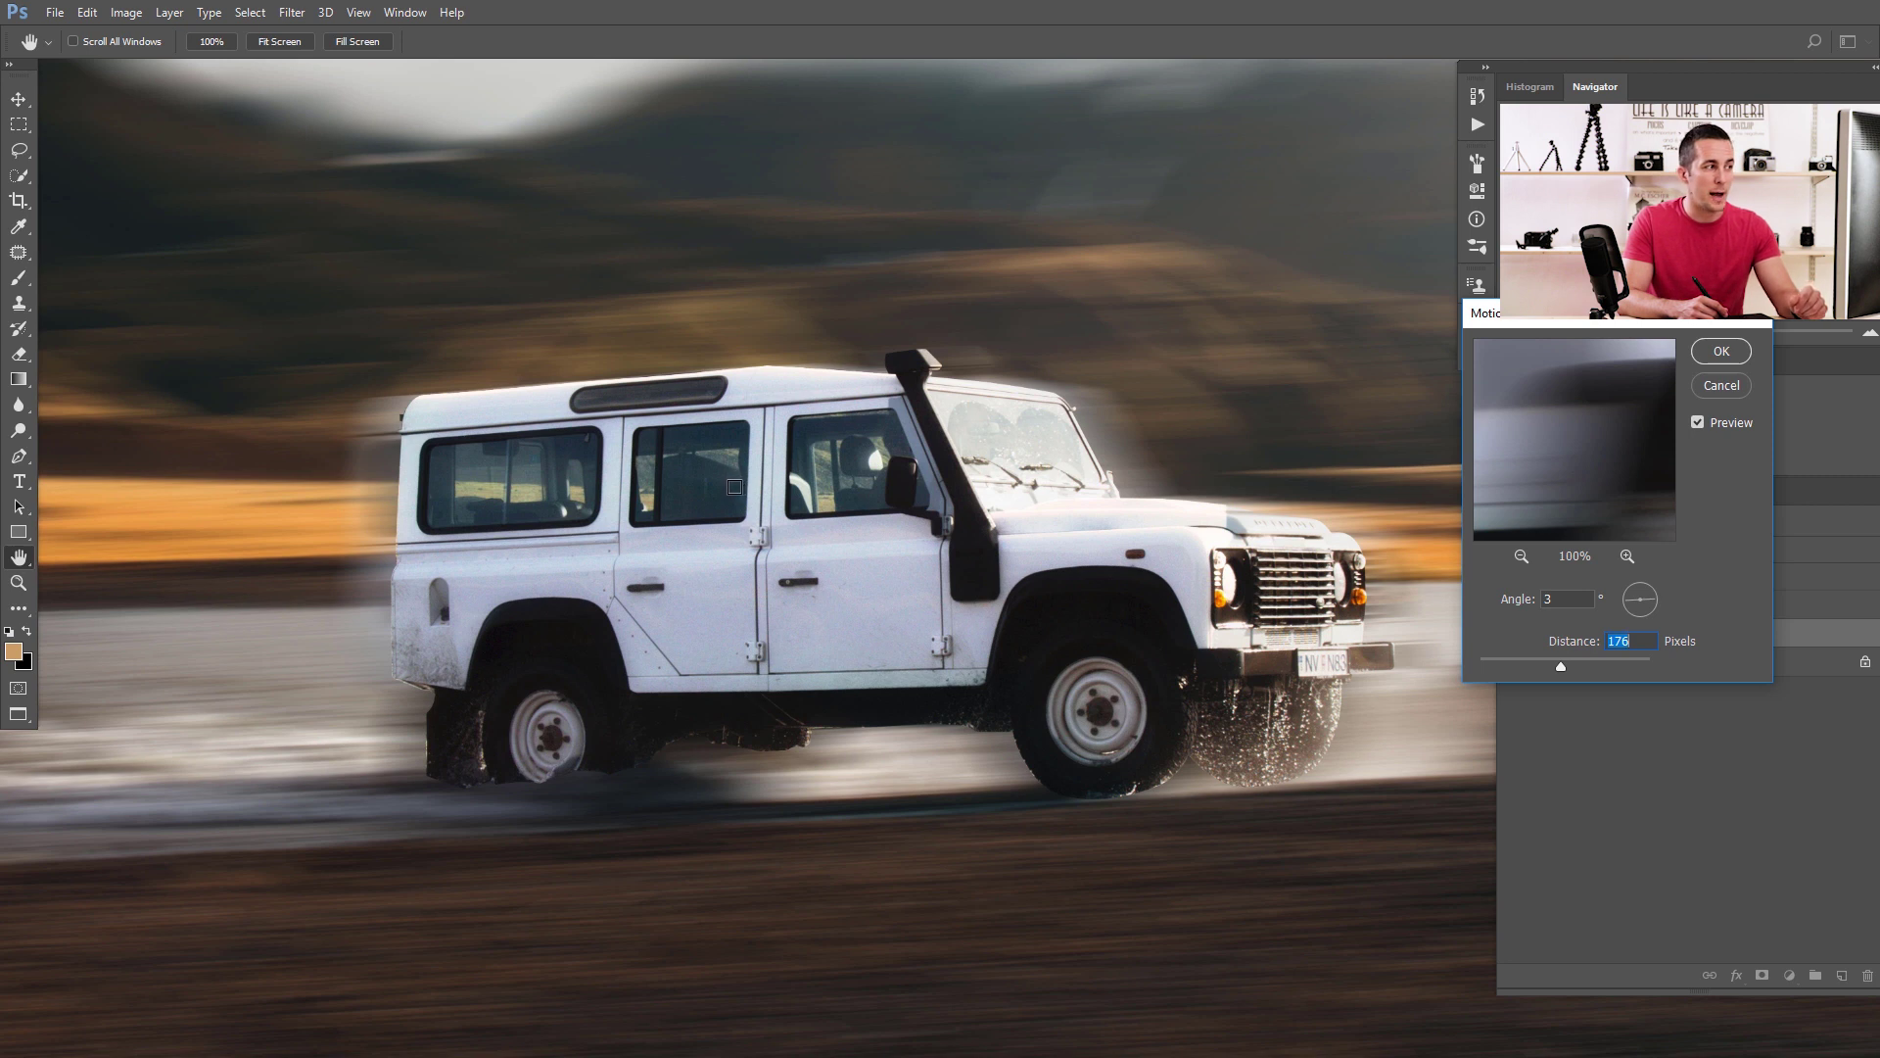
left_click(1721, 385)
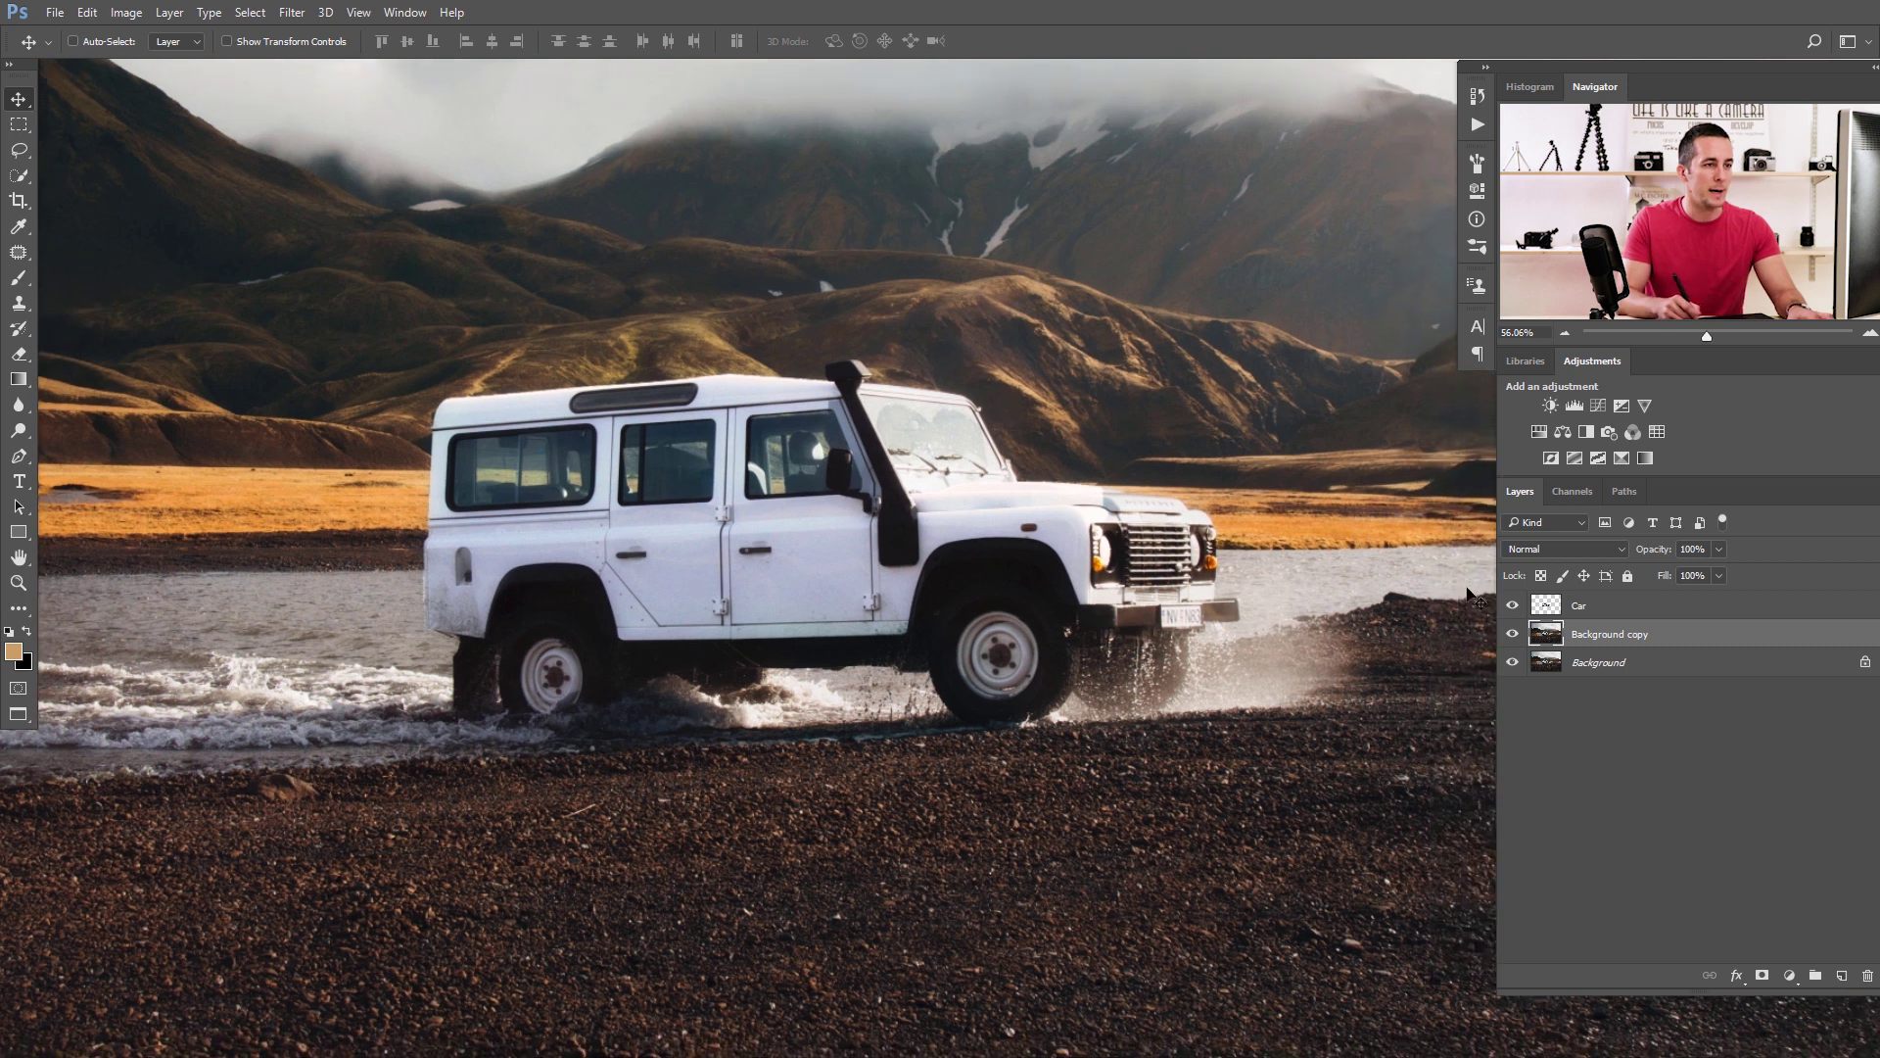
Draw a loose Lasso selection just outside the car's outline on the Background copy layer, including its wheels and snorkel.
key("l")
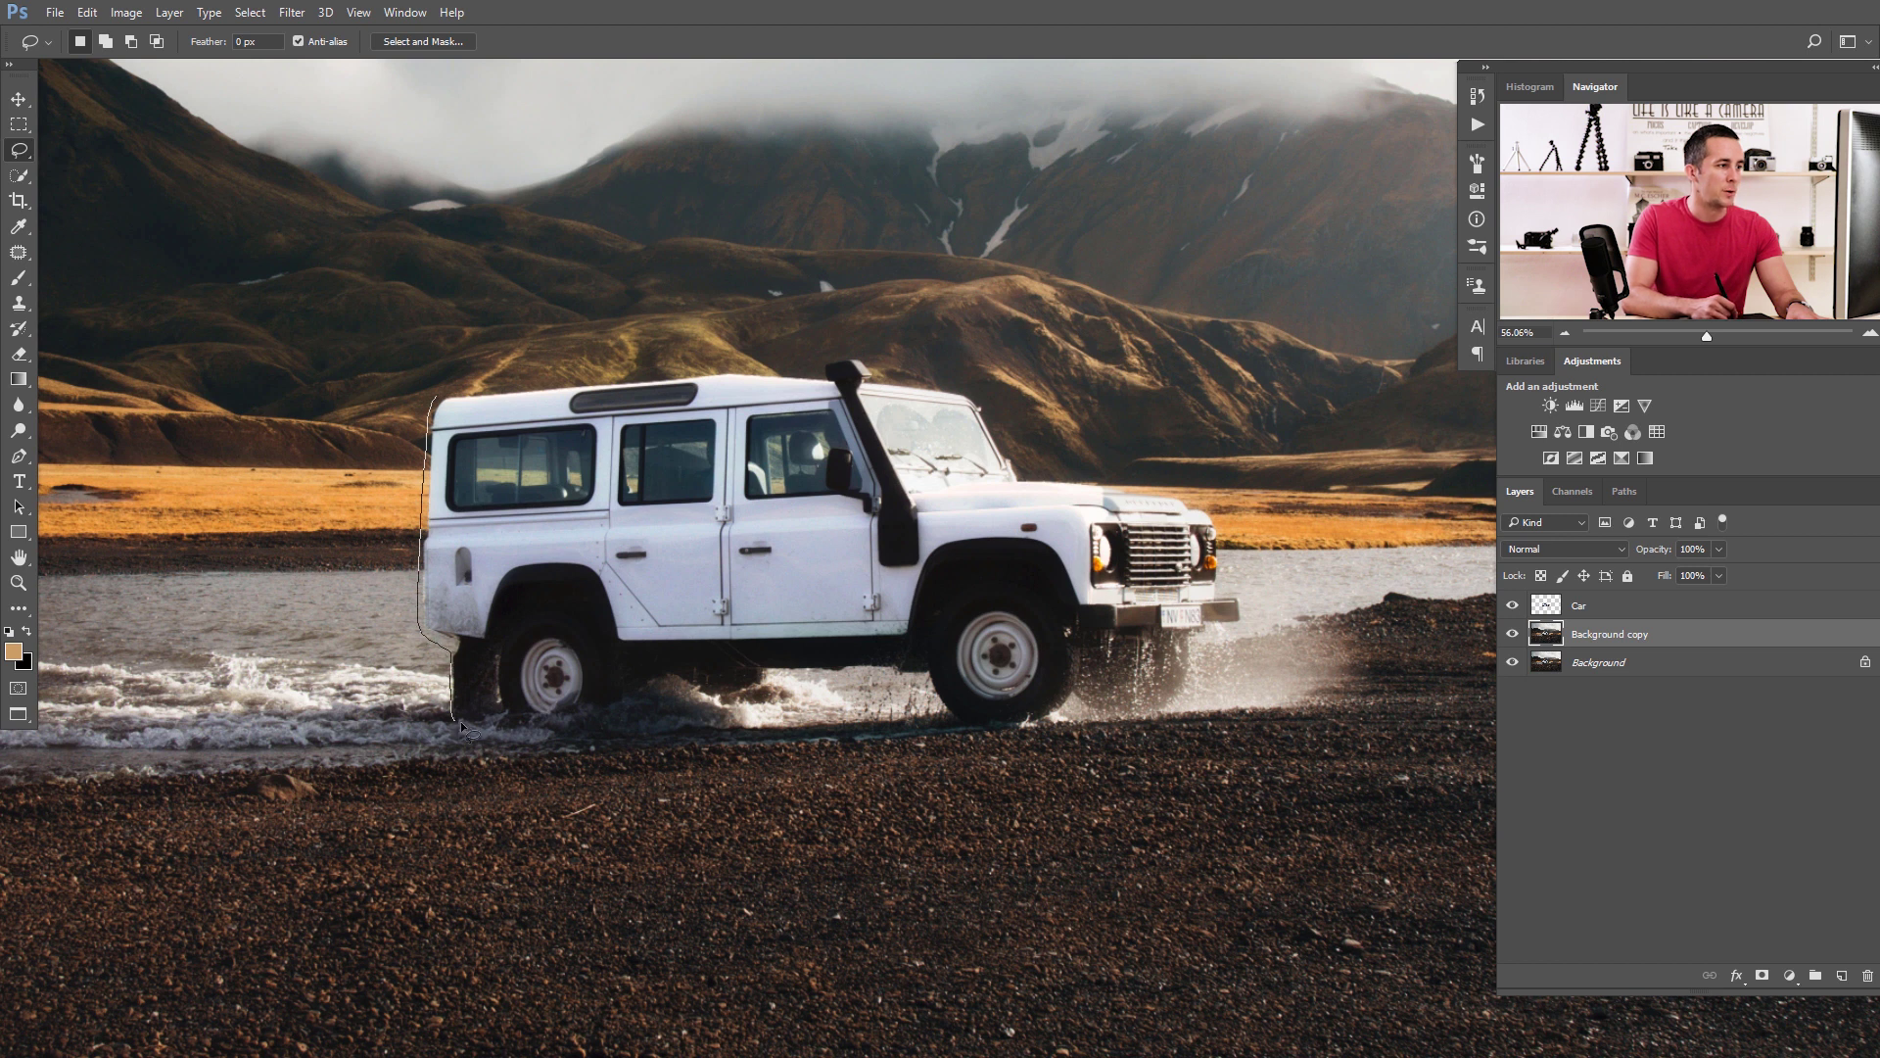
mouse_move(519, 726)
left_mouse_down()
mouse_move(834, 686)
mouse_move(1017, 734)
mouse_move(1186, 713)
mouse_move(1206, 663)
left_mouse_up()
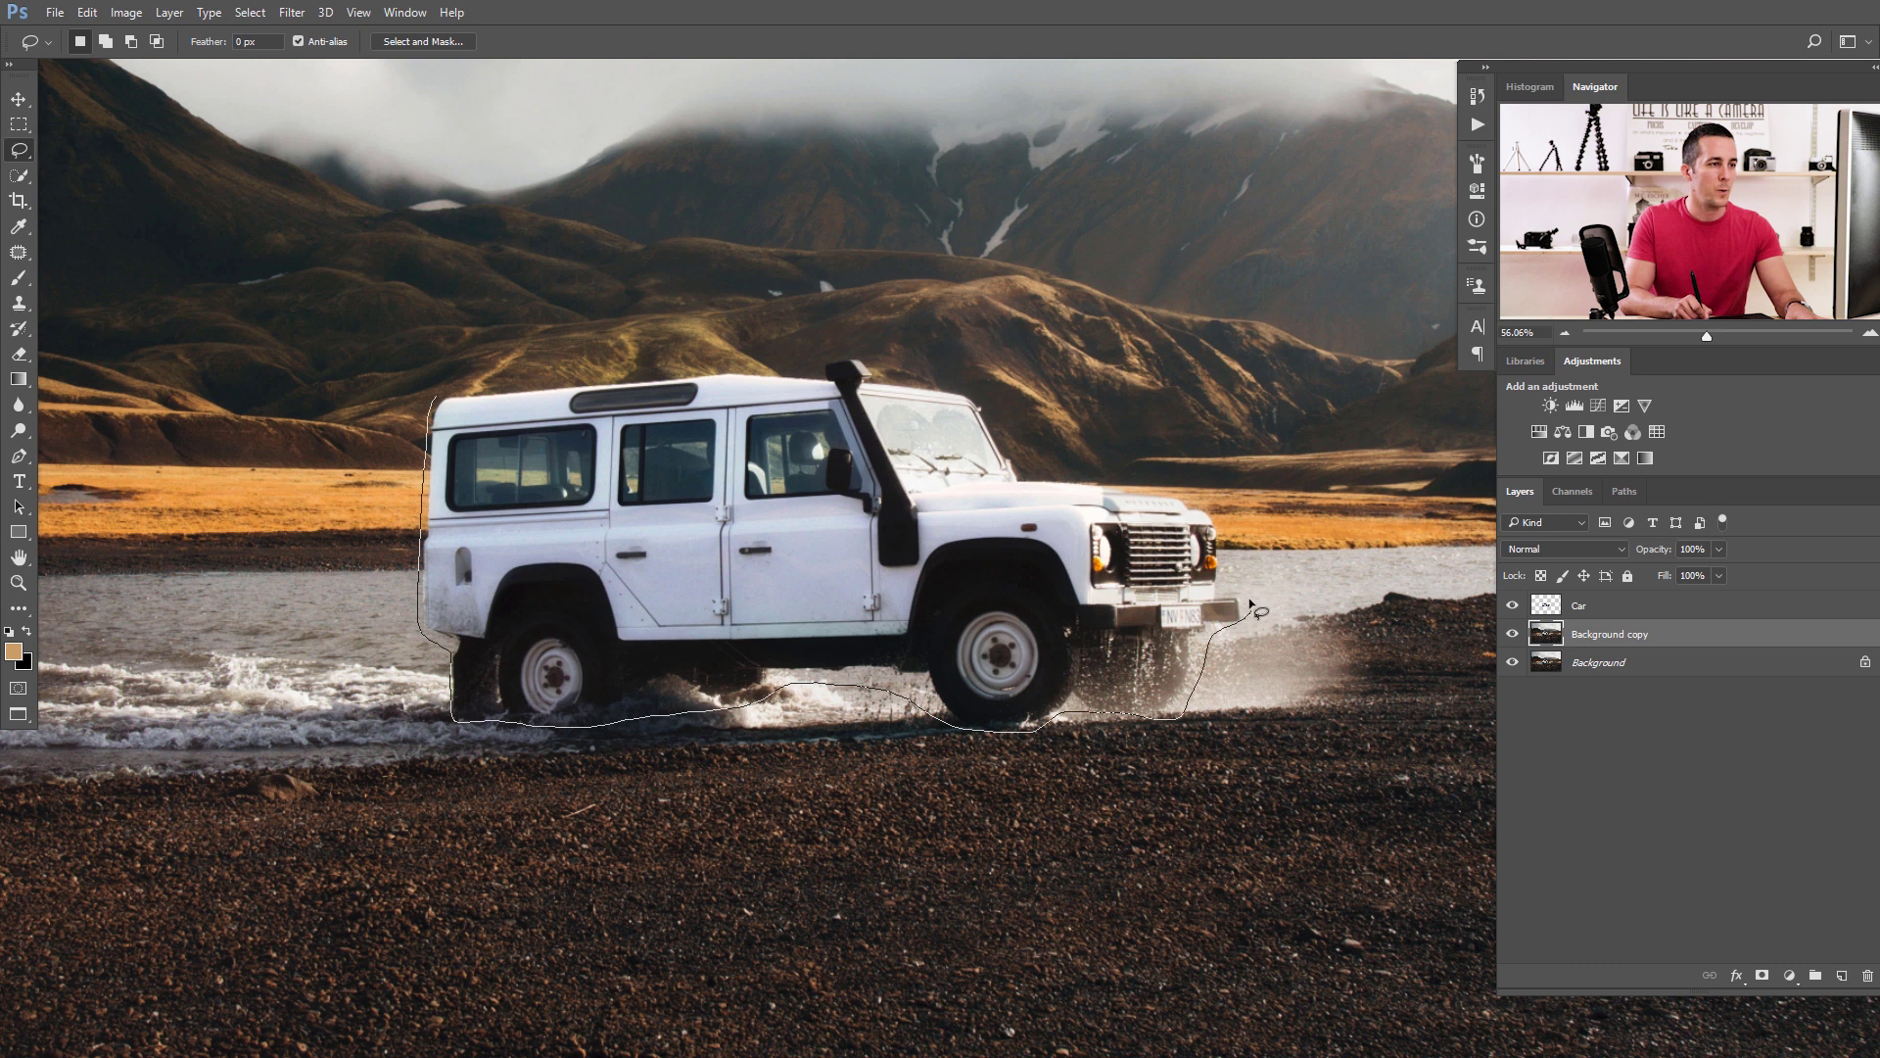
mouse_move(1199, 504)
left_mouse_down()
mouse_move(1022, 460)
mouse_move(983, 399)
mouse_move(903, 381)
left_mouse_up()
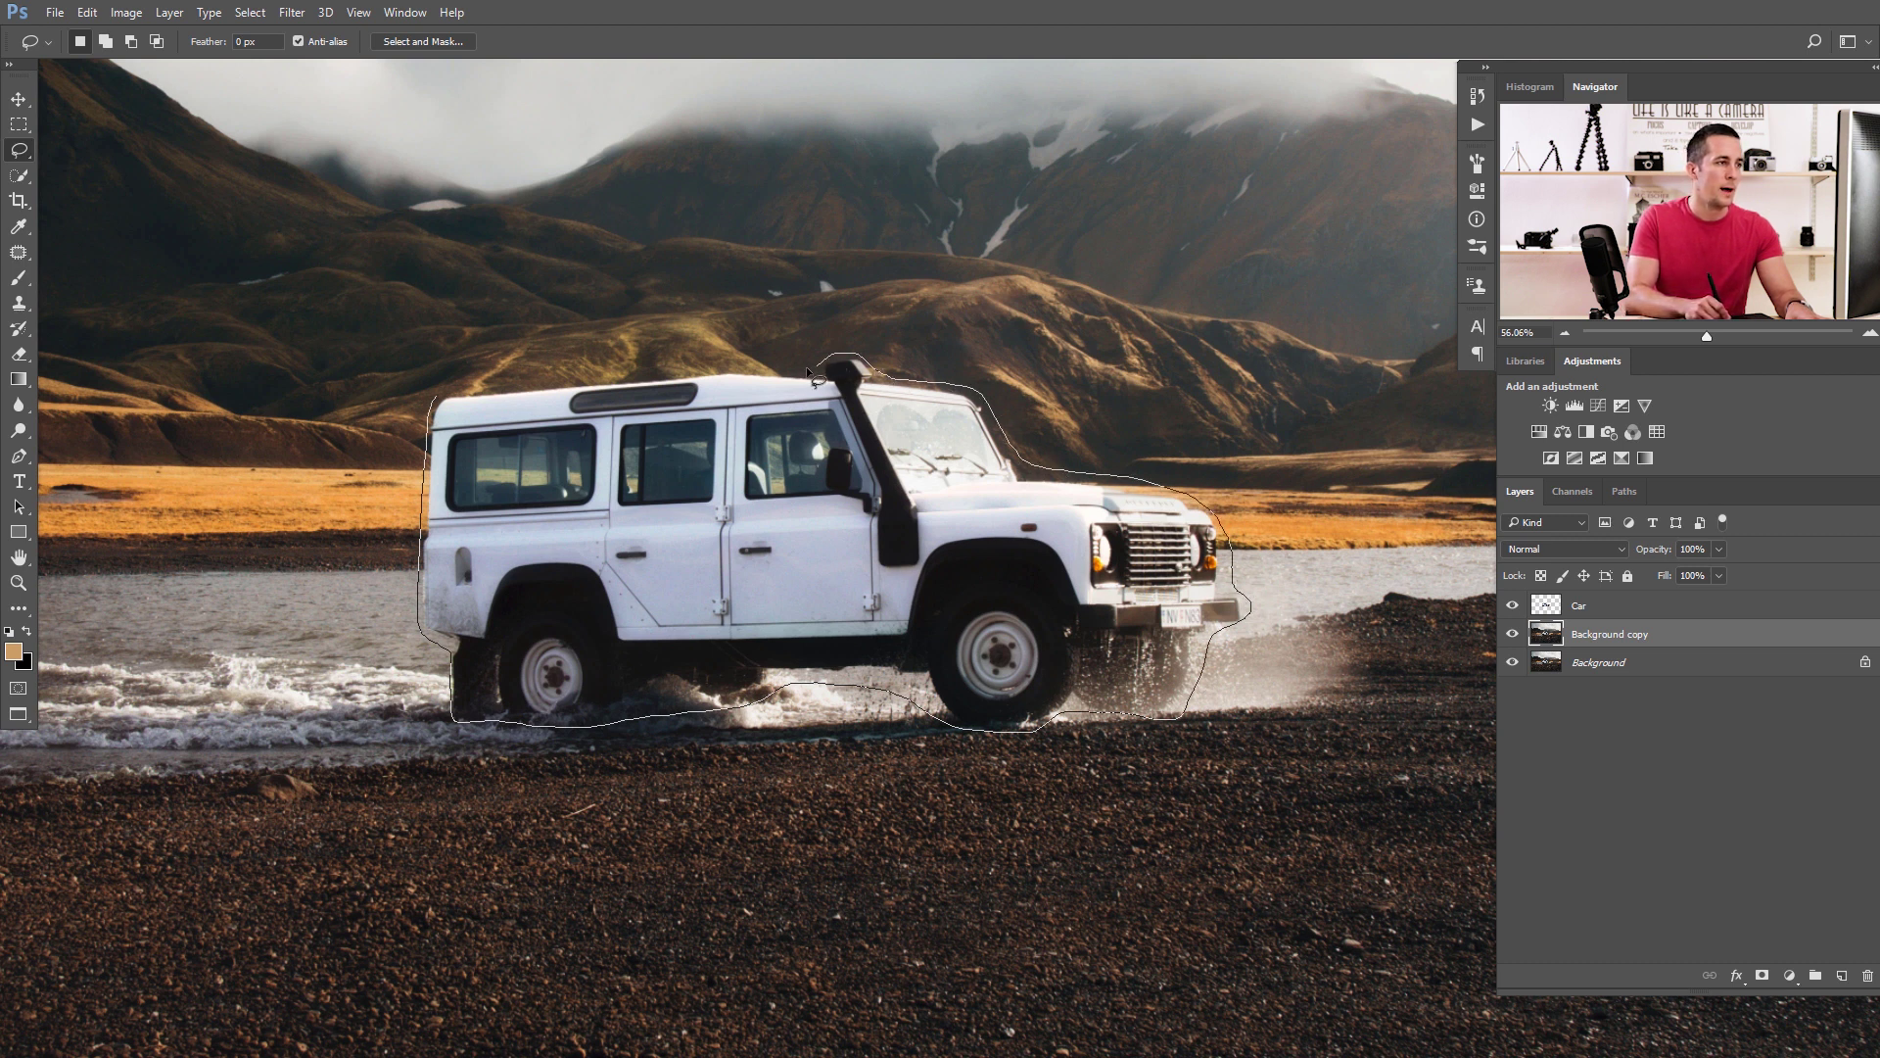
left_click_drag(492, 387, 435, 402)
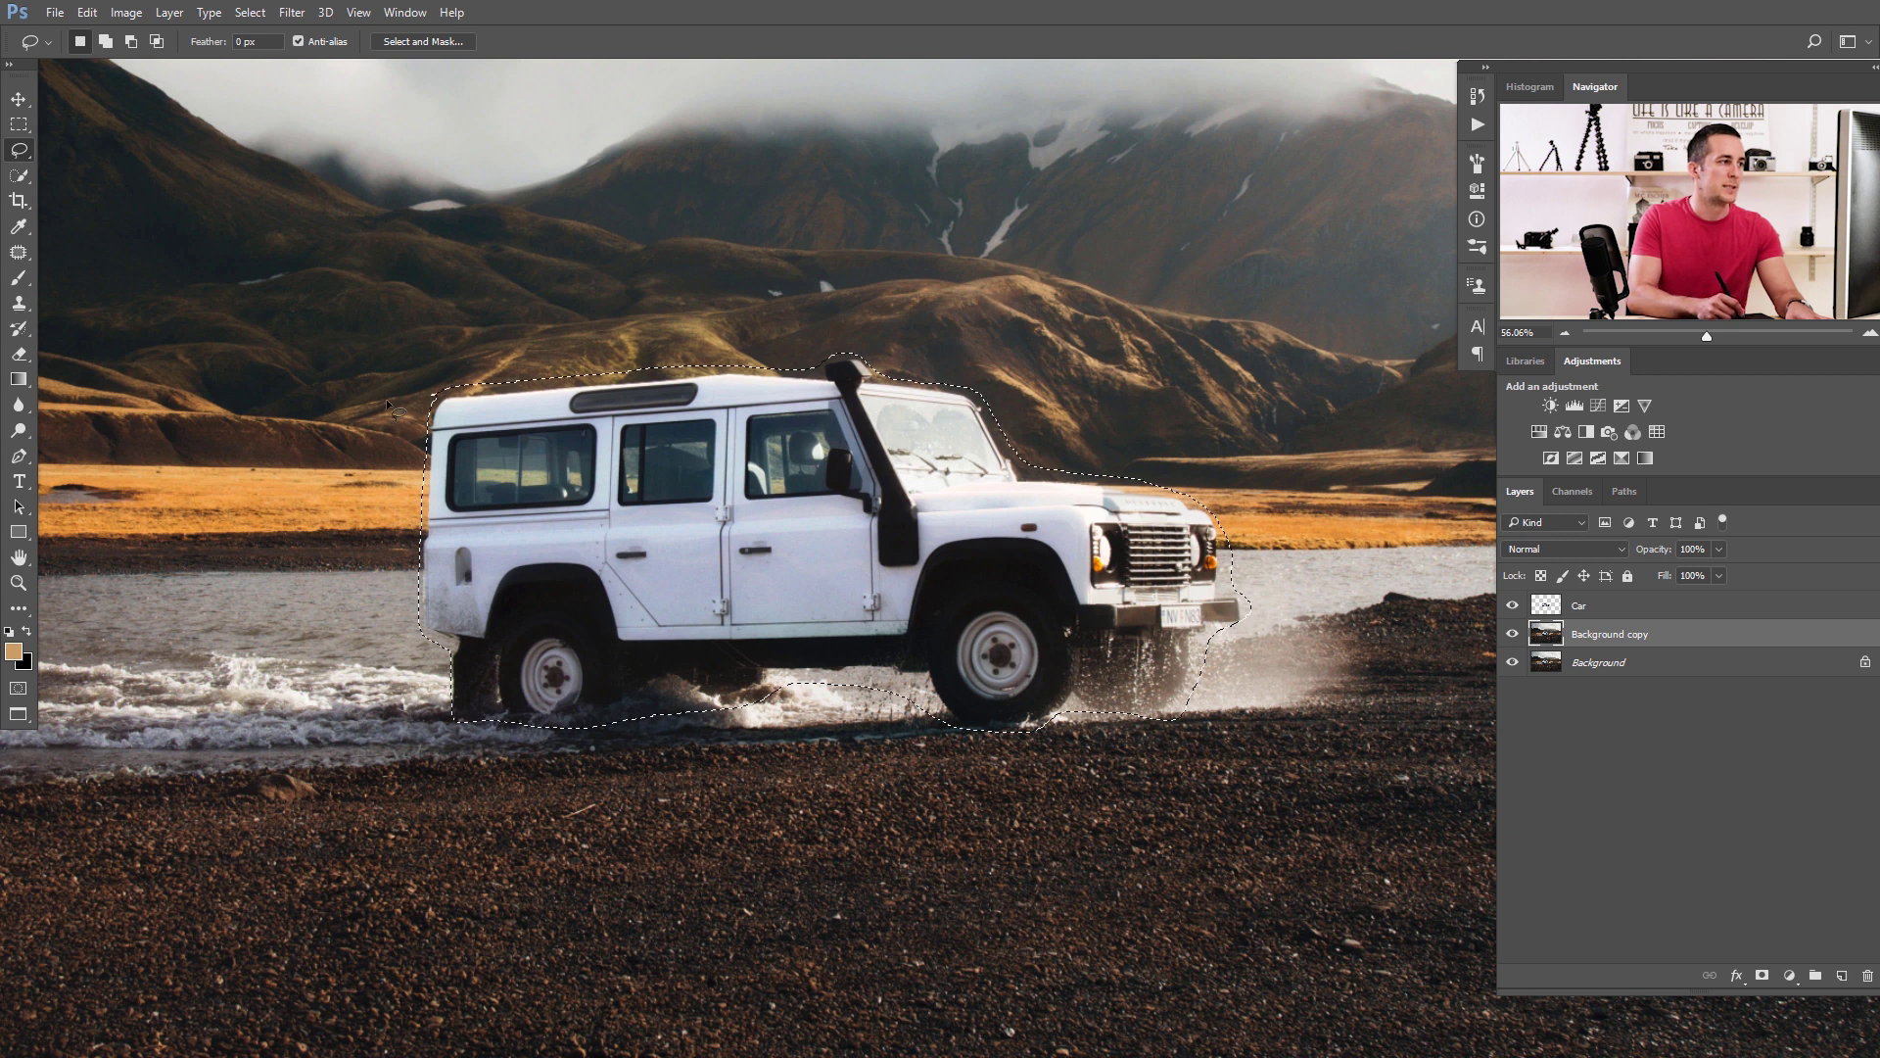
Fill the selected car area on the Background copy with Content-Aware, check it with the Car layer hidden, and deselect.
left_click(87, 12)
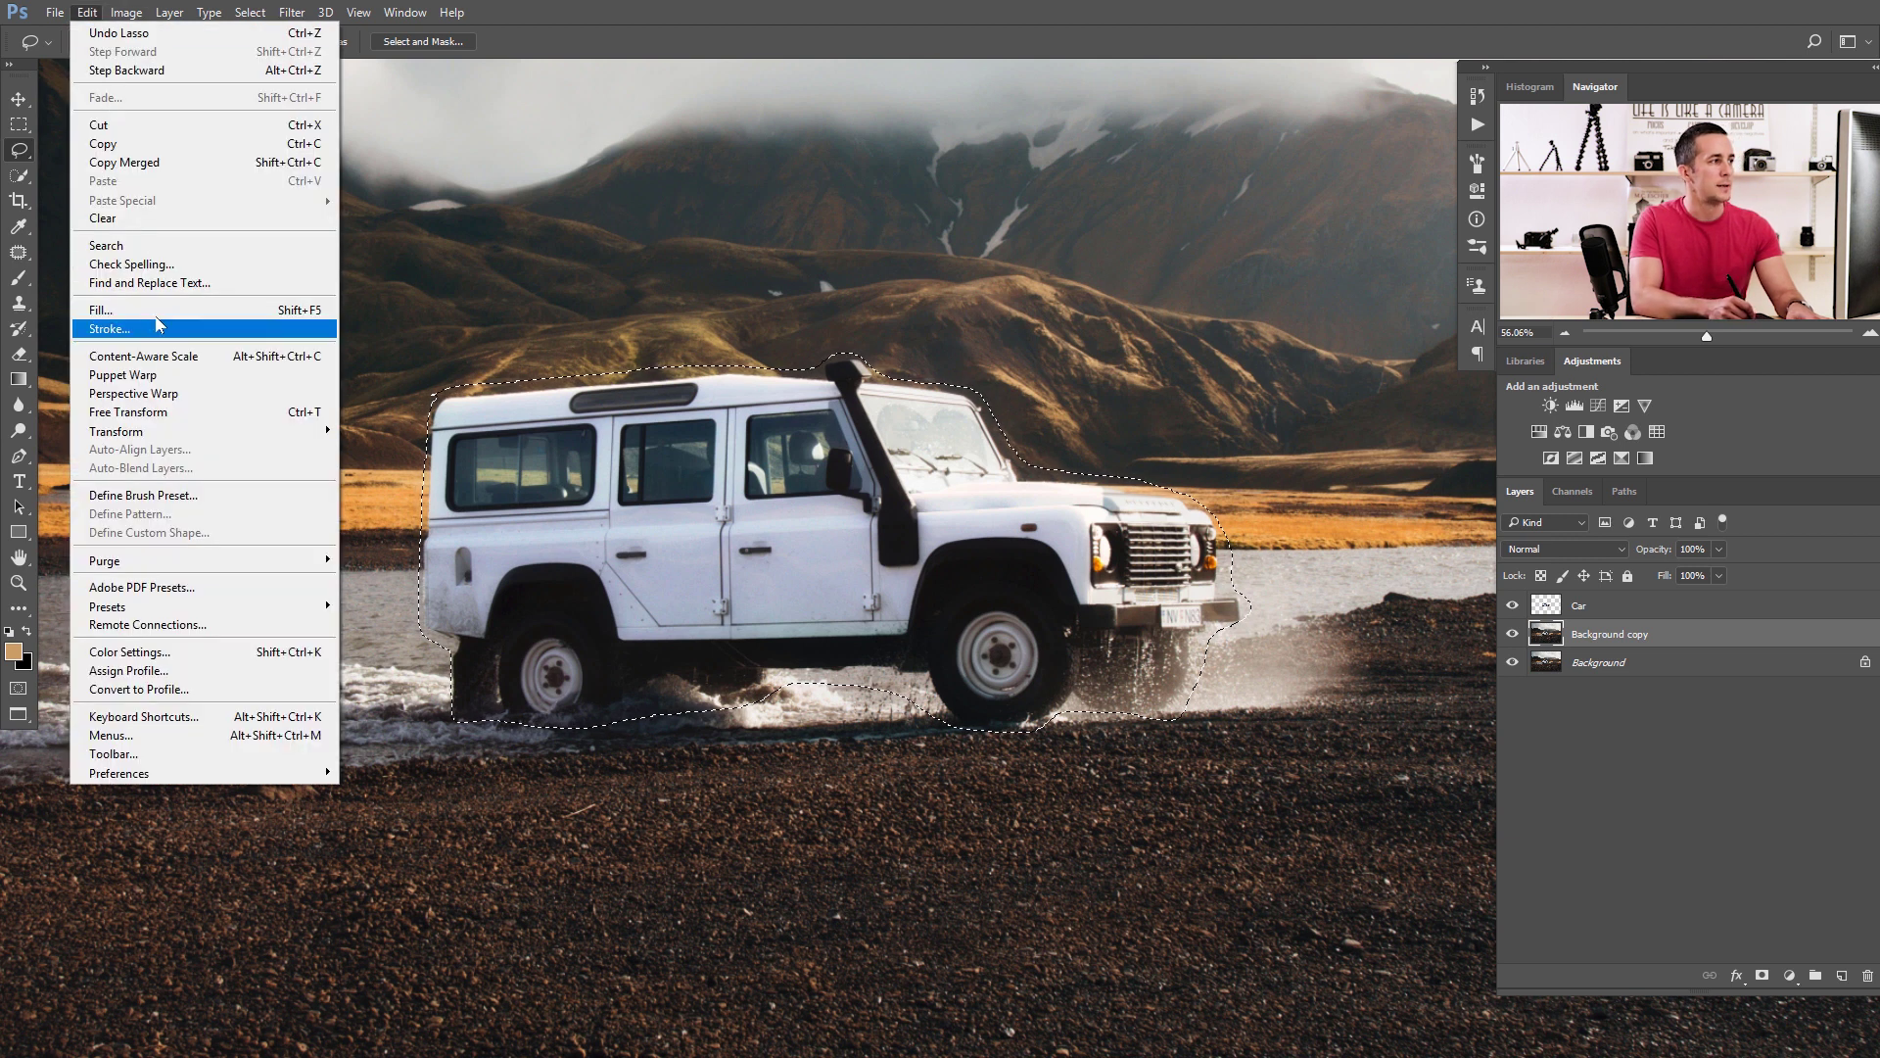
left_click(101, 310)
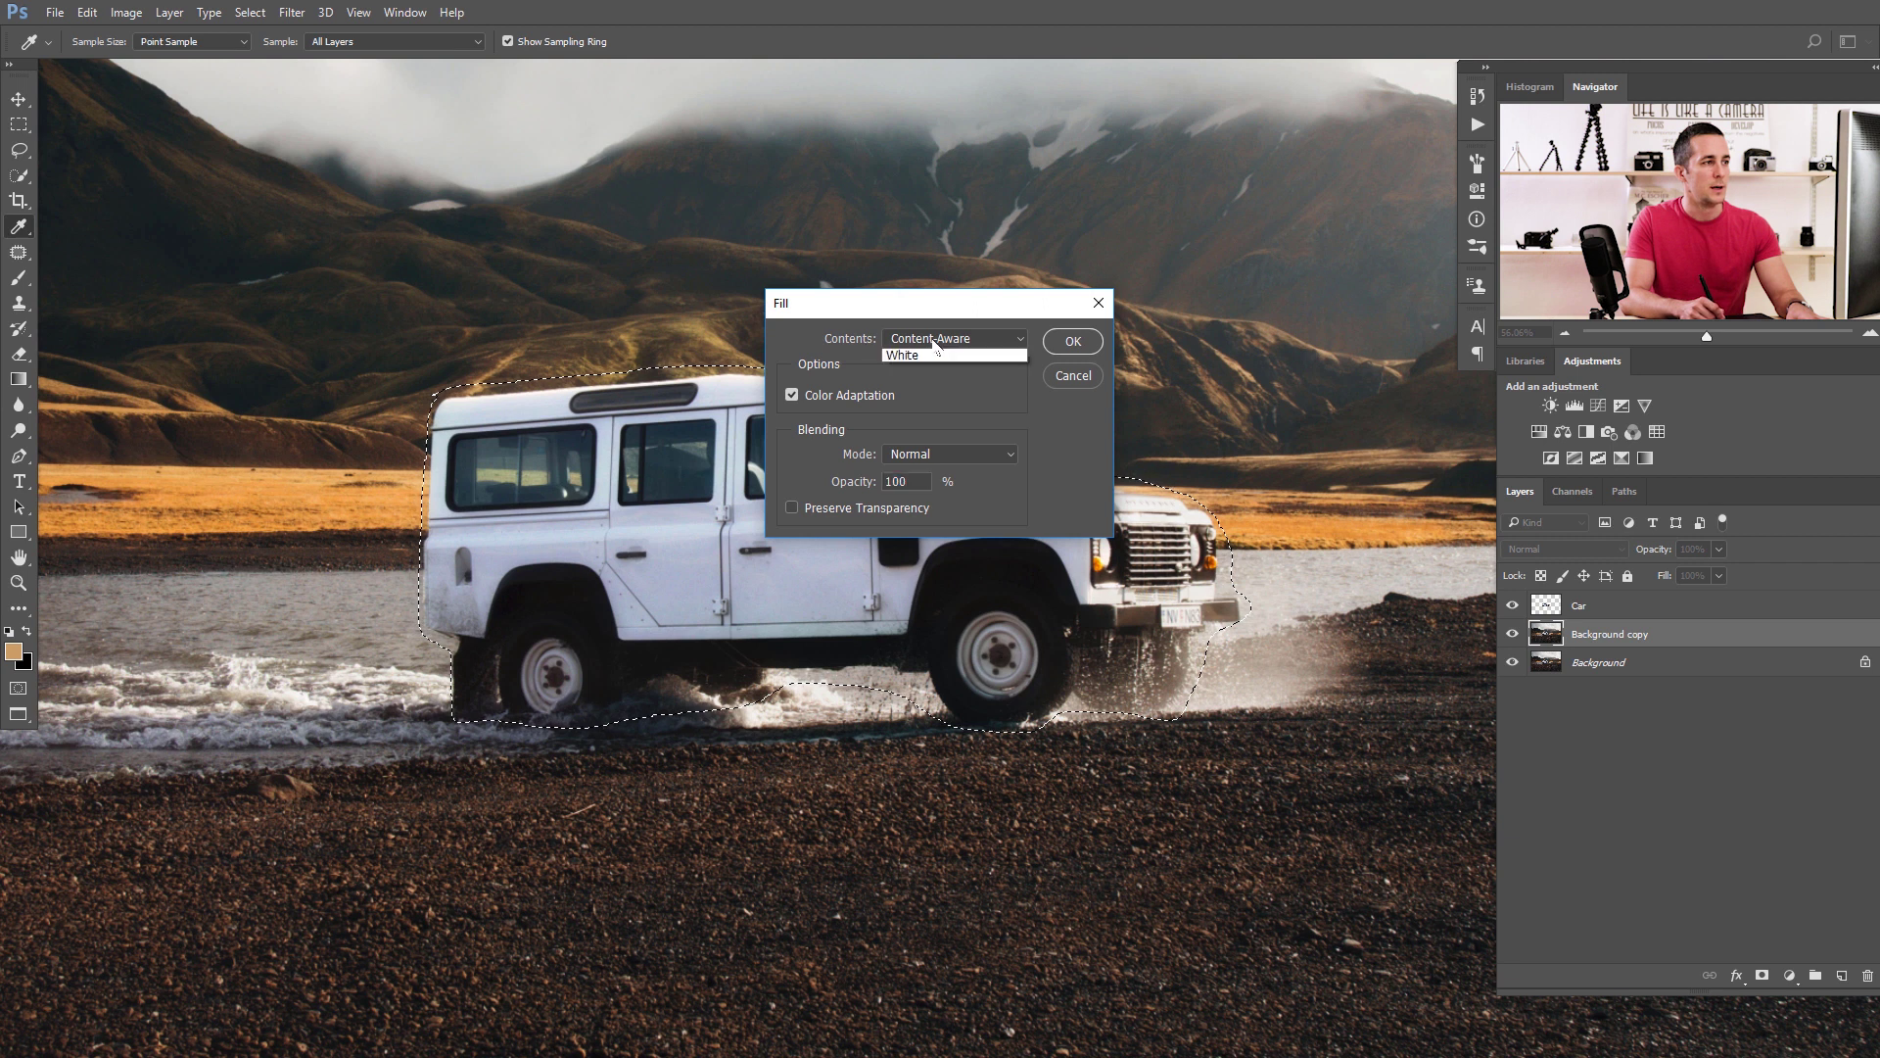
left_click(896, 339)
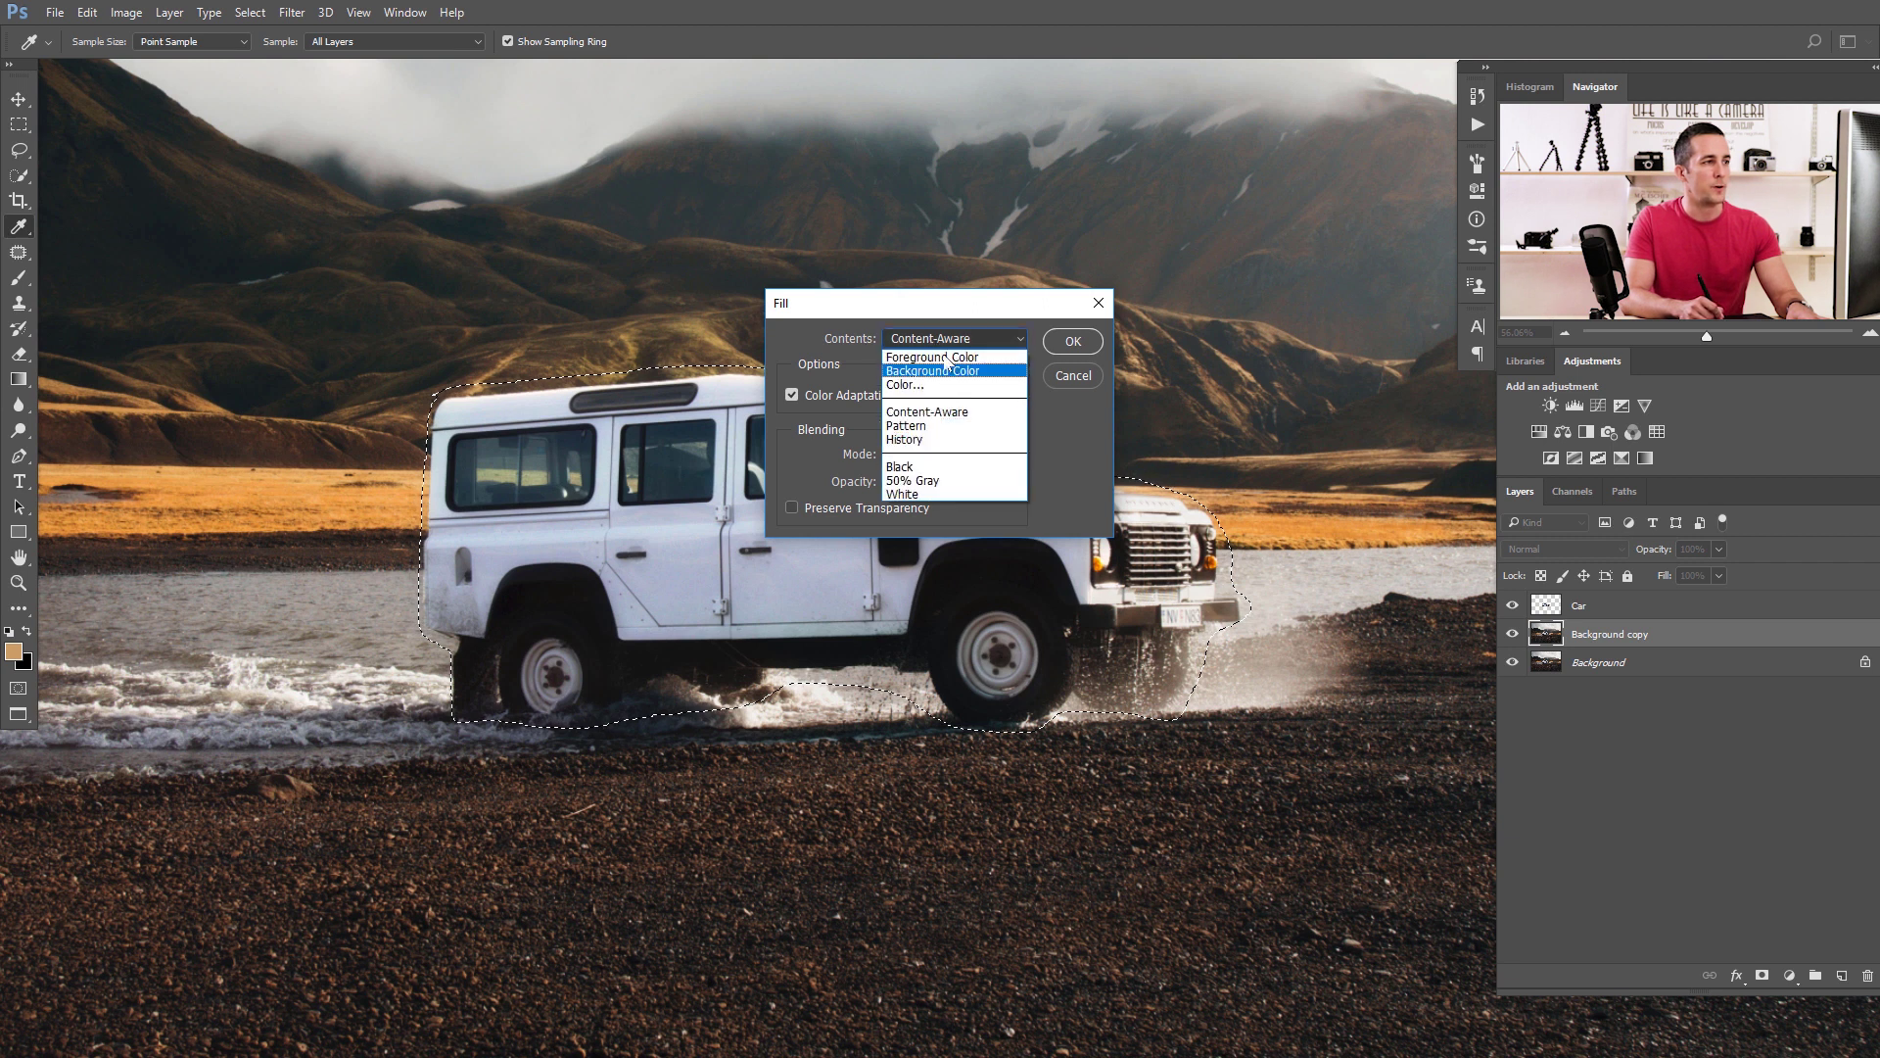
left_click(926, 413)
left_click(1075, 344)
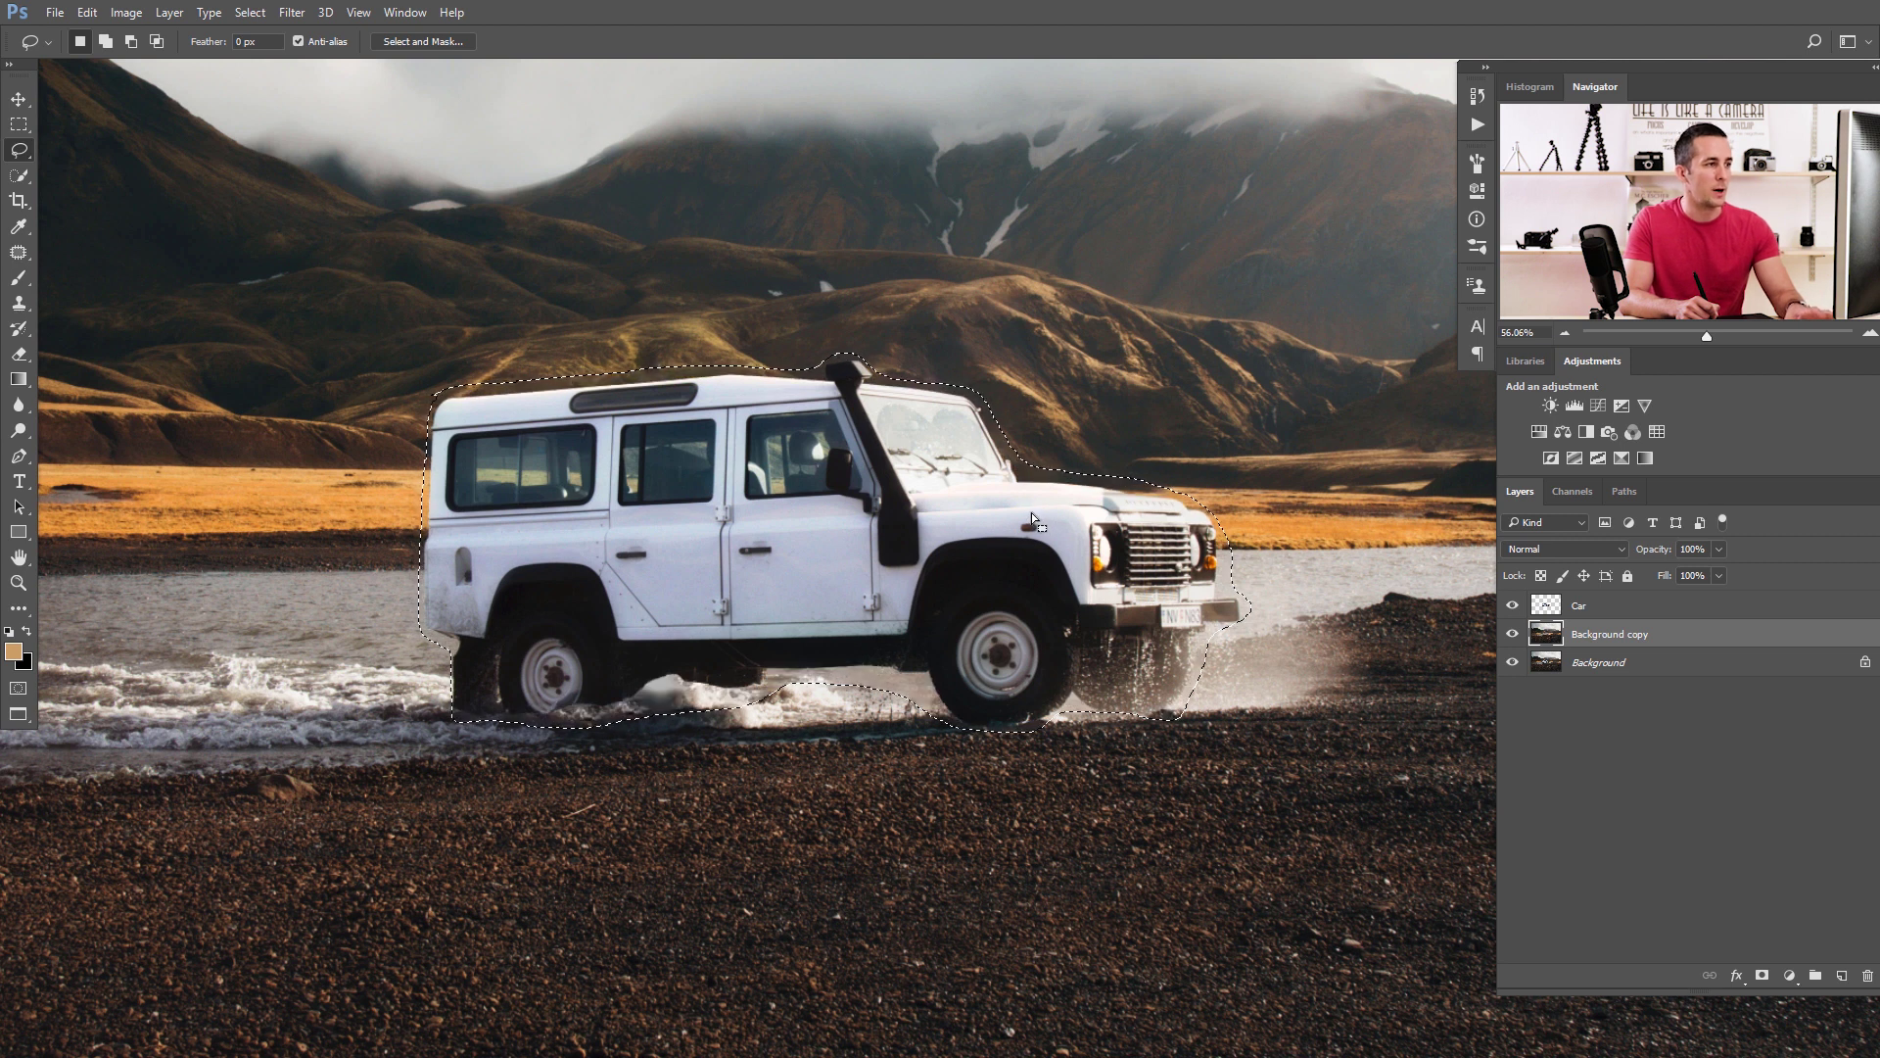
left_click(1513, 606)
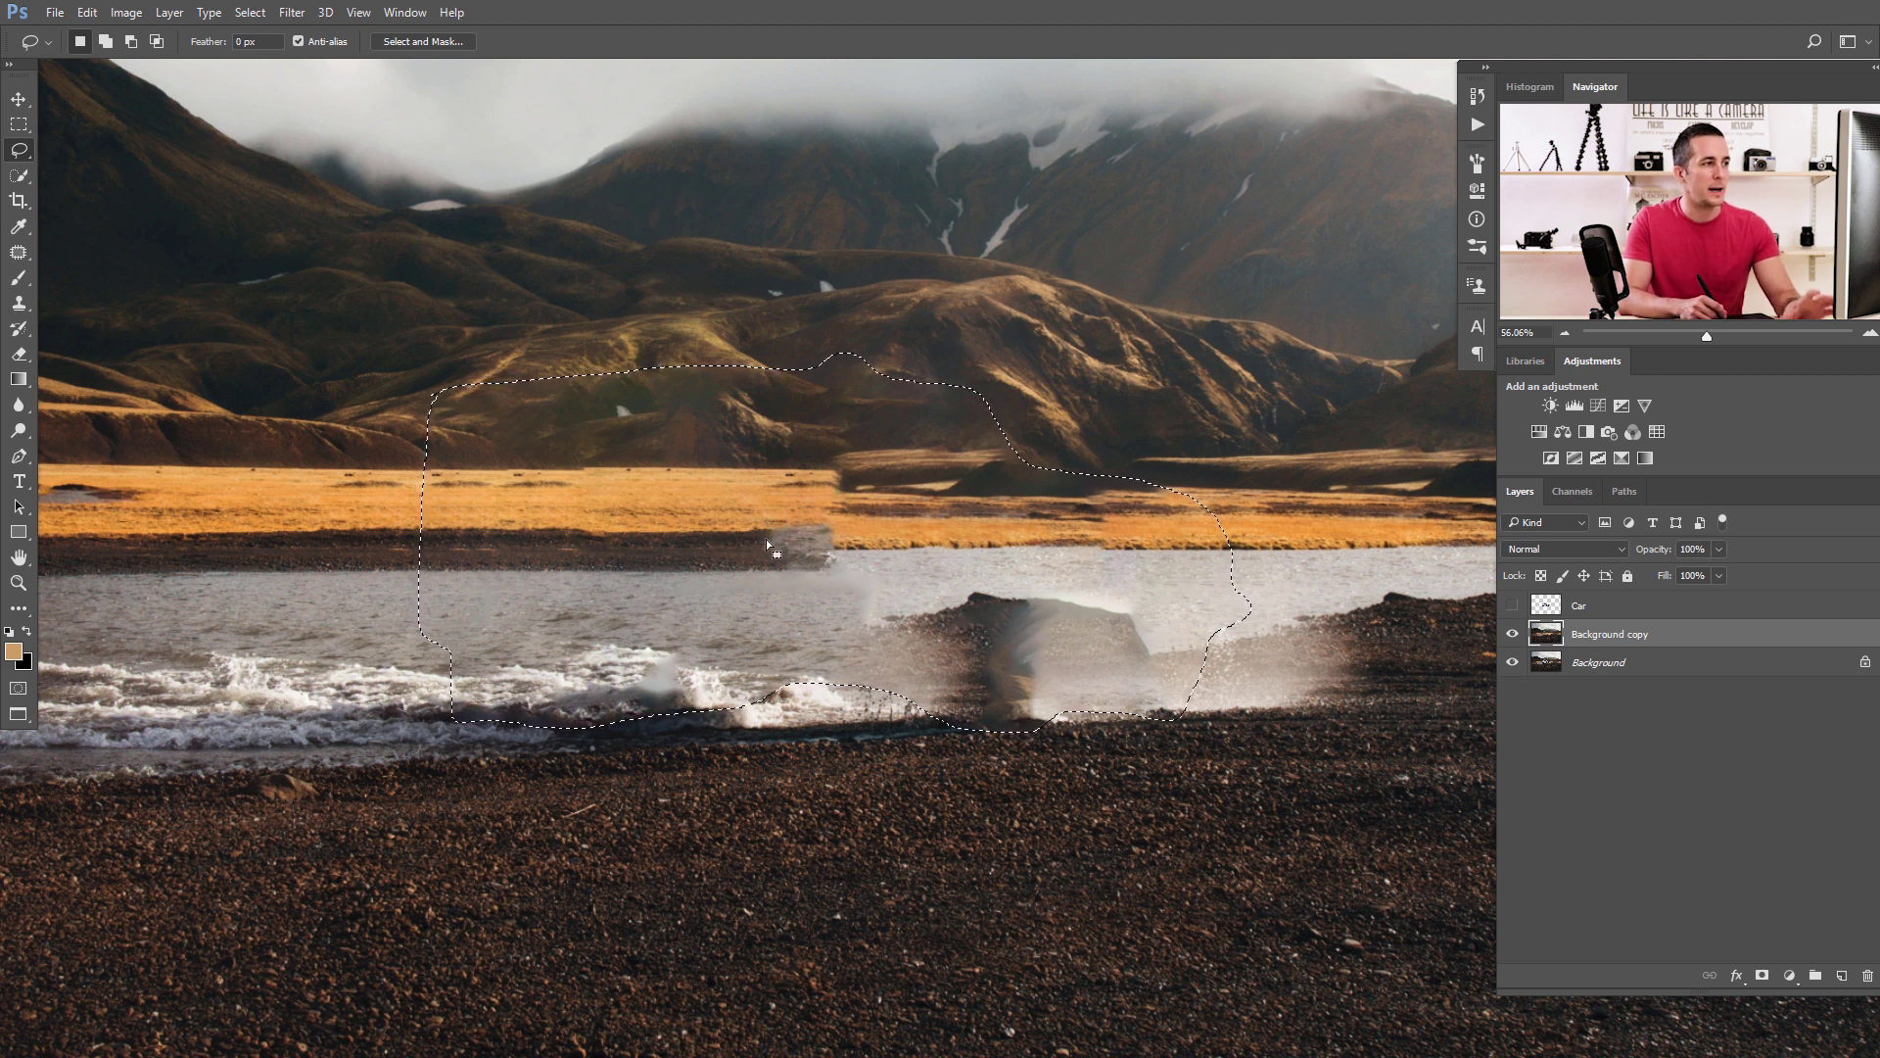
key("ctrl+d")
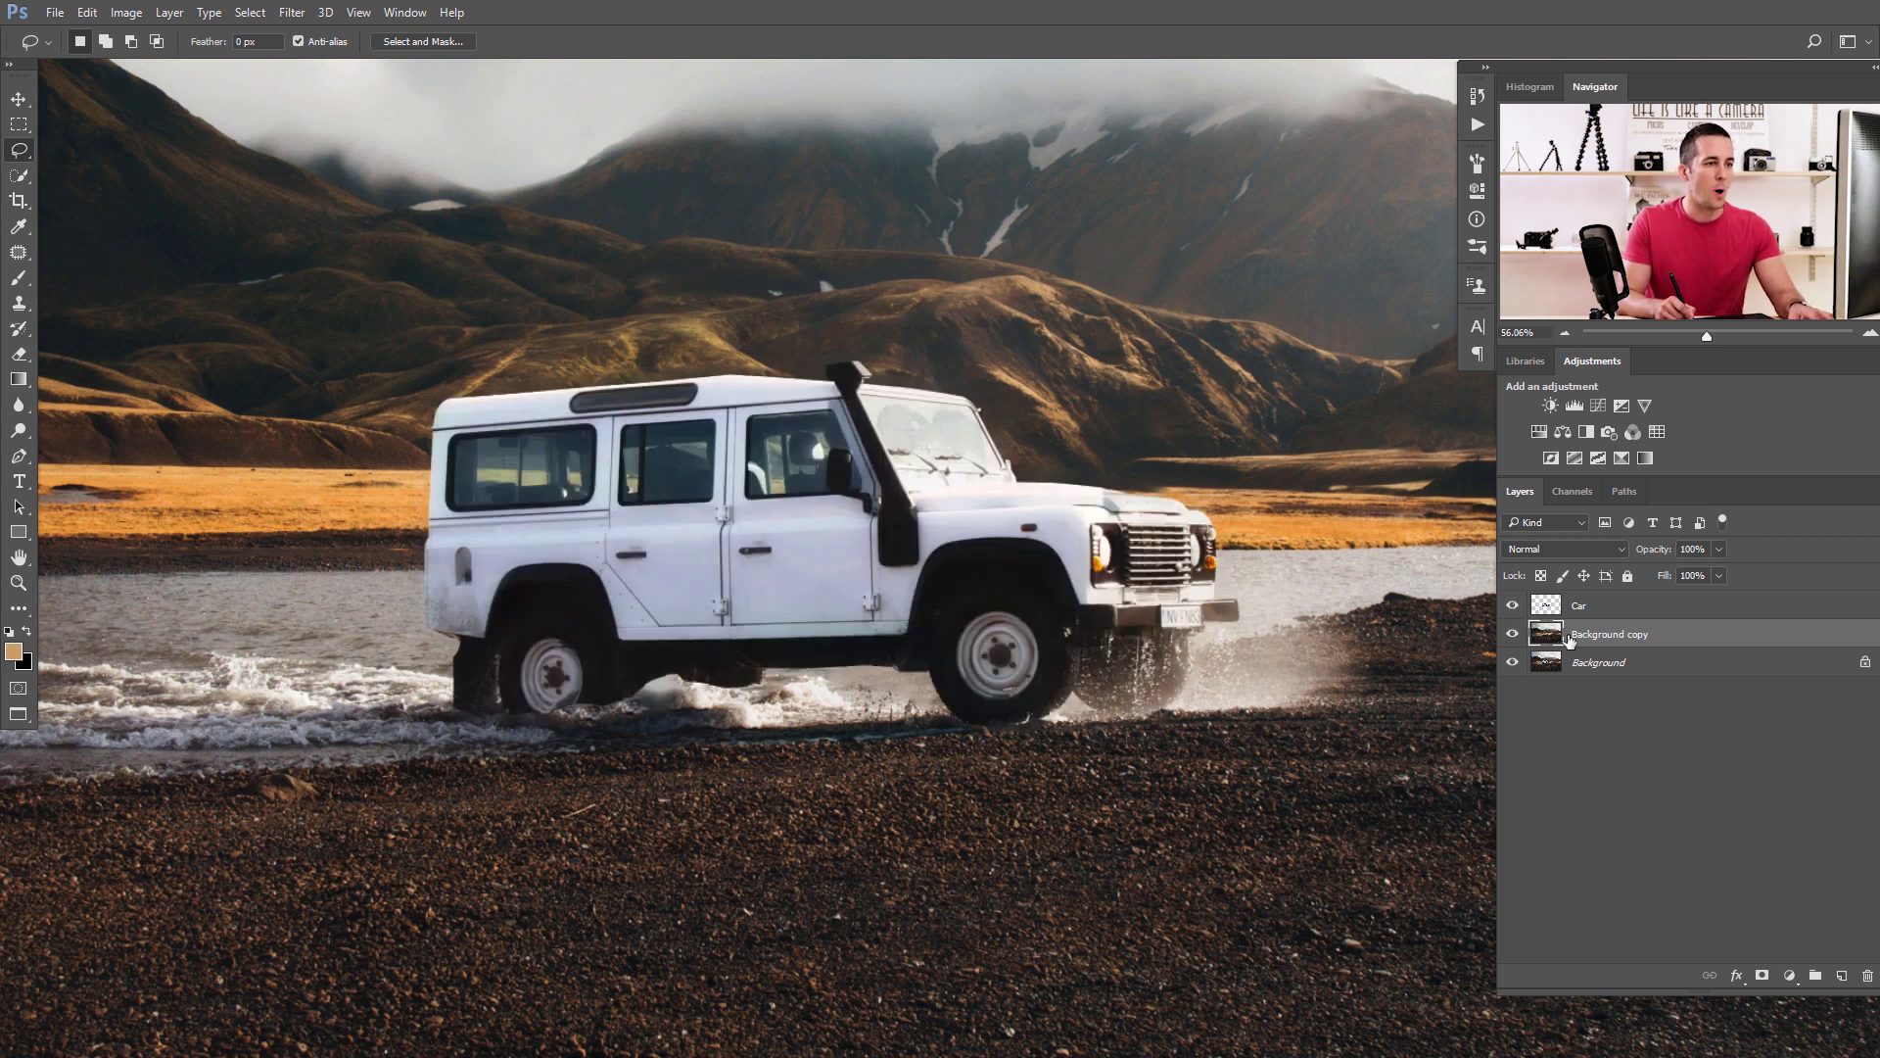
left_click(287, 14)
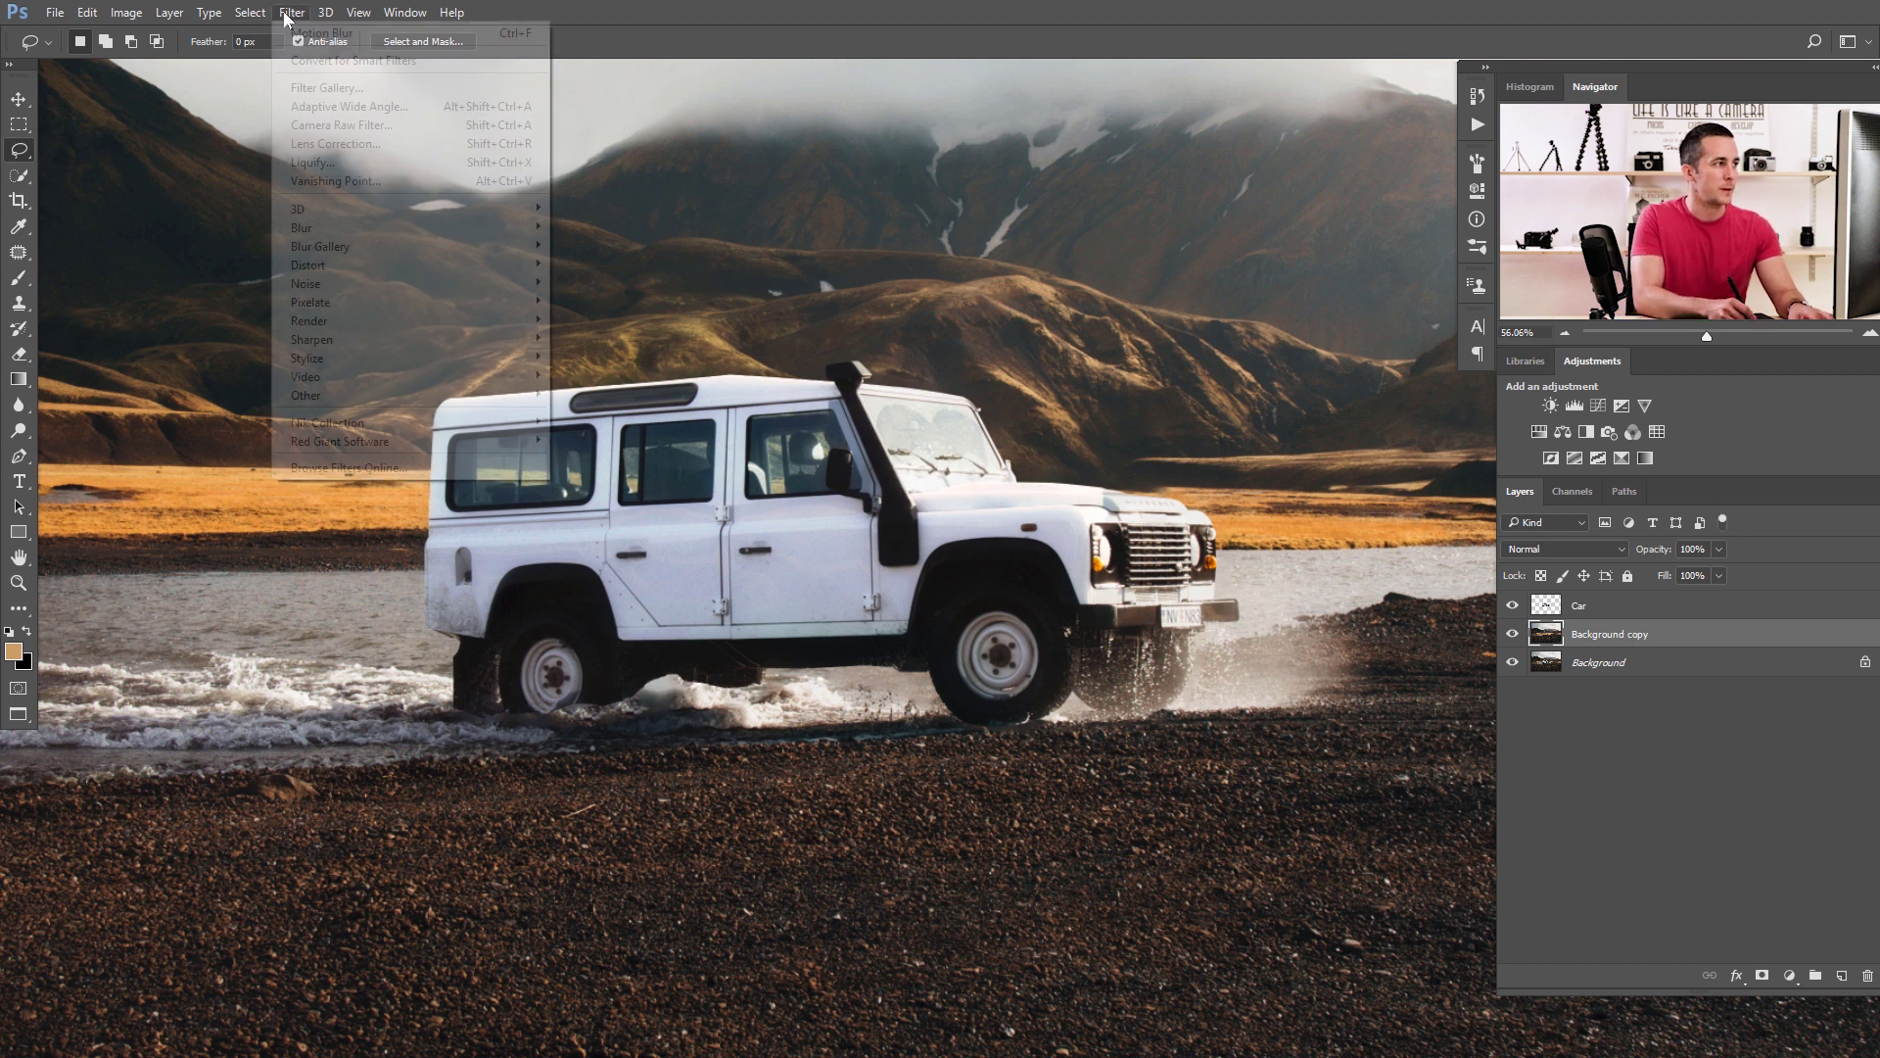
mouse_move(304, 227)
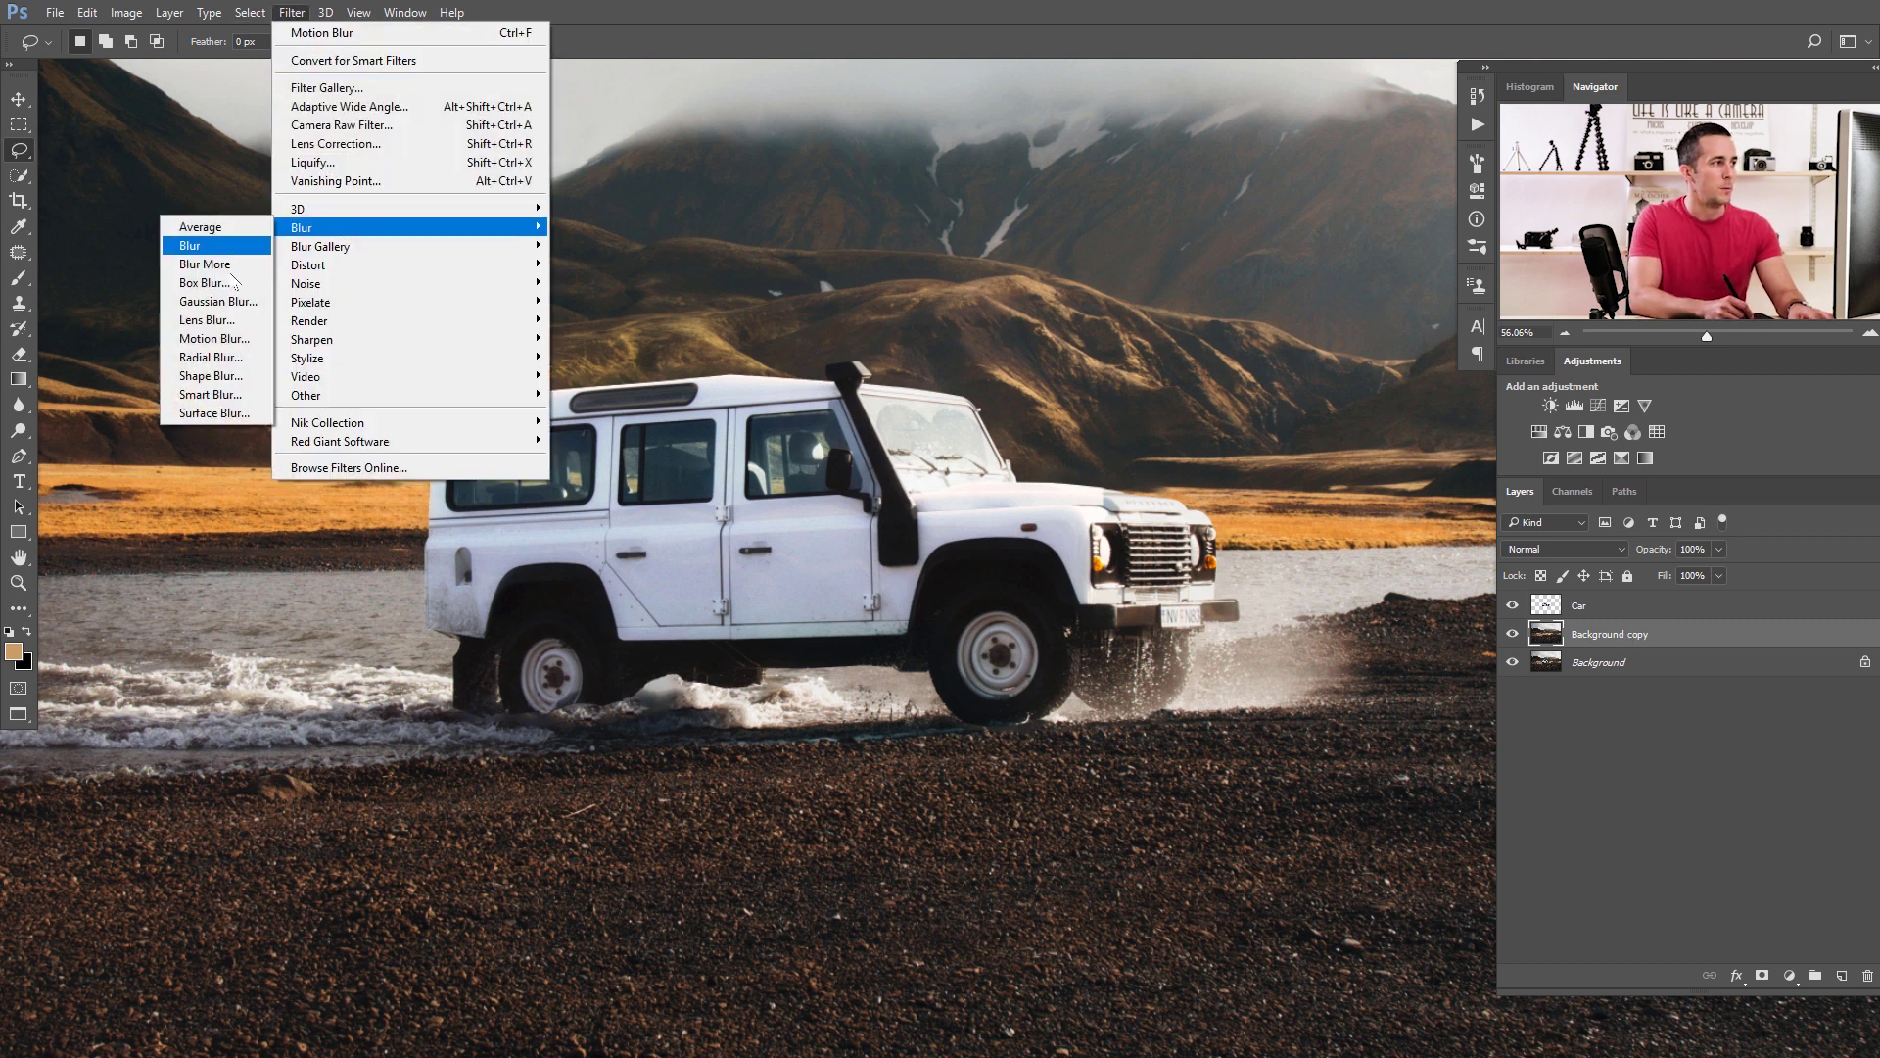
left_click(210, 339)
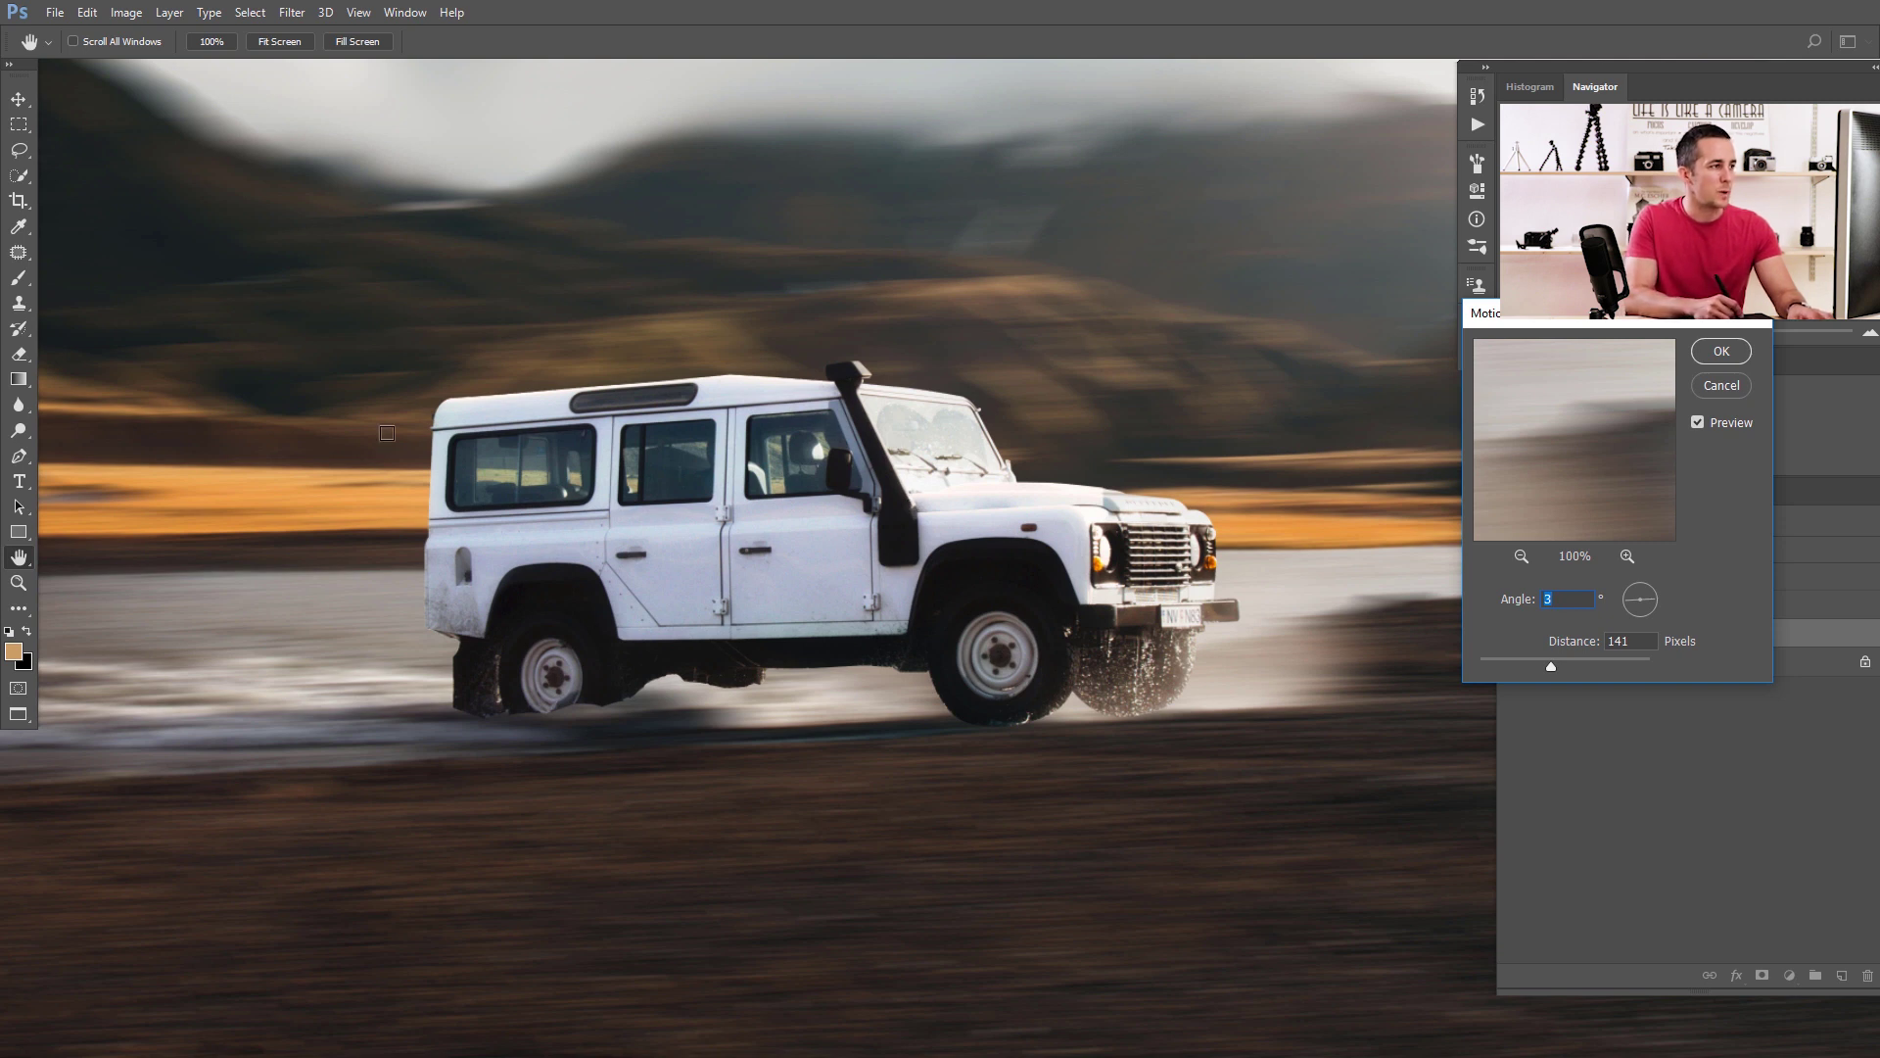
left_click(1722, 385)
left_click_drag(905, 513, 784, 527)
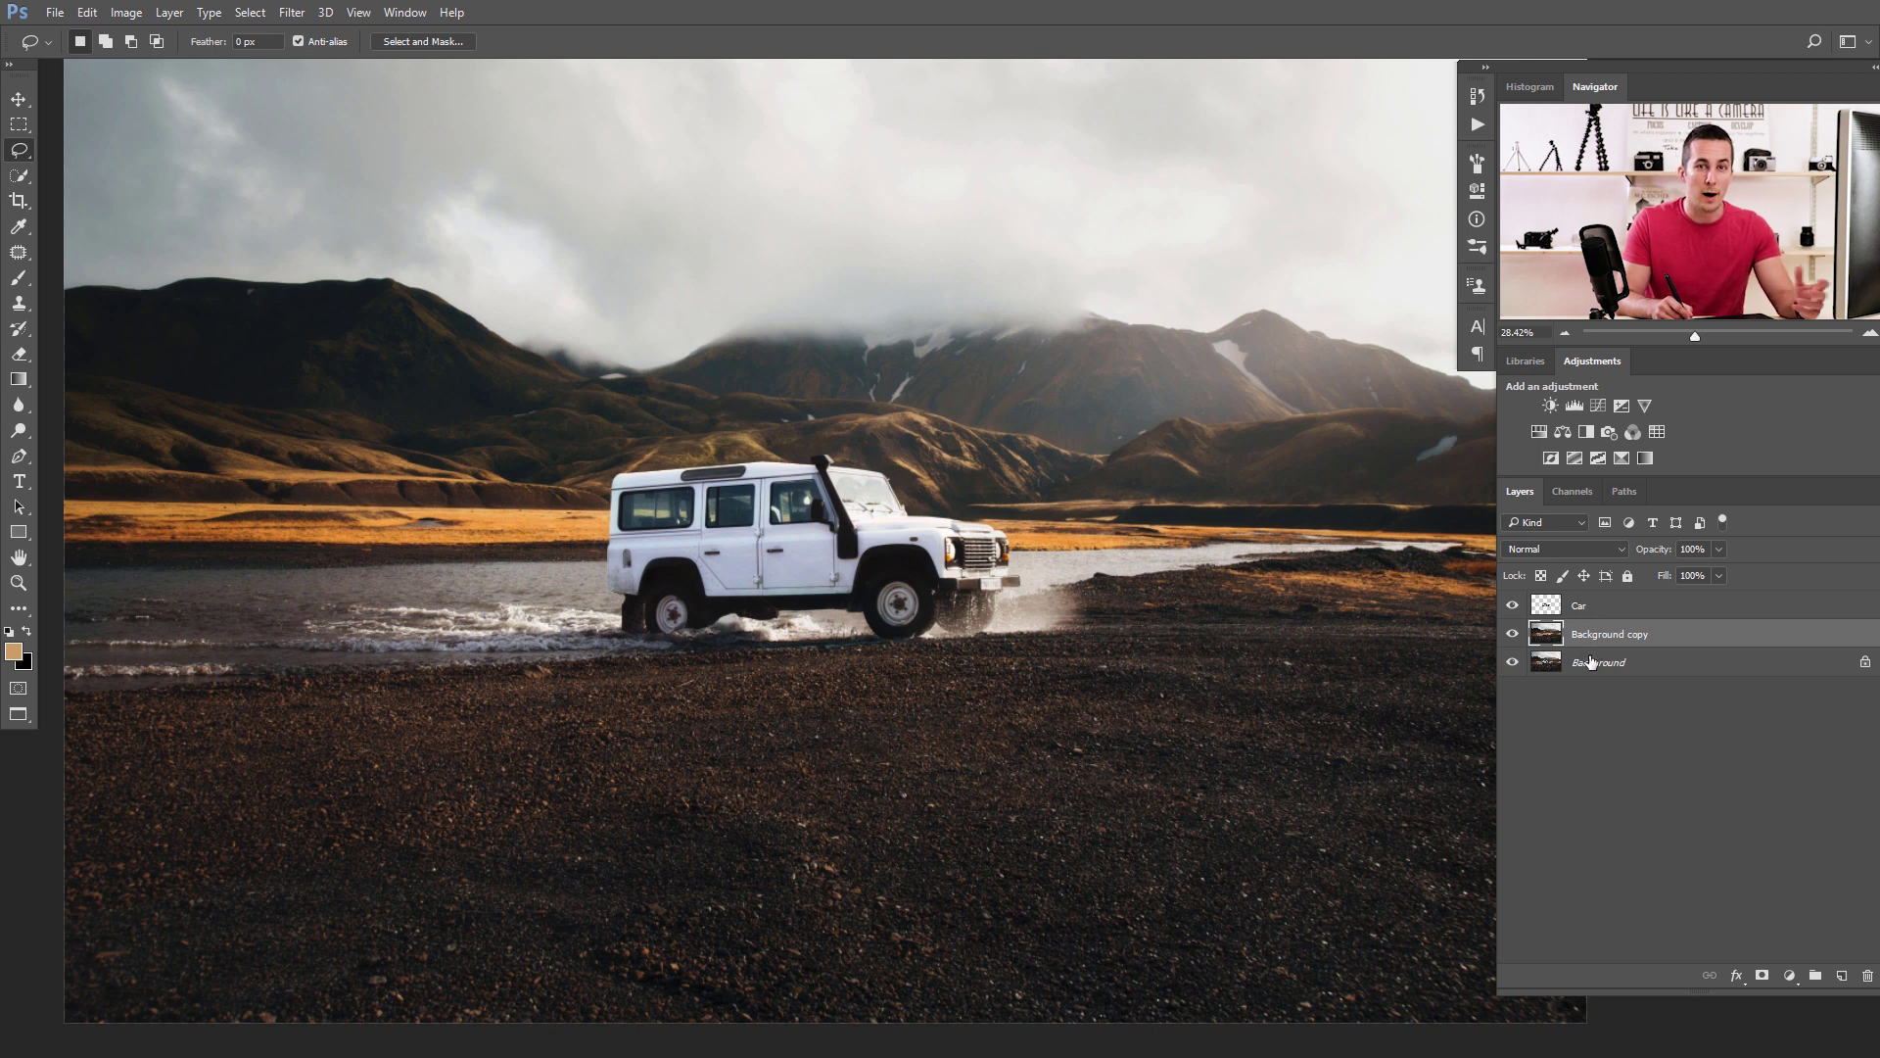
Convert the Background copy to a Smart Object and apply Motion Blur with an angle of 3° and a distance of 32 pixels.
right_click(1663, 642)
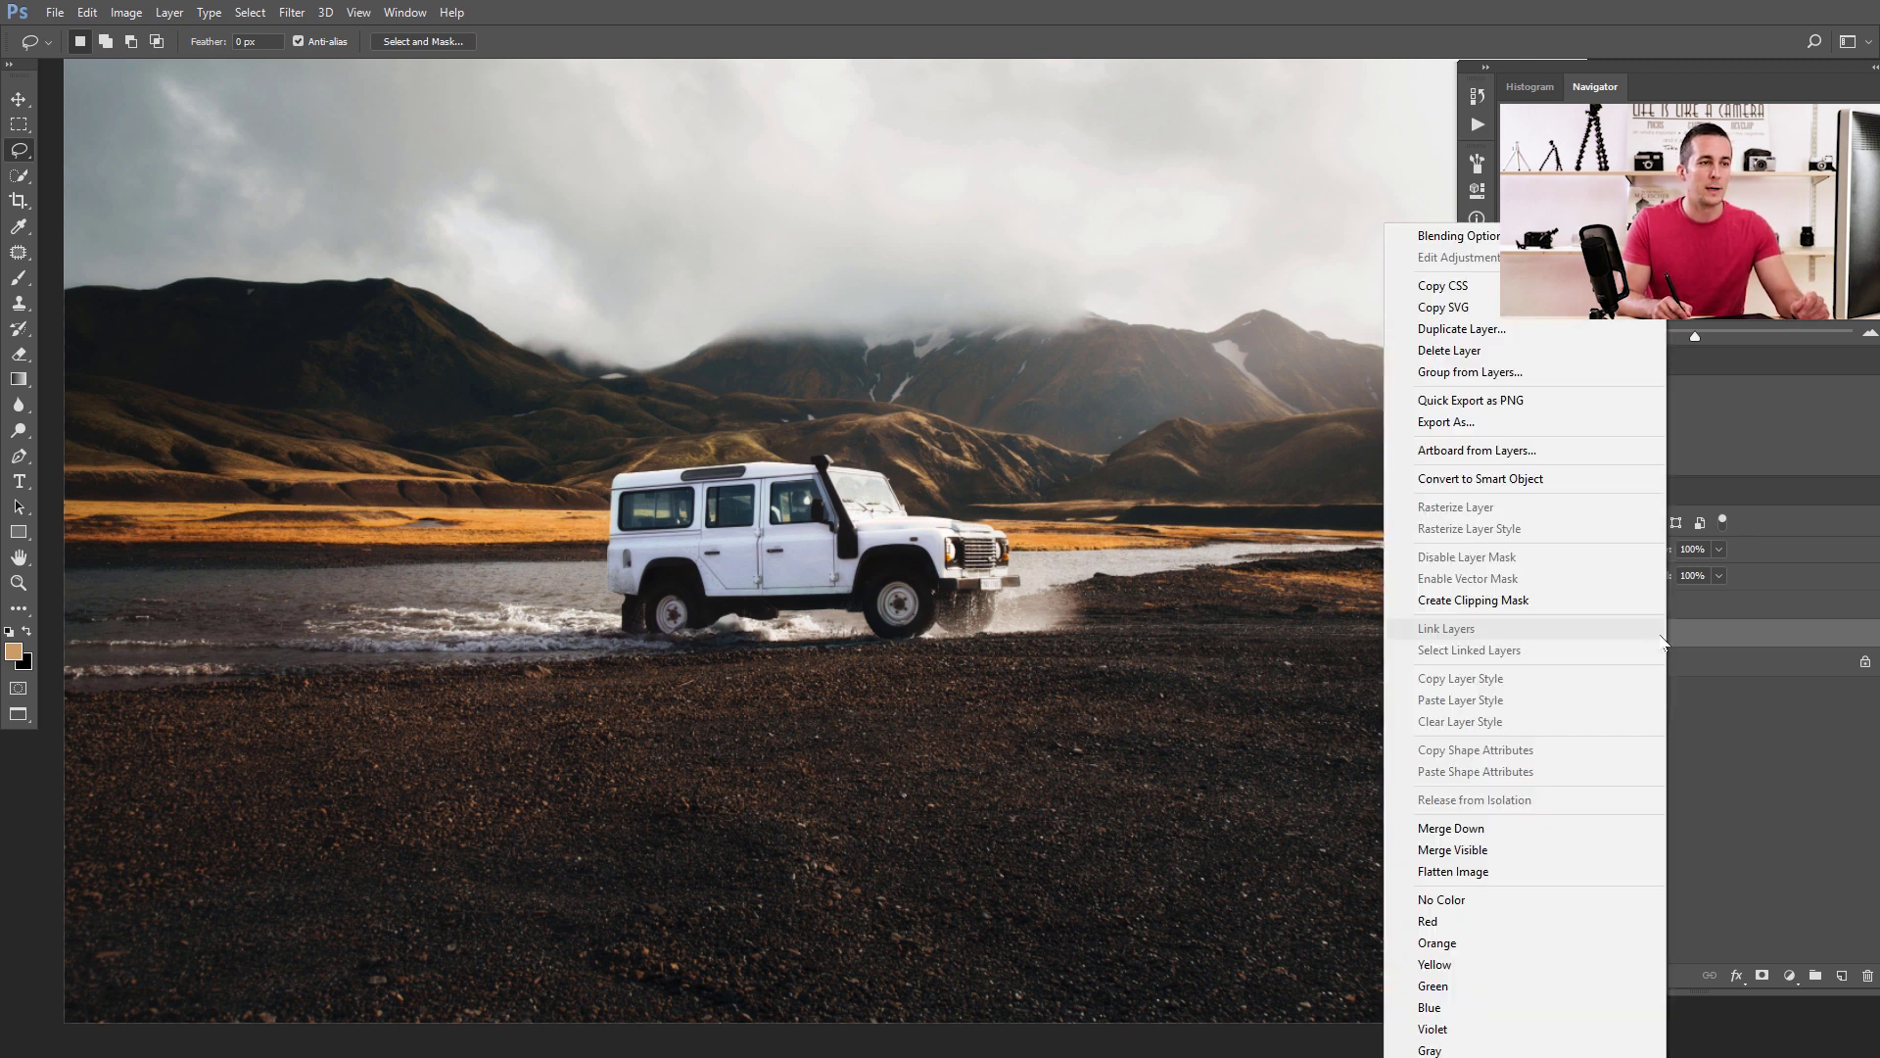
left_click(1461, 483)
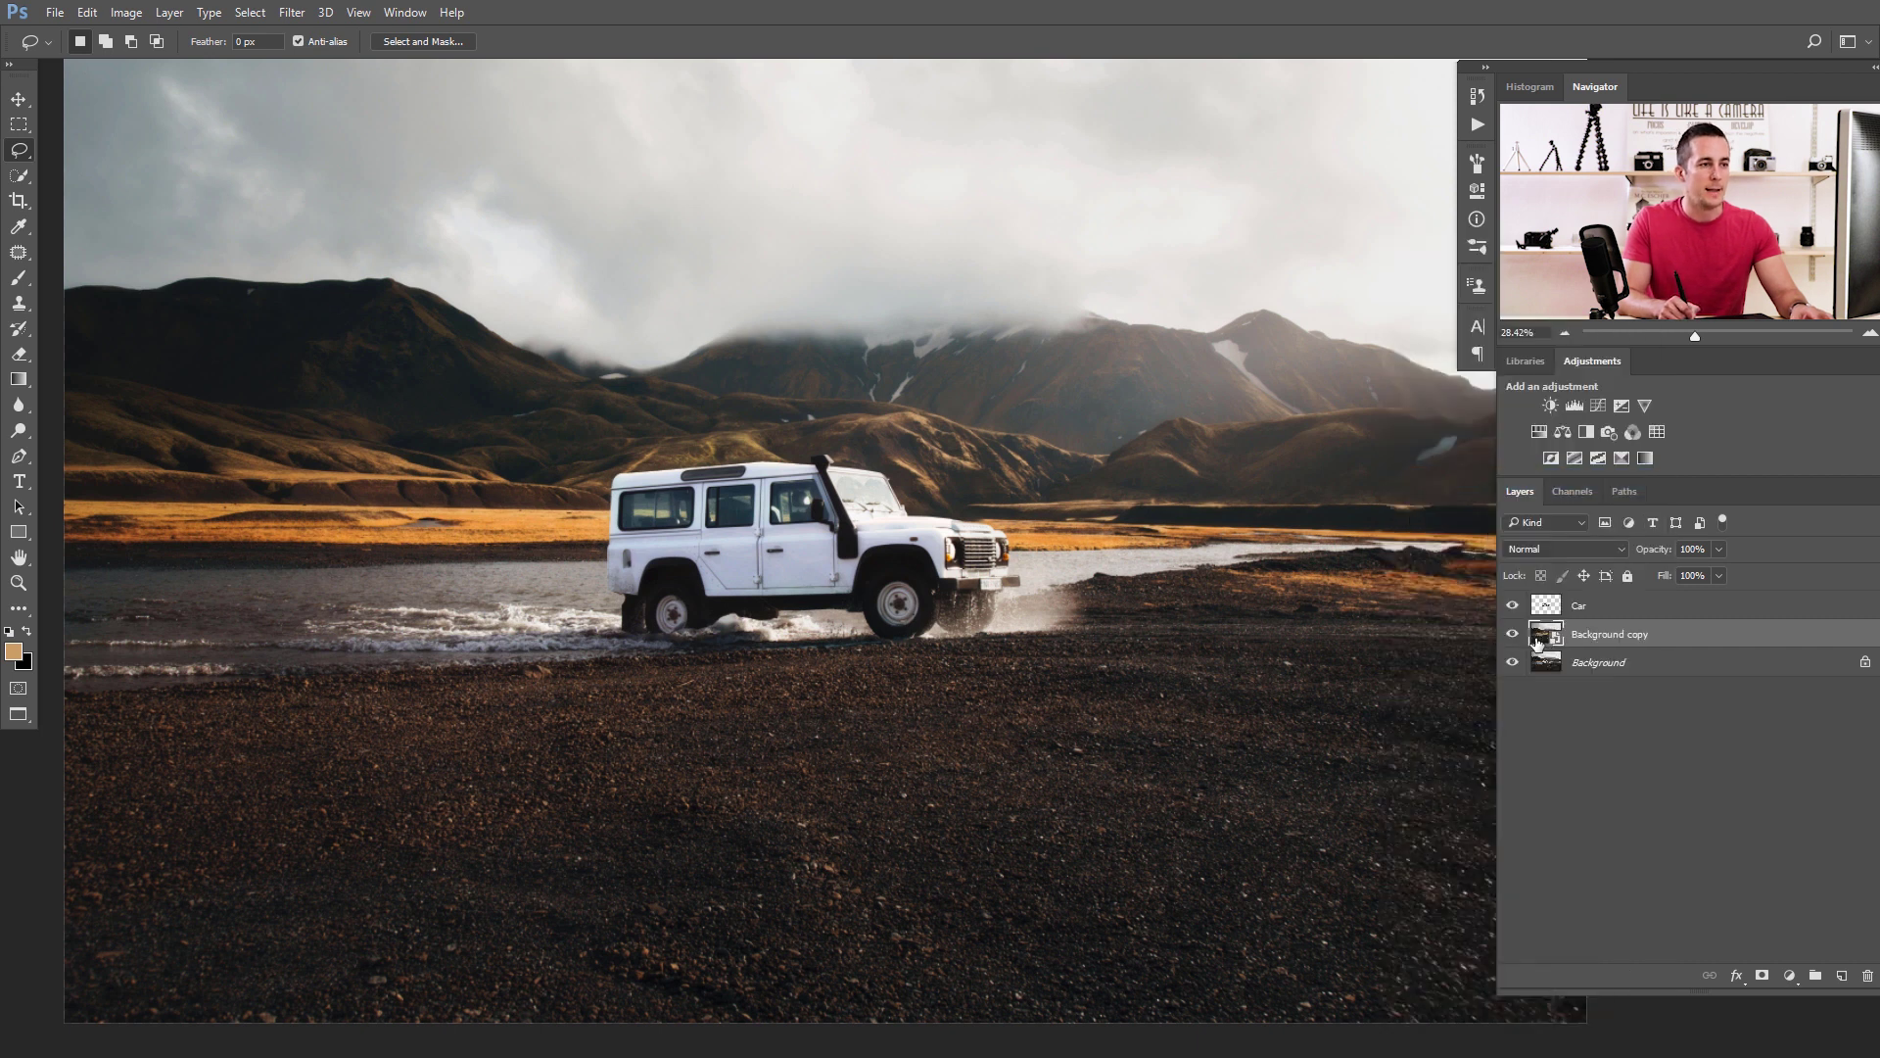
left_click(292, 12)
mouse_move(340, 232)
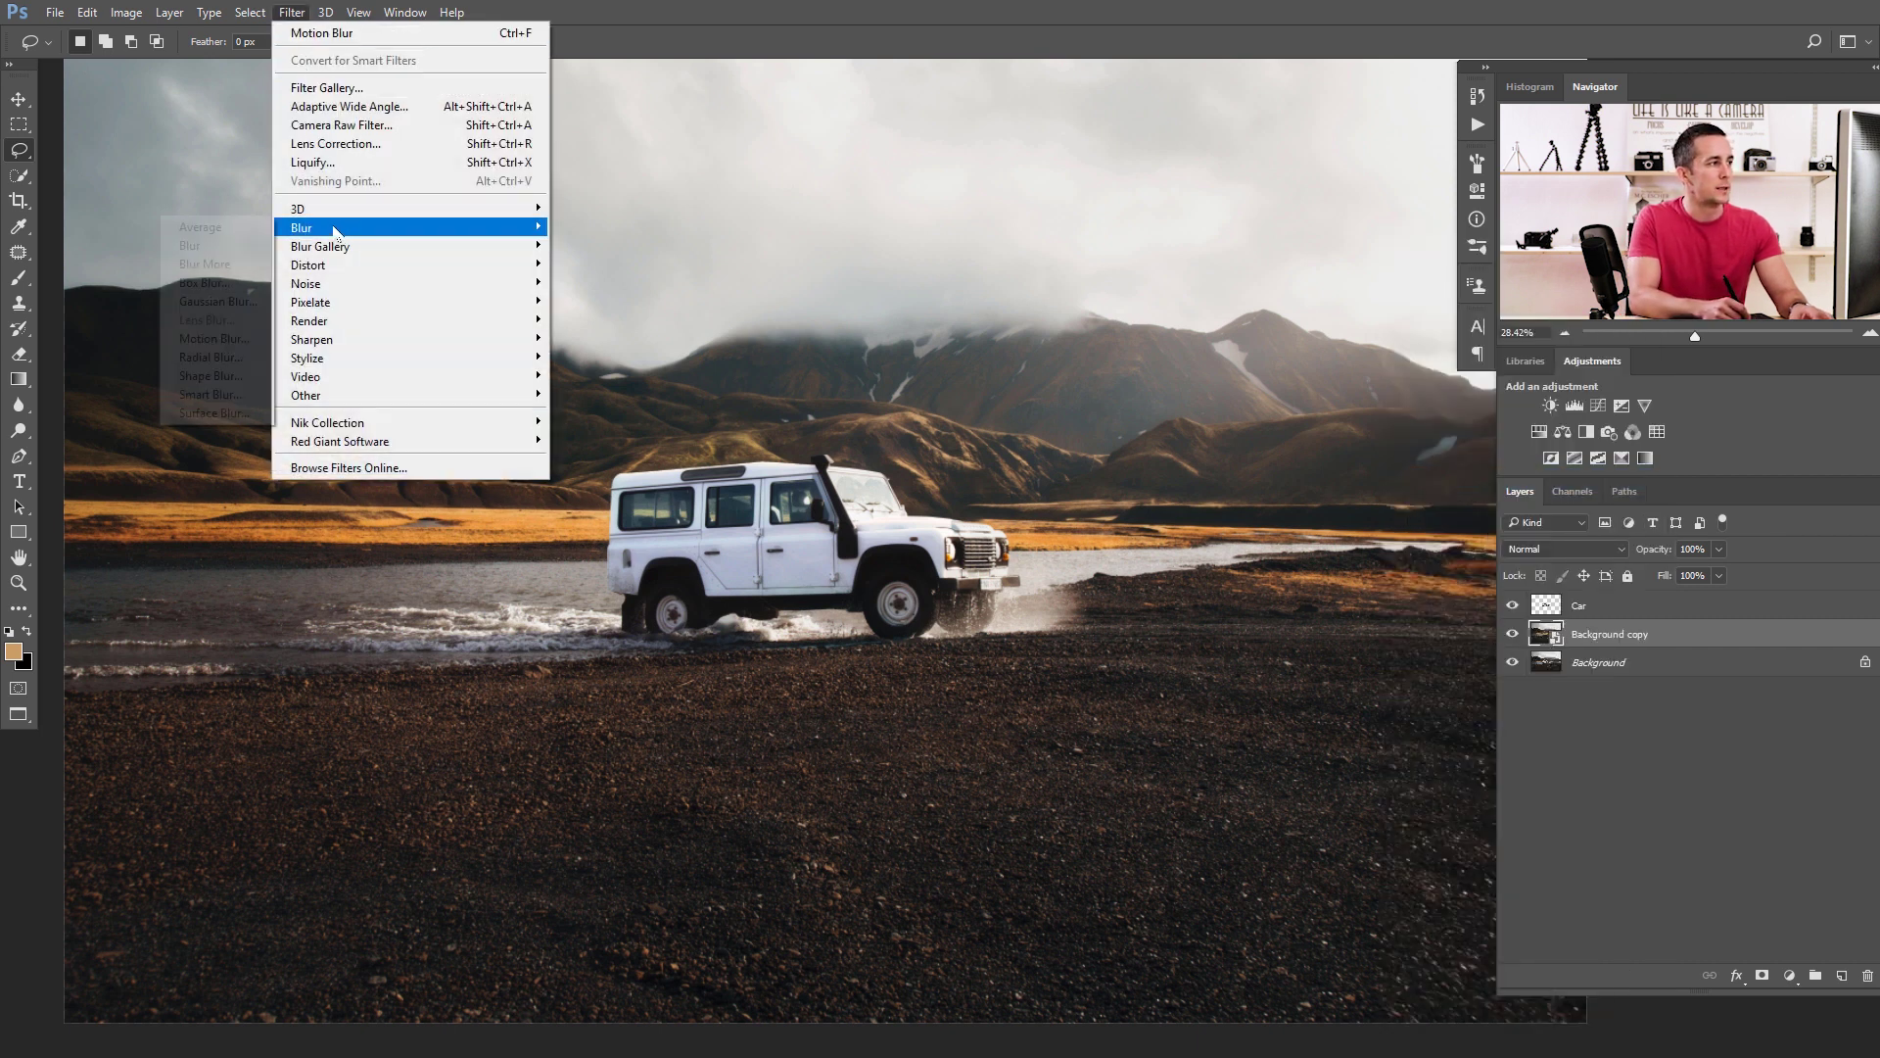
left_click(214, 339)
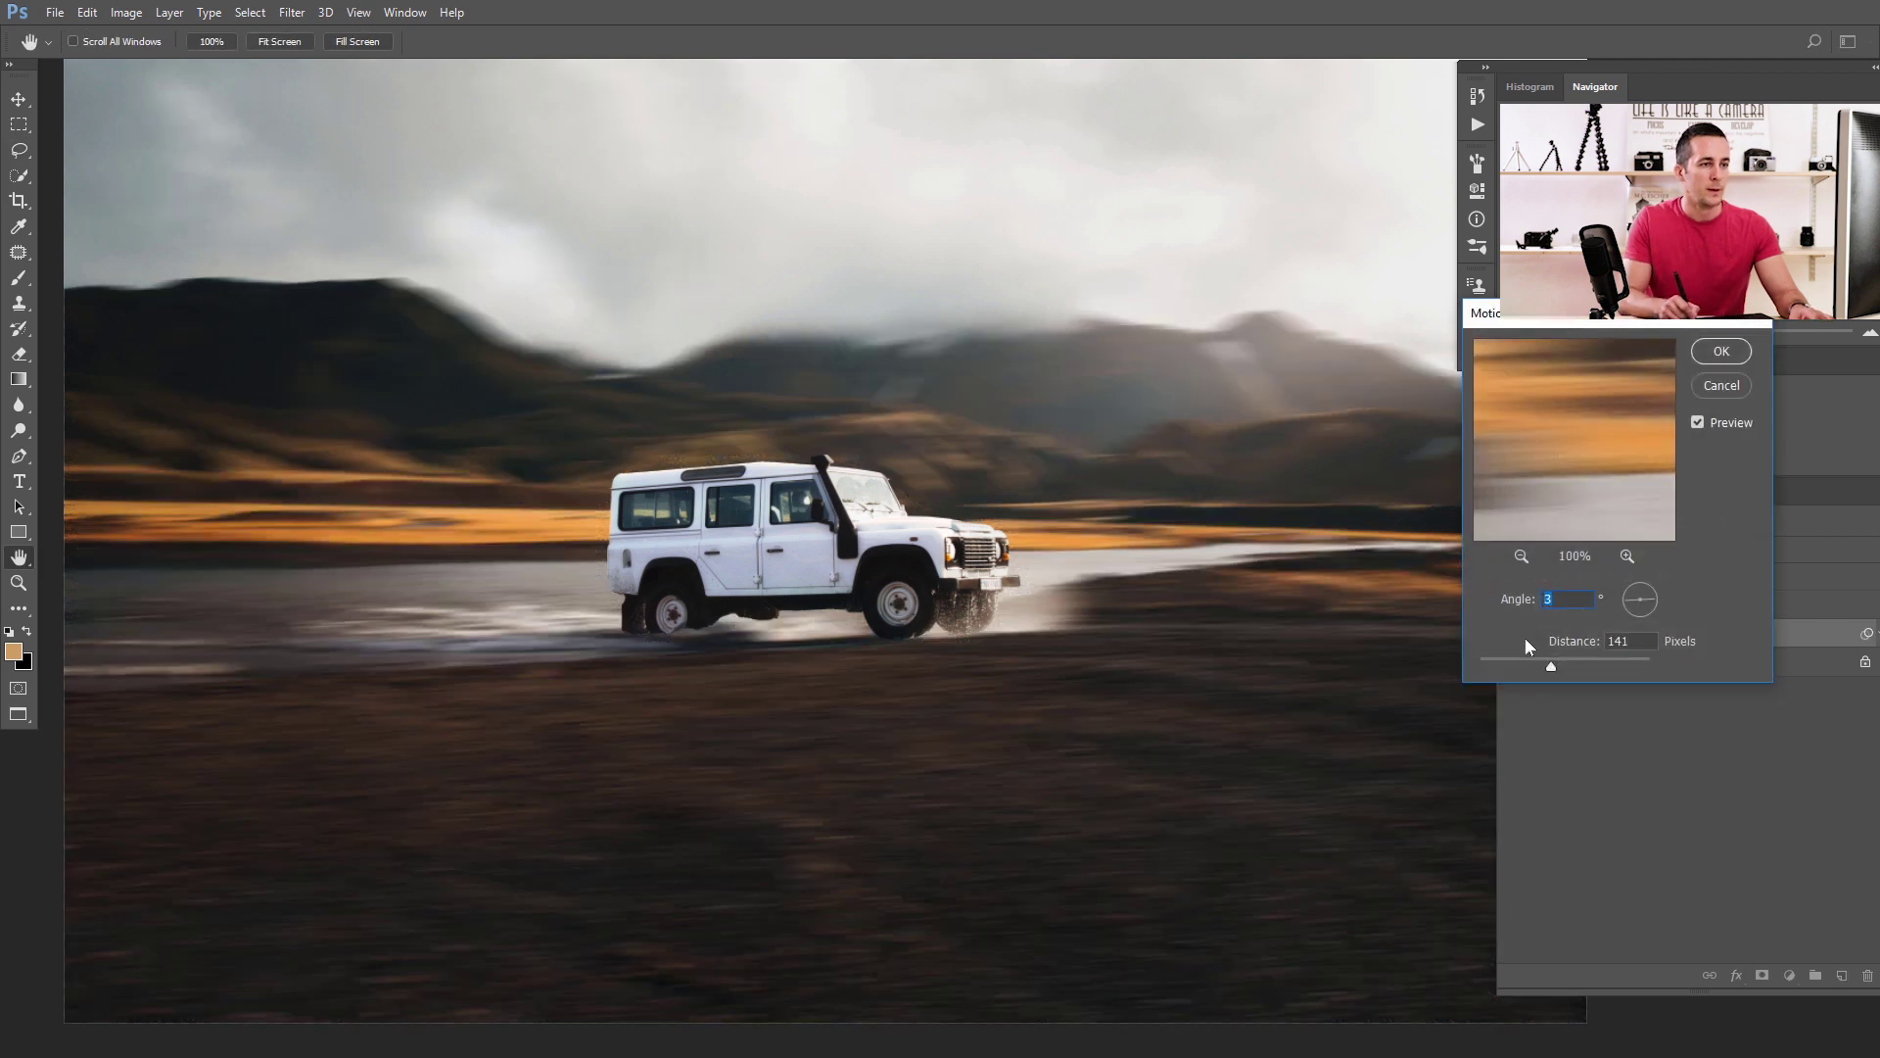
key("Tab")
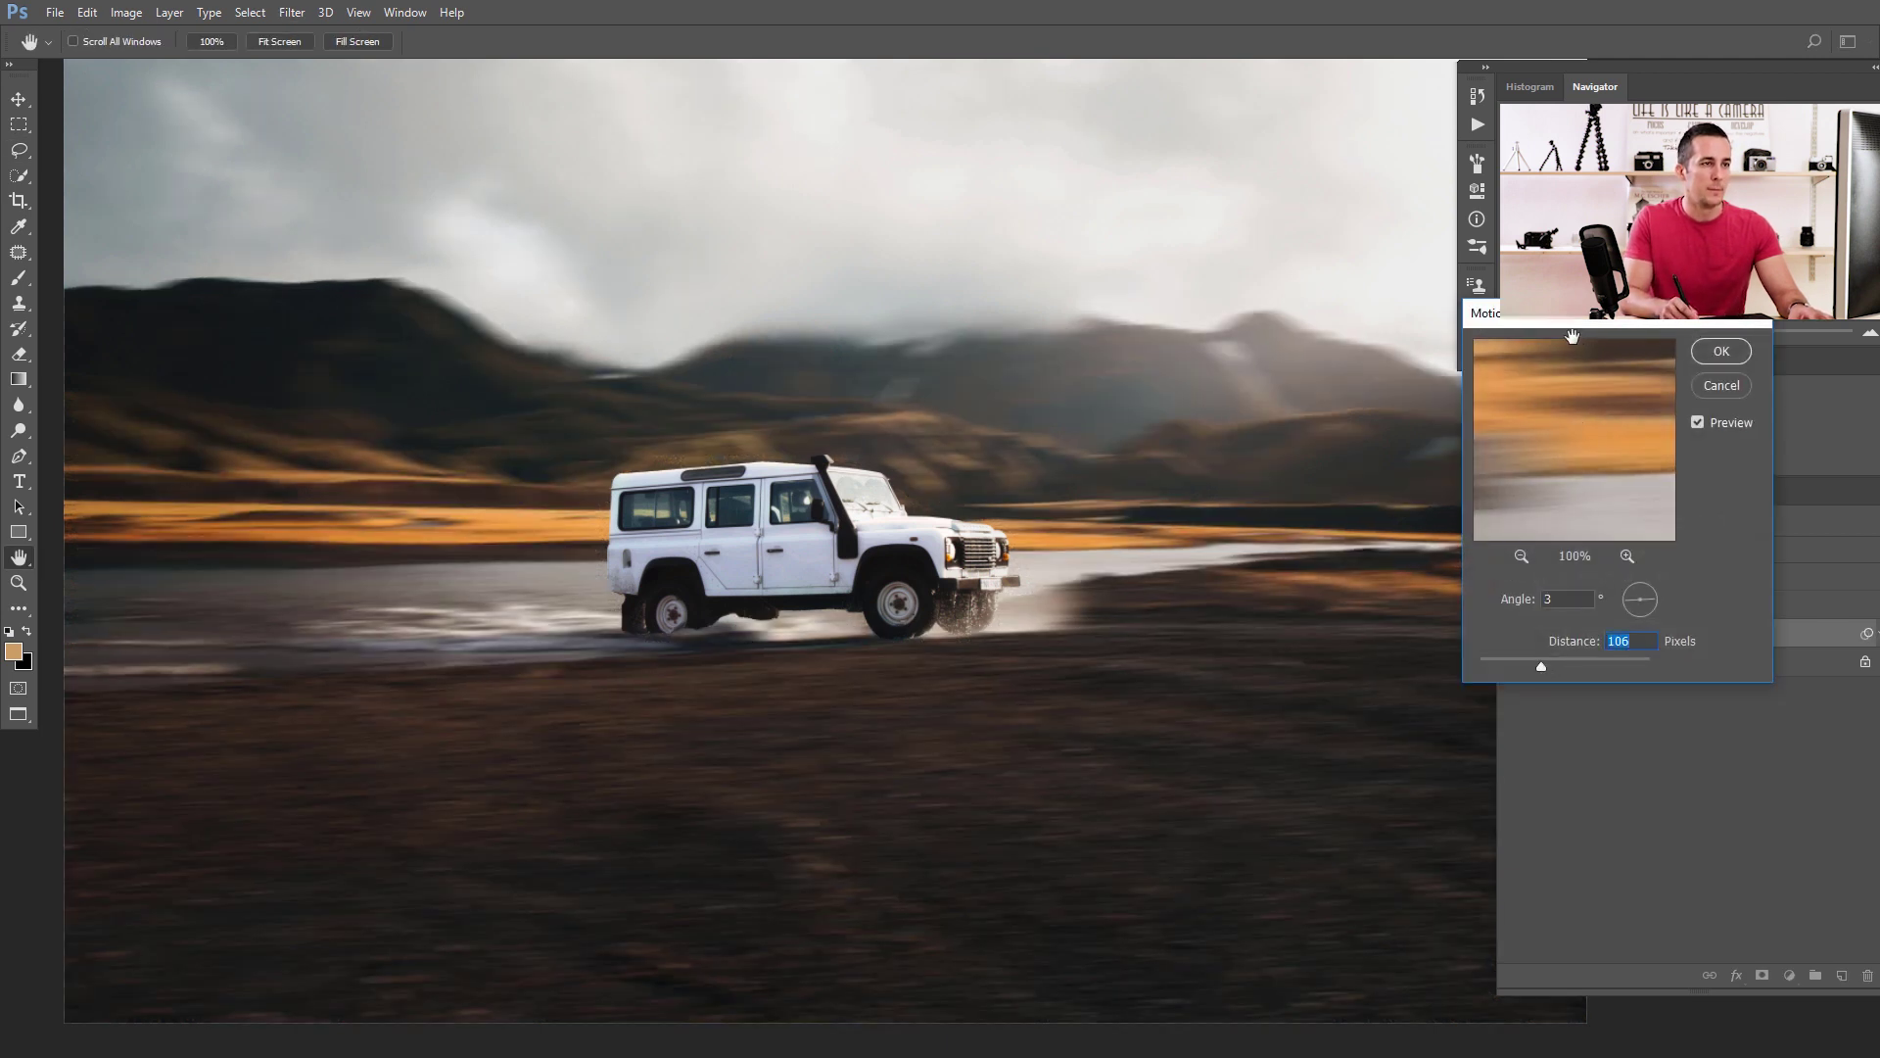
left_click_drag(1546, 313, 1375, 474)
left_click_drag(1371, 825, 1339, 827)
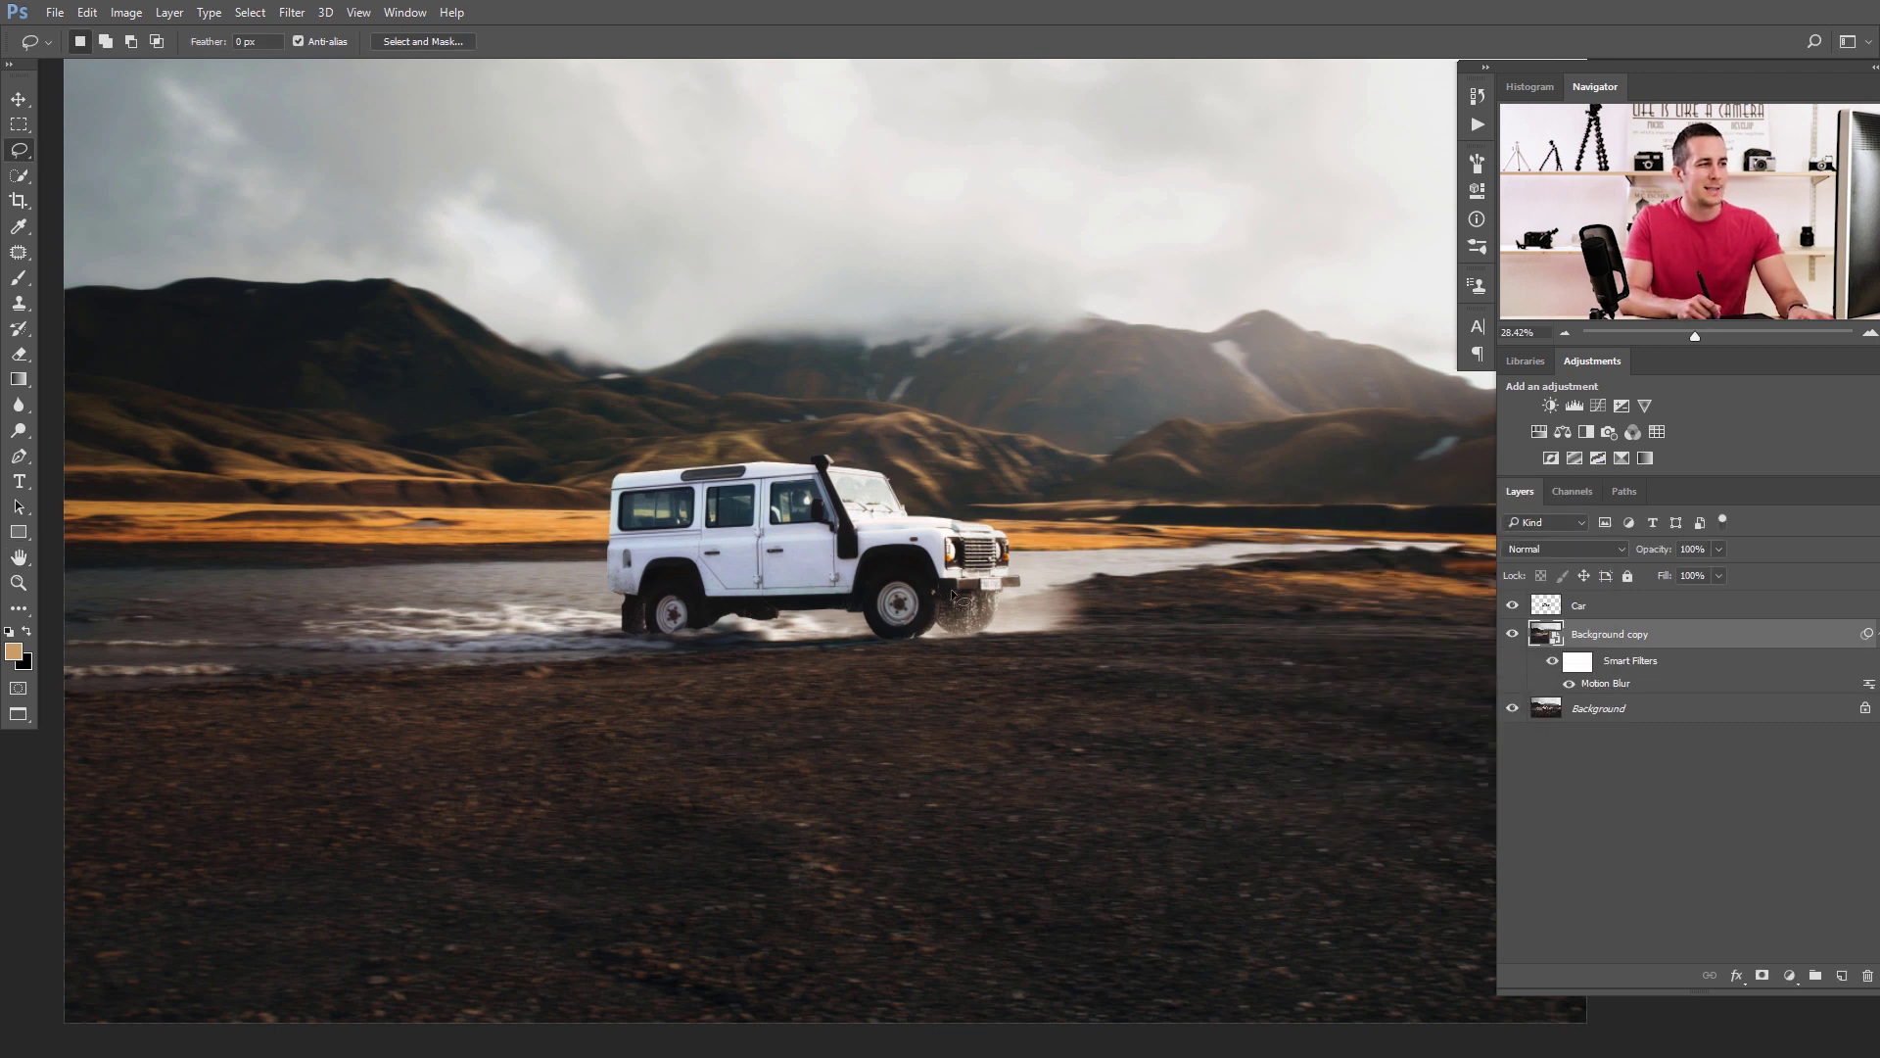
scroll(955, 595, "up", 2)
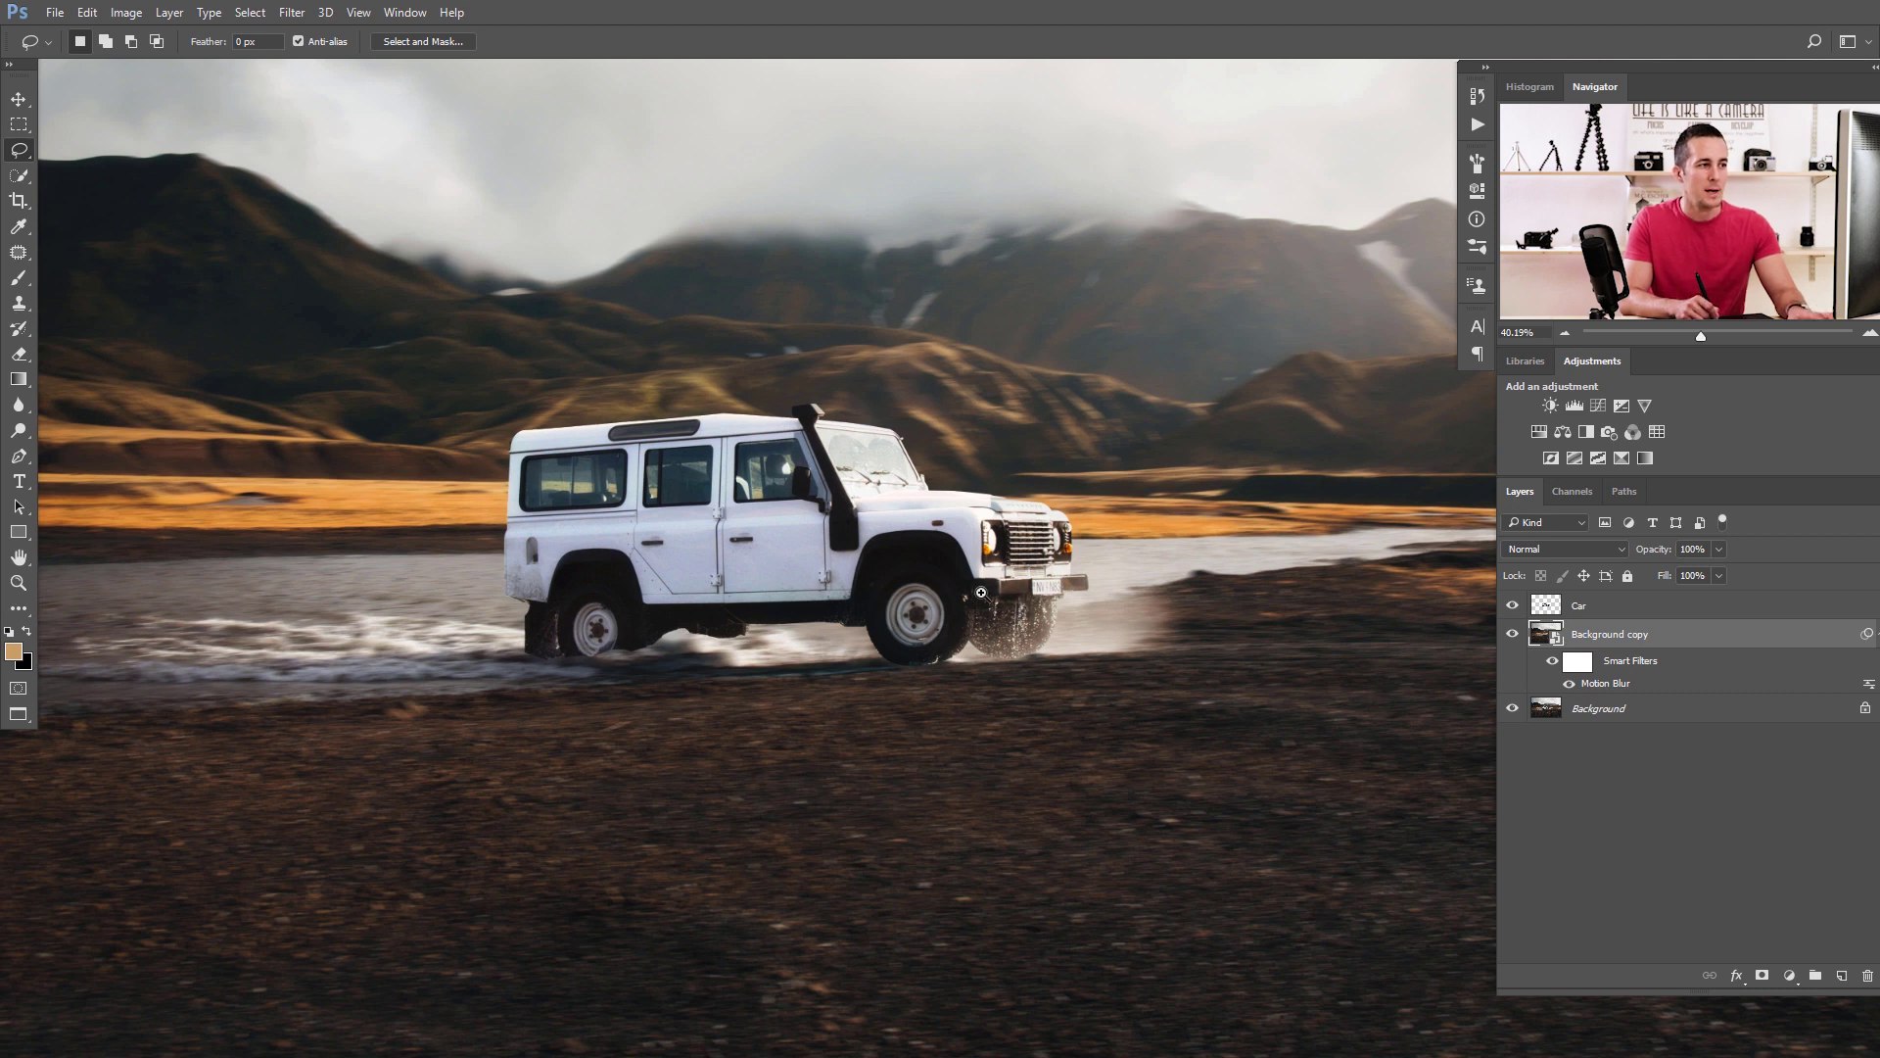
scroll(1013, 594, "down", 2)
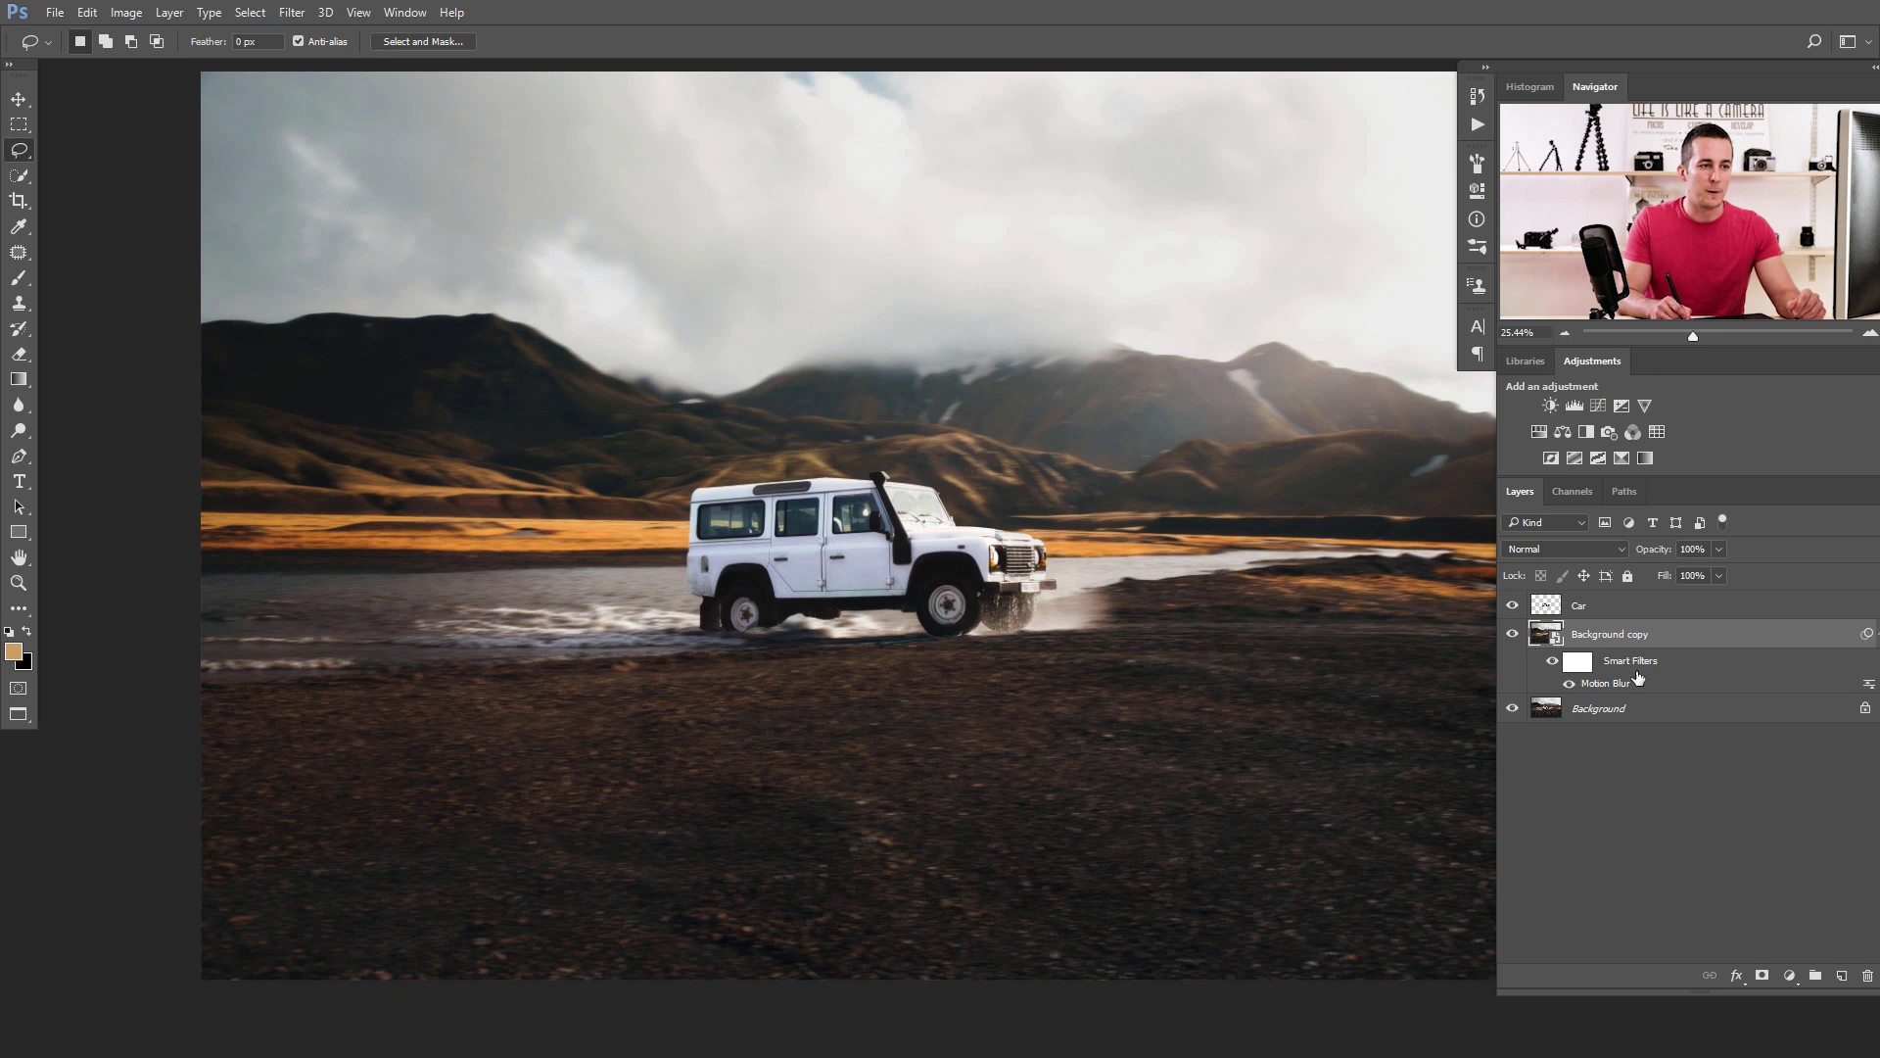
Edit the Background copy's Motion Blur smart filter, setting its distance to 183 pixels.
double_click(1600, 685)
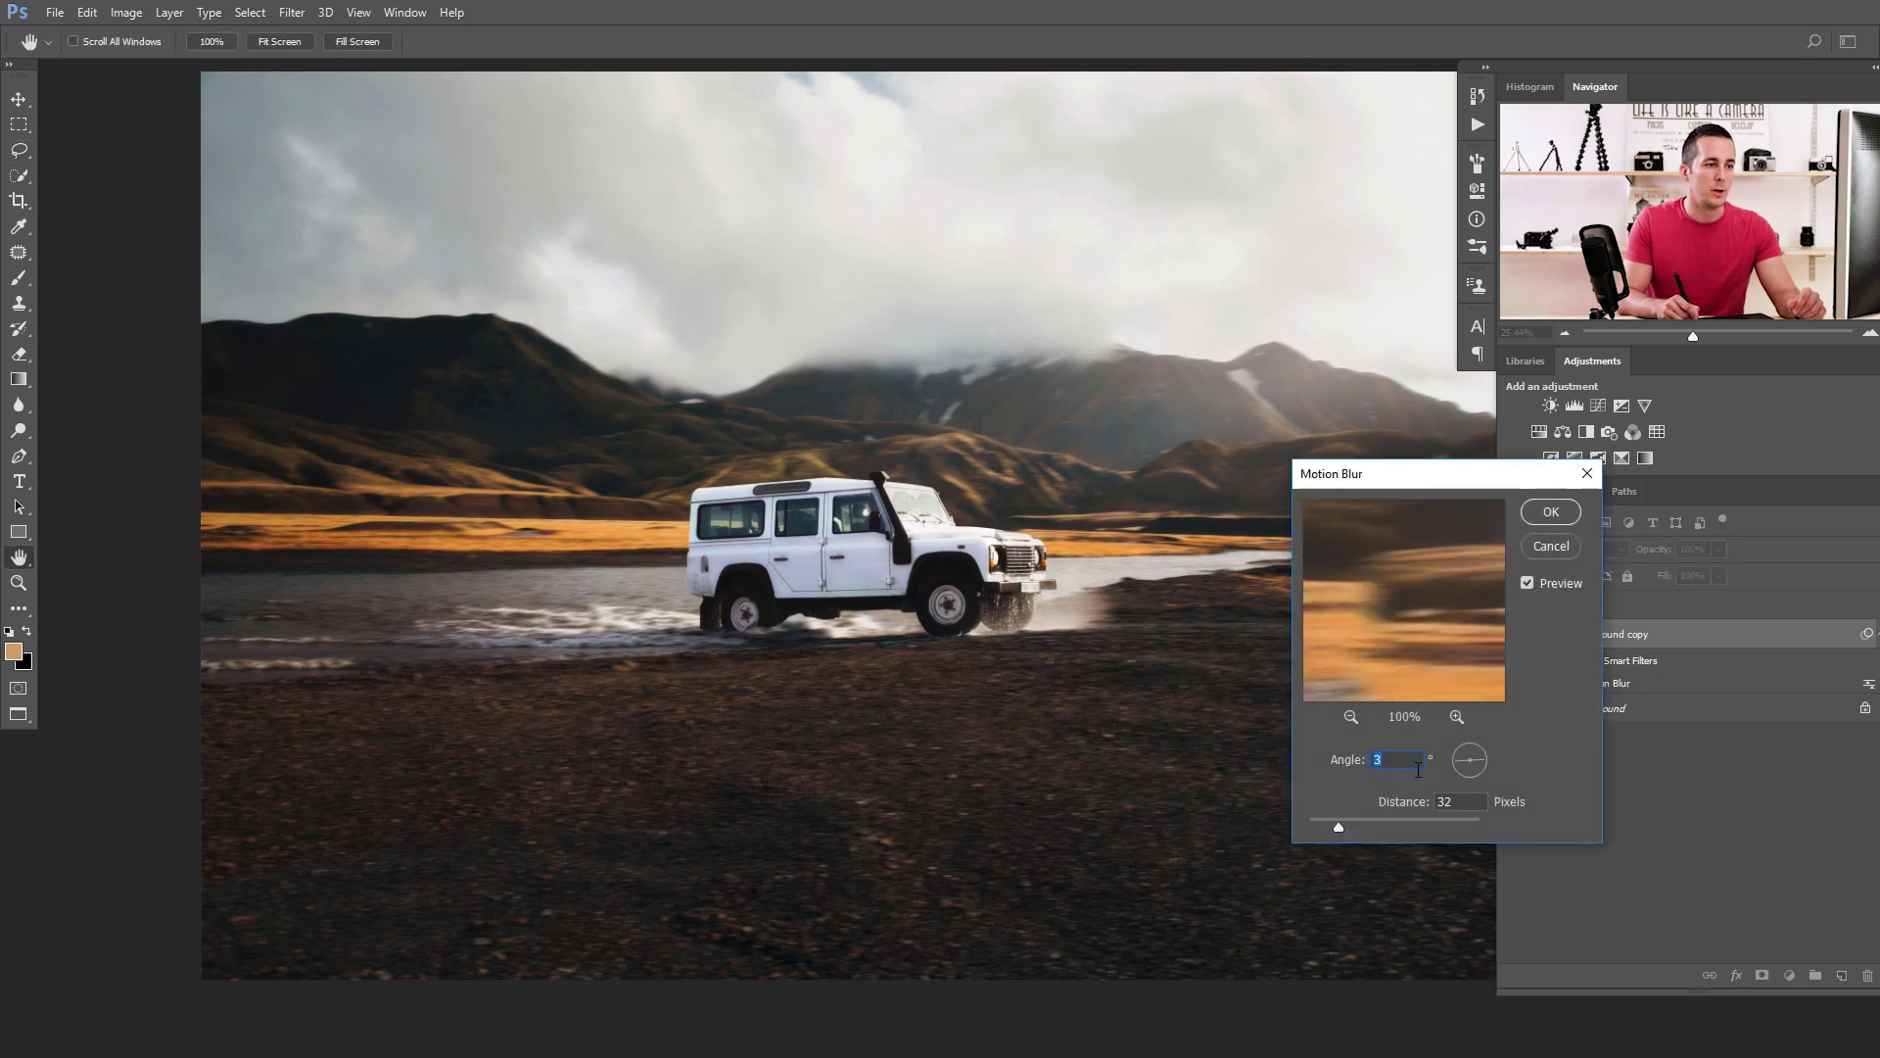
left_click_drag(1376, 829, 1402, 833)
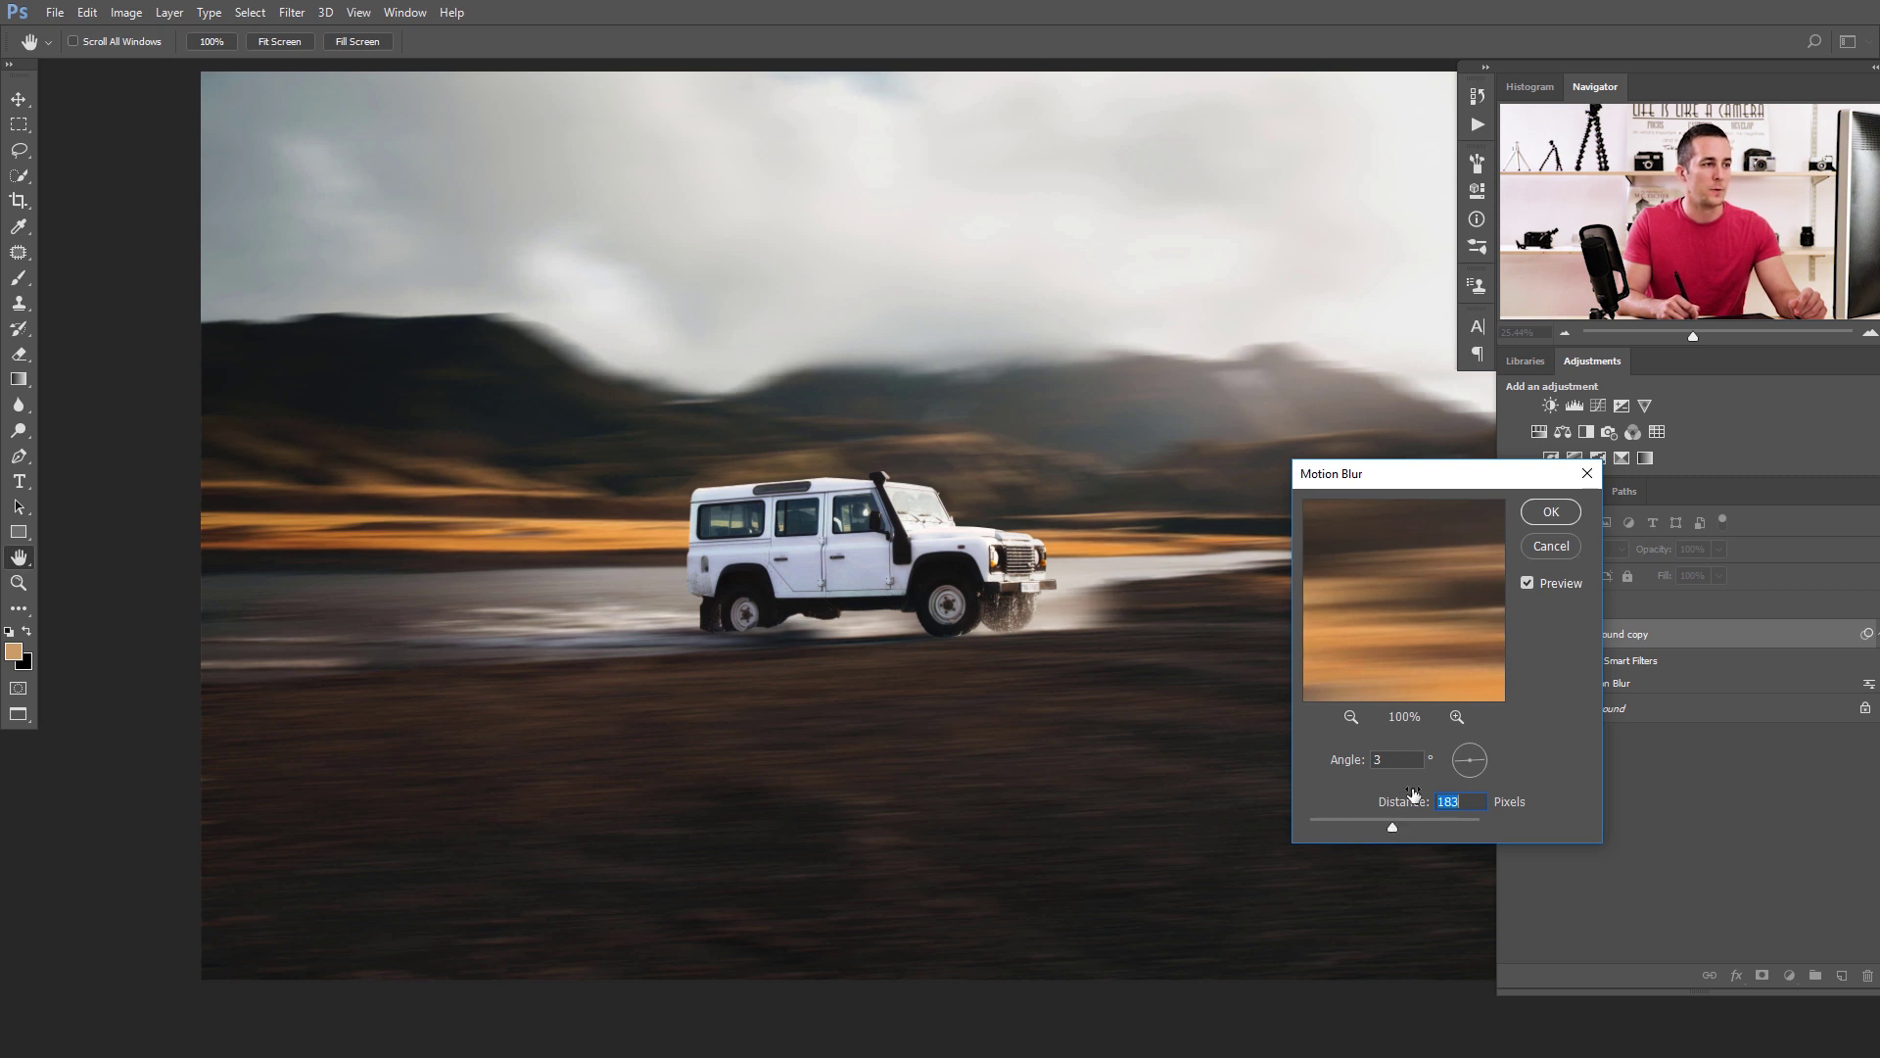
left_click(1548, 511)
key("l")
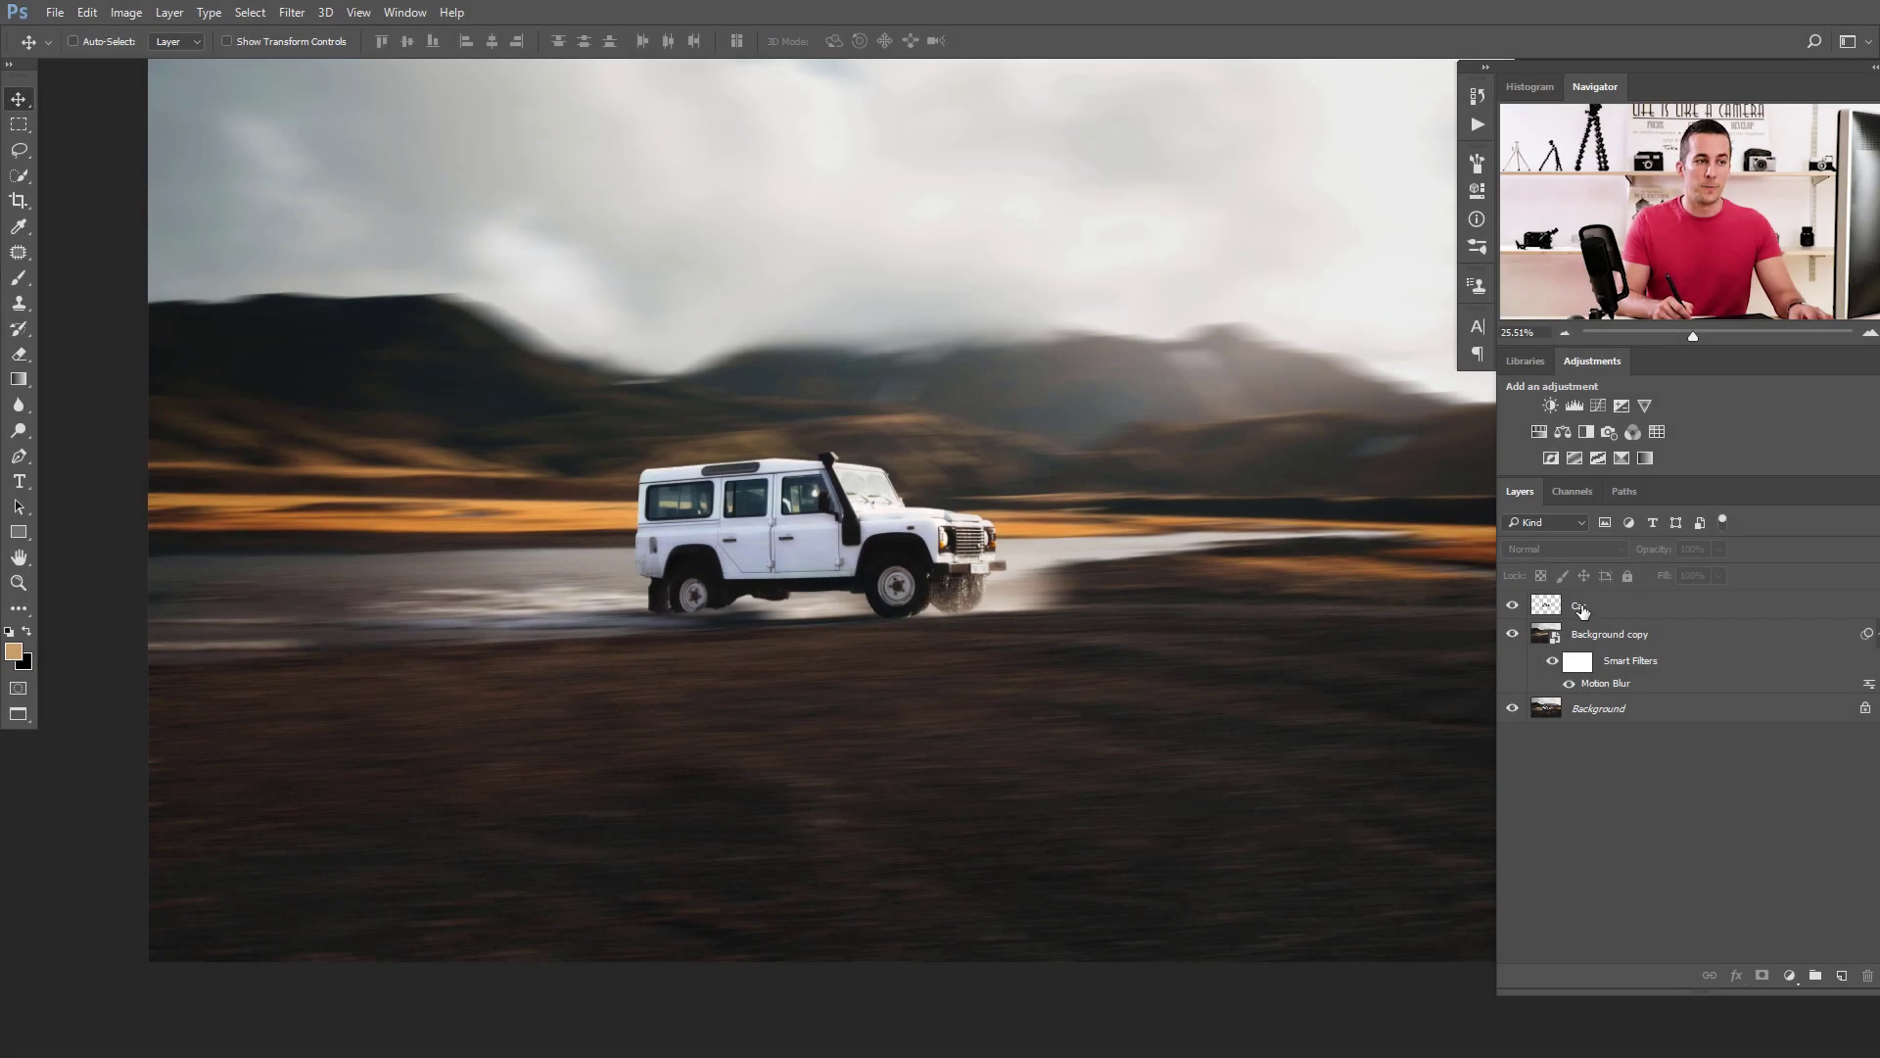
Convert the Car layer to a Smart Object and open the Spin Blur filter on it.
left_click(1581, 609)
right_click(1608, 608)
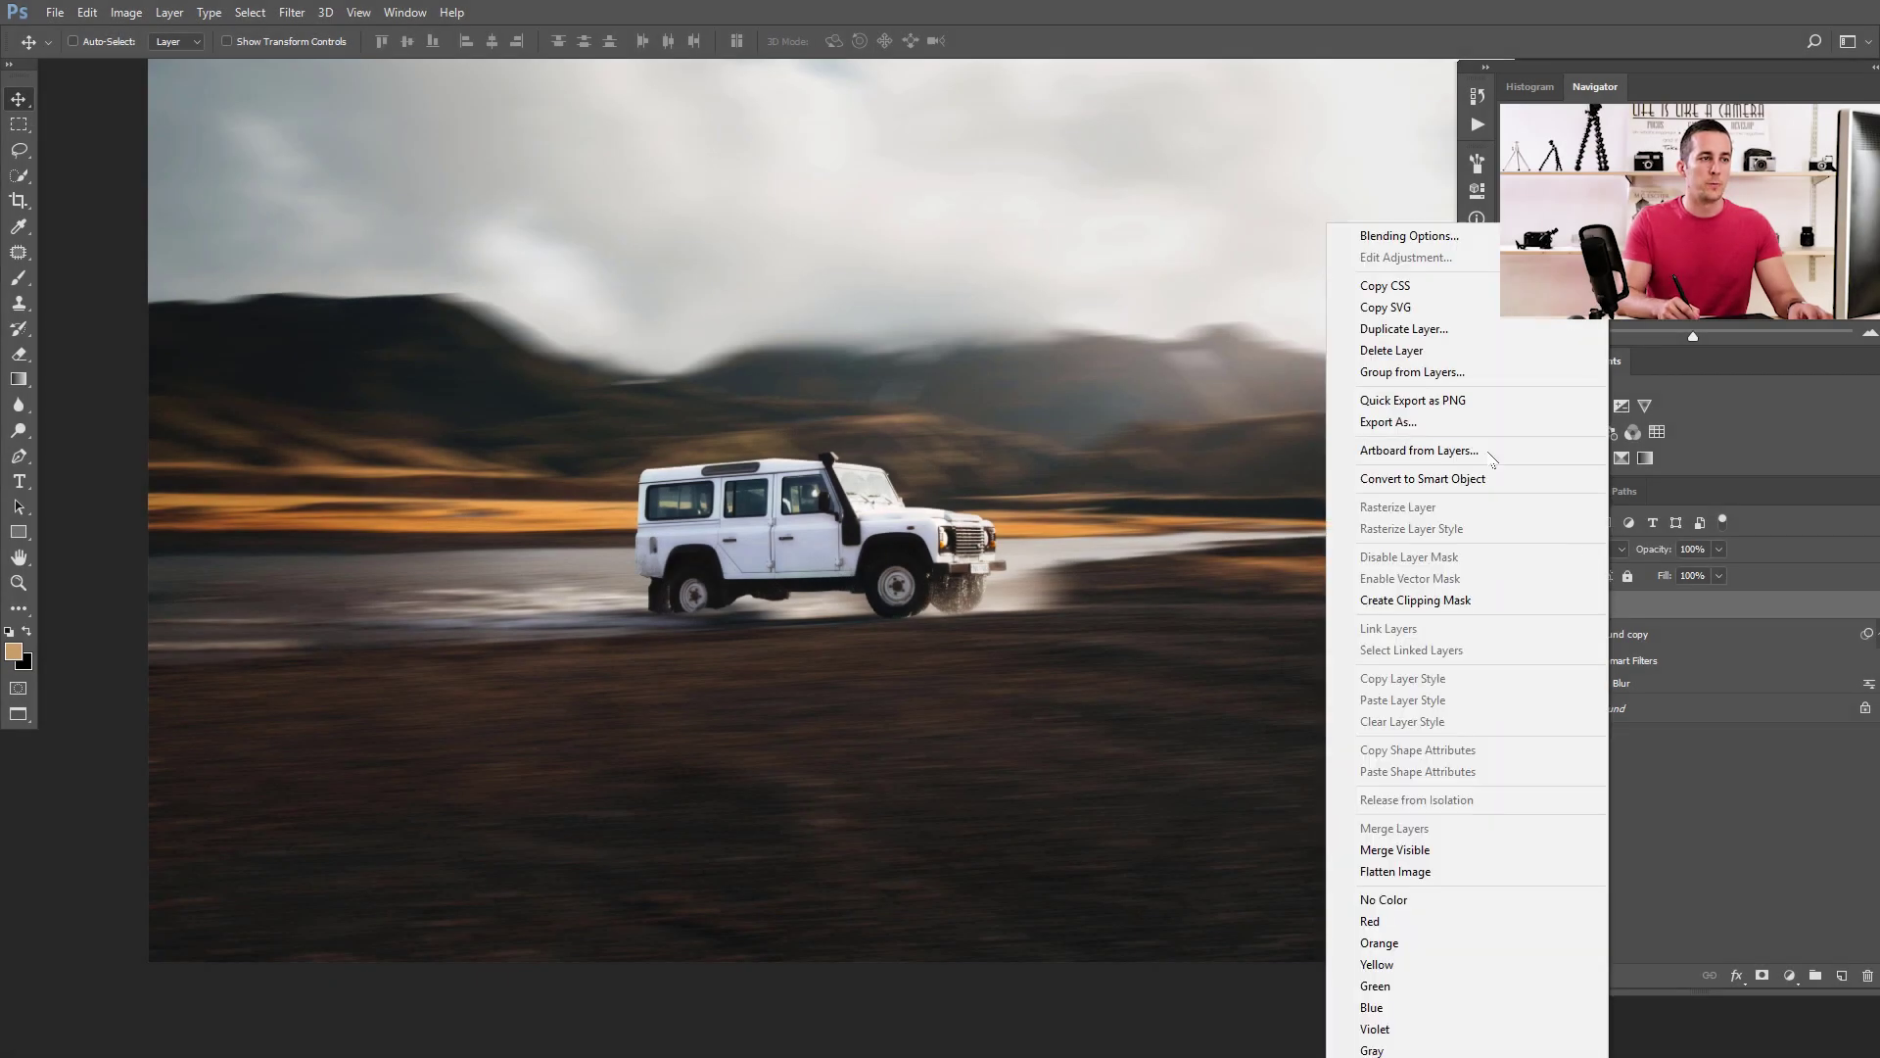
left_click(1479, 474)
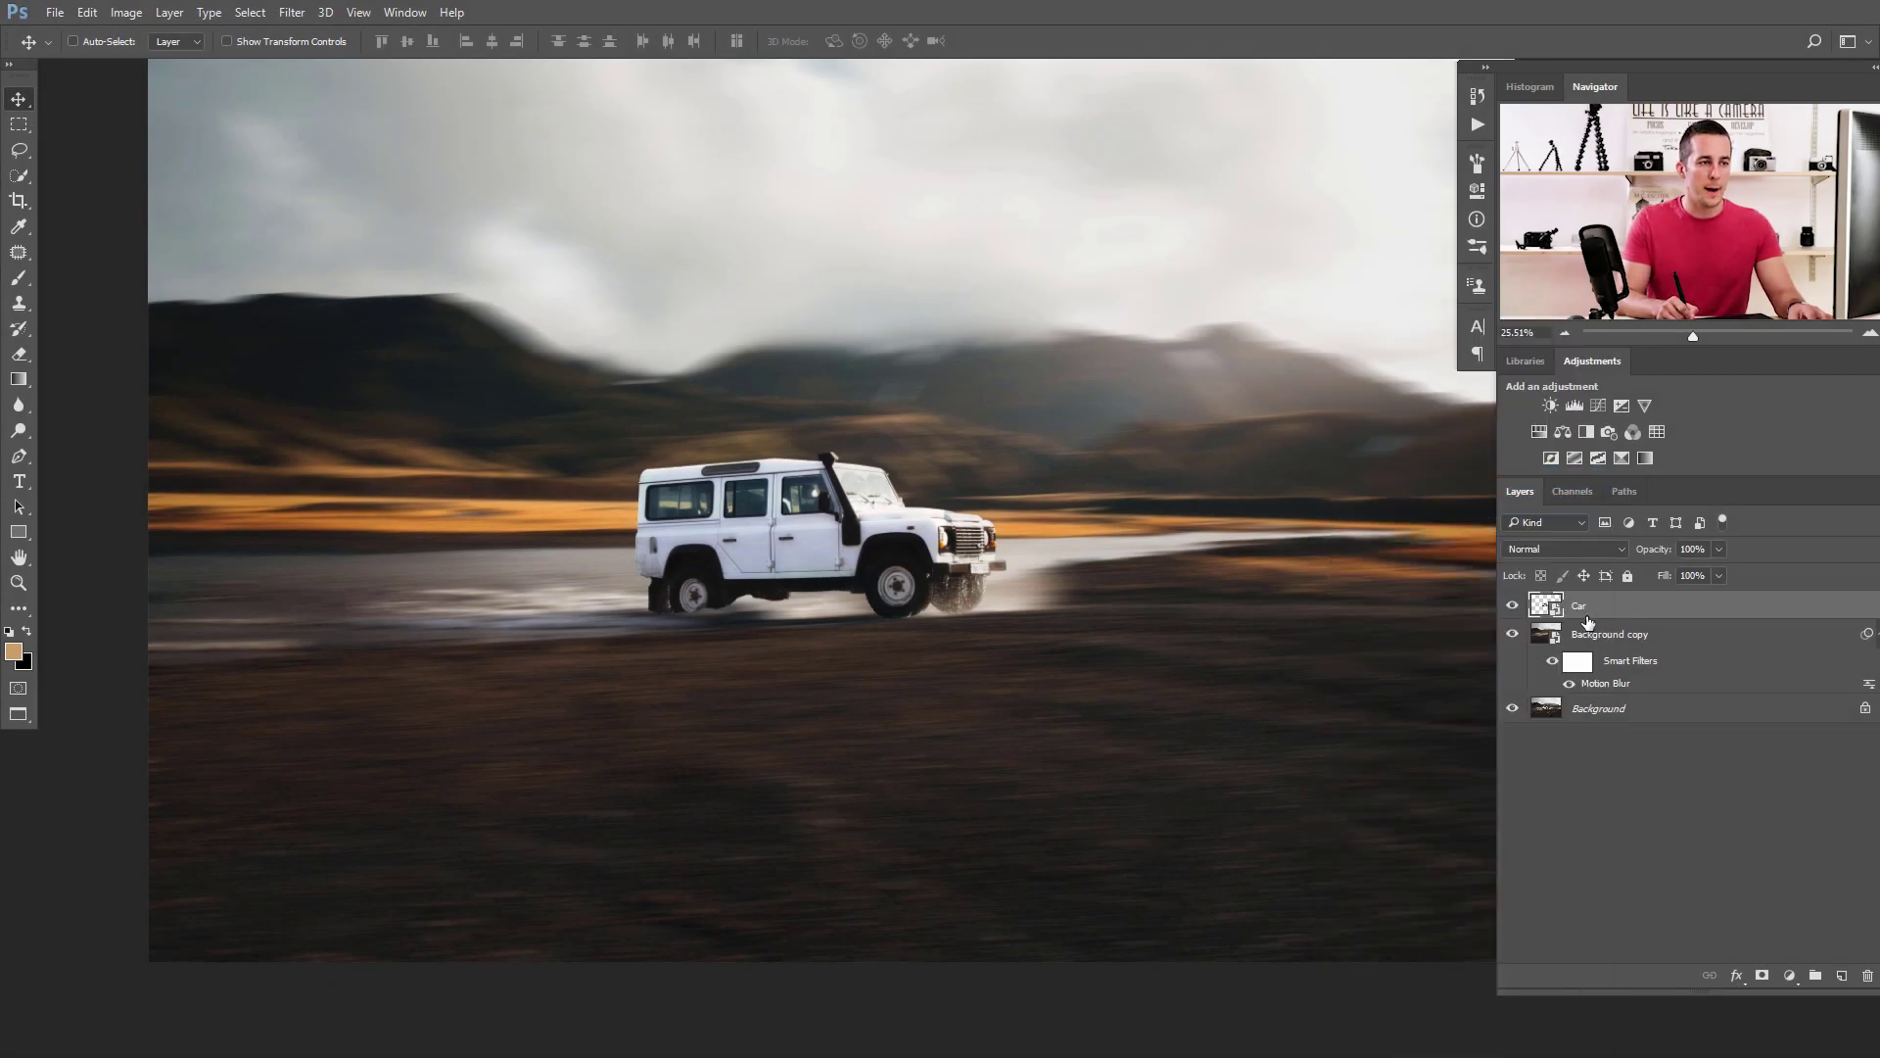
left_click(291, 12)
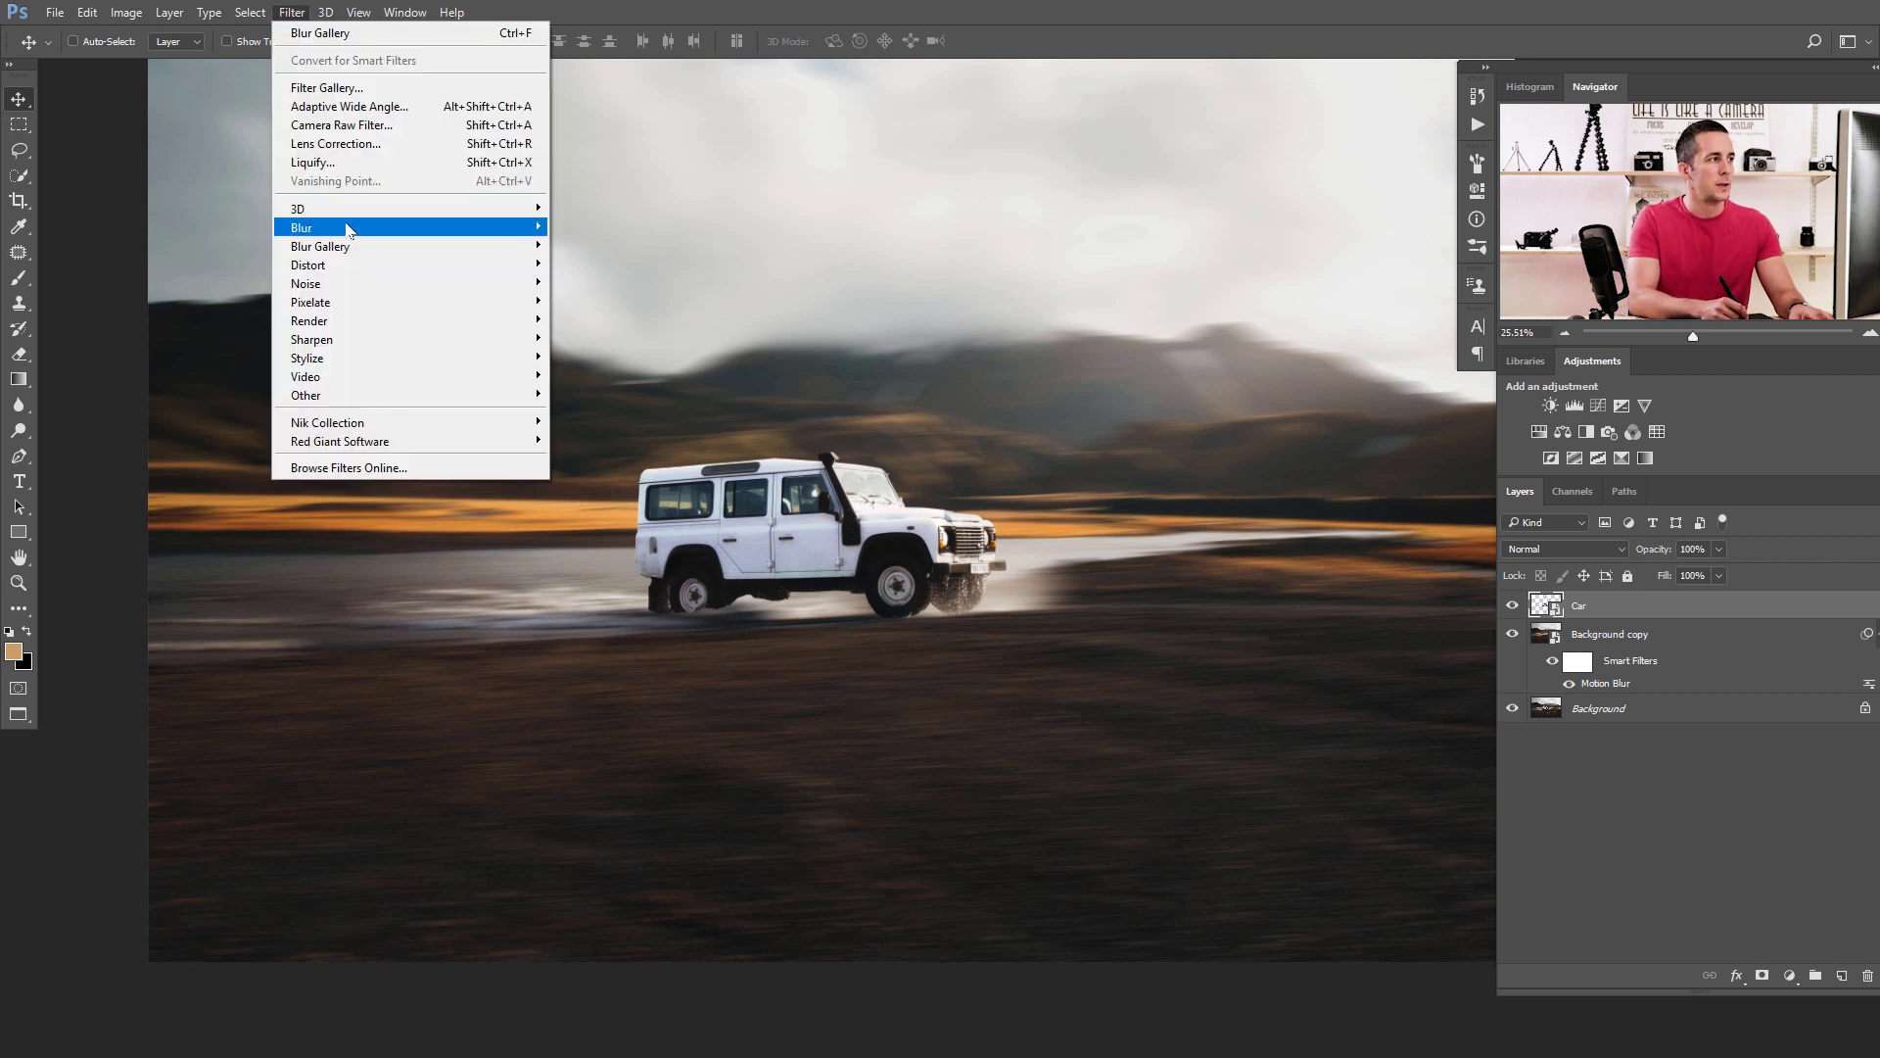
mouse_move(288, 251)
left_click(230, 320)
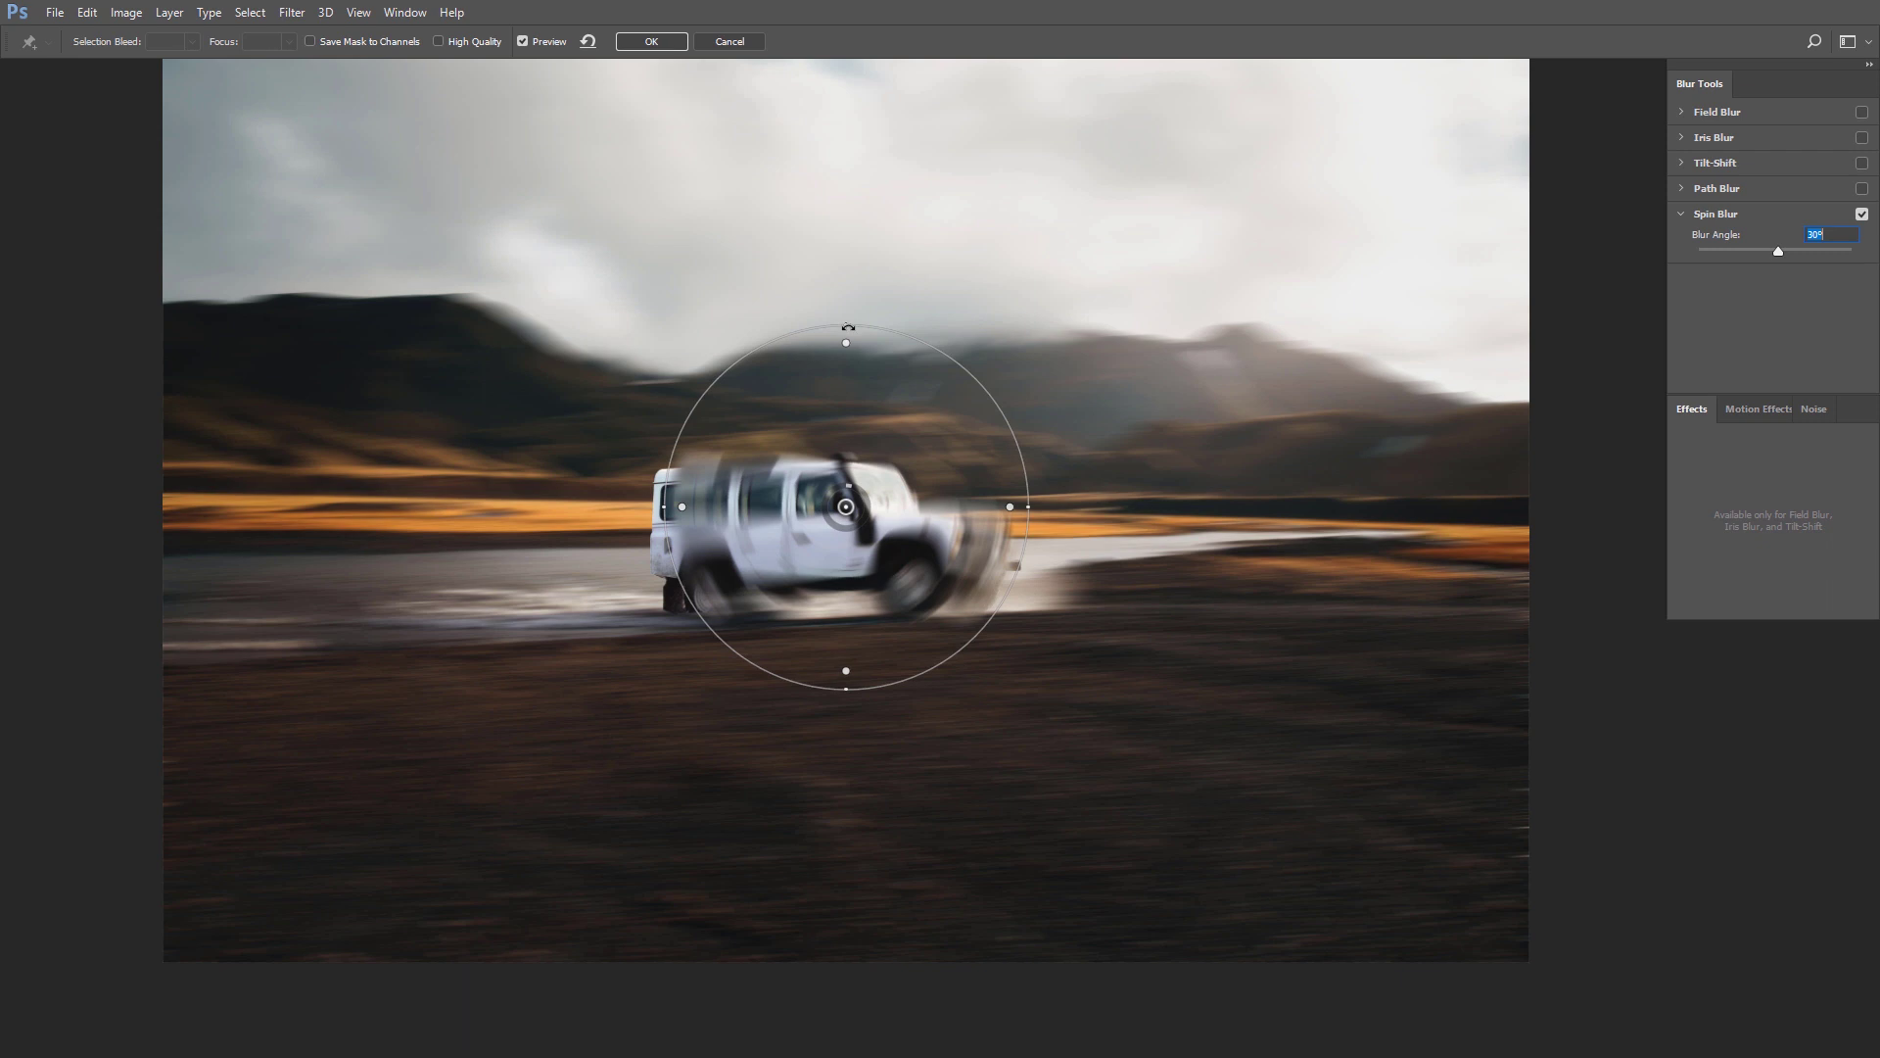
Shrink the Spin Blur ellipse over the car and adjust its inner handles to vary how the blur fades.
left_click_drag(845, 322, 840, 399)
left_click_drag(666, 518, 748, 498)
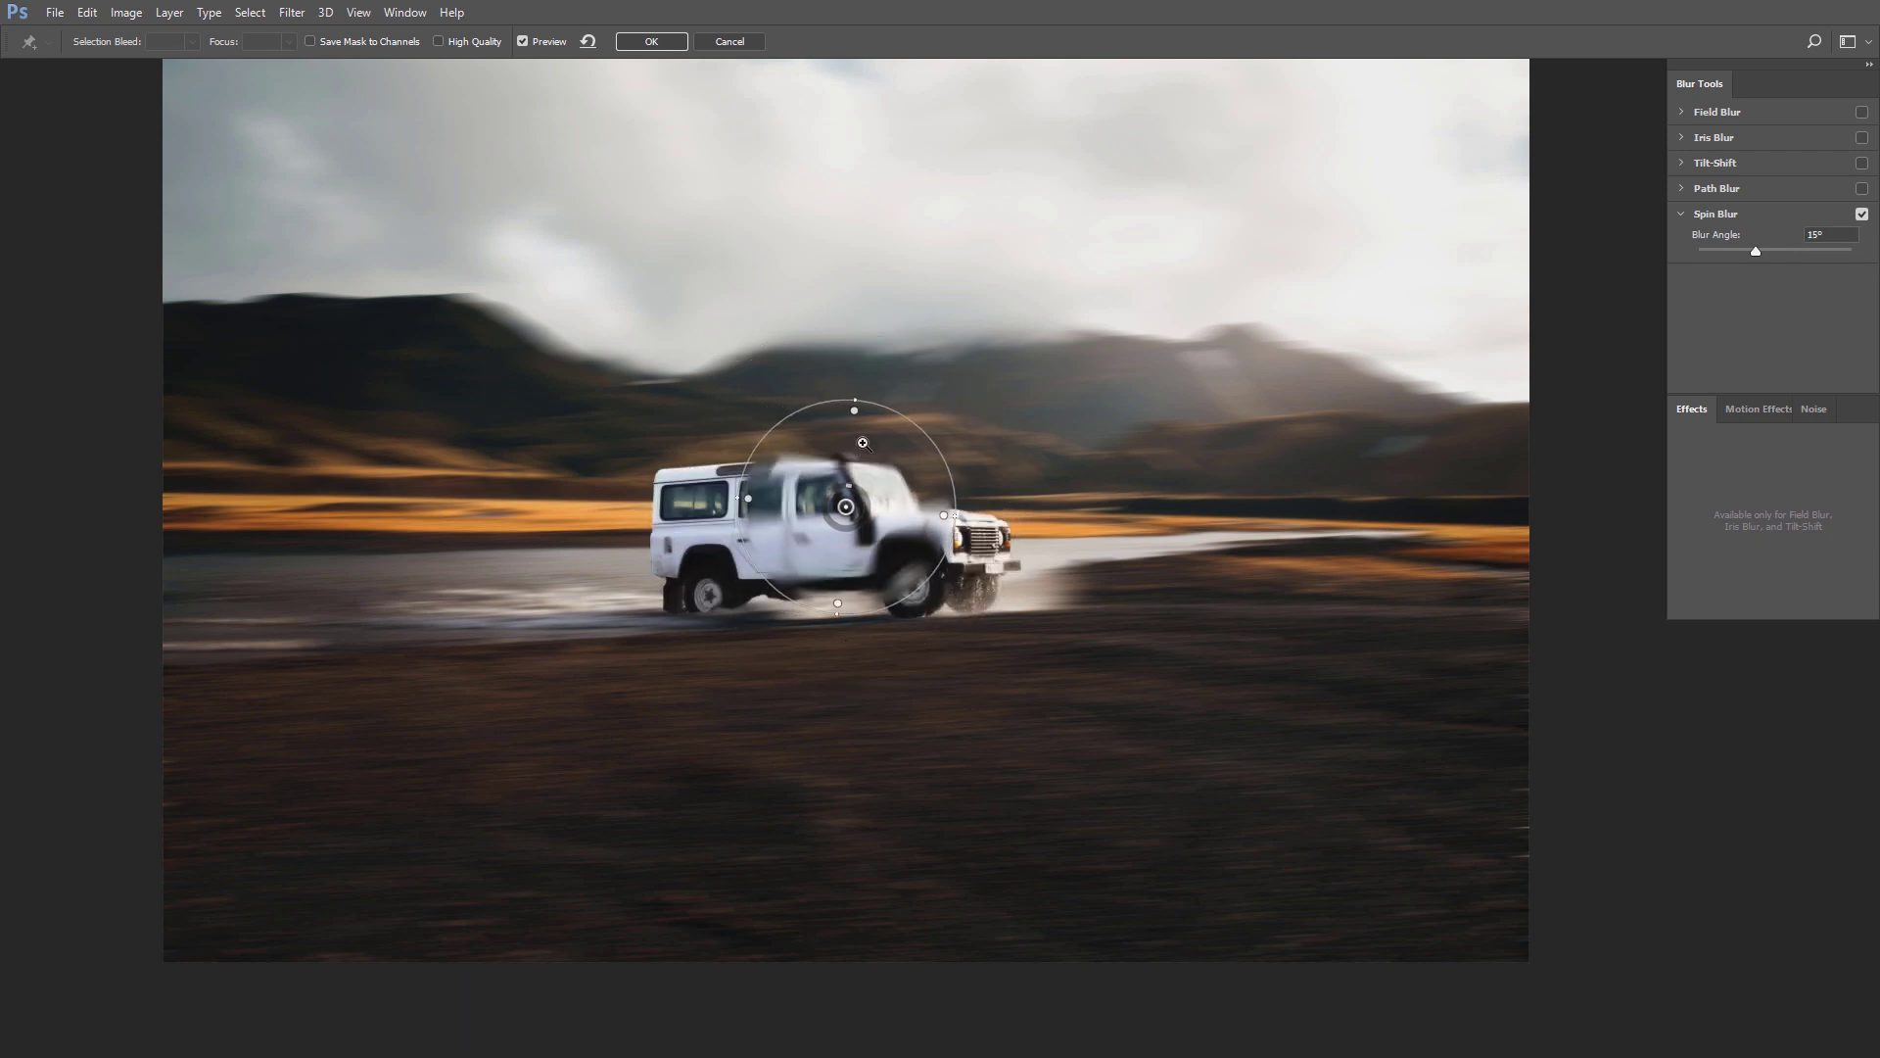
left_click(863, 442, "ctrl")
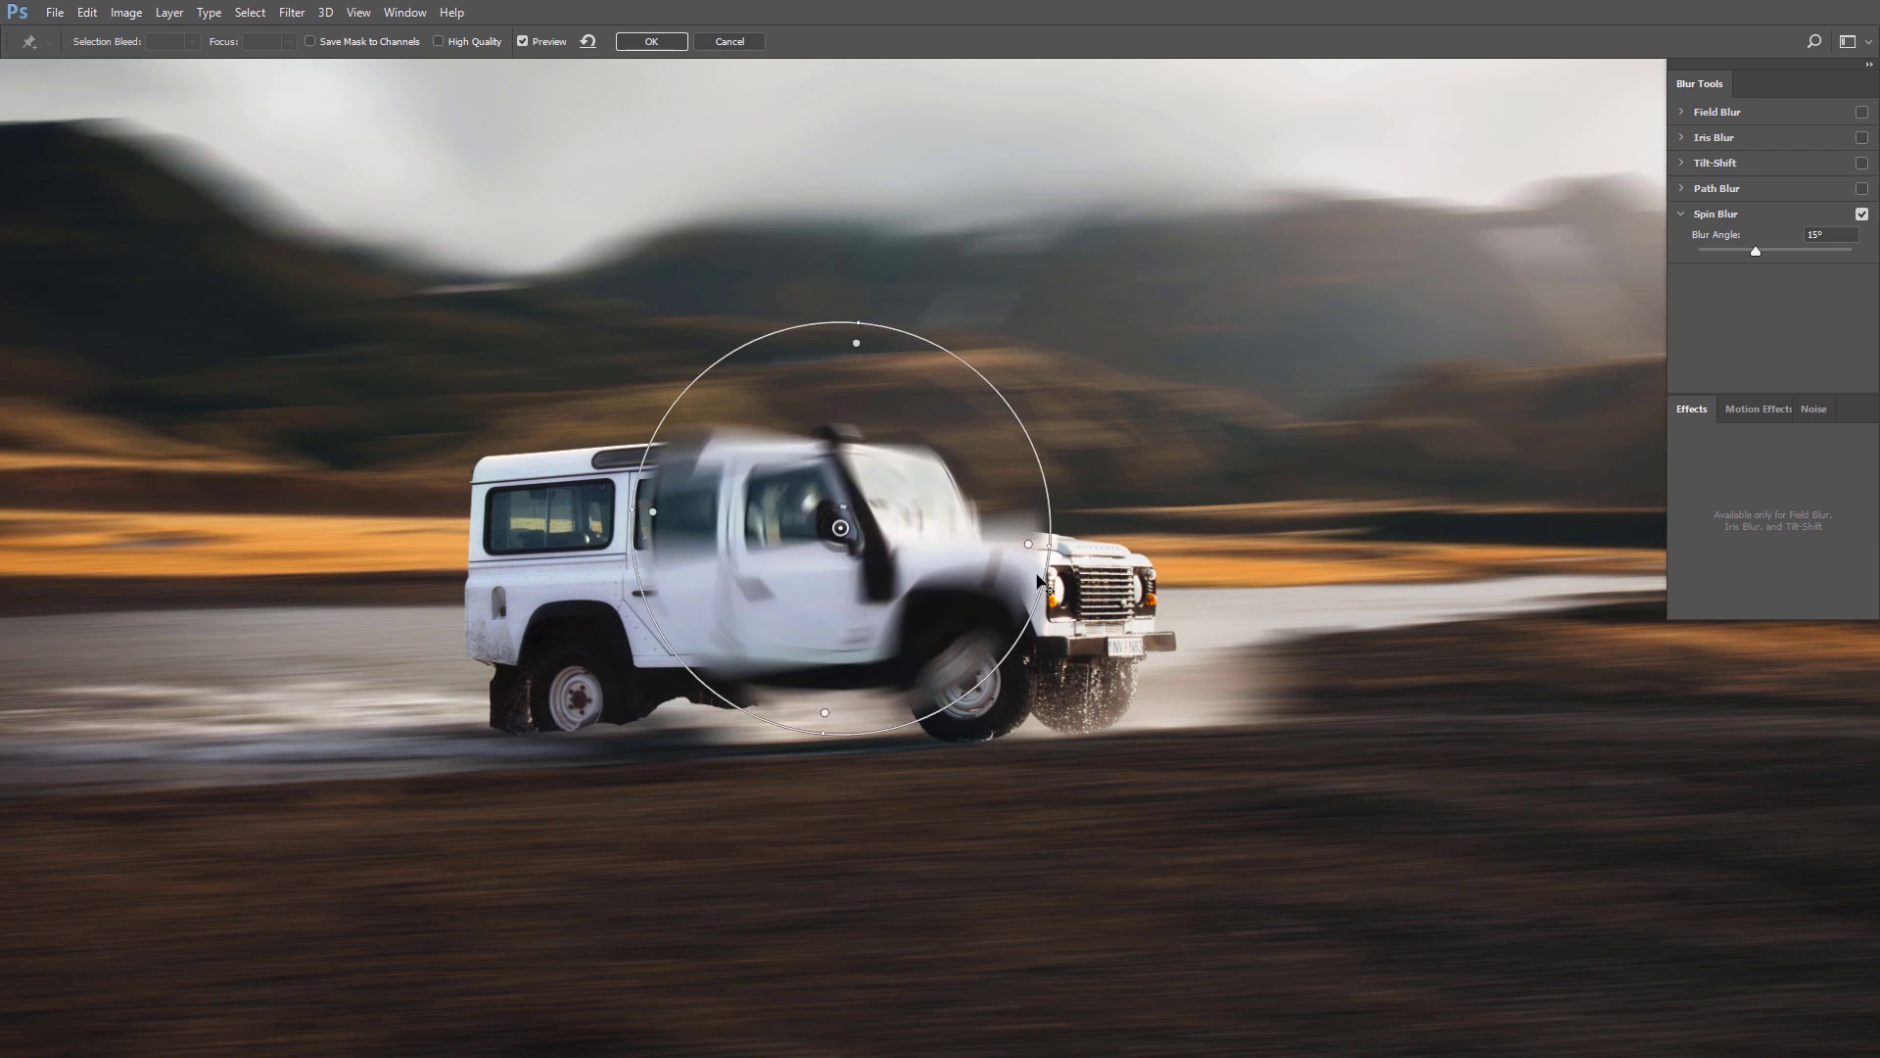
left_click_drag(1019, 548, 912, 558)
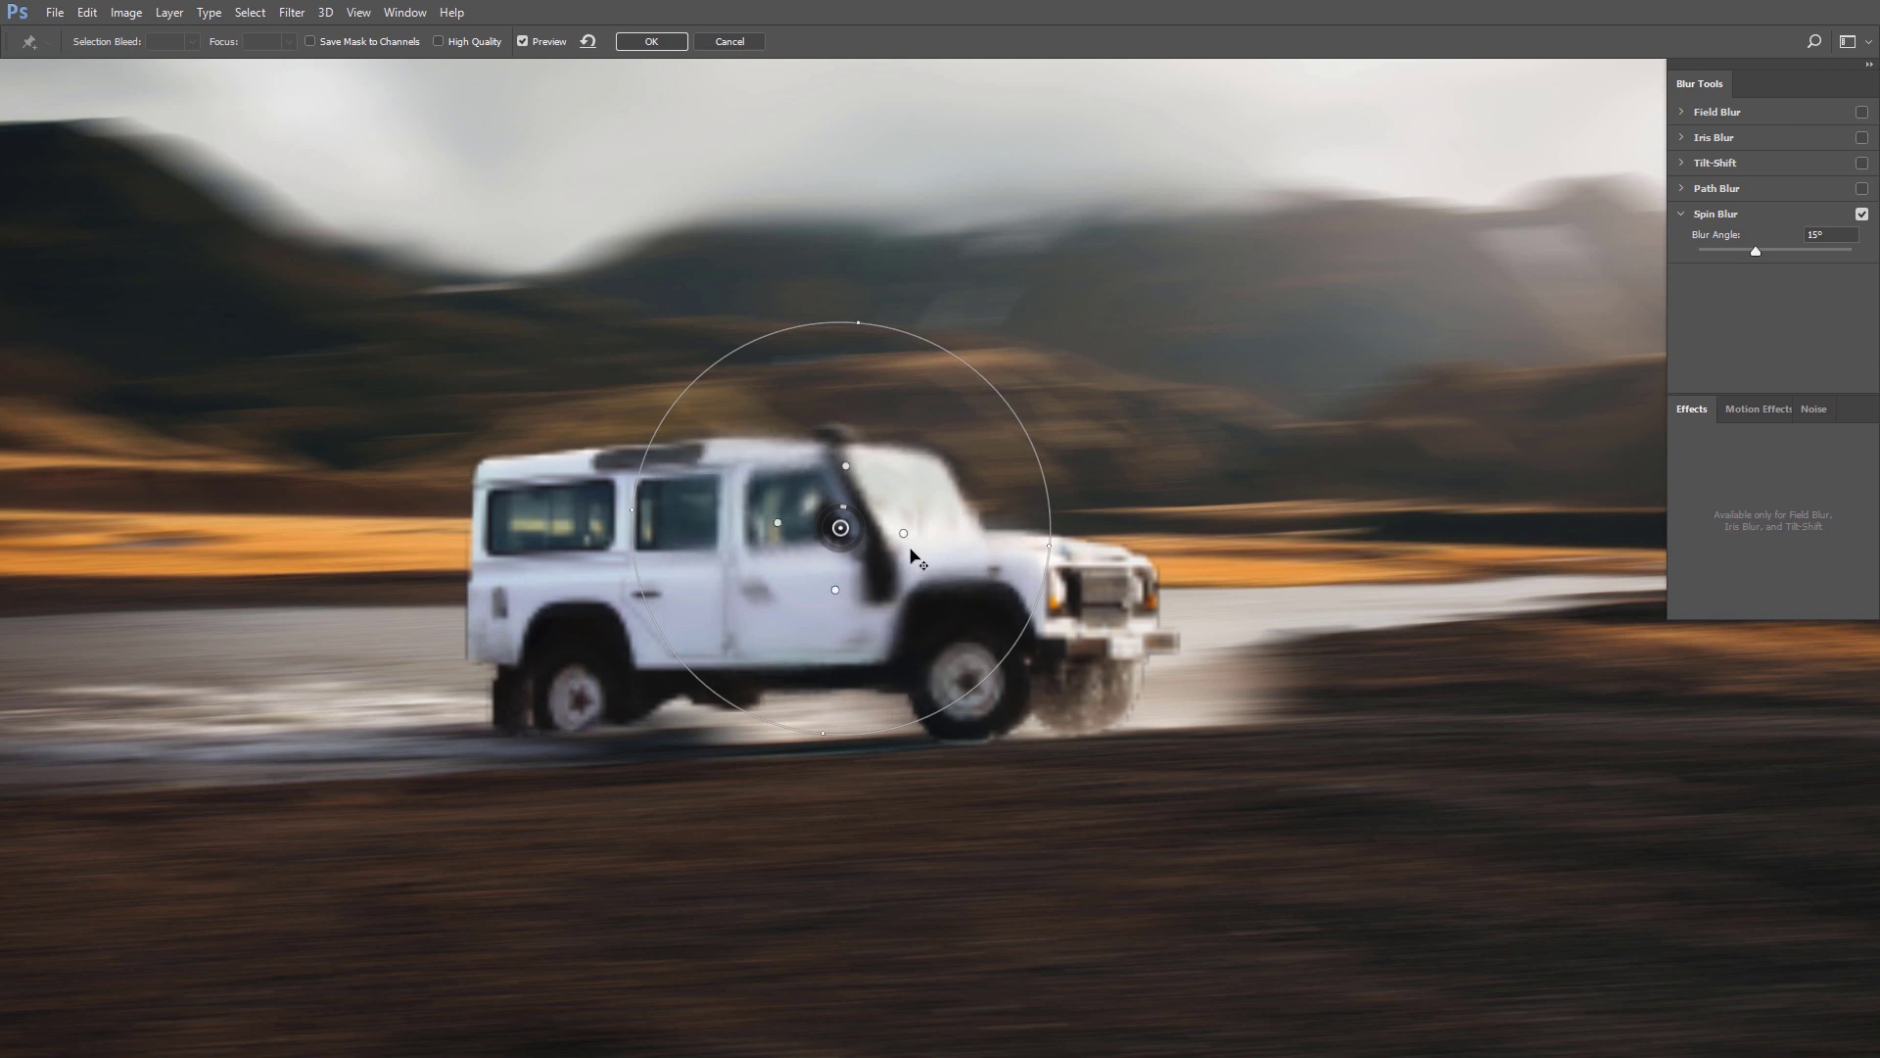
left_click(902, 535)
left_click_drag(922, 535, 1041, 545)
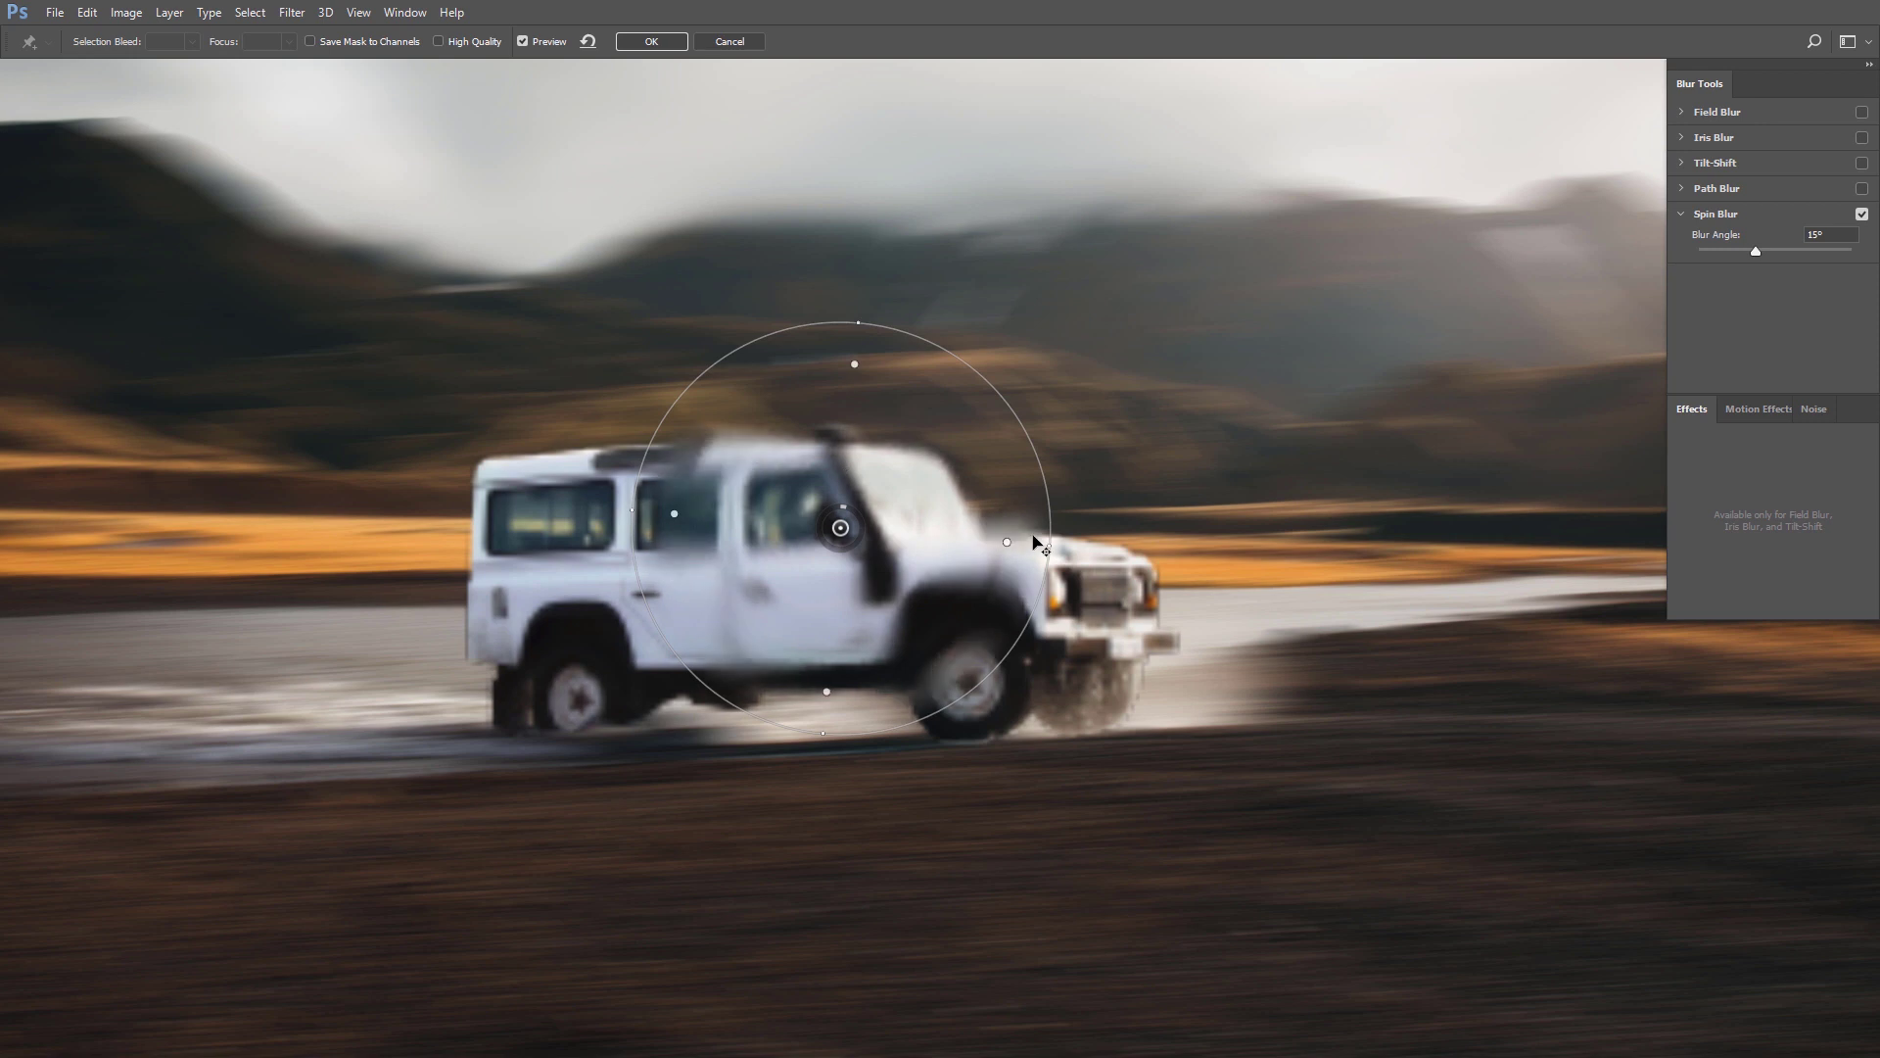
Center the Spin Blur on the white car's front wheel hub and fit its ellipse to the tire's outline.
left_click_drag(639, 510, 789, 523)
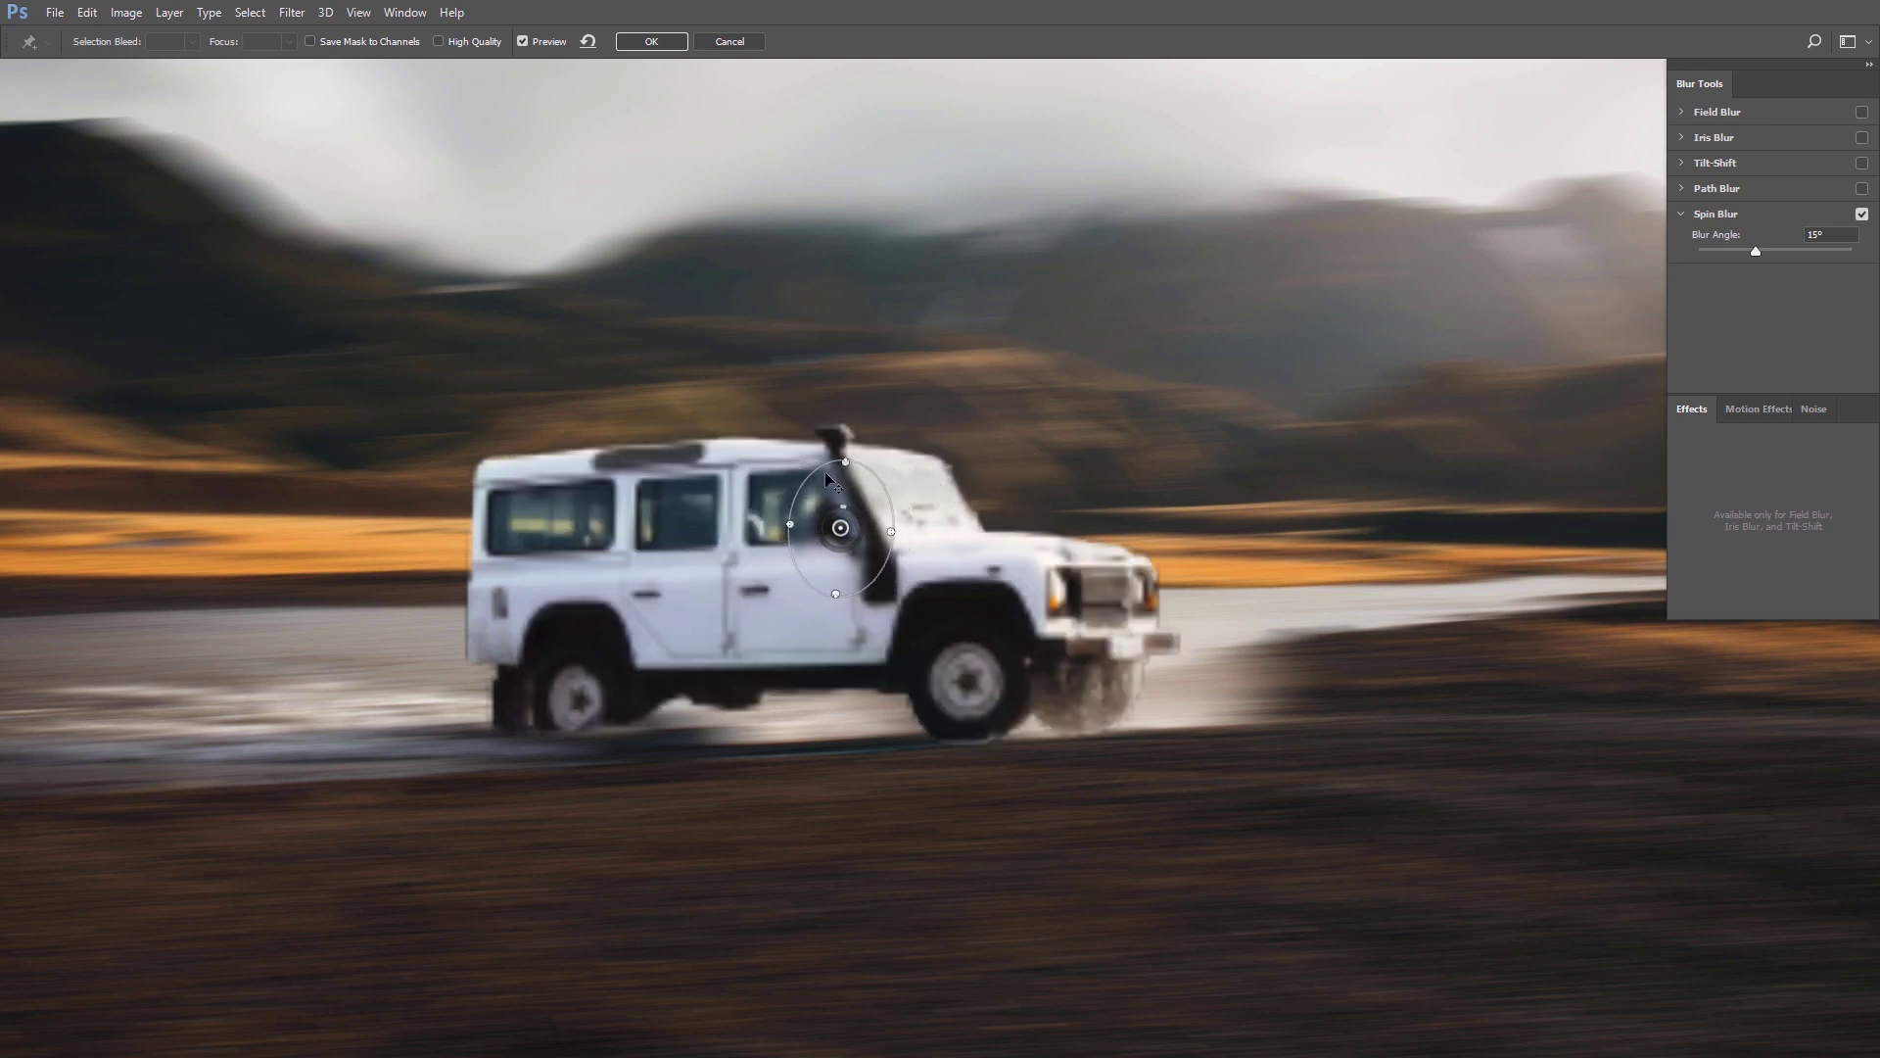
left_click_drag(846, 460, 1062, 692)
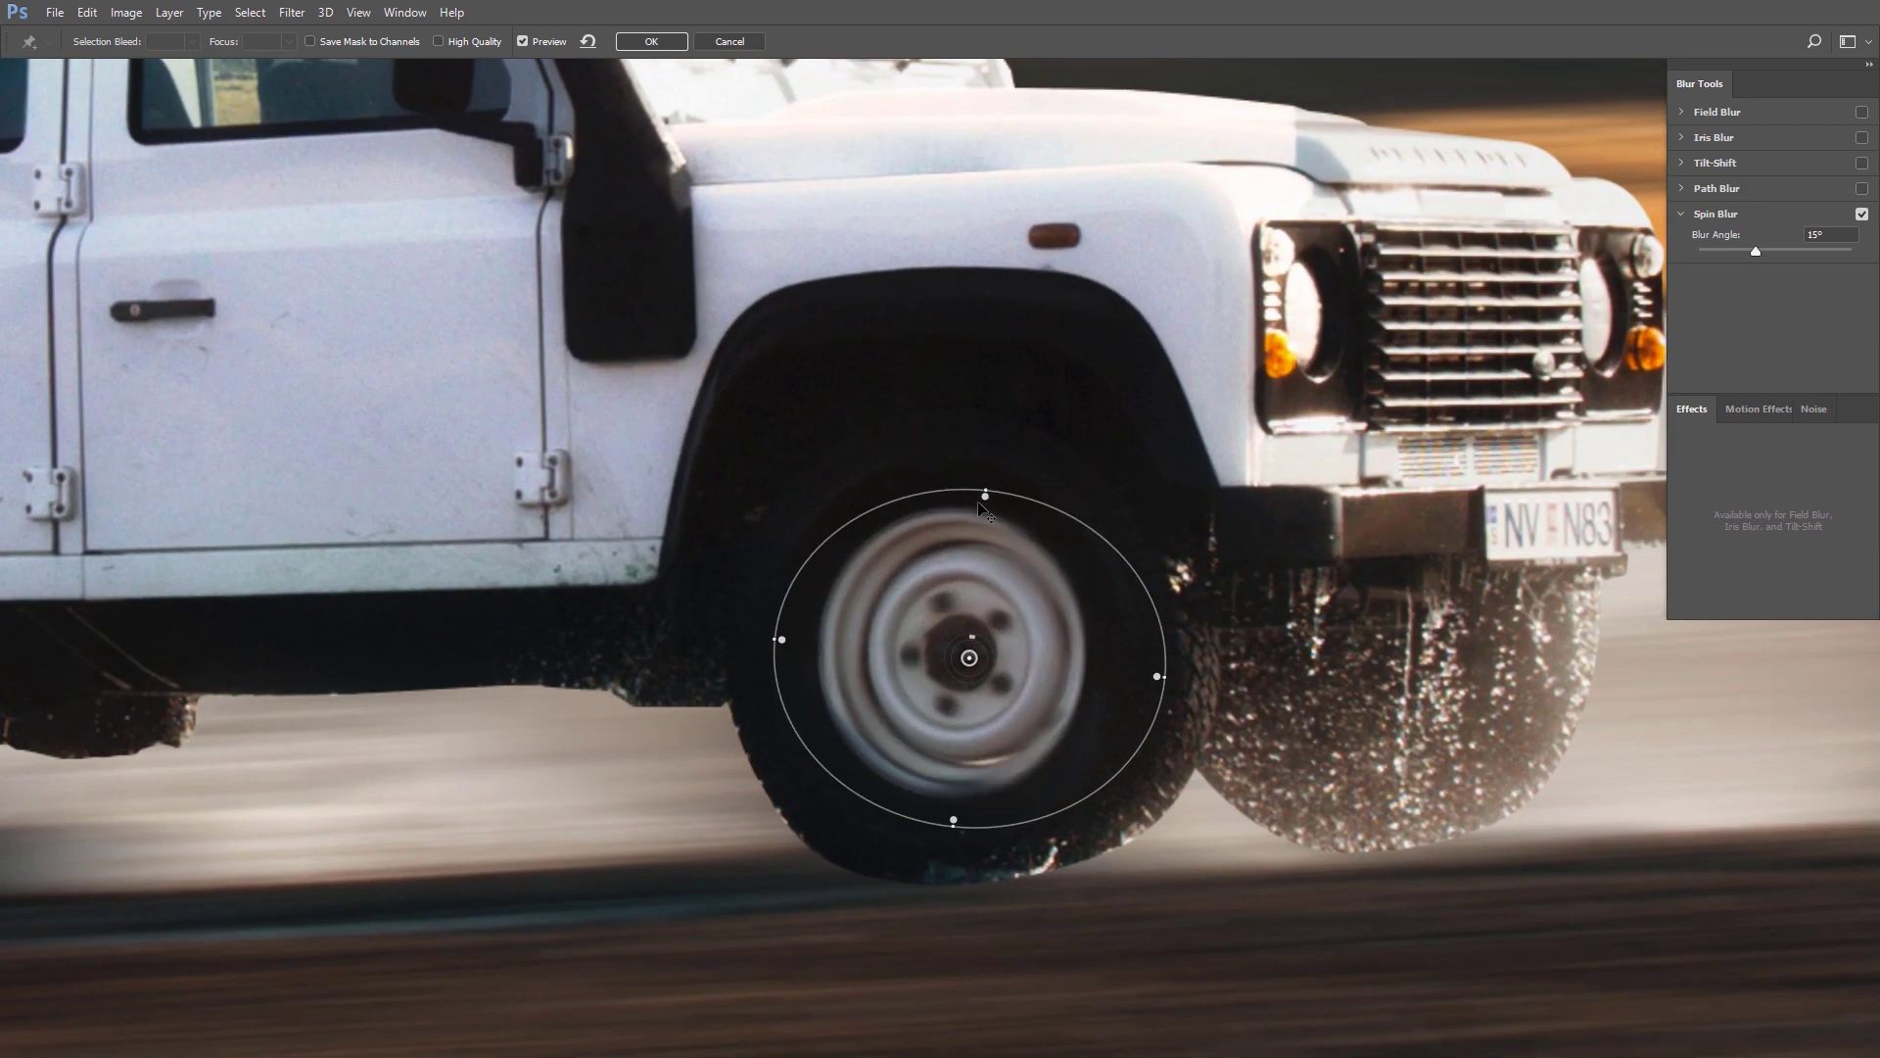
left_click_drag(986, 491, 990, 453)
left_click_drag(1164, 677, 1206, 691)
left_click_drag(941, 864, 937, 891)
left_click(972, 665)
left_click_drag(971, 662, 862, 675)
mouse_move(1020, 686)
left_mouse_down()
mouse_move(978, 661)
mouse_move(1059, 670)
mouse_move(1004, 672)
left_mouse_up()
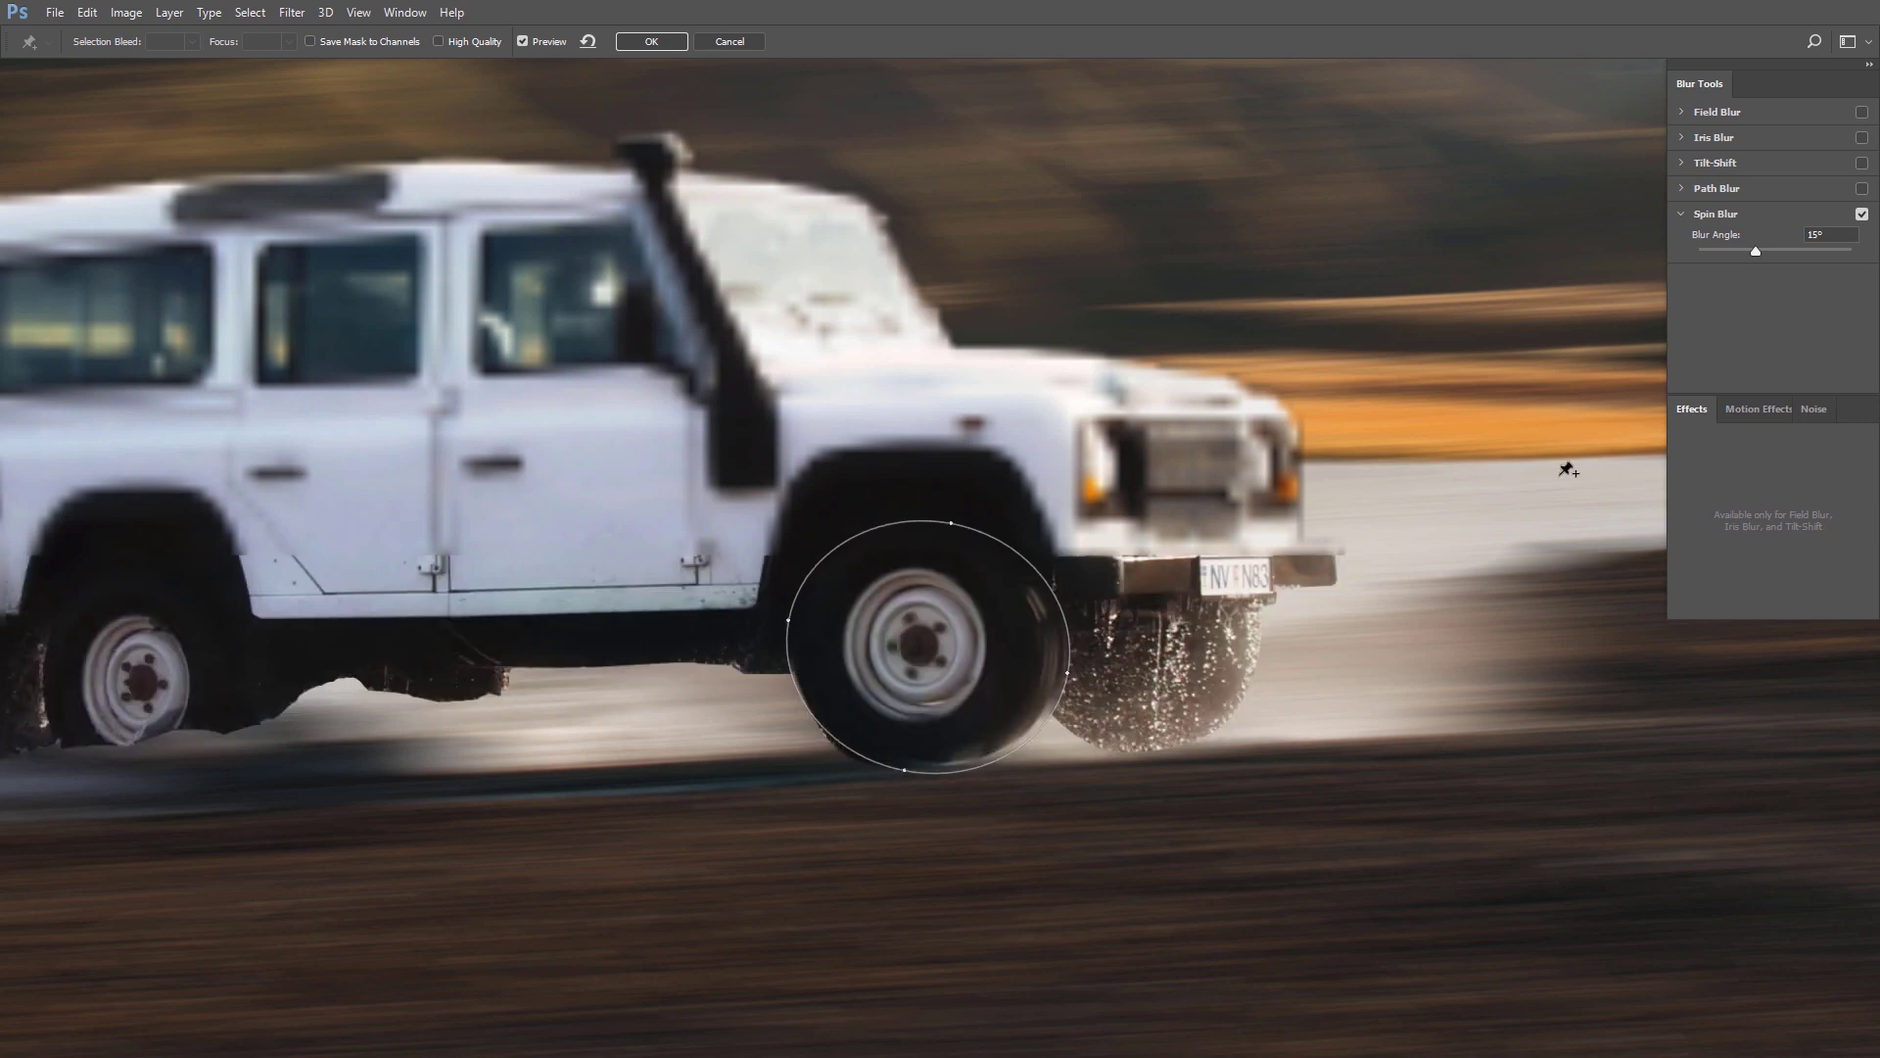
Set the front wheel's Spin Blur angle to 19° and nudge its ellipse to align with the hub.
left_click_drag(1757, 254, 1771, 251)
left_click_drag(984, 554, 1128, 546)
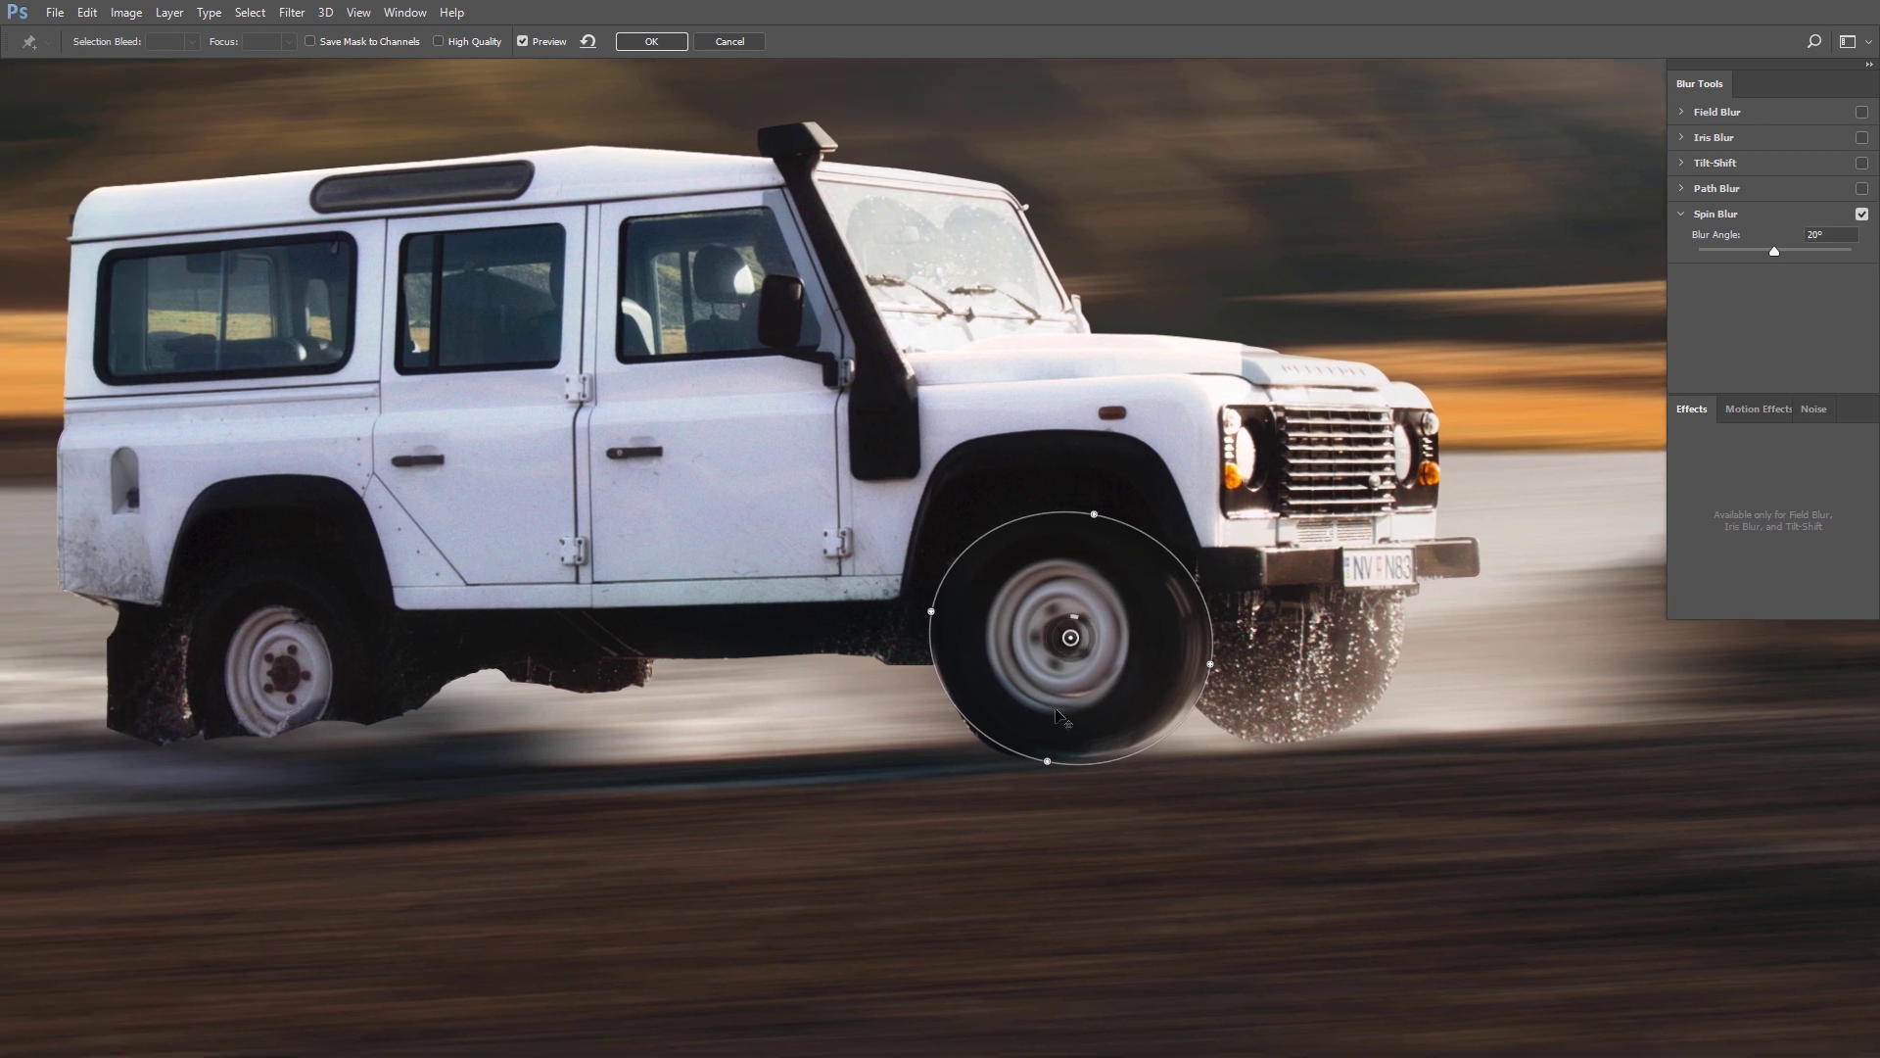
left_click(1775, 253)
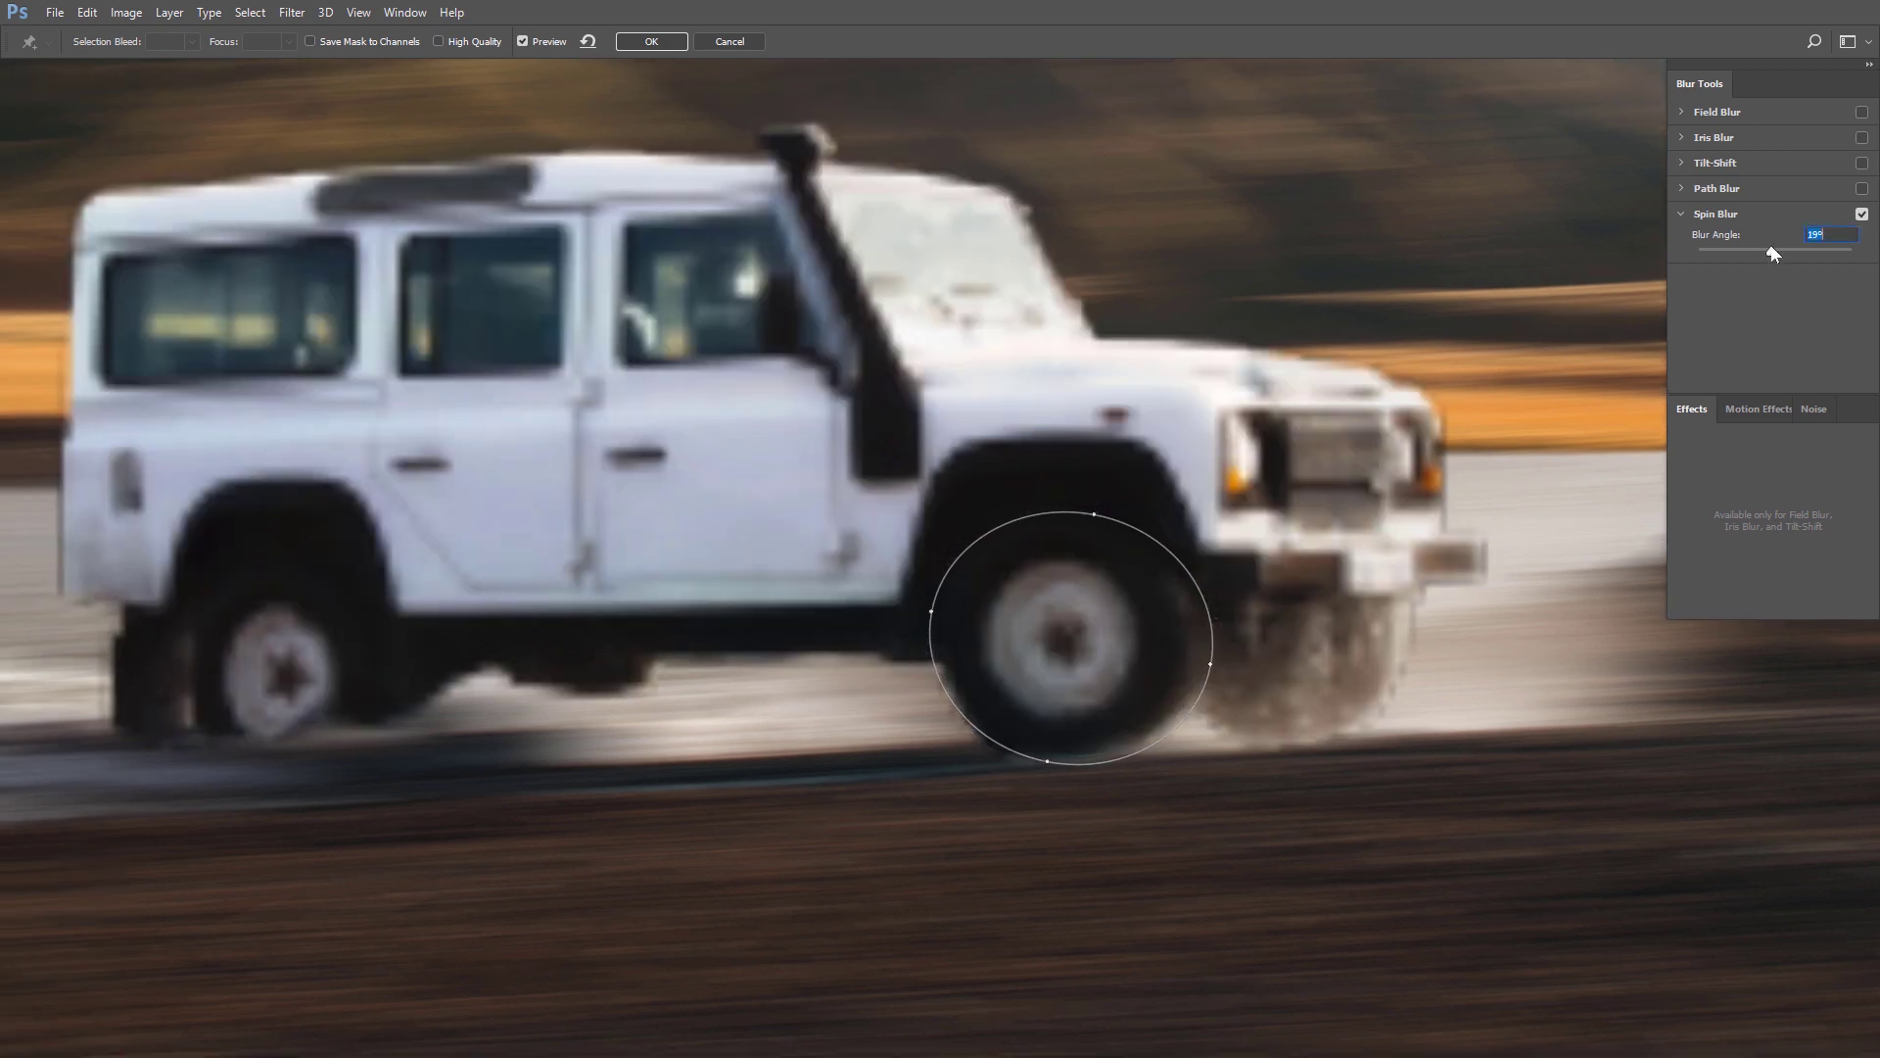
mouse_move(1777, 256)
left_mouse_down()
mouse_move(1818, 244)
mouse_move(1736, 258)
mouse_move(1769, 260)
left_mouse_up()
left_click_drag(1090, 648, 1082, 649)
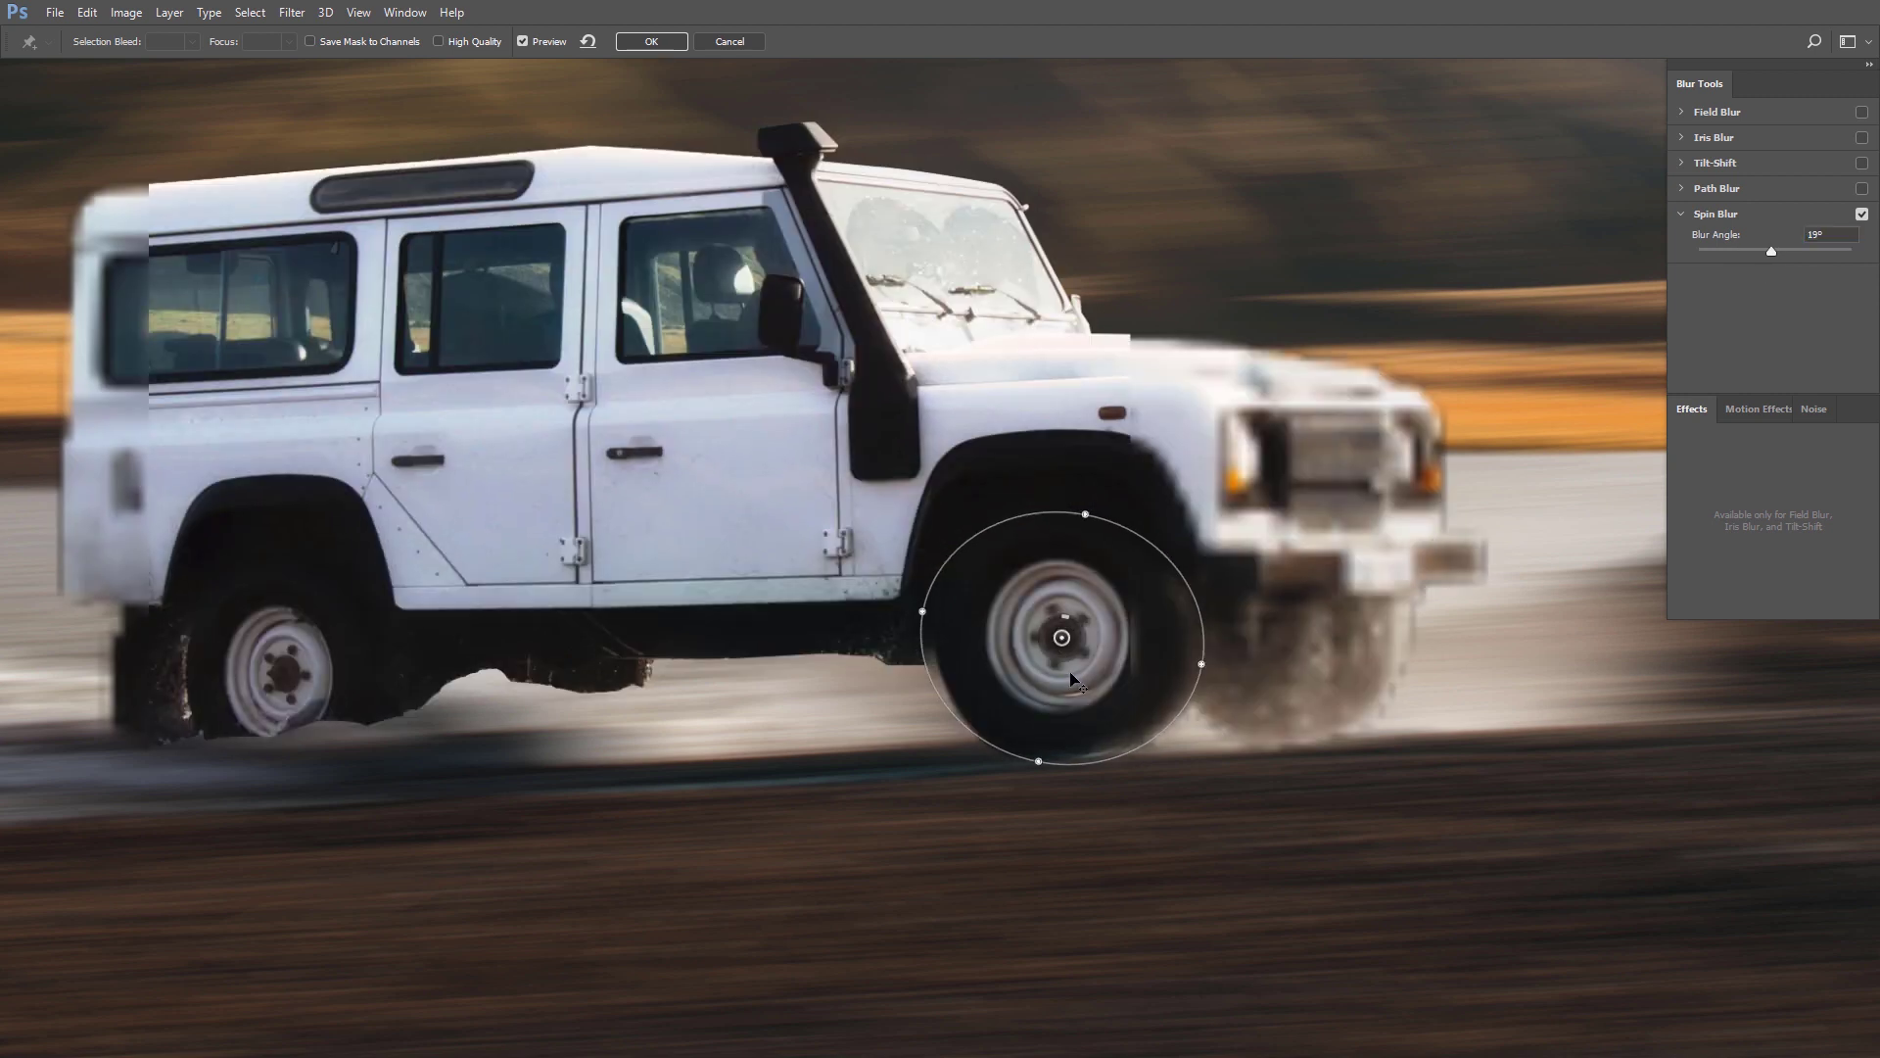
Duplicate the front wheel's Spin Blur onto the car's rear wheel and apply the filter.
left_click_drag(967, 643, 989, 565)
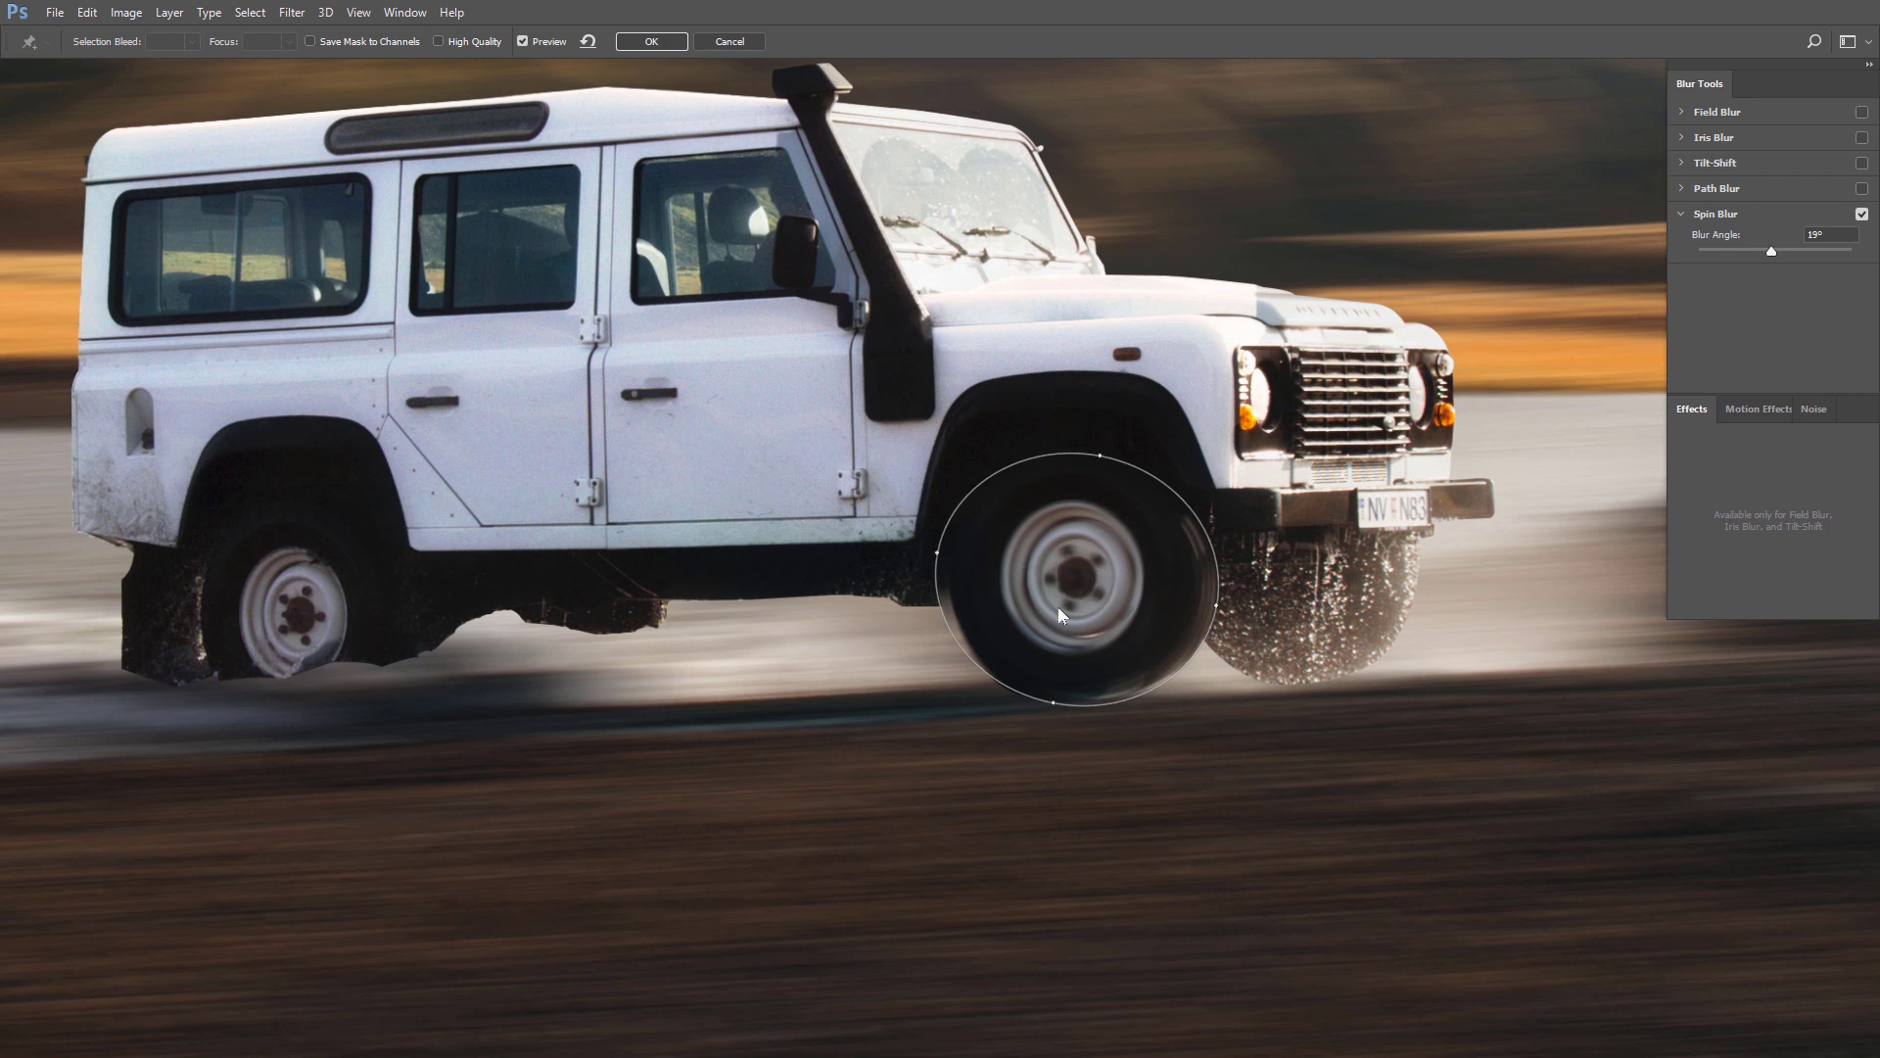
left_click_drag(364, 611, 559, 572)
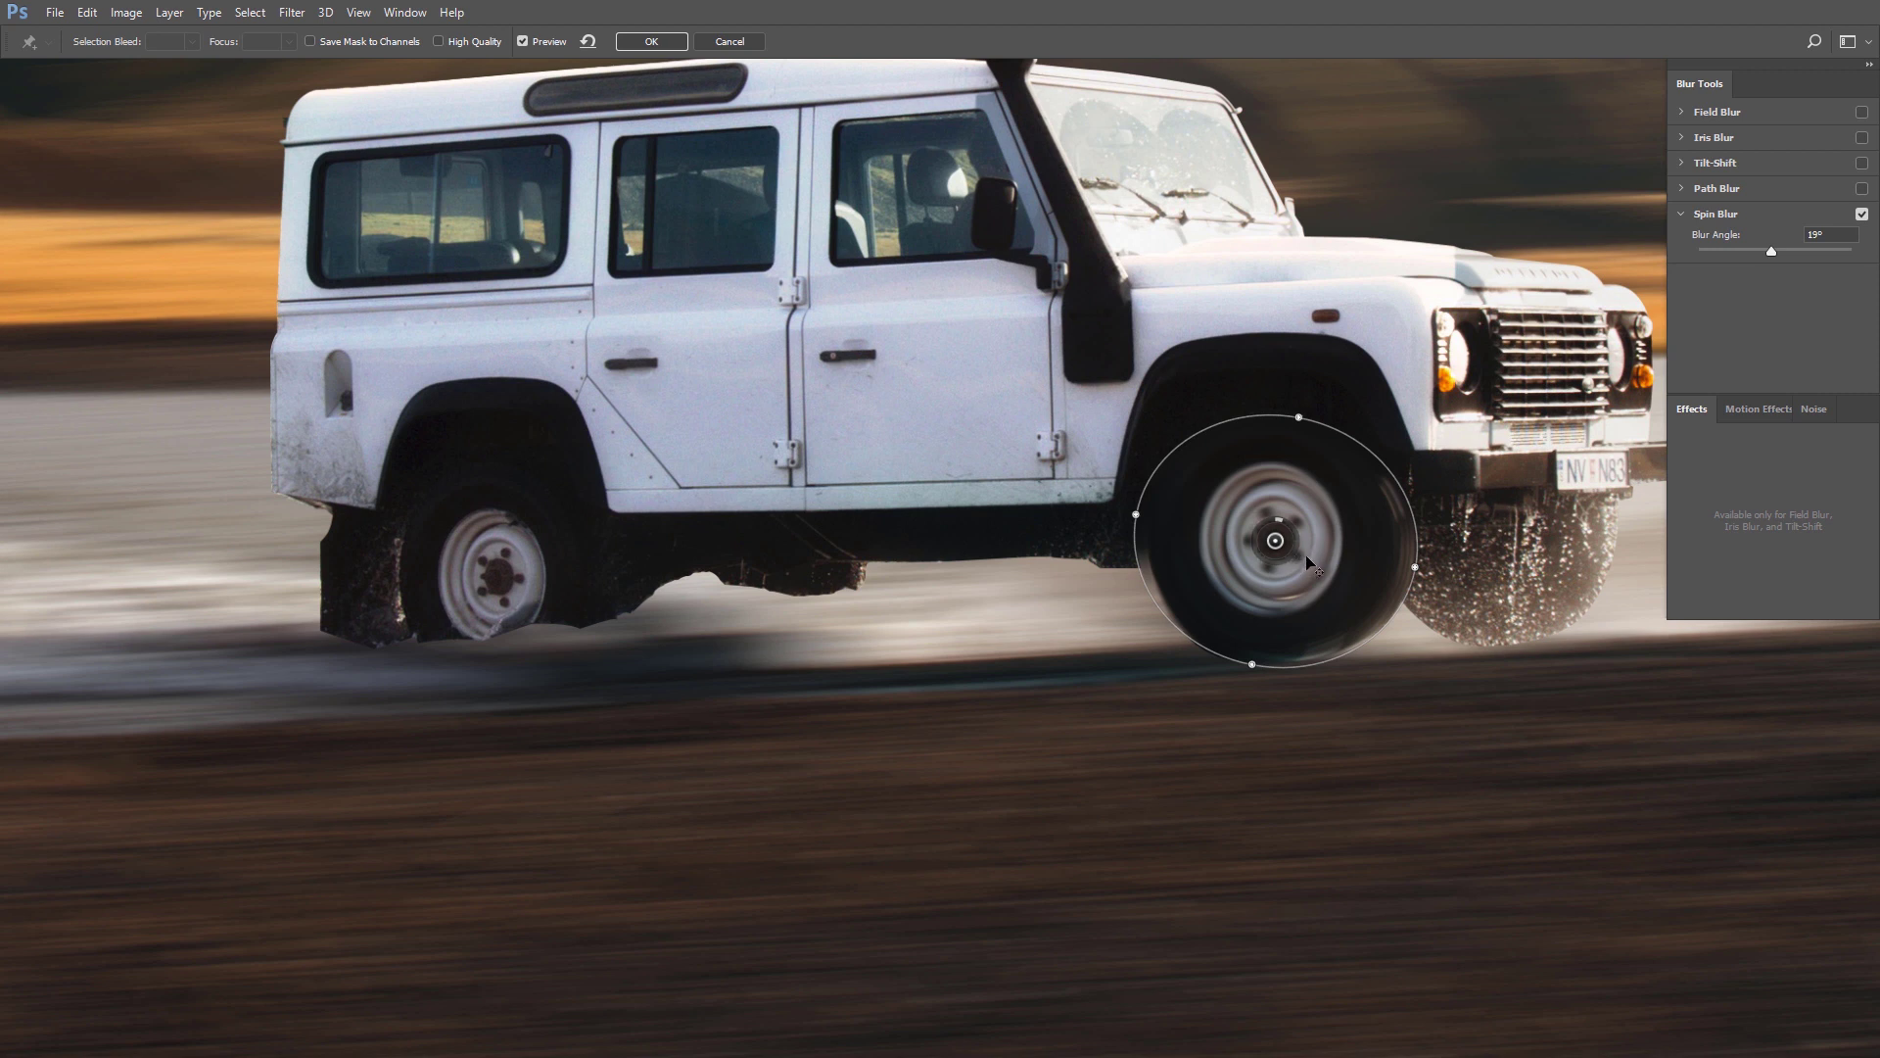
left_click_drag(1276, 541, 497, 579)
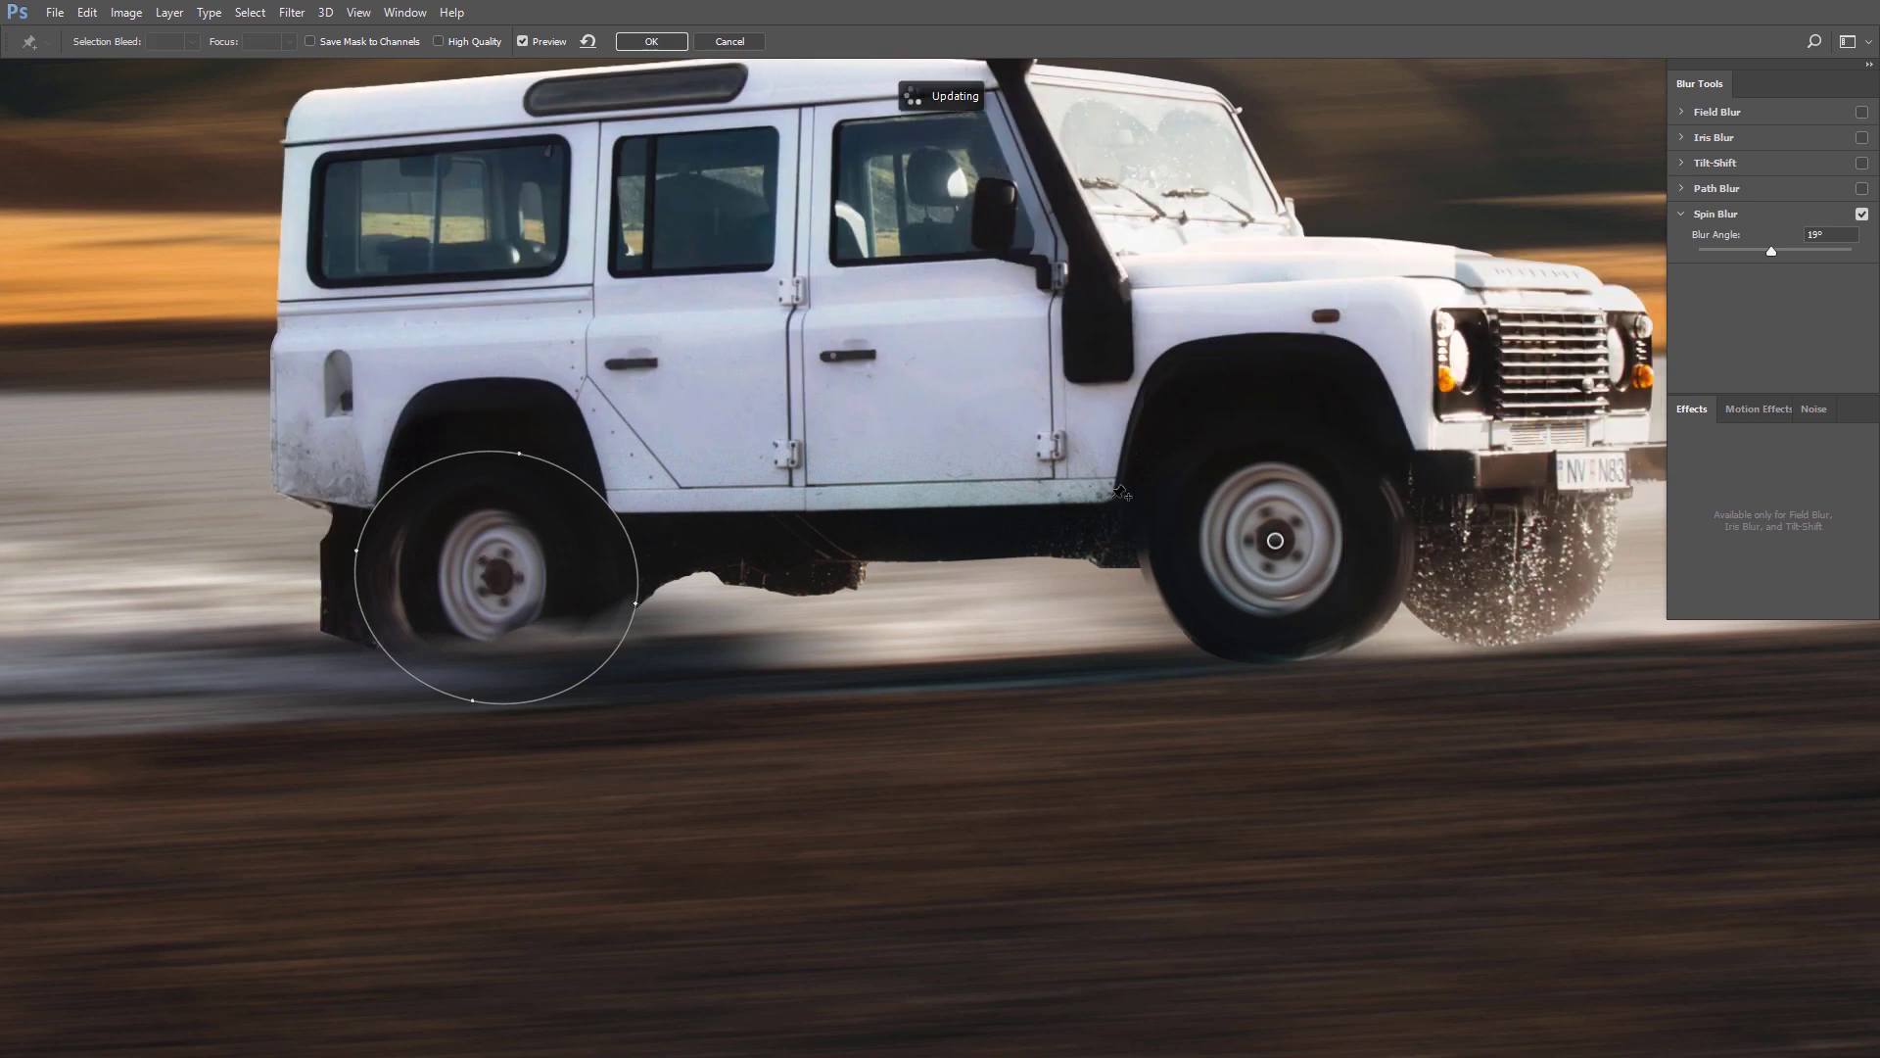
left_click_drag(1007, 519, 940, 527)
left_click(655, 44)
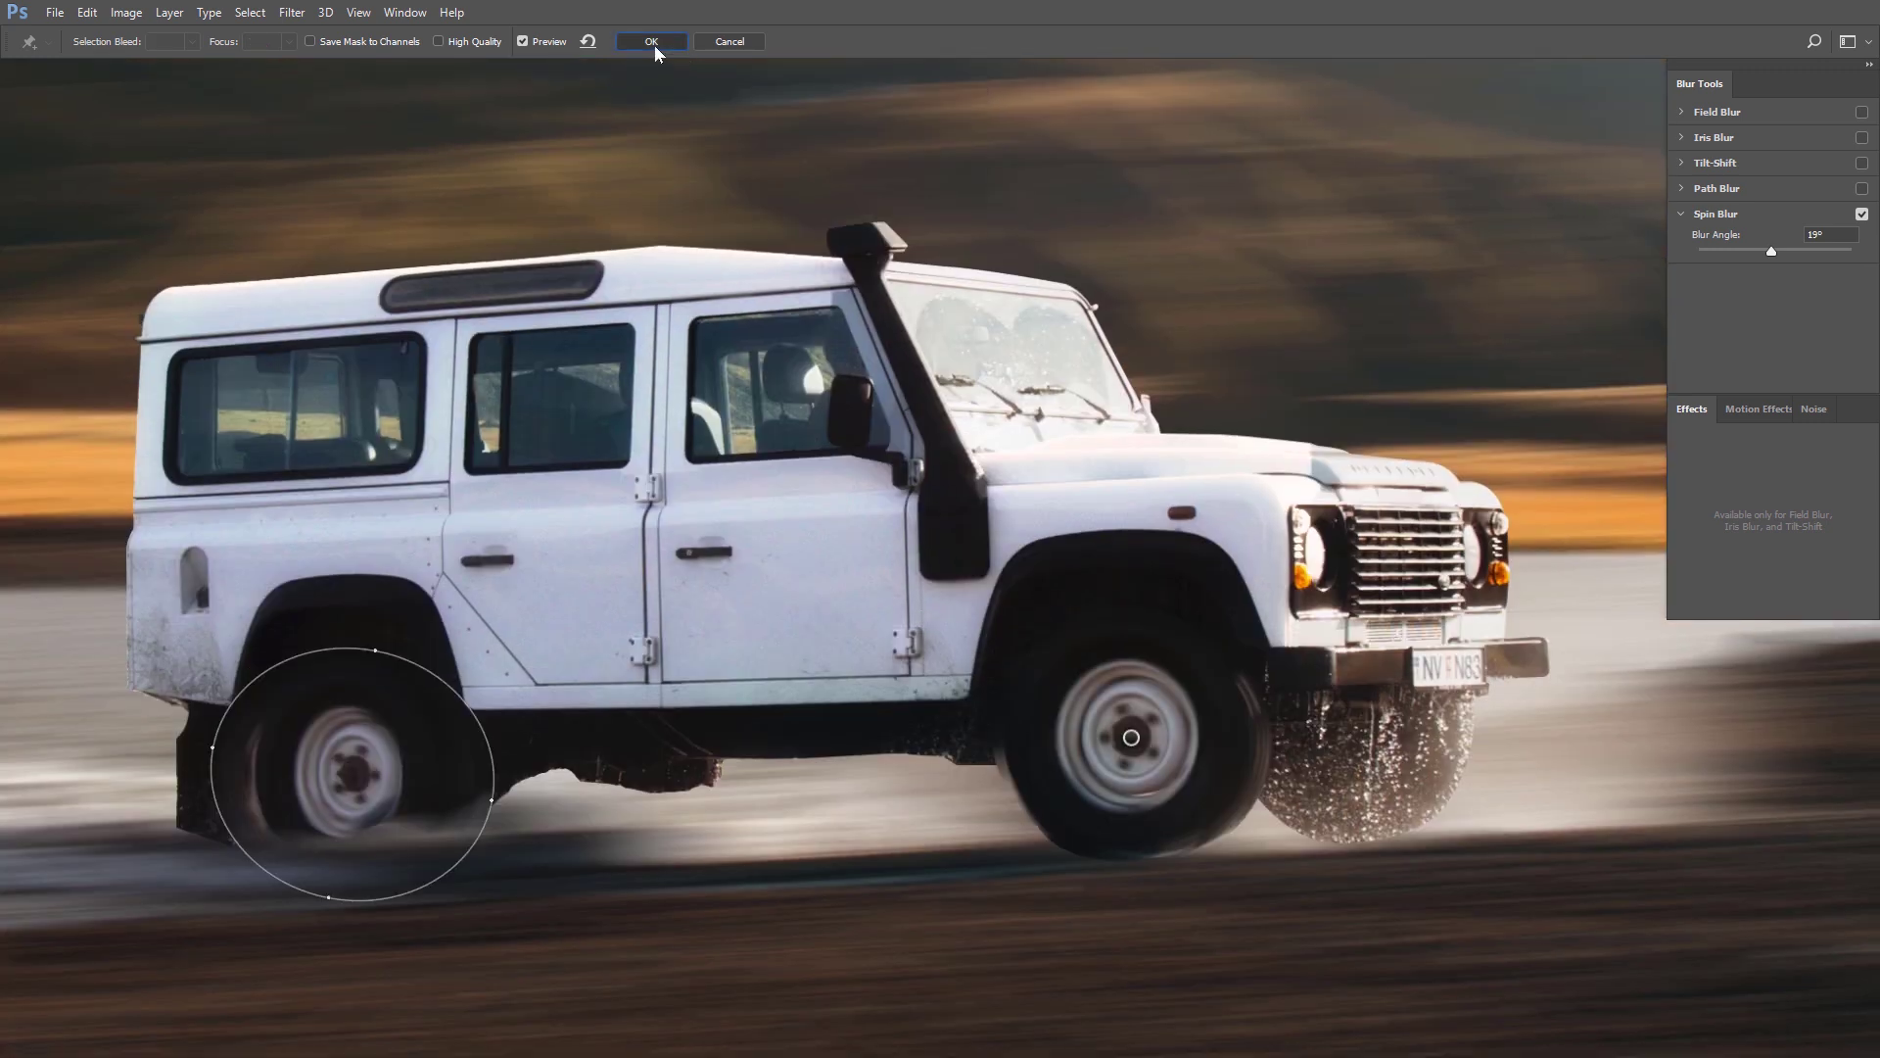
Review the blurred wheels, then reopen the Car layer's Blur Gallery smart filter and close it without changes.
scroll(993, 597, "down", 5)
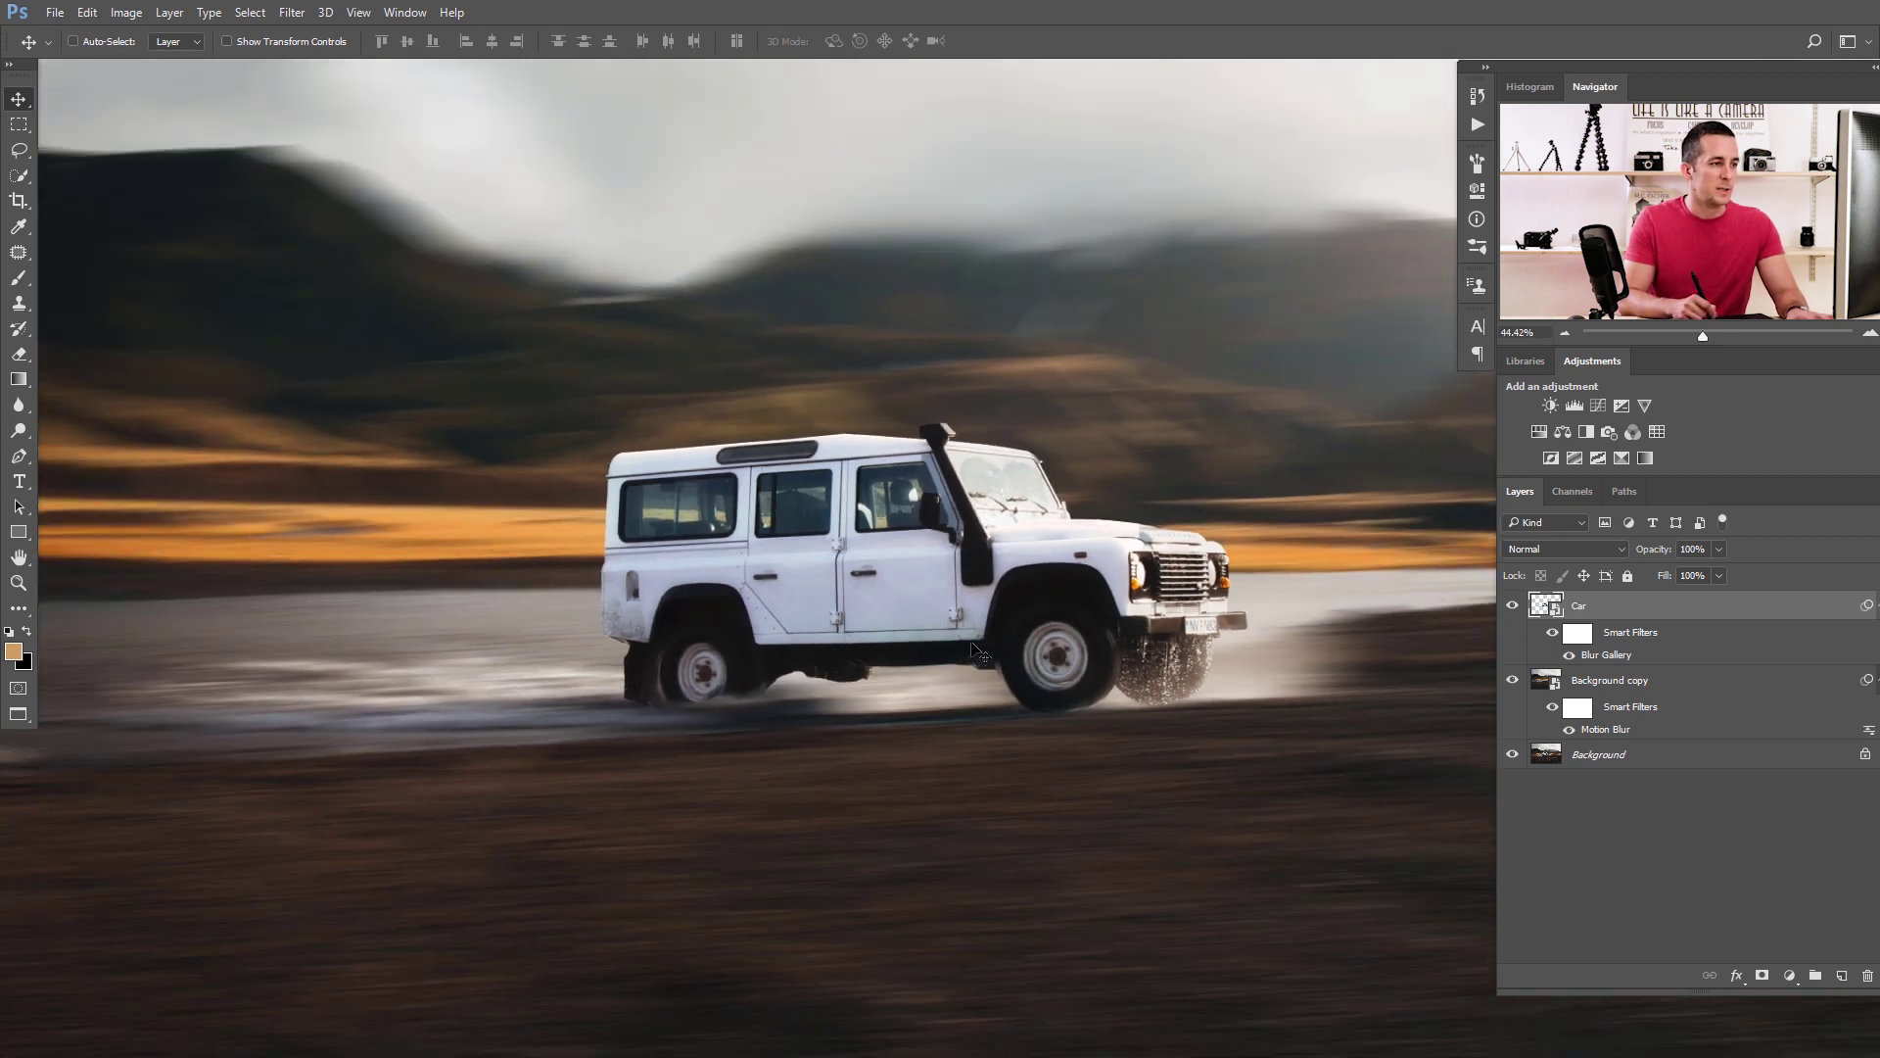
scroll(977, 627, "down", 2)
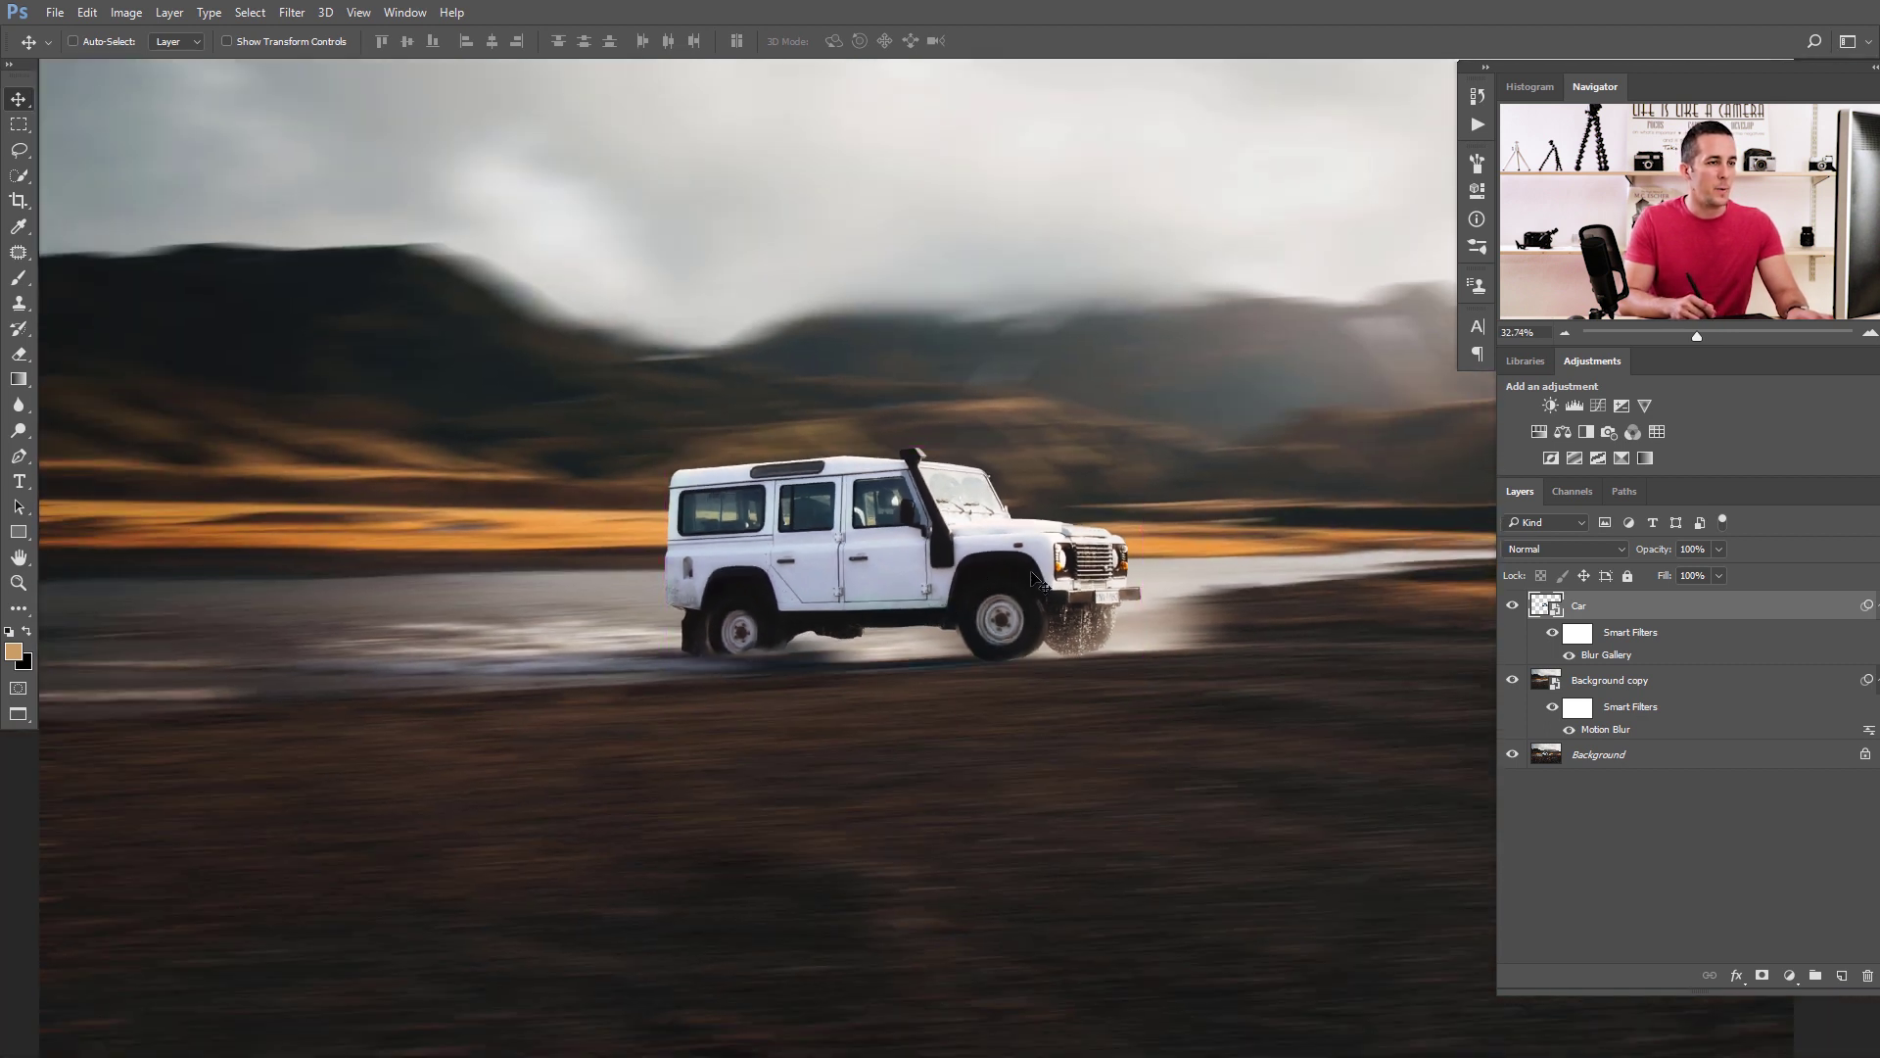
double_click(1611, 650)
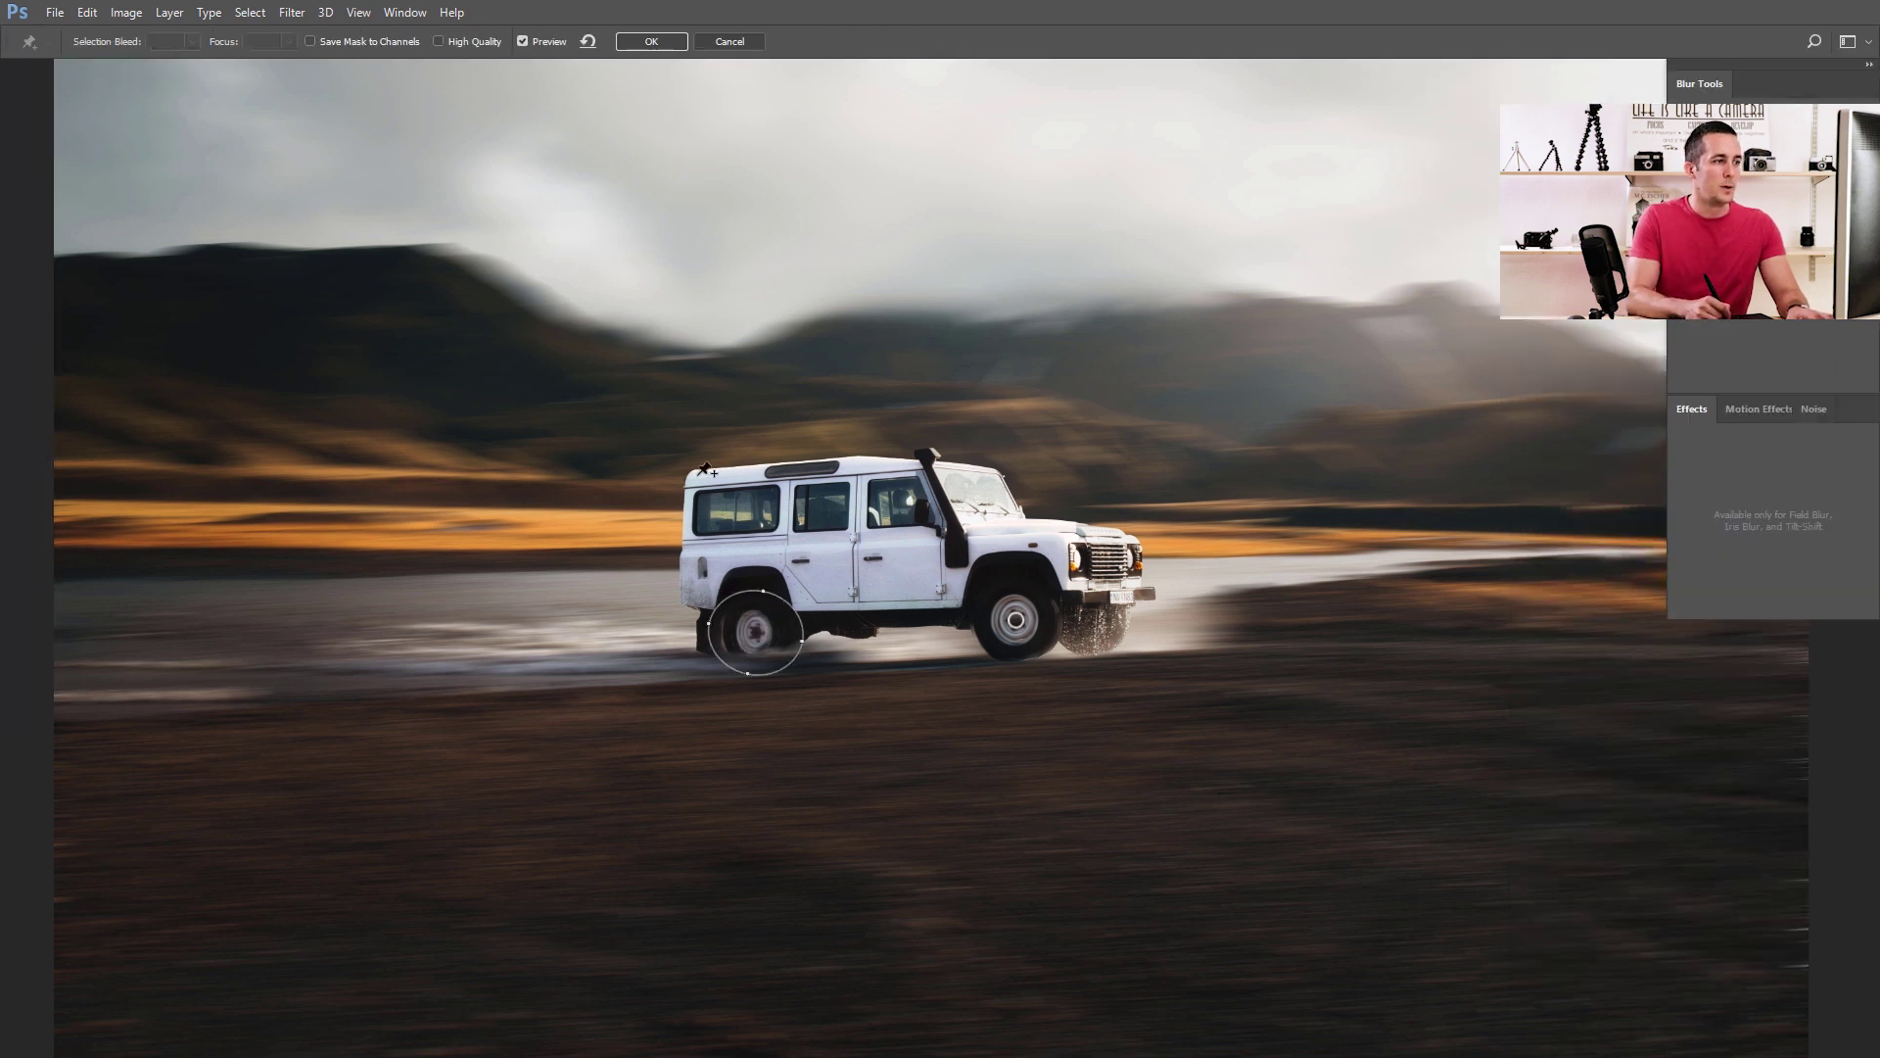
left_click(732, 44)
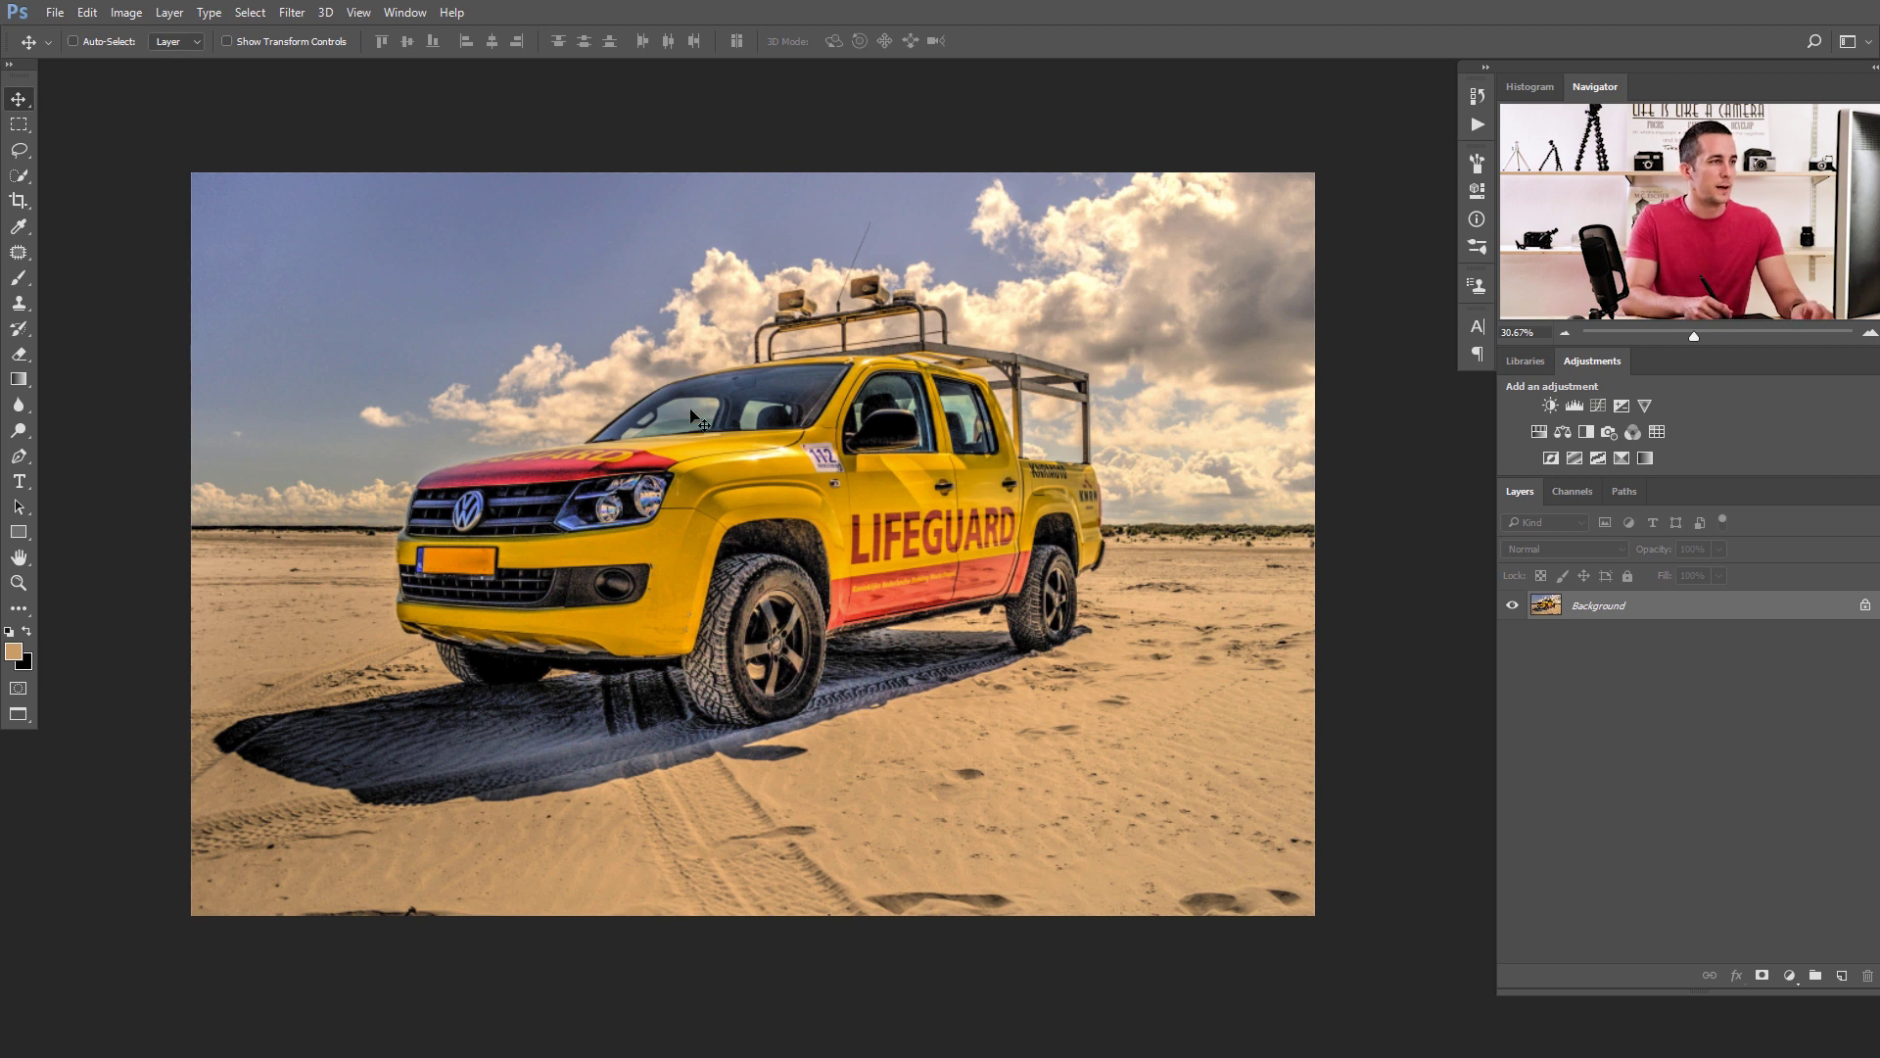
Convert a duplicate of the lifeguard truck's Background layer to a Smart Object and open the Spin Blur filter on it.
key("ctrl+j")
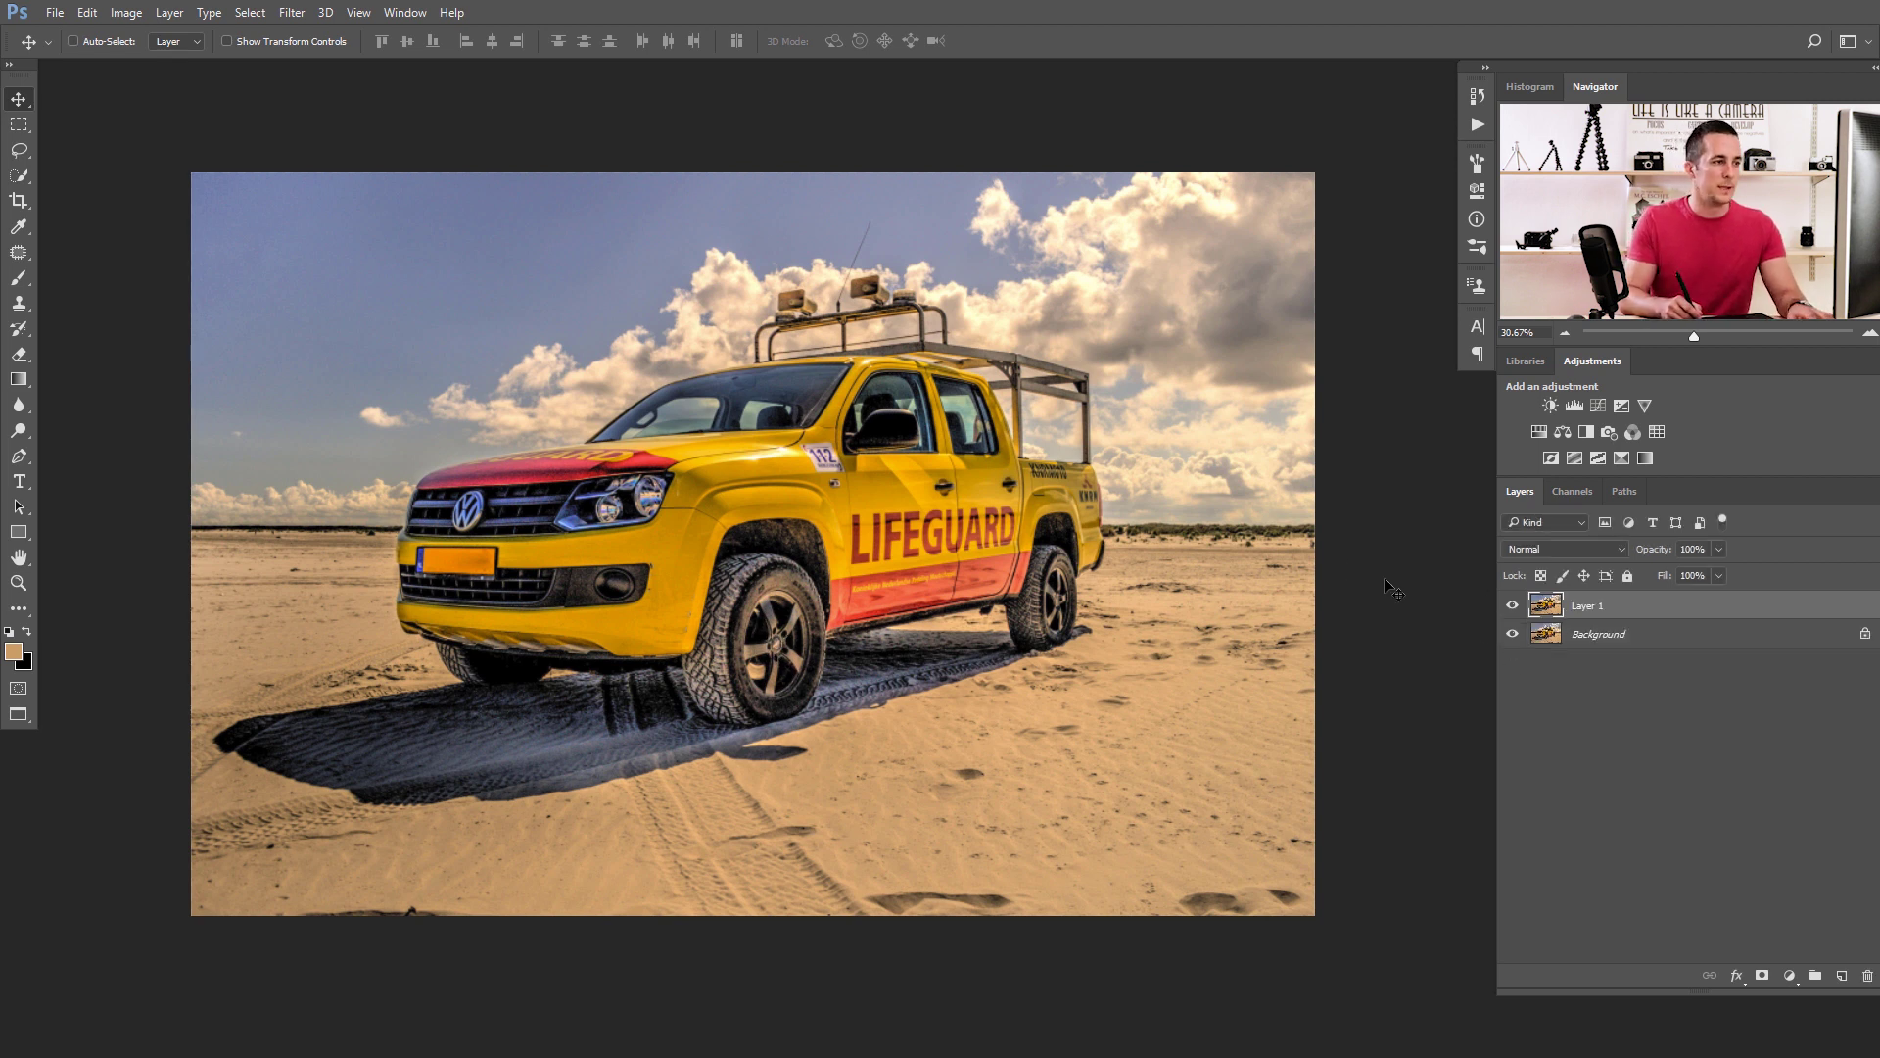
right_click(1639, 620)
left_click(1430, 486)
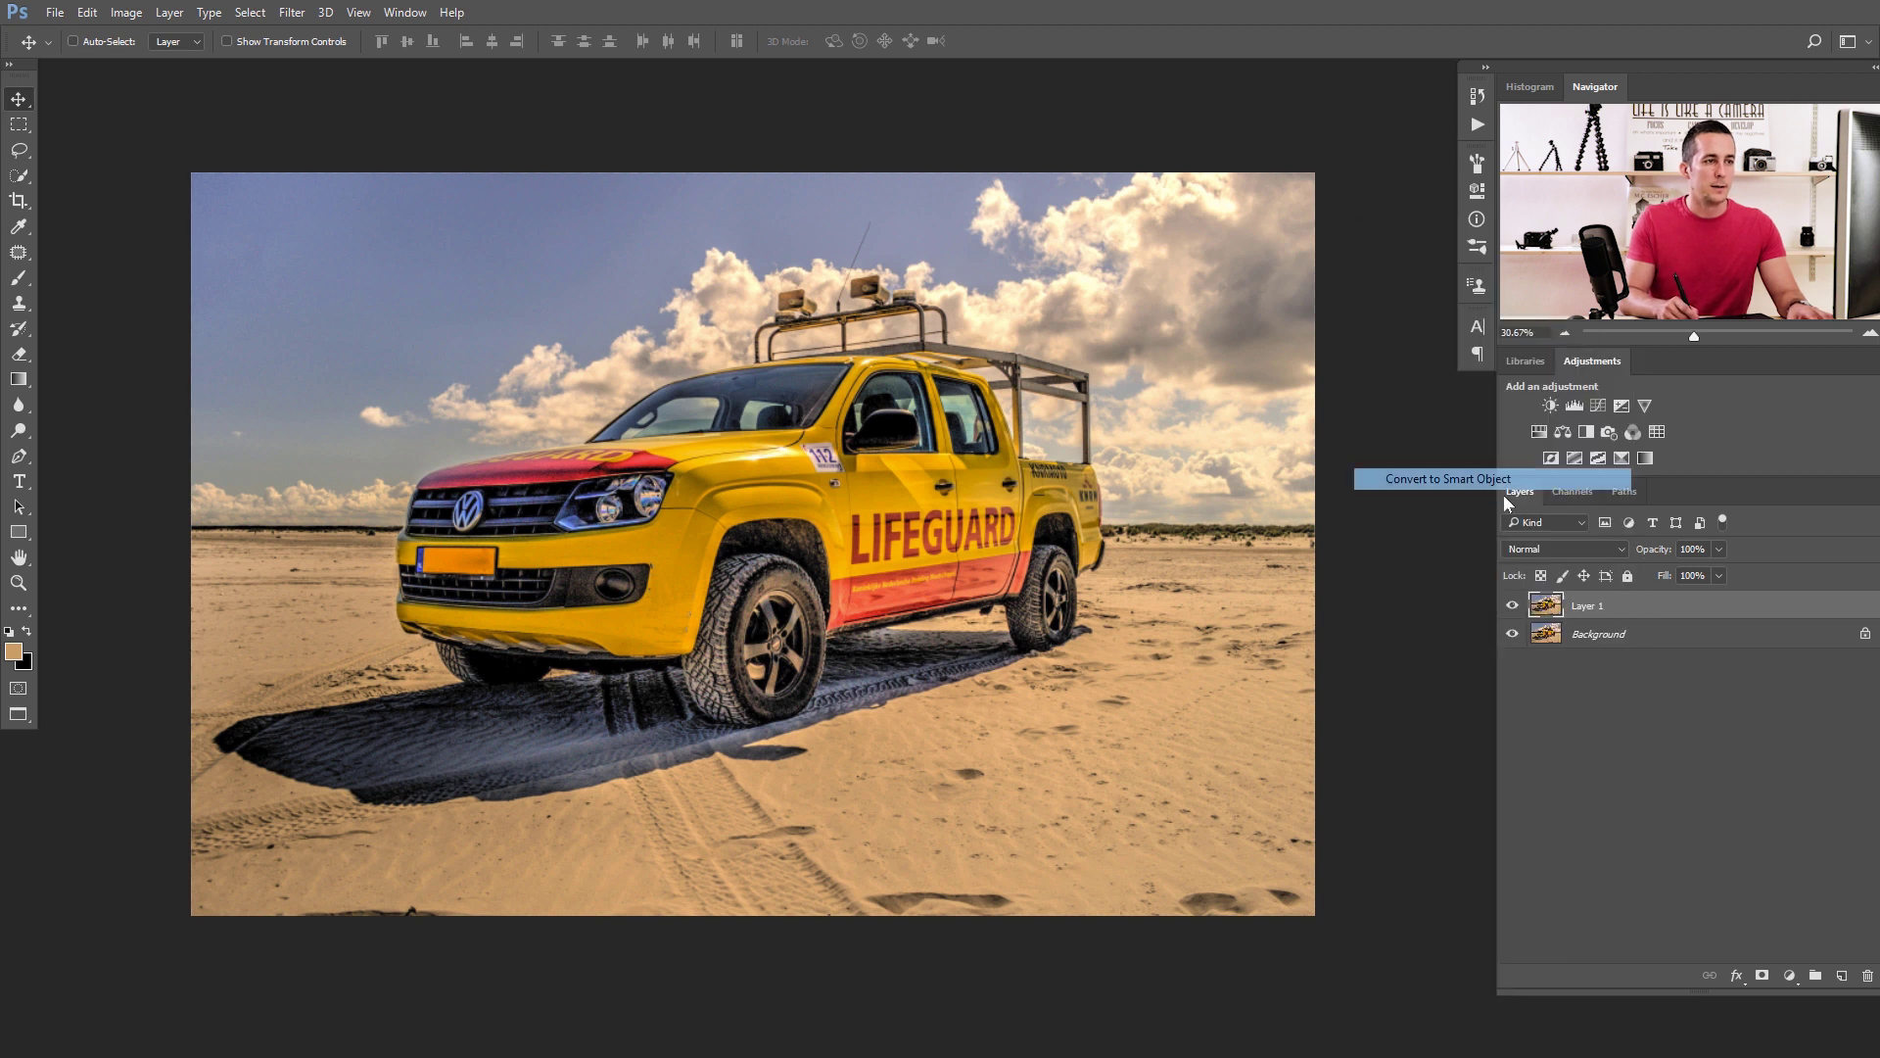
left_click(300, 14)
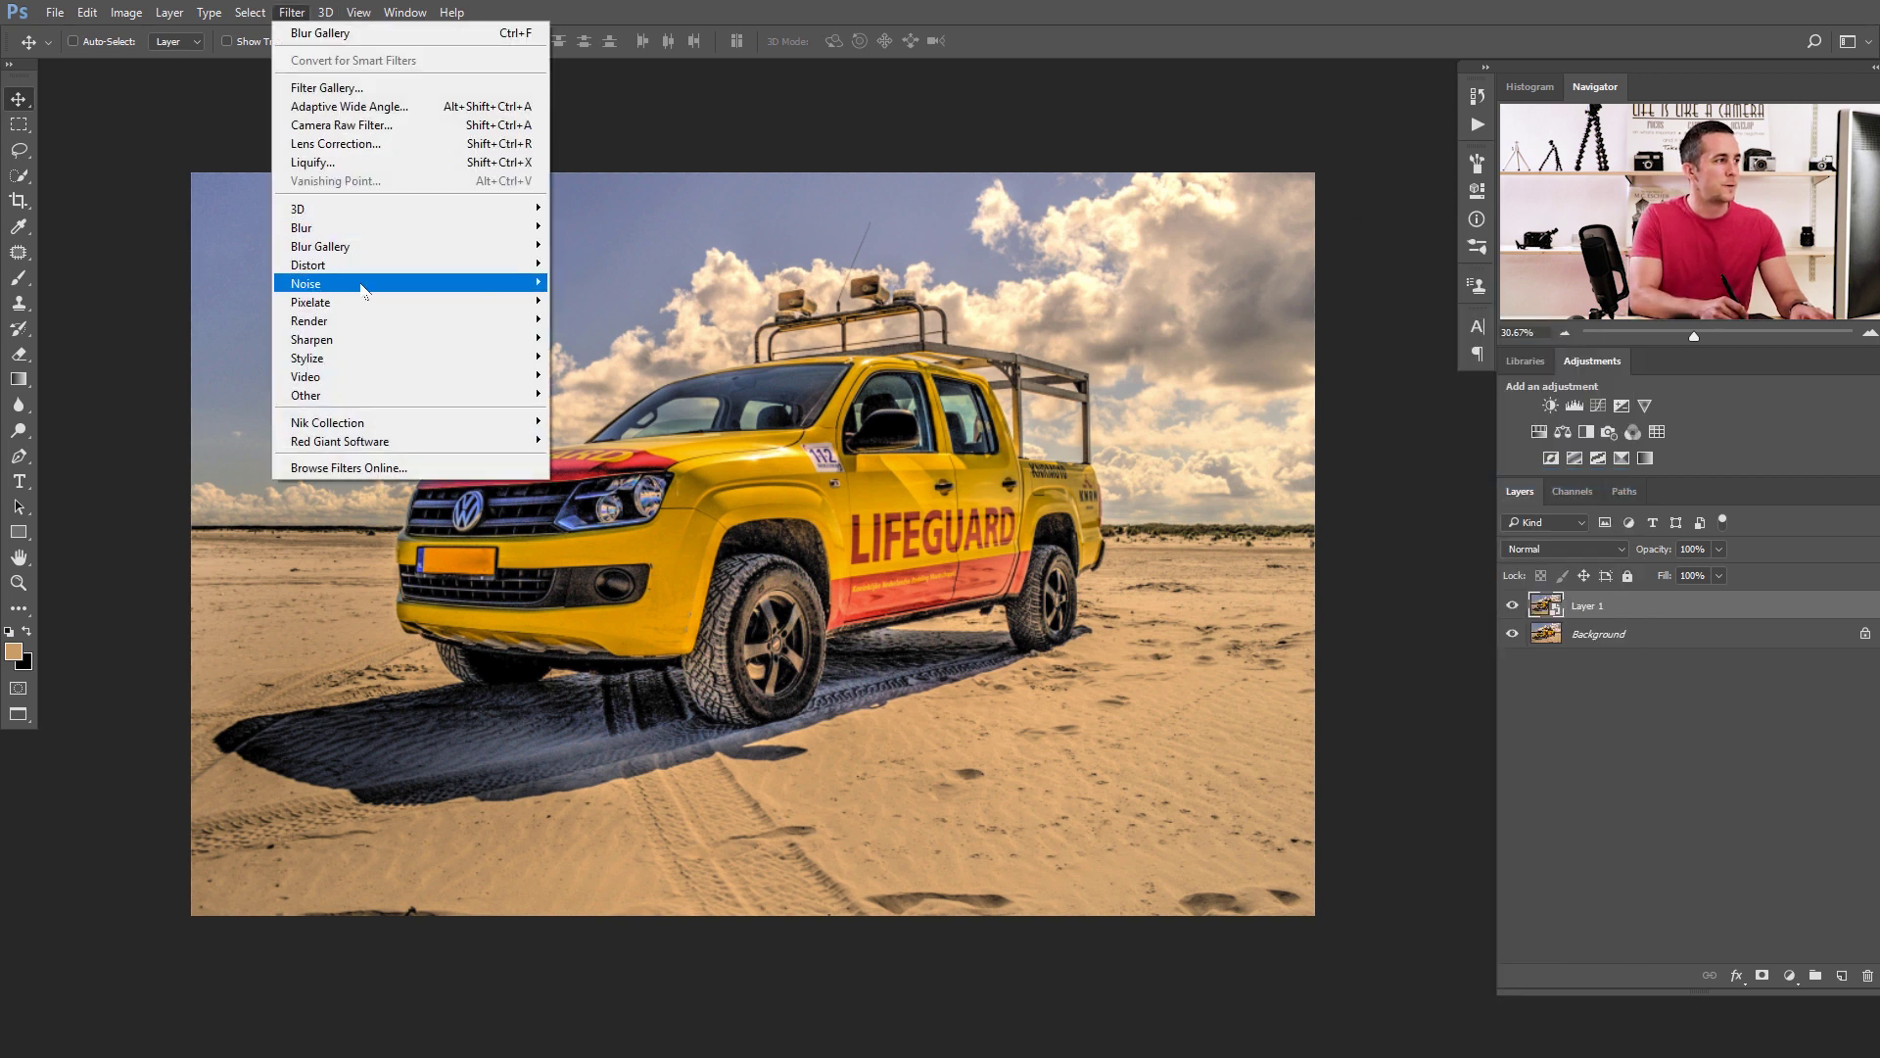
mouse_move(356, 246)
left_click(228, 321)
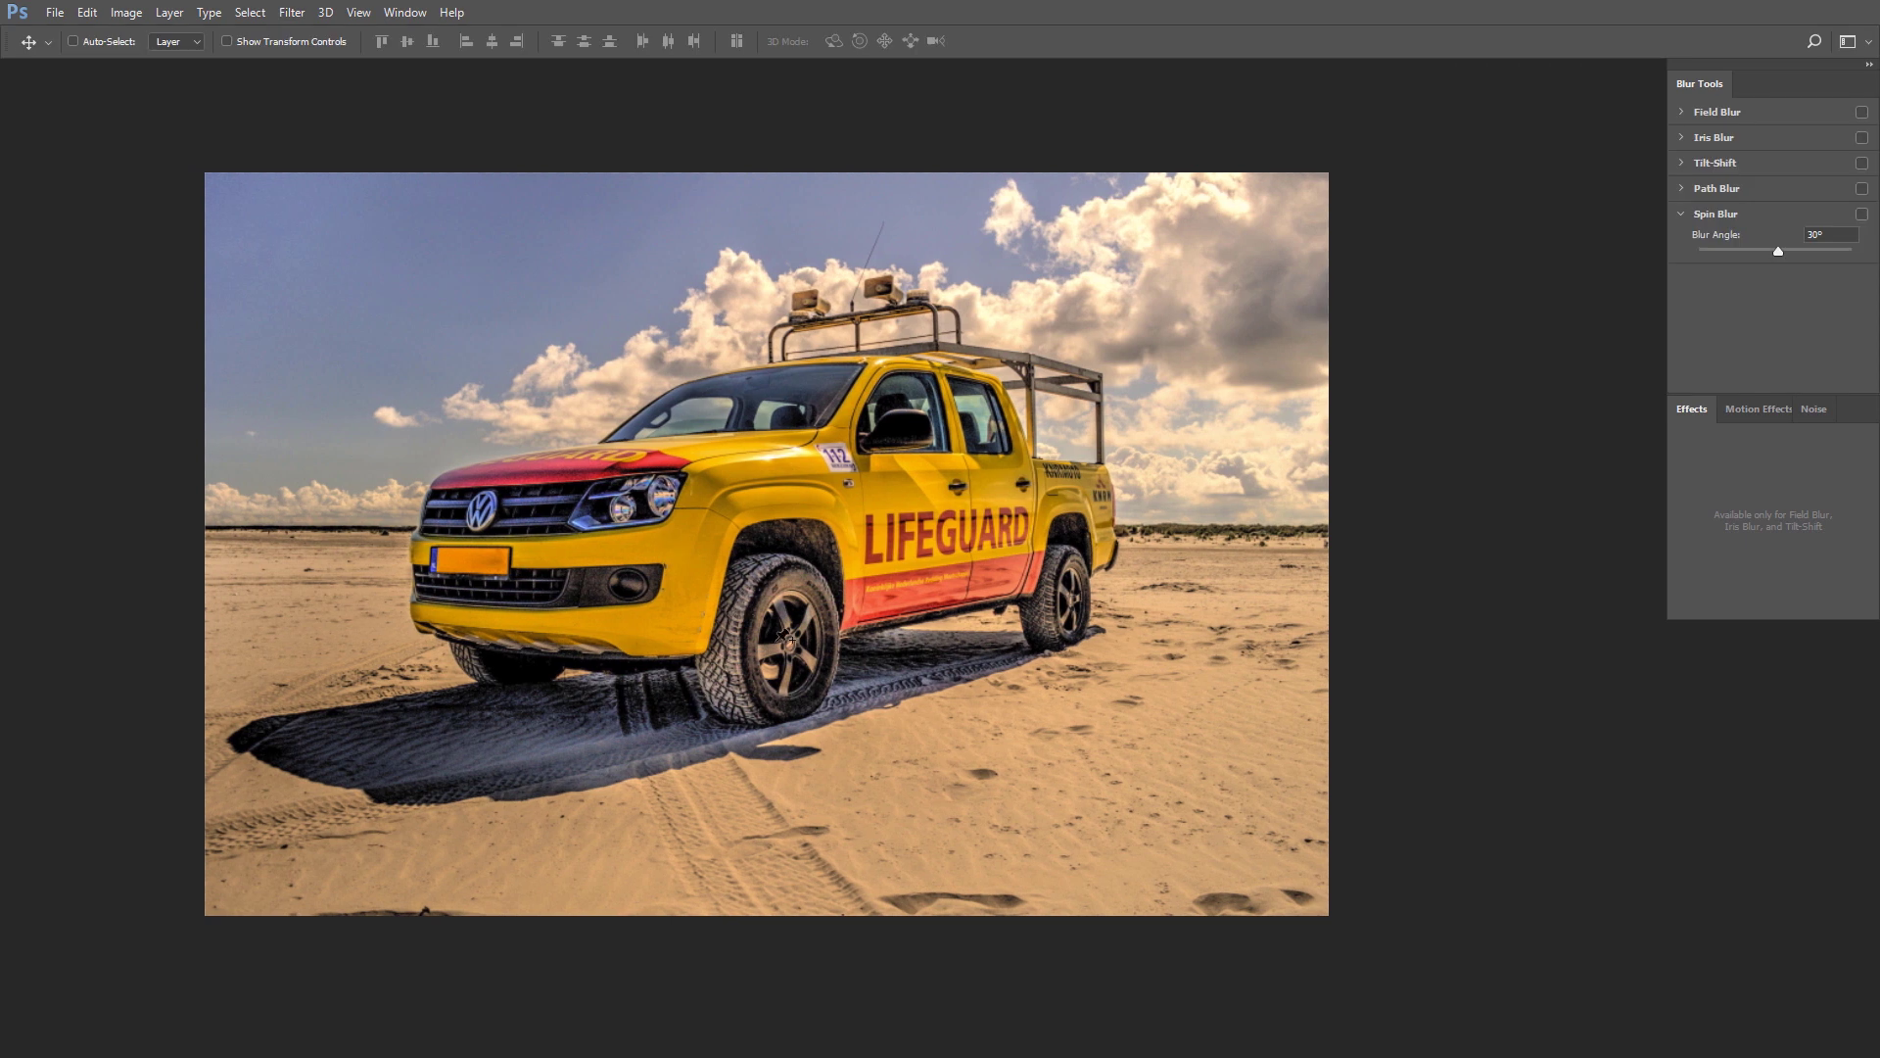
Center the Spin Blur on the truck's front wheel hub and narrow its ellipse to the tire's outer face.
left_click_drag(769, 546, 793, 645)
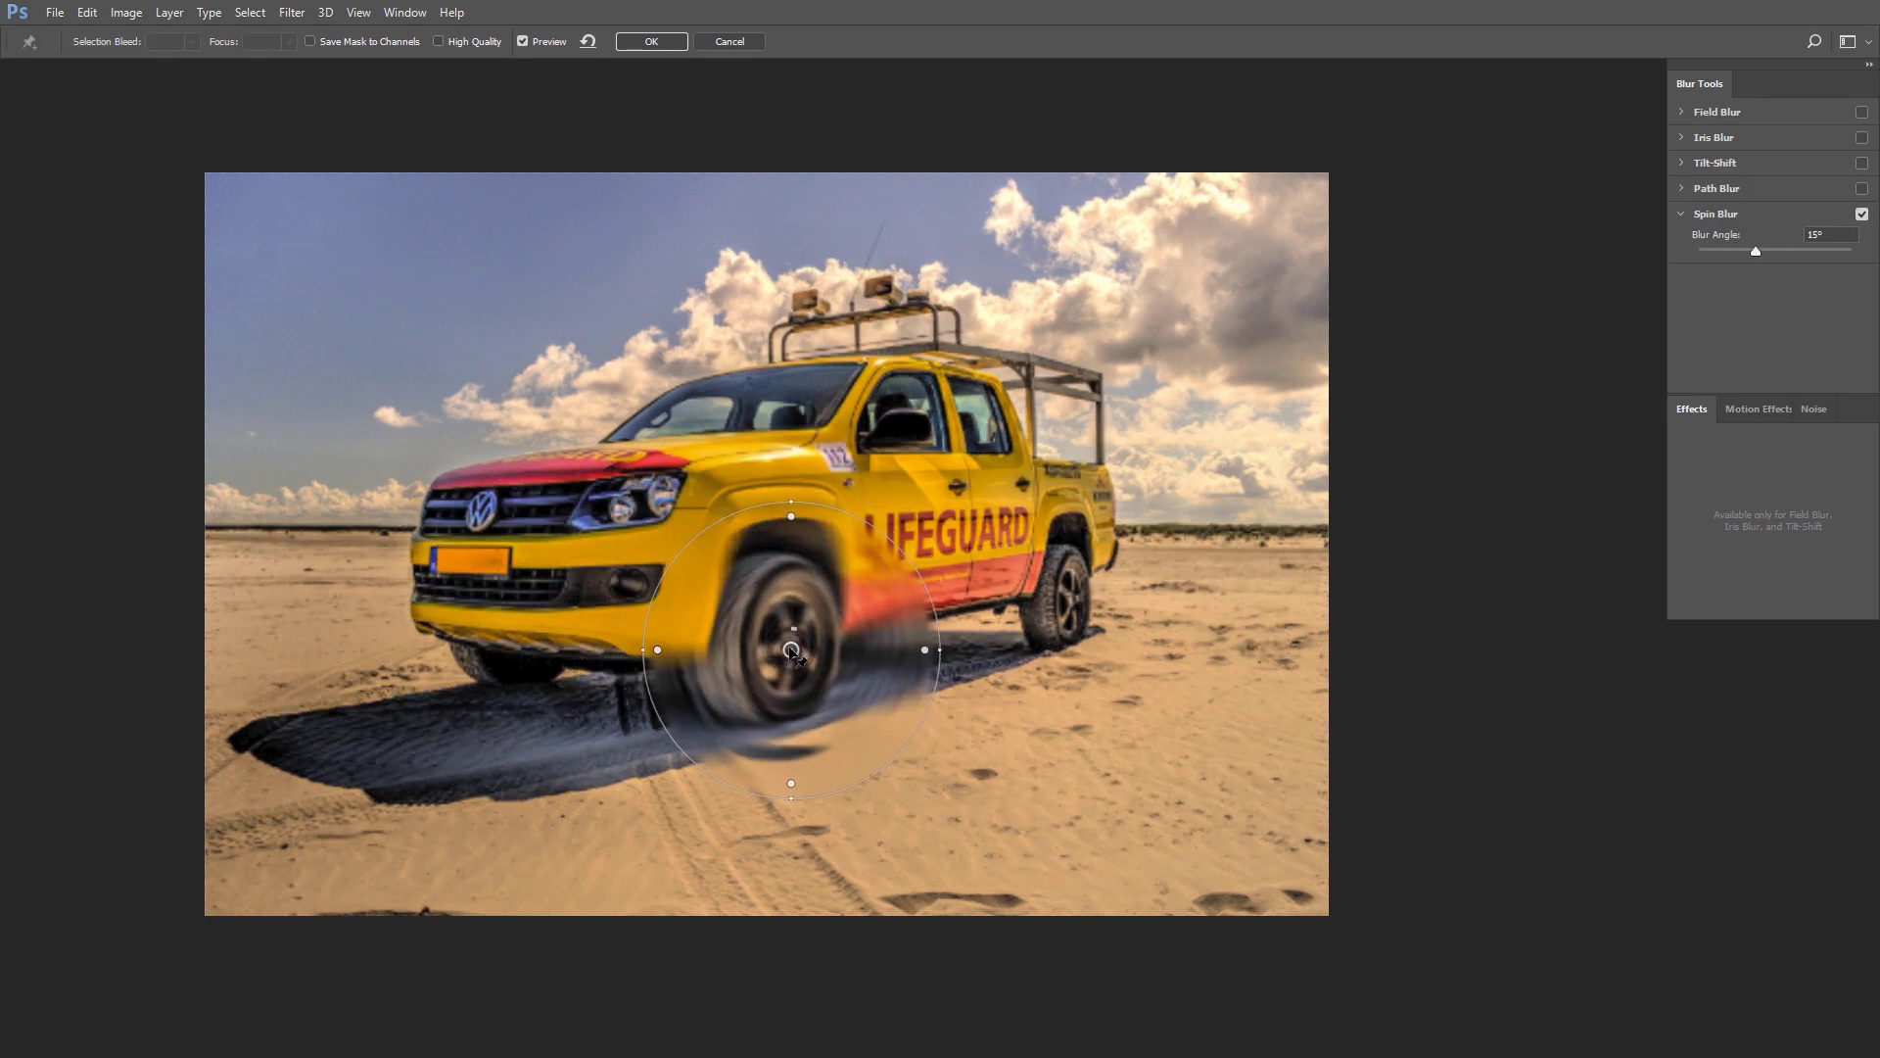
scroll(787, 665, "up", 3)
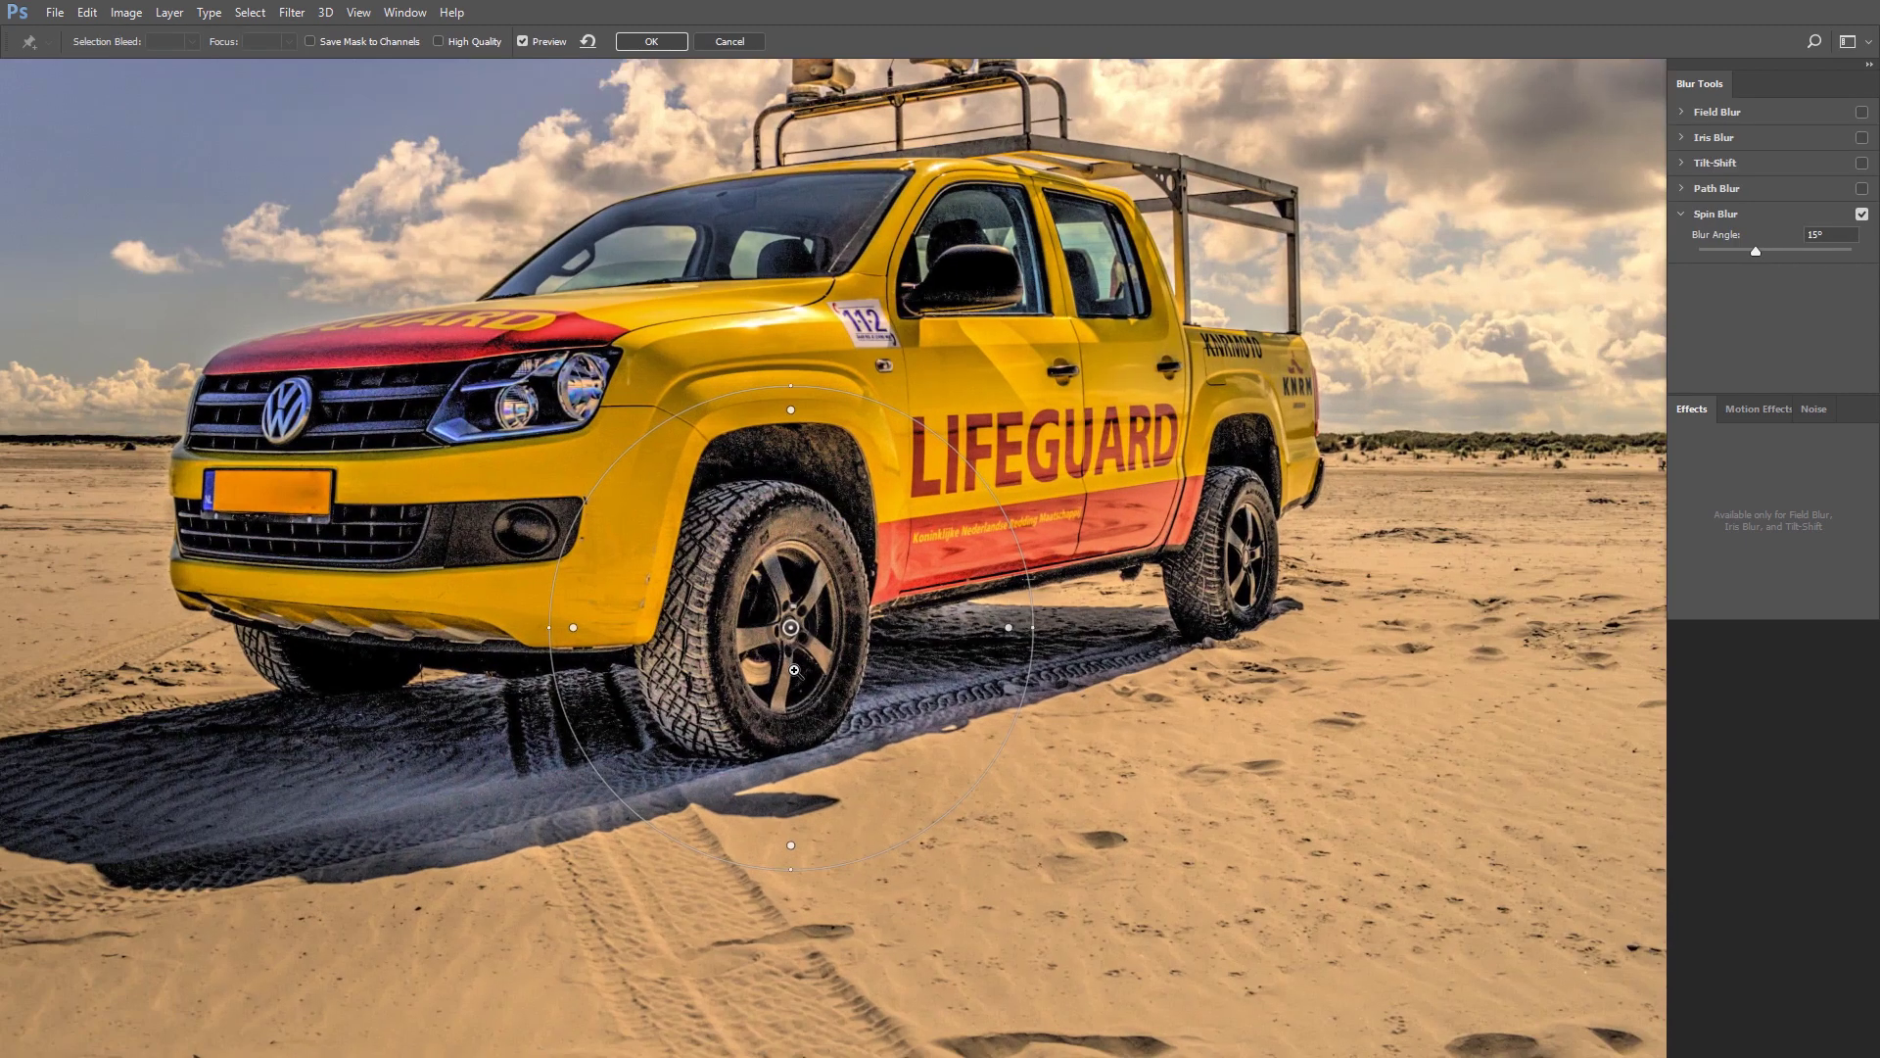
left_click_drag(791, 291, 790, 446)
left_click_drag(805, 799, 802, 792)
left_click_drag(524, 639, 785, 603)
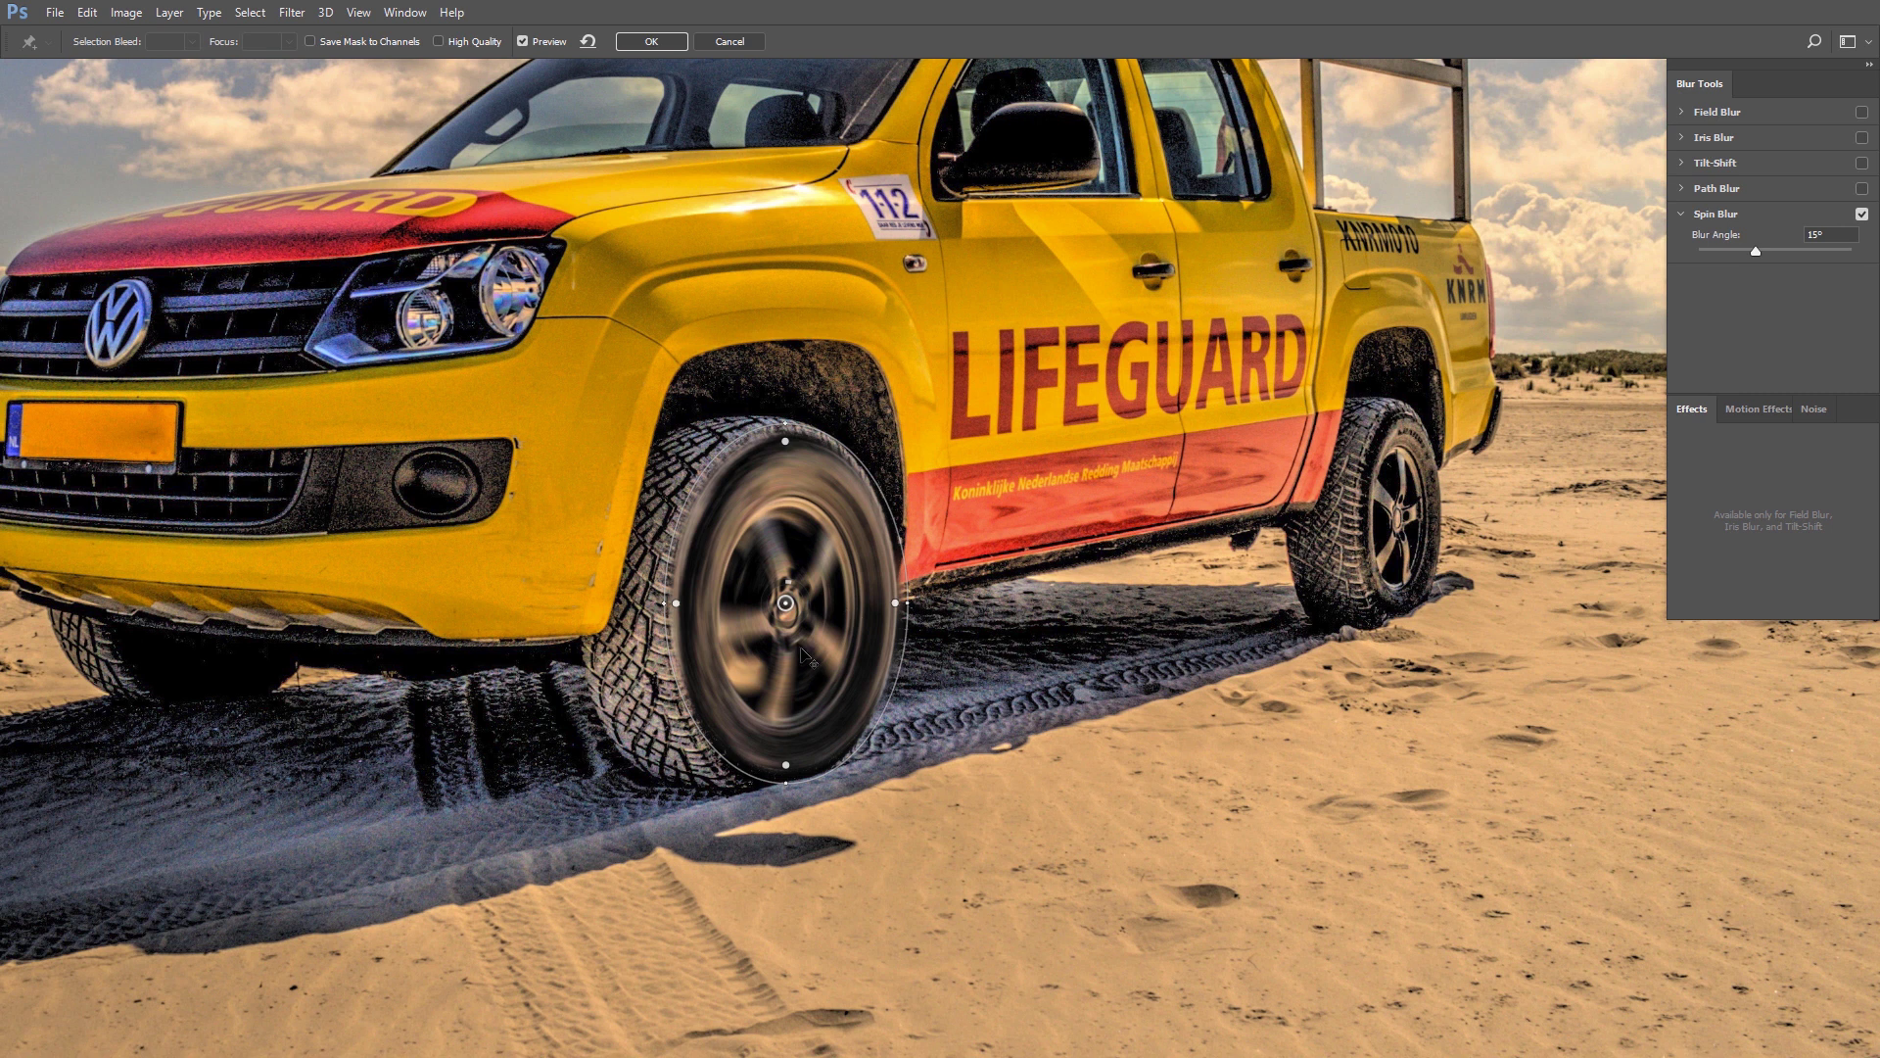
mouse_move(754, 605)
Add a second Spin Blur centered on the truck's rear wheel and set its blur angle to 8°.
left_click_drag(787, 605, 1325, 536)
left_click_drag(1153, 570, 787, 605)
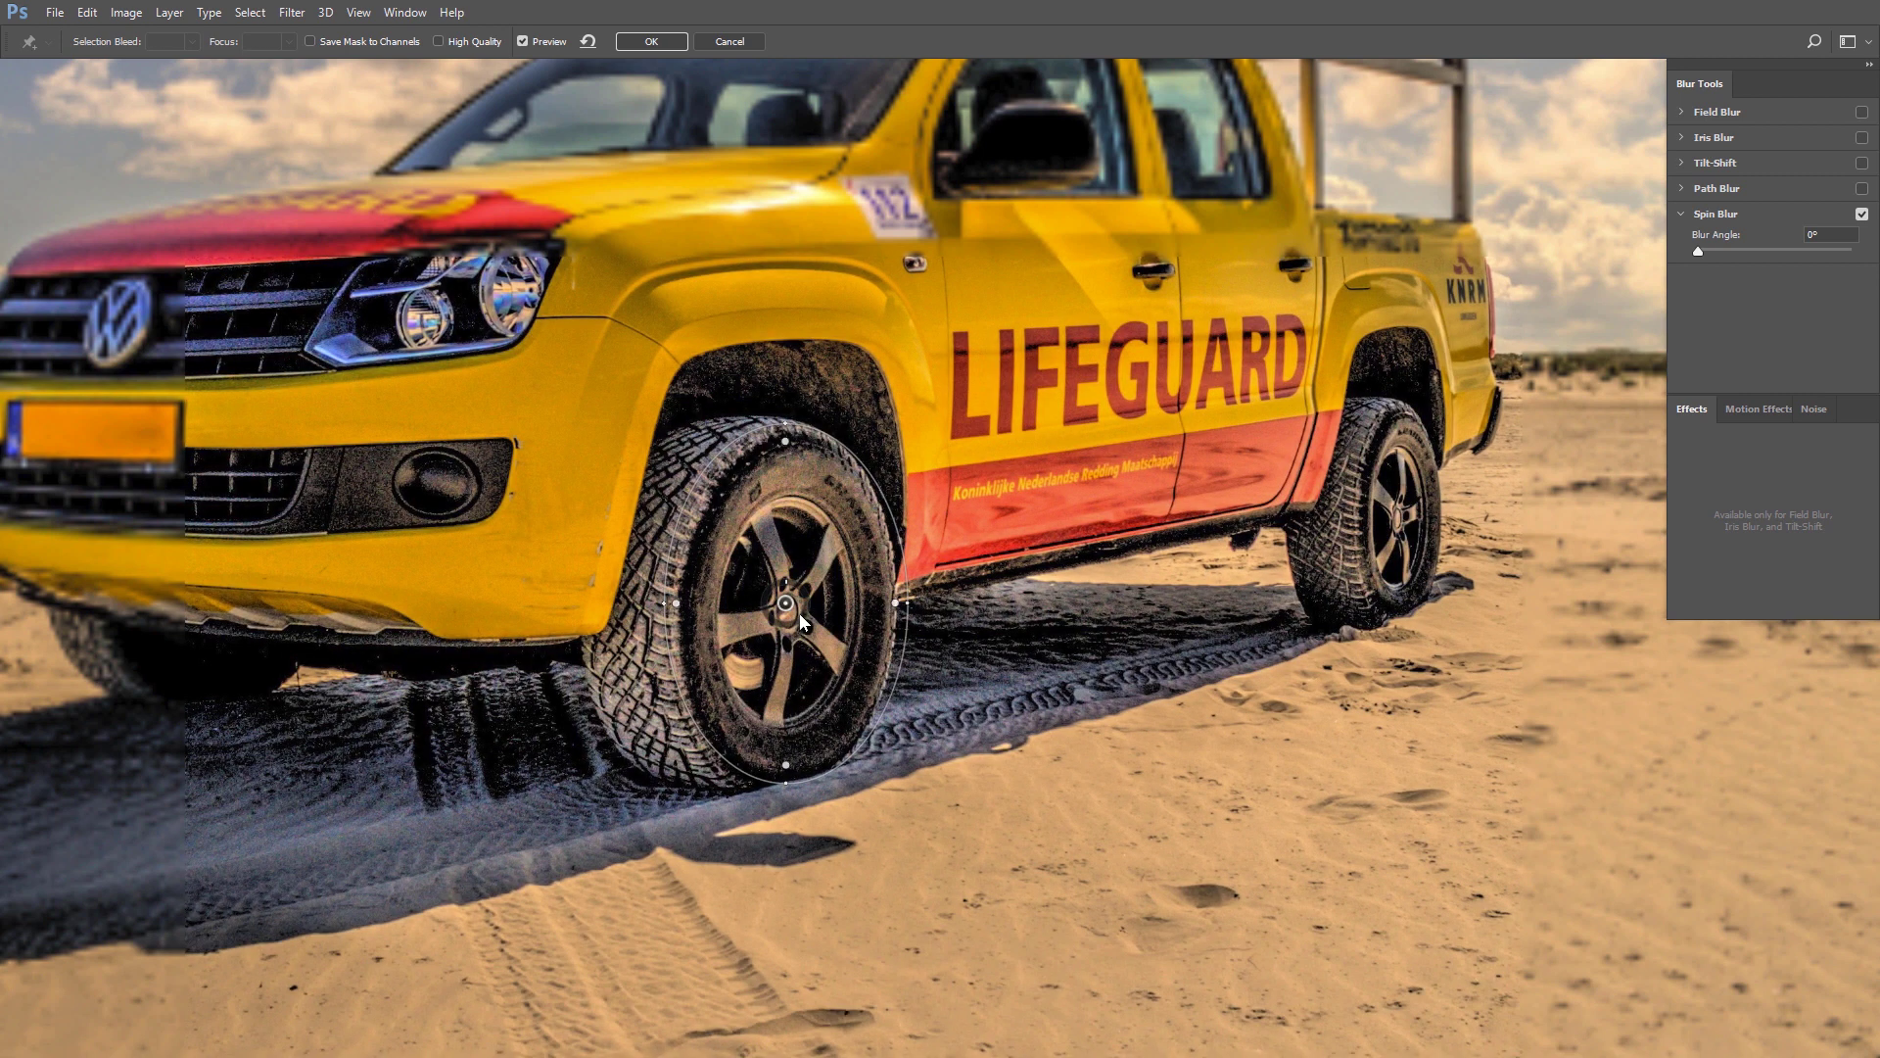
left_click(1404, 514)
left_click(1727, 252)
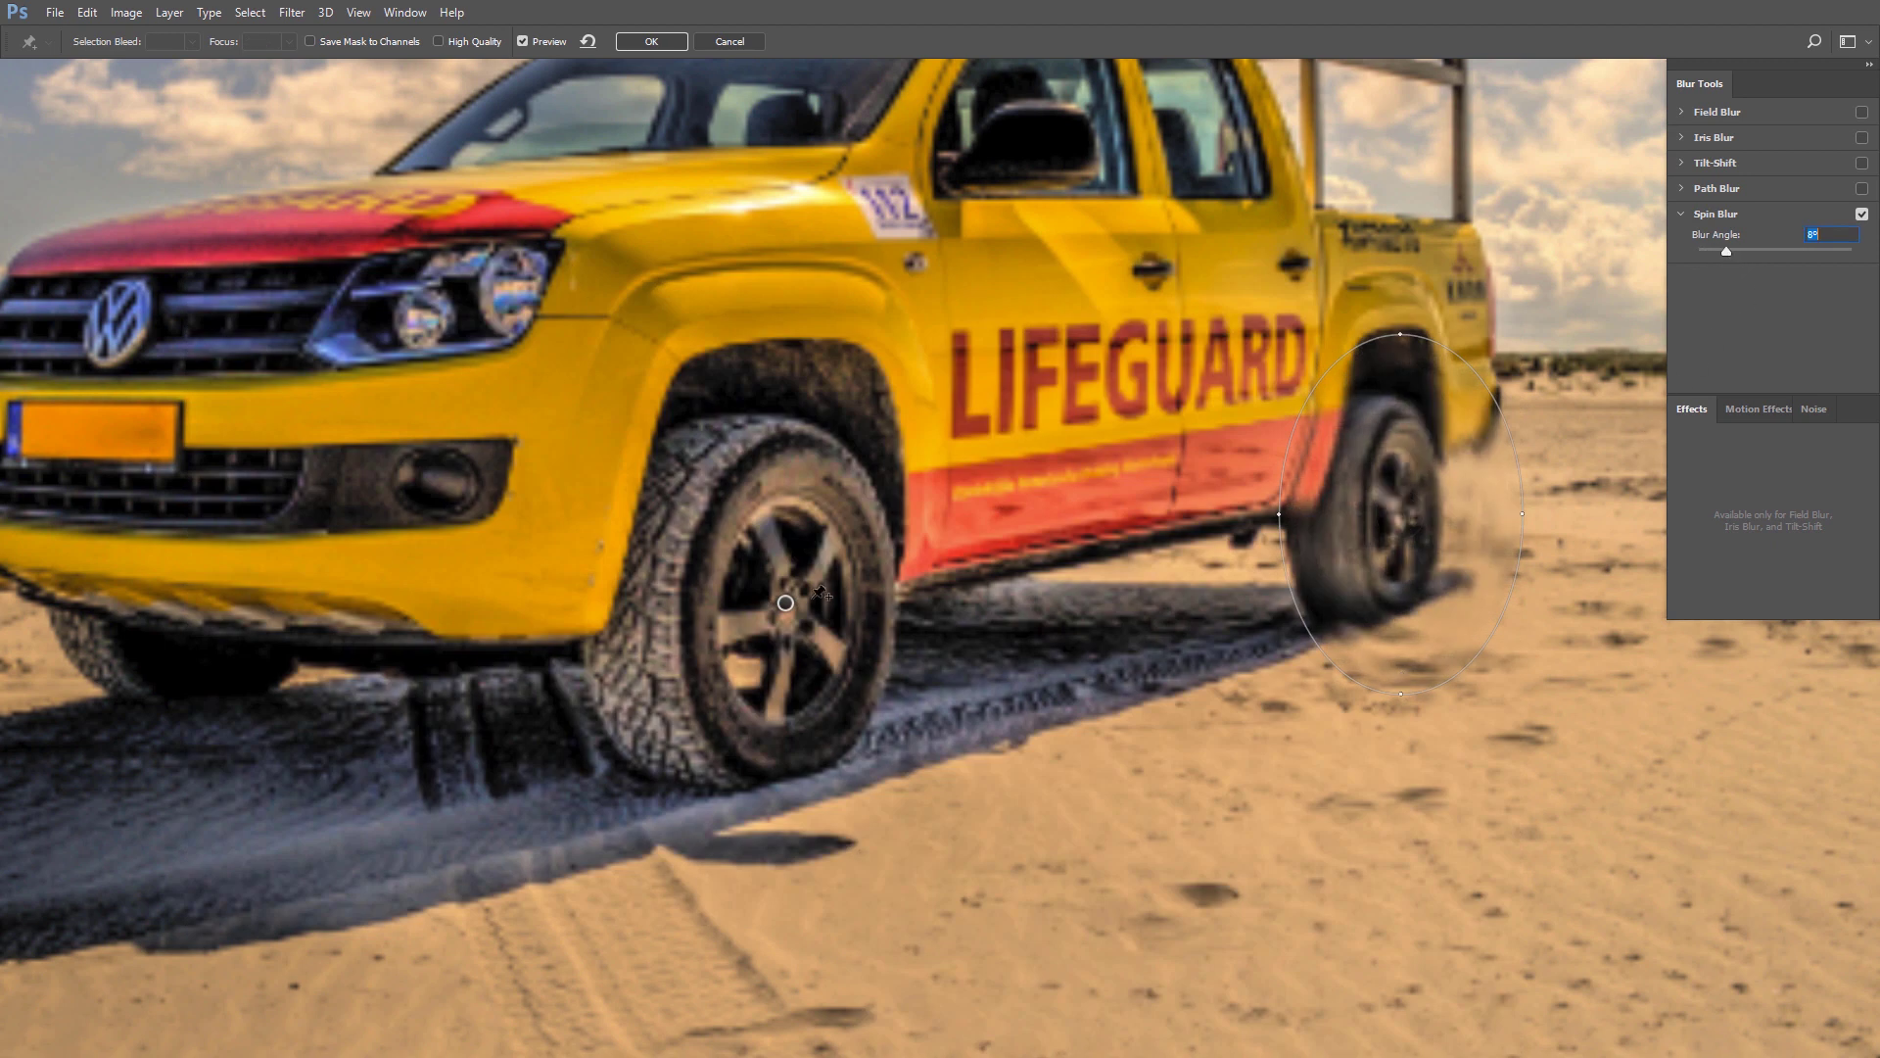
Set the blur angle of the truck's front wheel Spin Blur to 17°.
left_click(786, 603)
left_click_drag(1706, 251, 1716, 253)
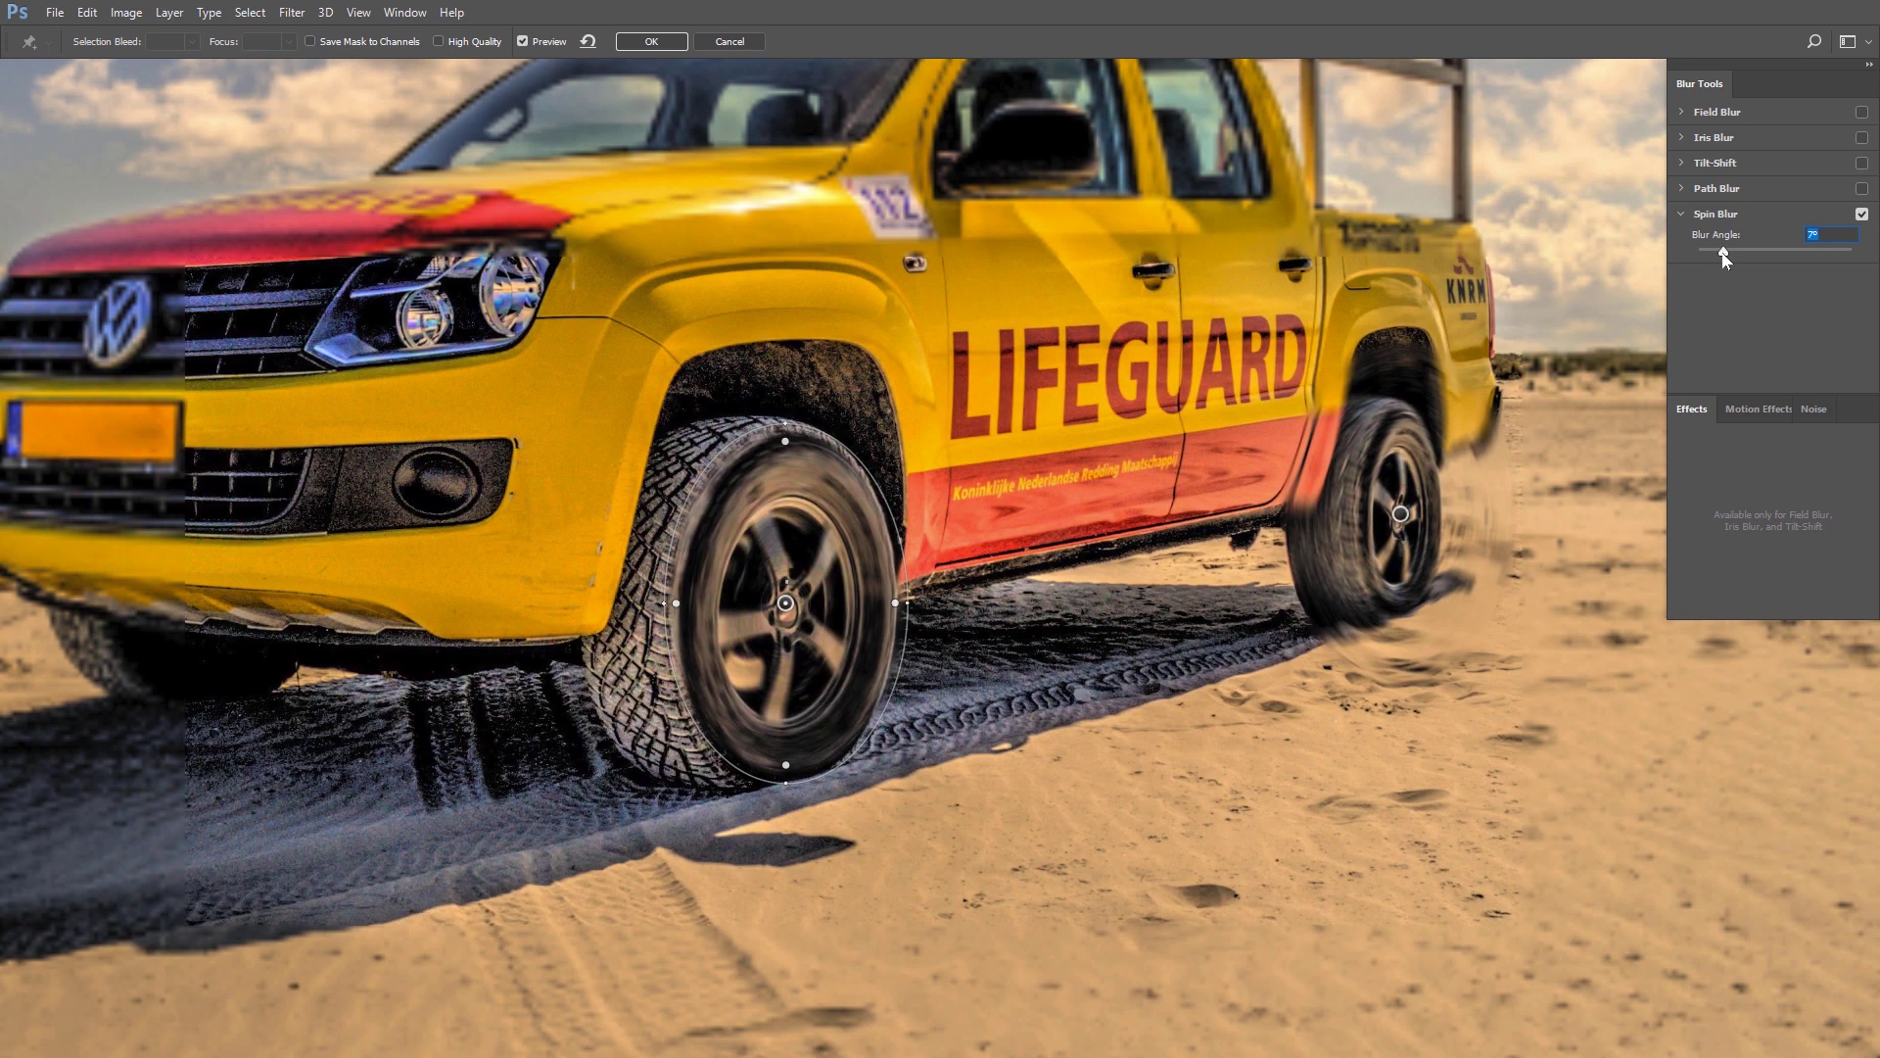
left_click_drag(1724, 248, 1763, 251)
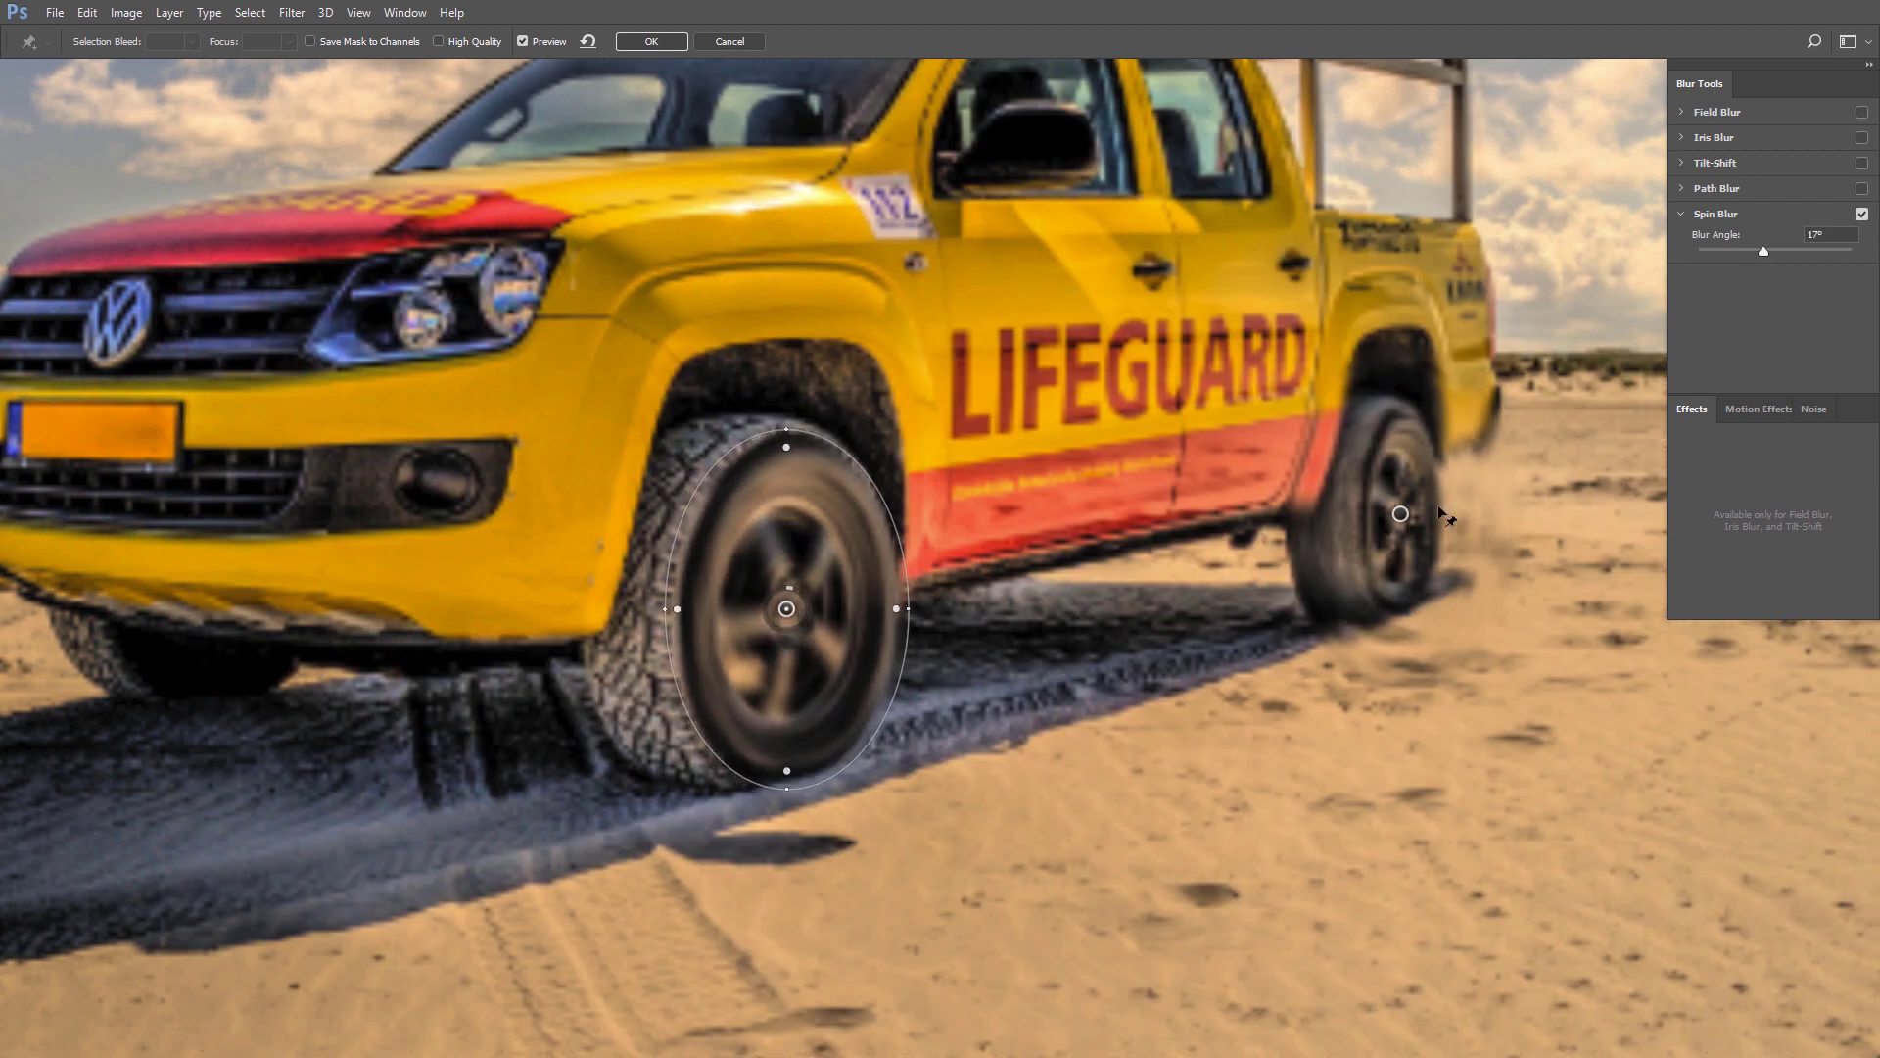
Shrink the rear wheel's Spin Blur ellipse to fit the truck's rear tire.
left_click(1400, 513)
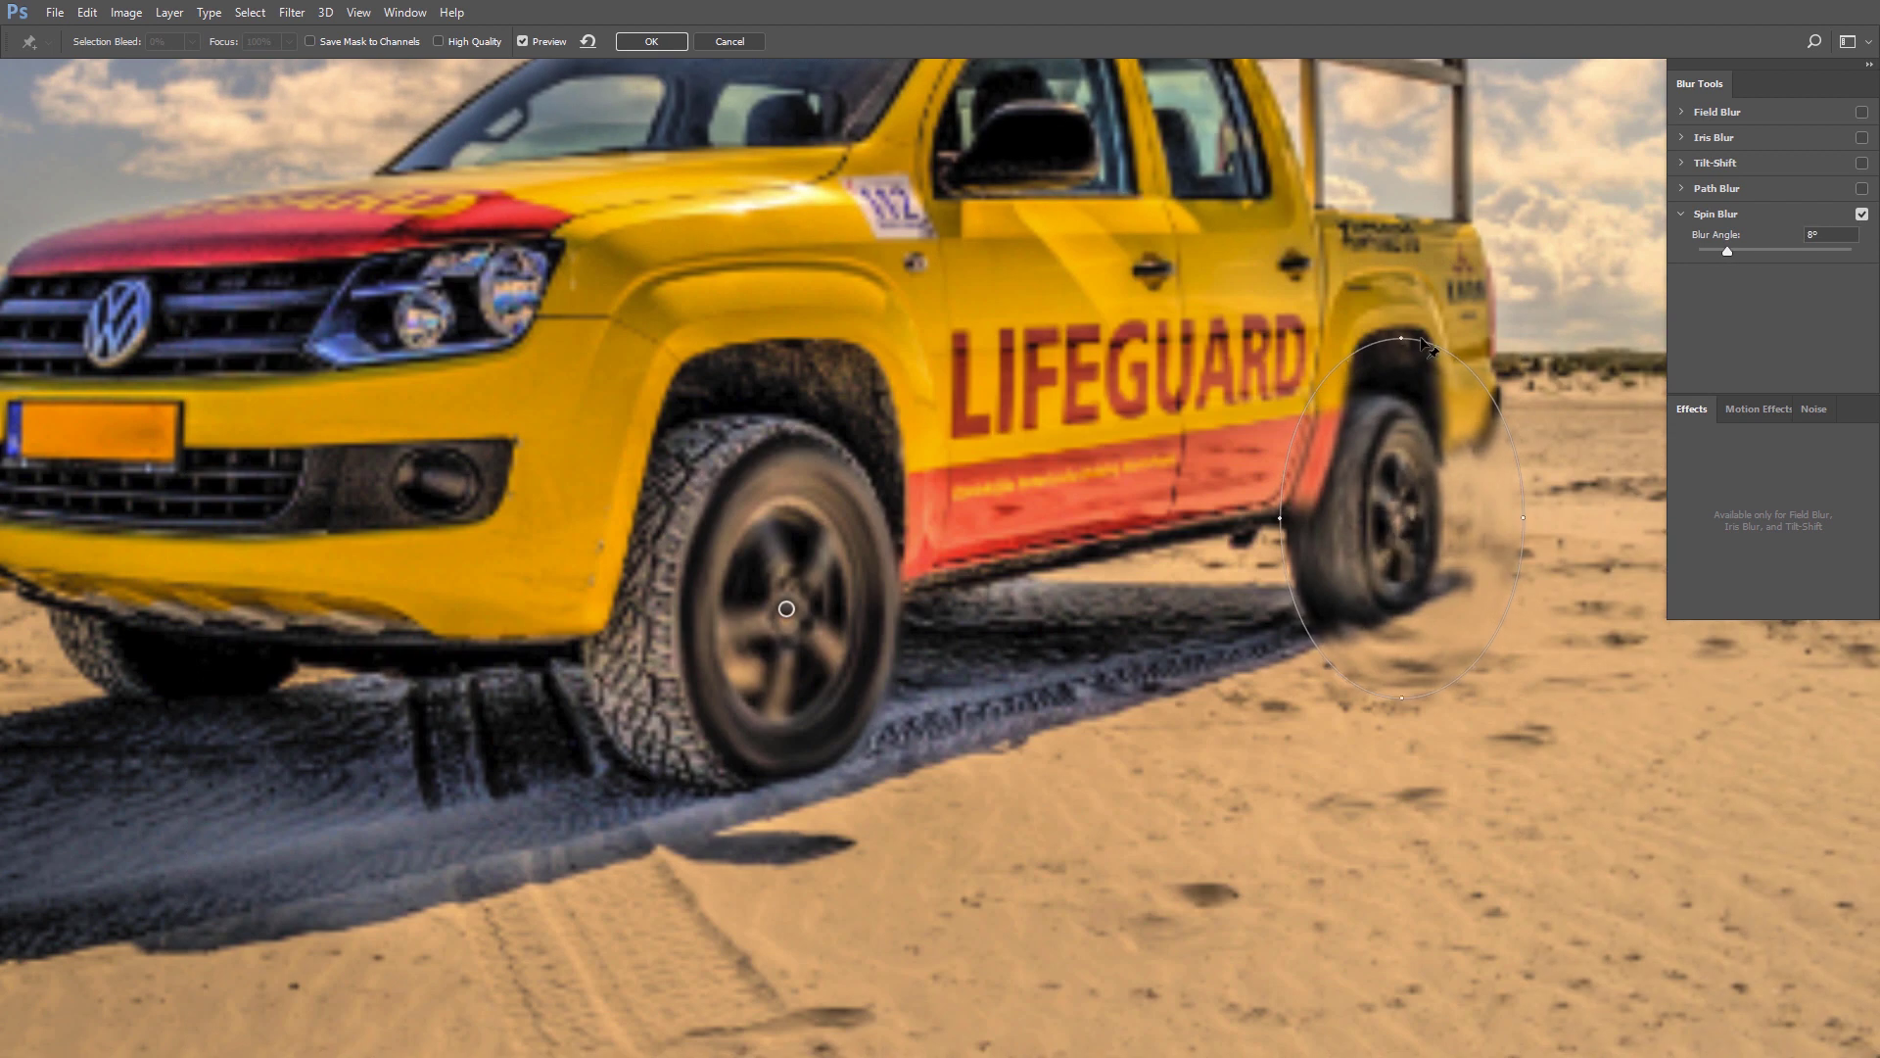
left_click_drag(1402, 339, 1402, 349)
left_click_drag(1401, 402, 1355, 517)
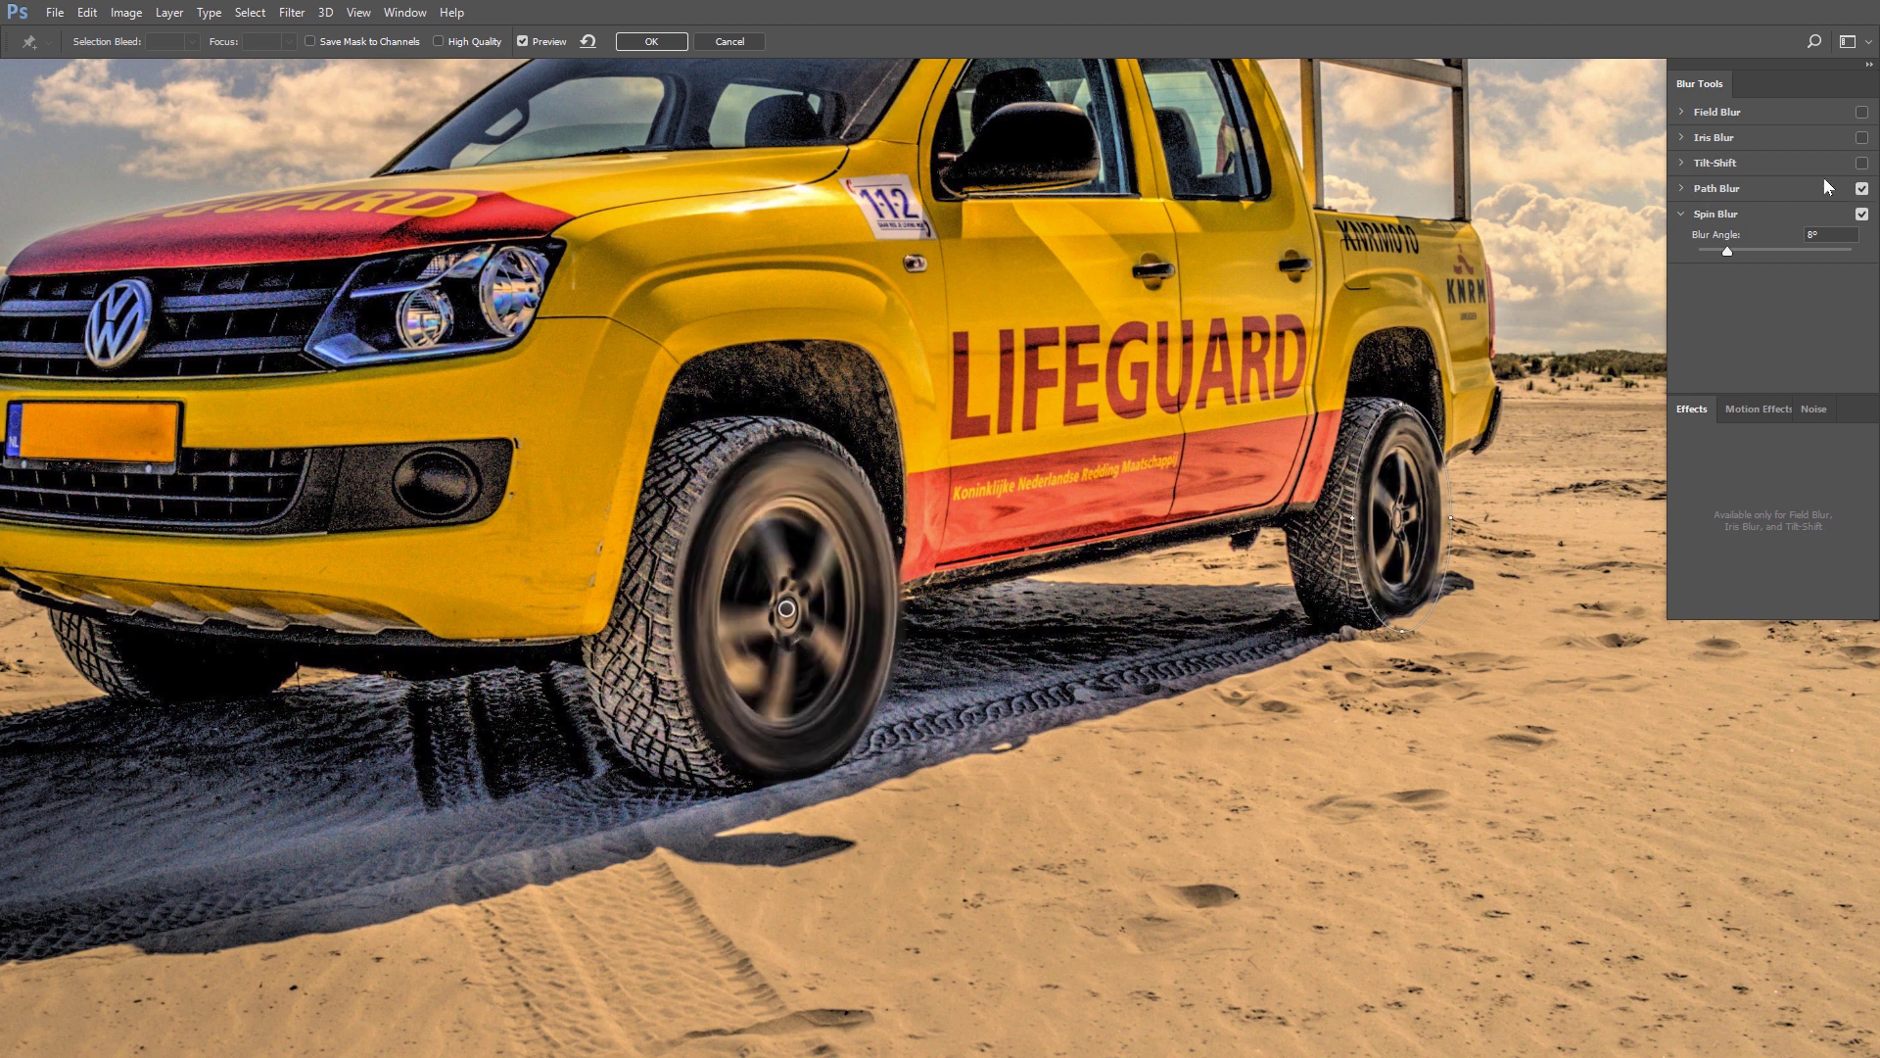
Add a Path Blur and stretch its straight path from the truck's rear wheel to beneath the front bumper.
left_click(1683, 186)
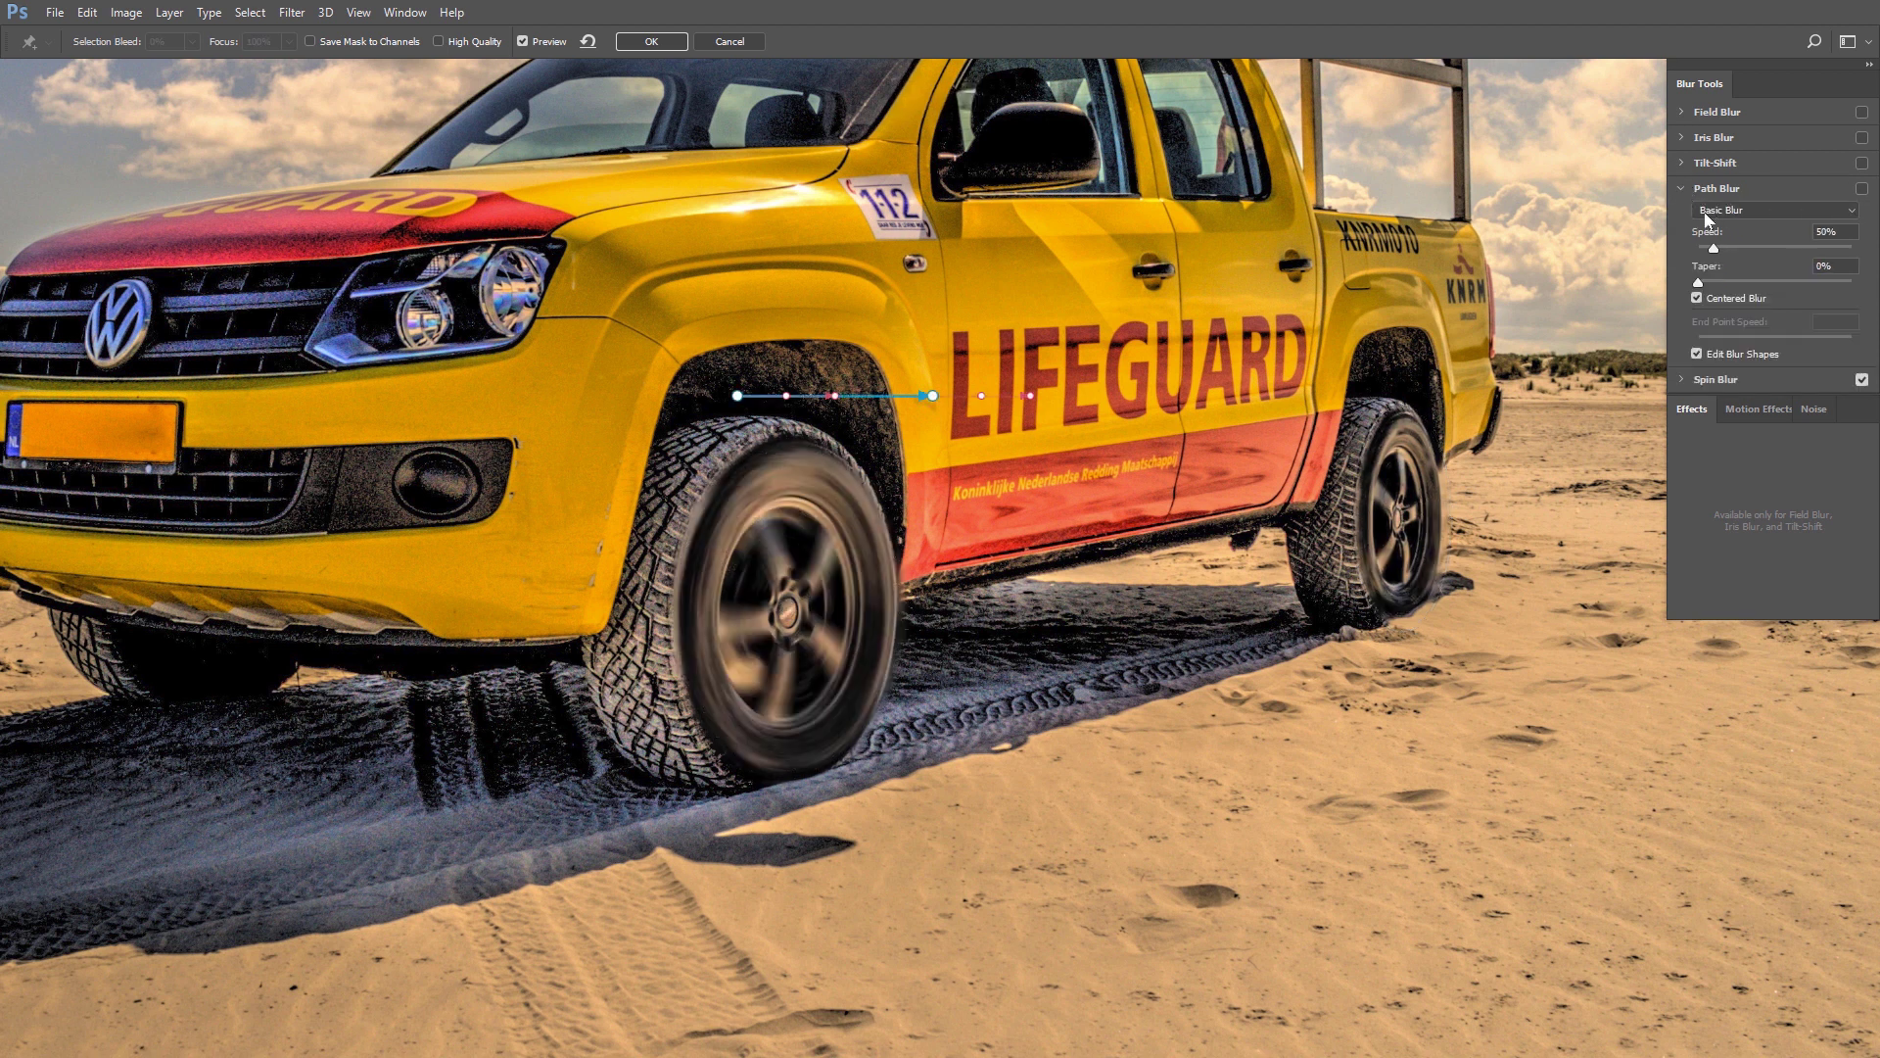
left_click_drag(931, 394, 342, 623)
left_click_drag(741, 397, 1323, 364)
scroll(1151, 498, "down", 5)
scroll(1090, 474, "up", 2)
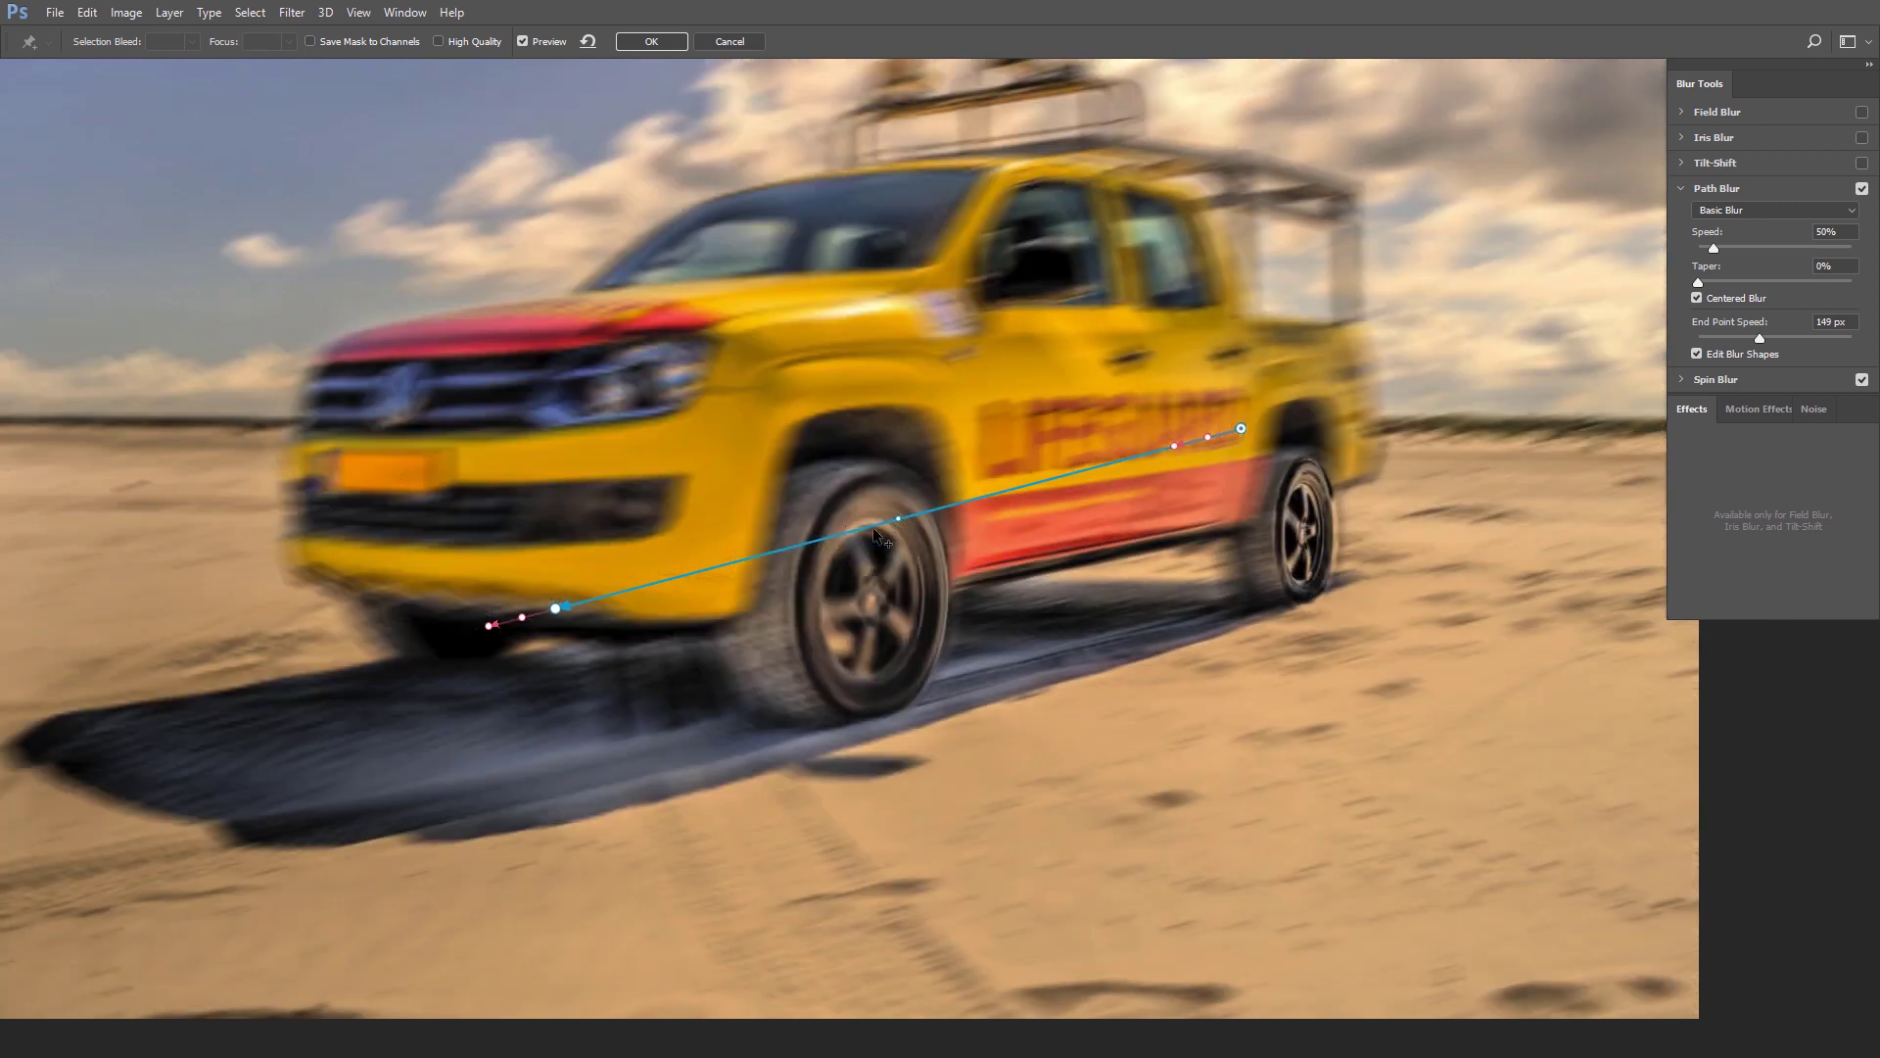
Bend the blur path with three added curve points and delete two of them, leaving one arc above the front wheel.
left_click_drag(897, 517, 835, 411)
left_click_drag(680, 491, 762, 592)
left_click_drag(1054, 358, 1072, 588)
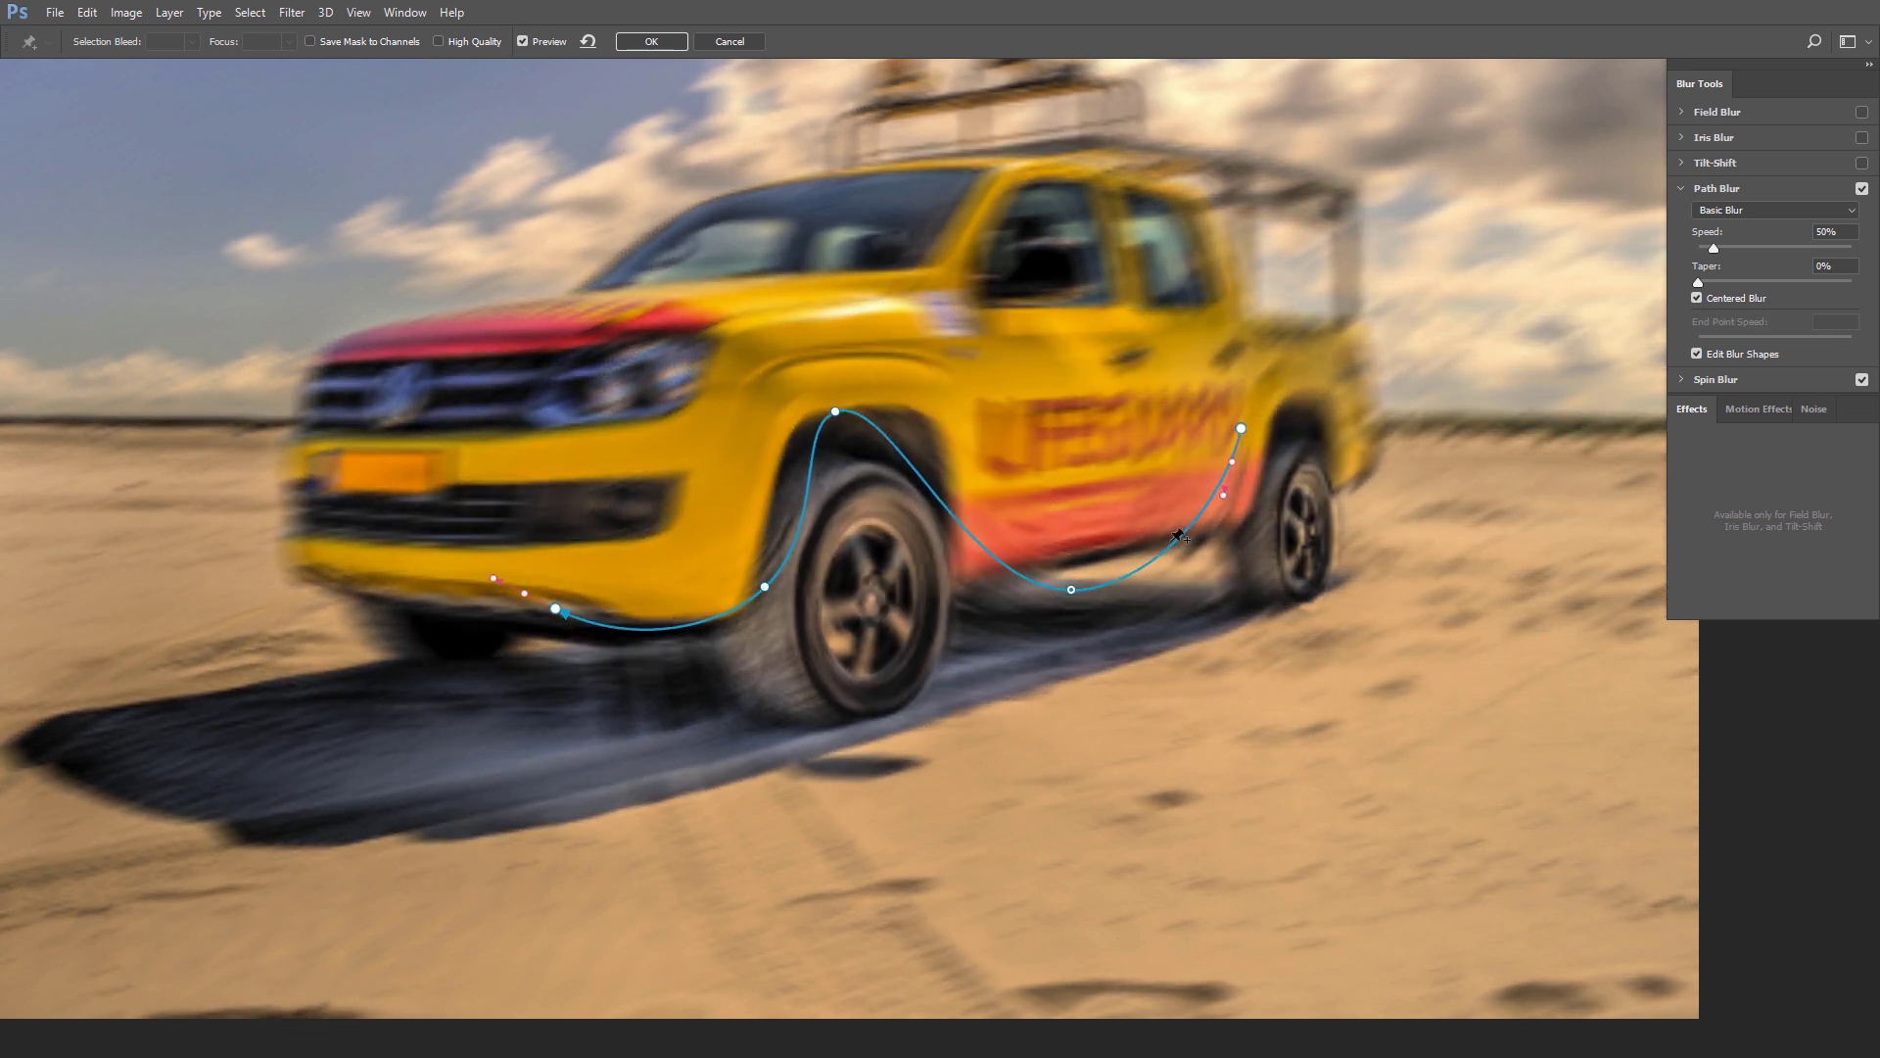
key("Delete")
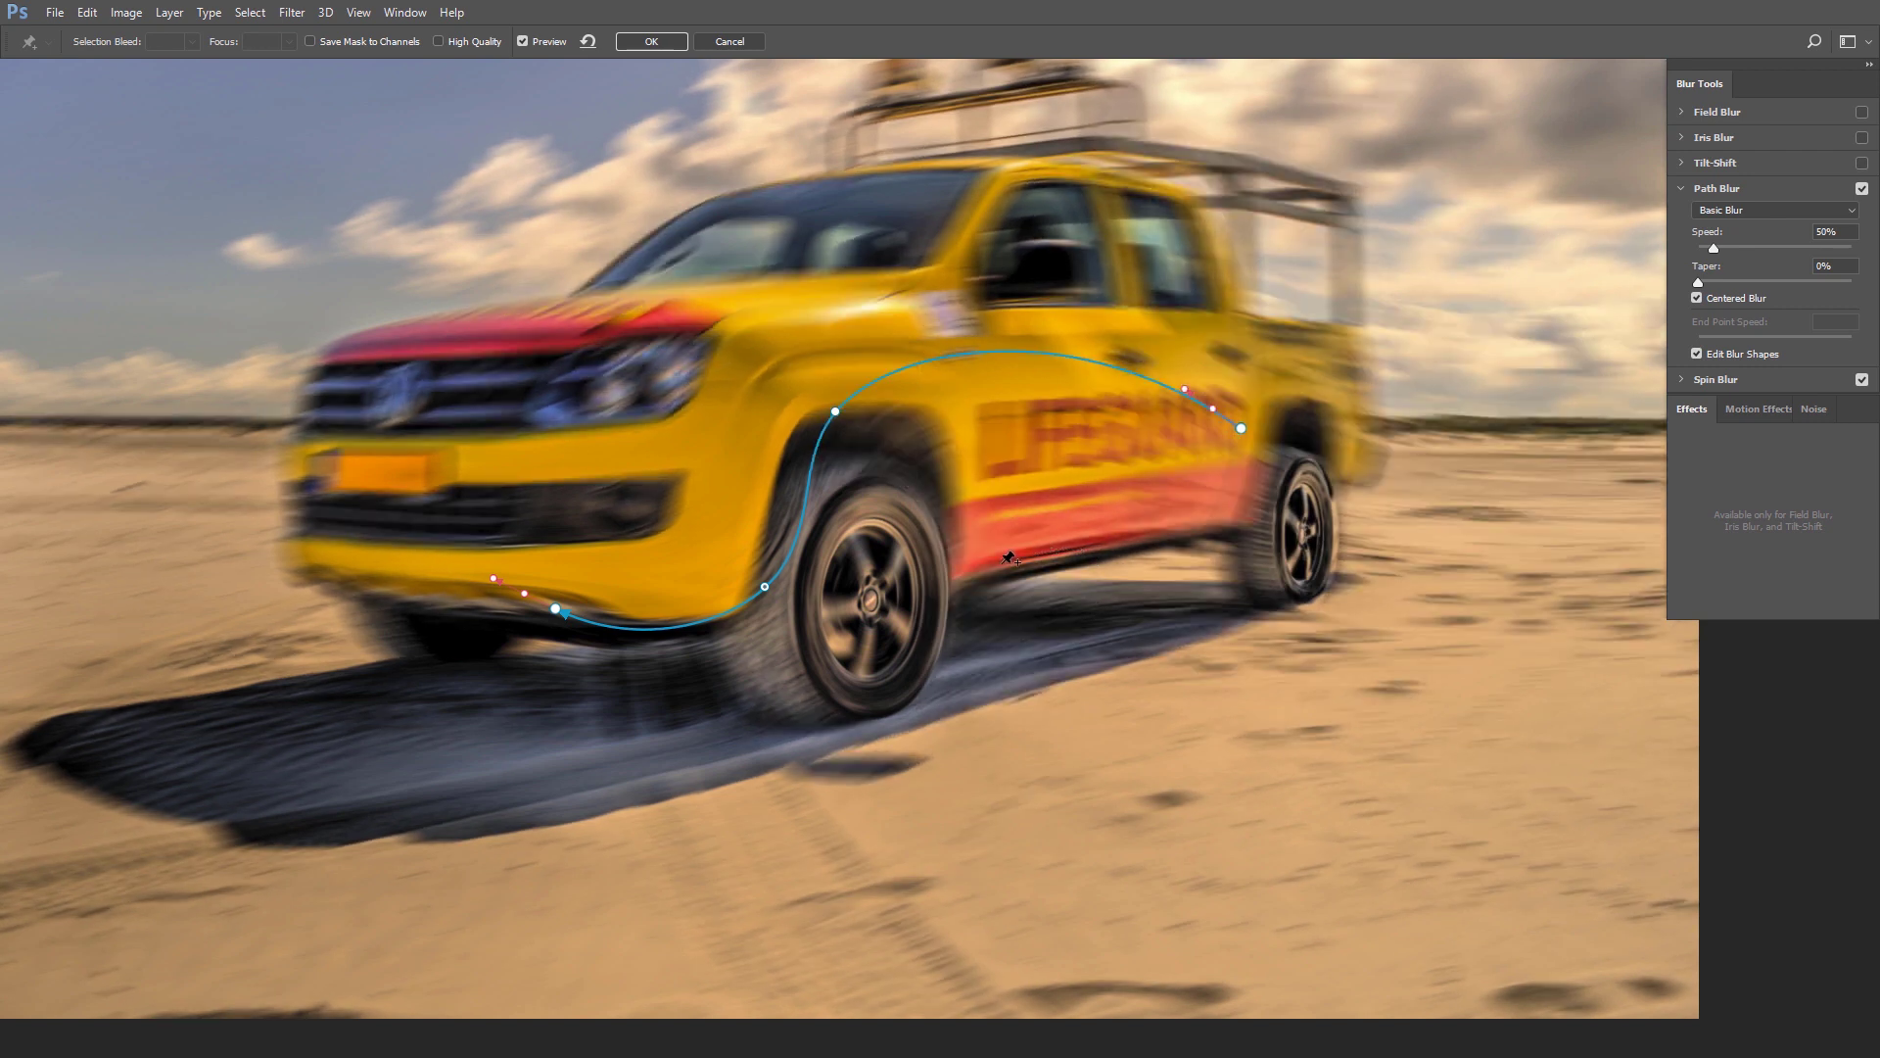
left_click(764, 587)
key("Delete")
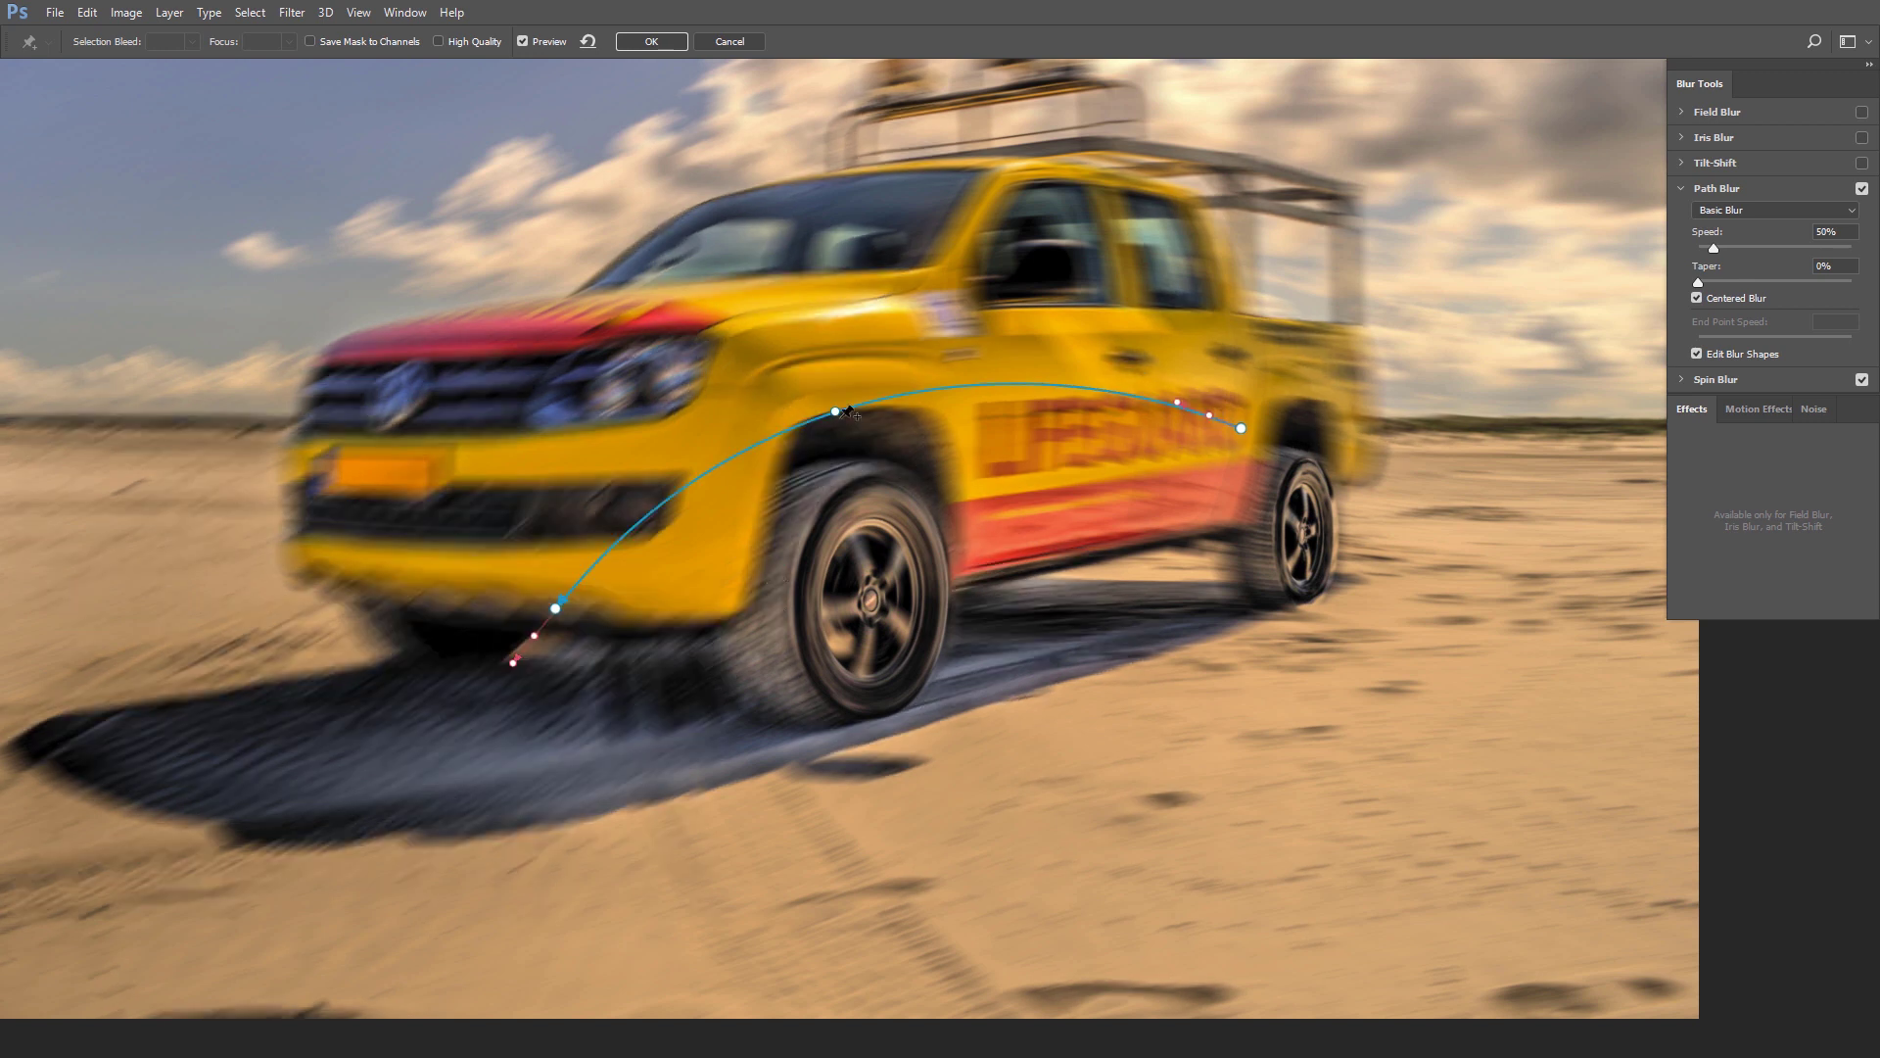
Pull the blur path's two ends and its curve point in around the truck's front tire.
left_click_drag(835, 412, 837, 428)
left_click_drag(1241, 428, 903, 470)
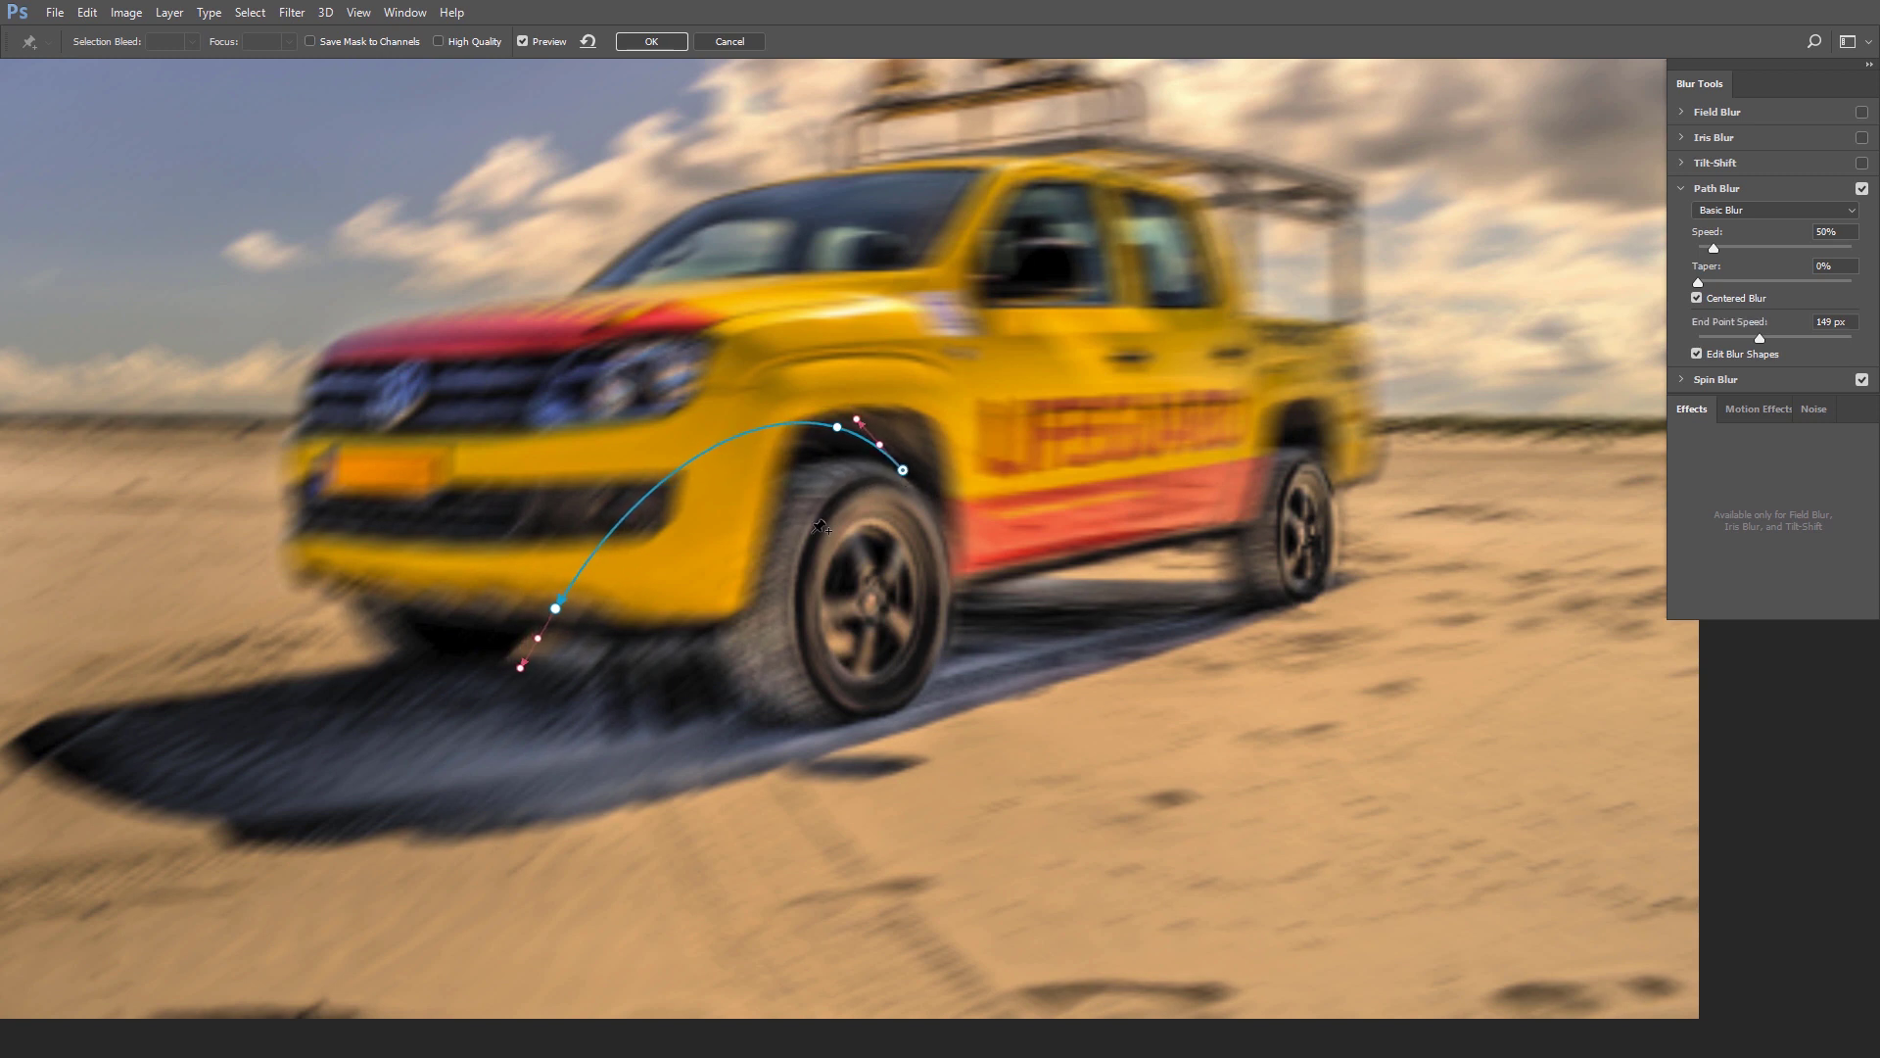
left_click_drag(557, 610, 756, 692)
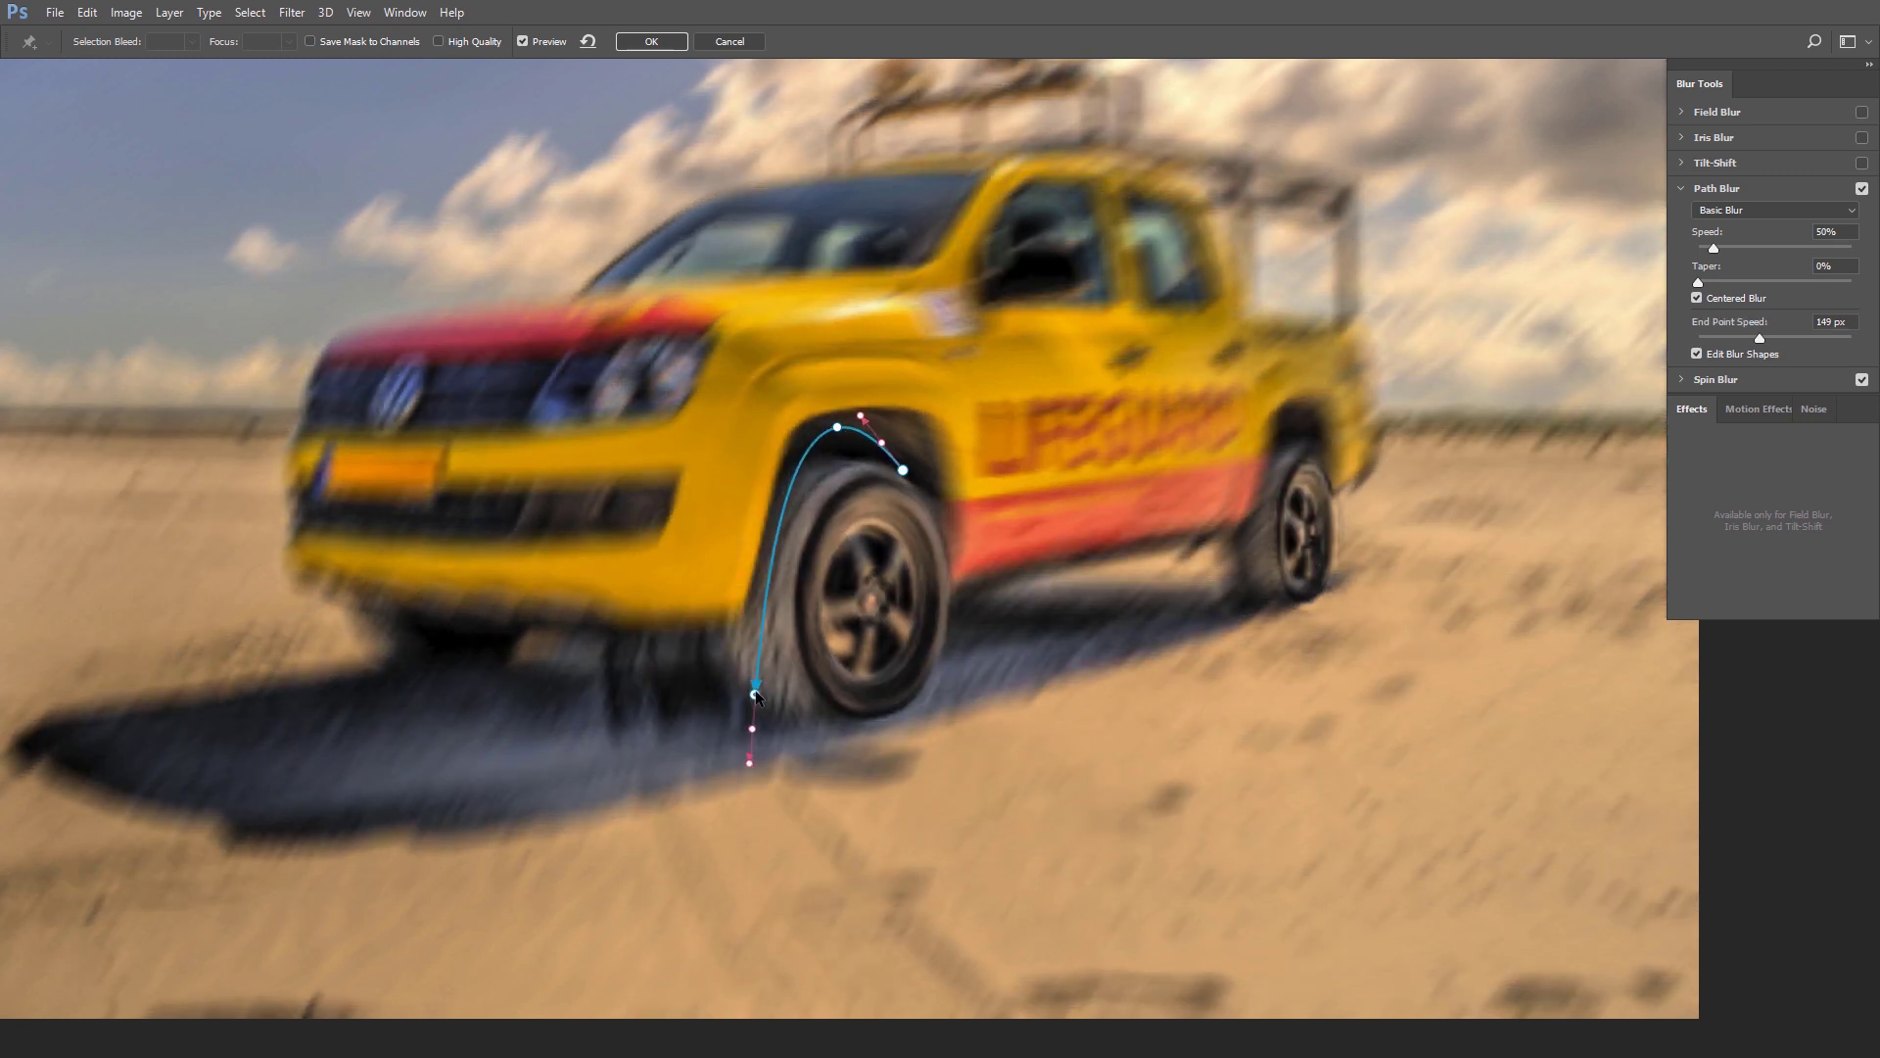
left_click_drag(840, 428, 896, 573)
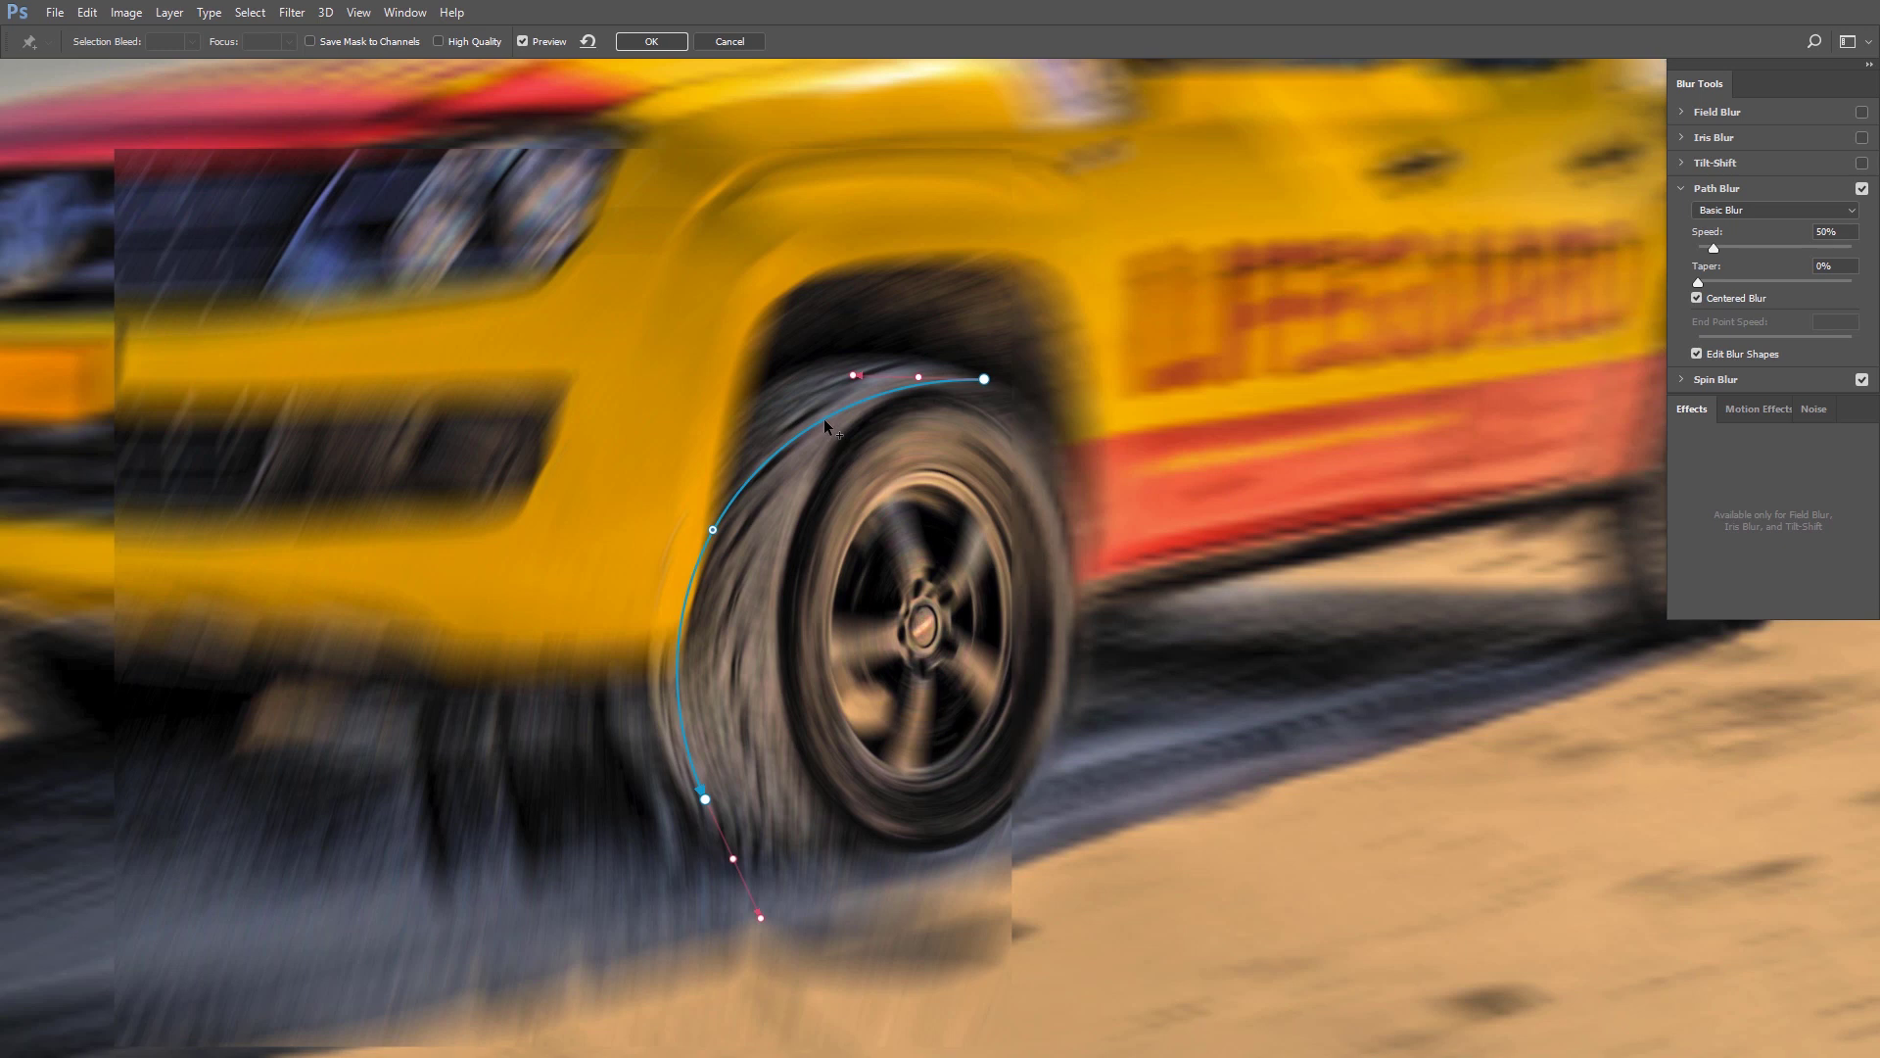
Refine the blur path with another curve point so it follows the front tire's tread from top to ground.
left_click_drag(825, 419, 805, 397)
left_click_drag(699, 566, 693, 605)
left_click_drag(704, 801, 761, 853)
left_click_drag(693, 605, 689, 623)
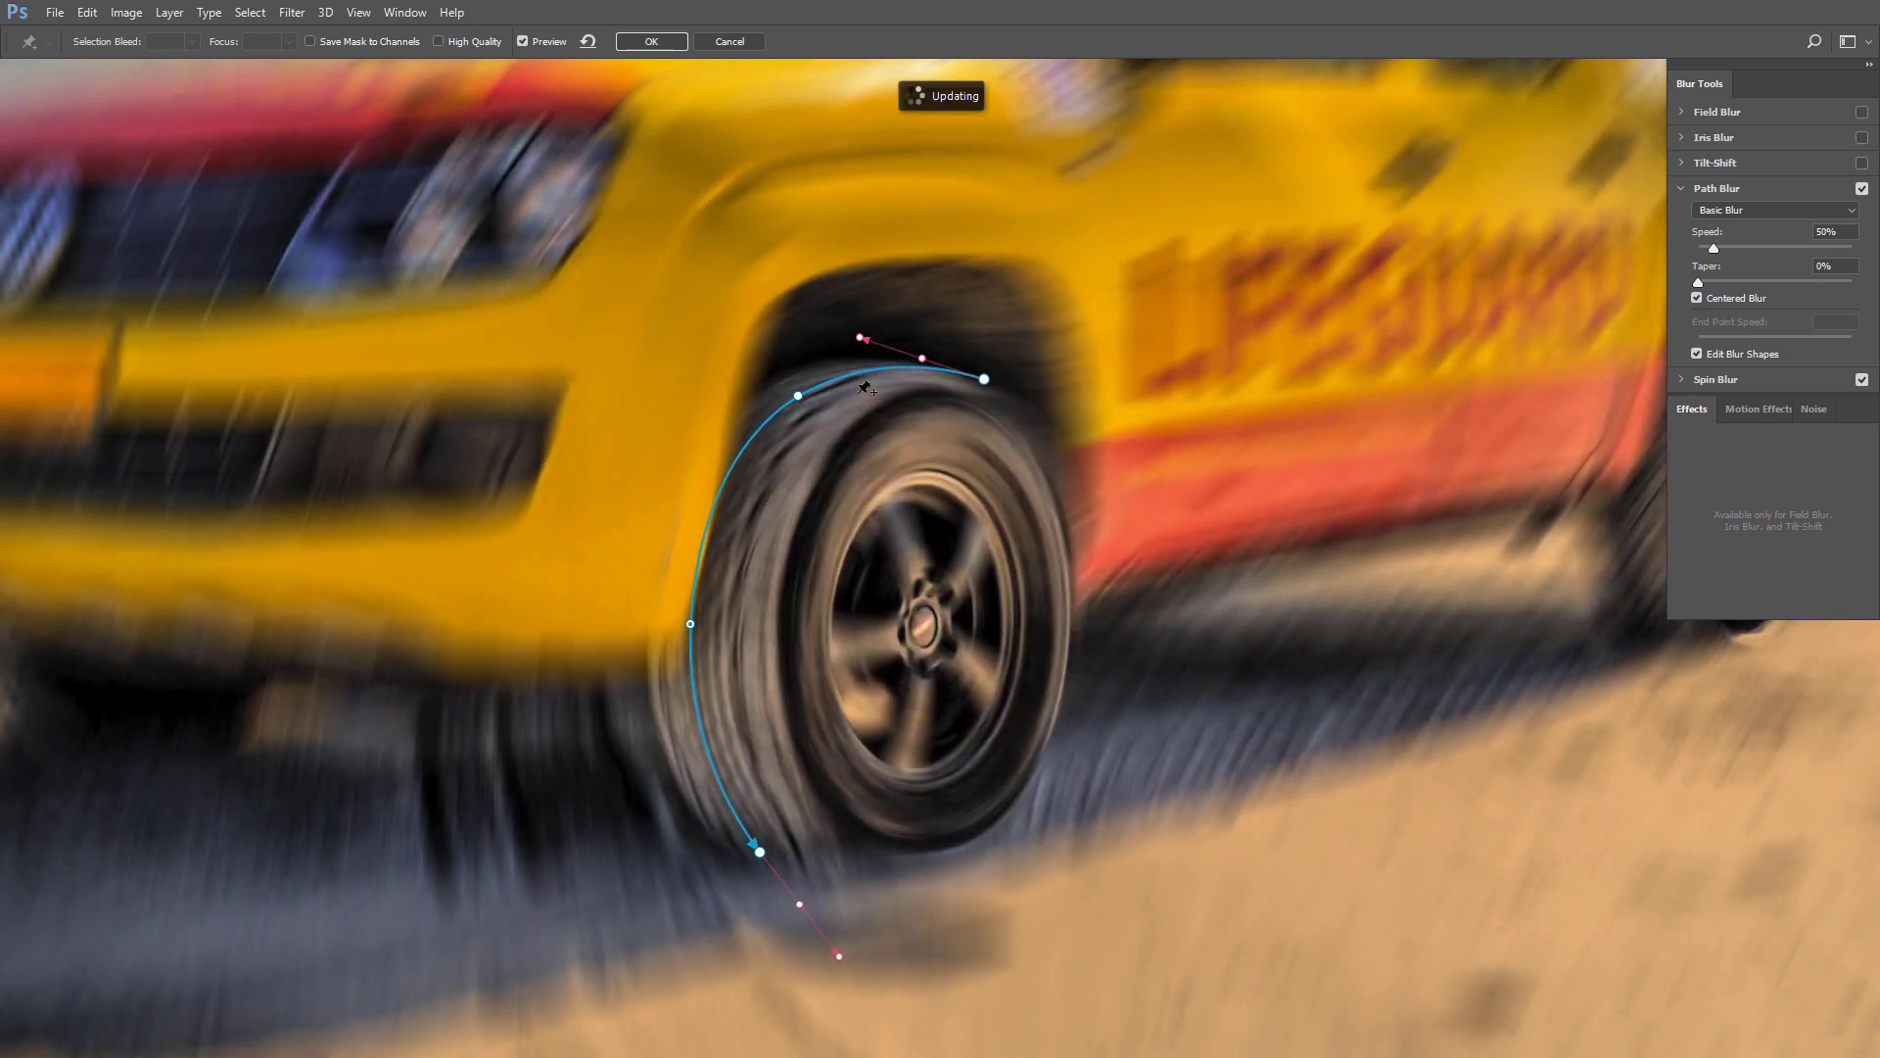
left_click_drag(986, 380, 981, 377)
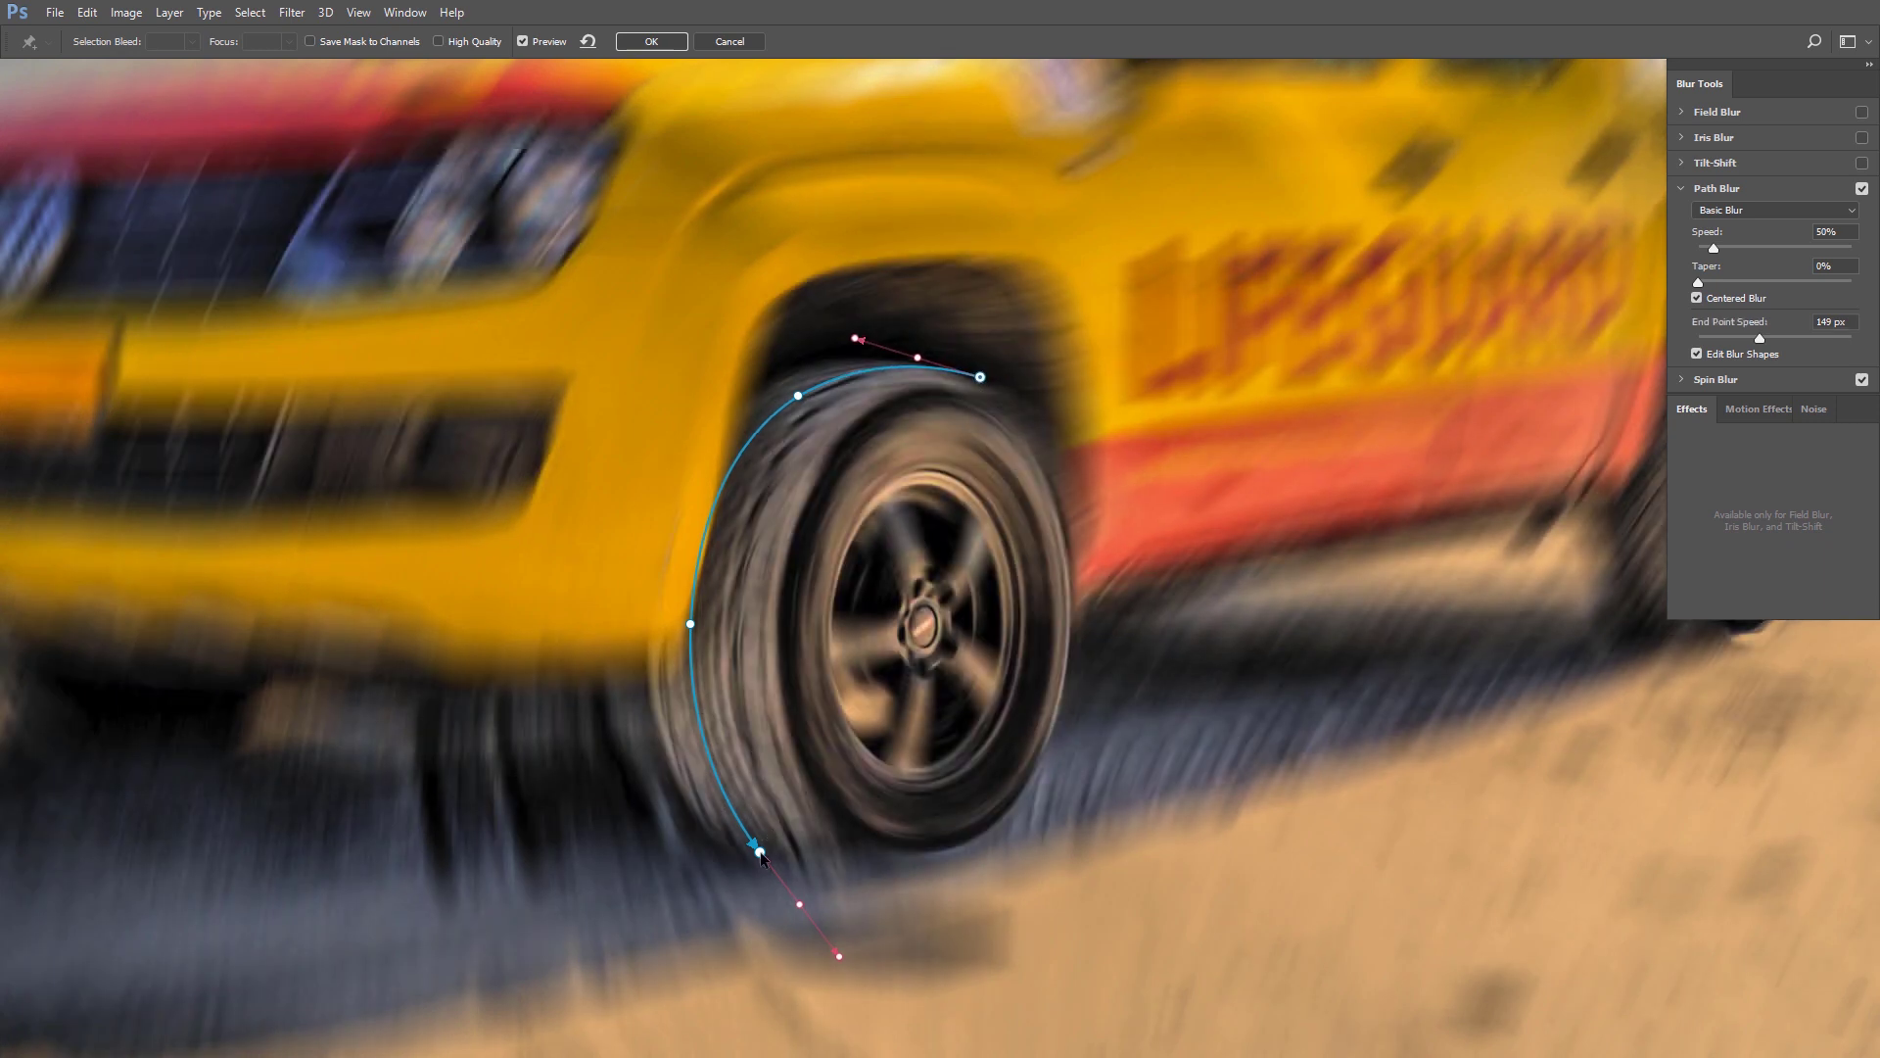
left_click_drag(760, 851, 765, 854)
Set the Path Blur speed to 32% and apply the Blur Gallery filter.
left_click_drag(1714, 249, 1708, 266)
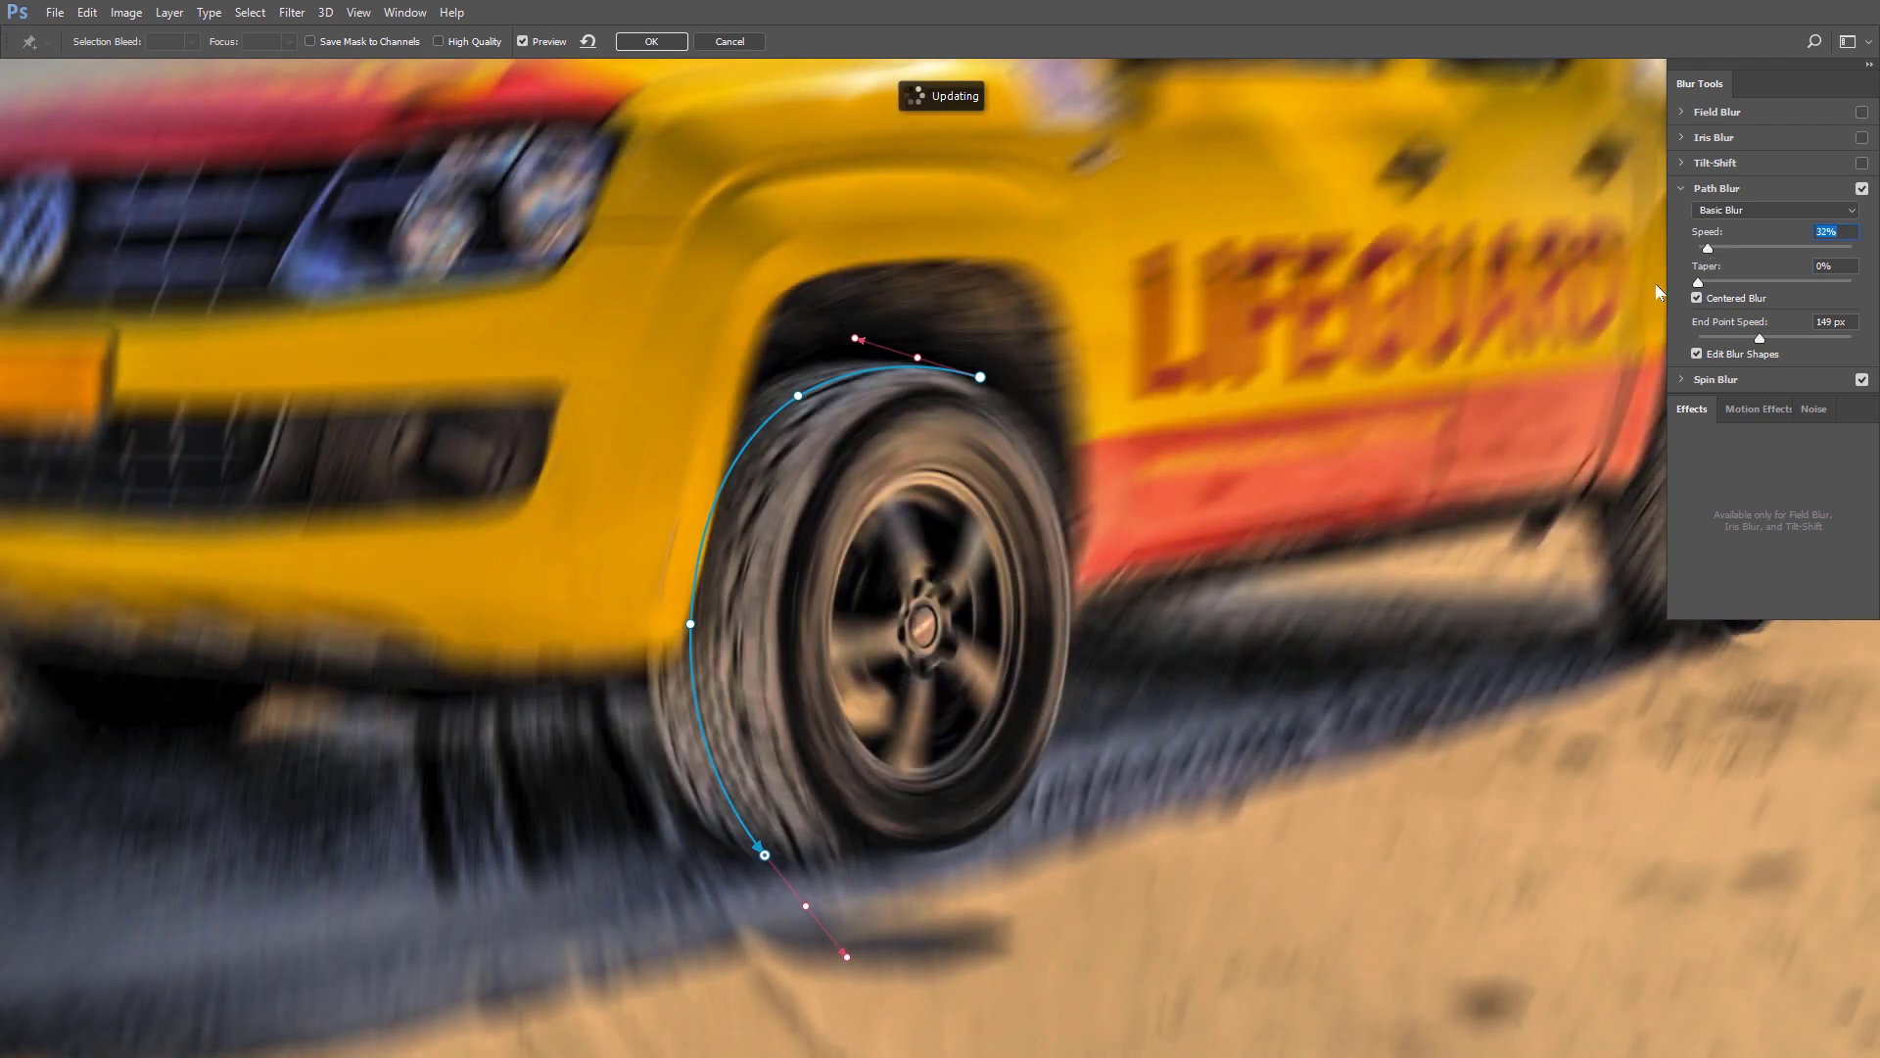
key("ctrl+0")
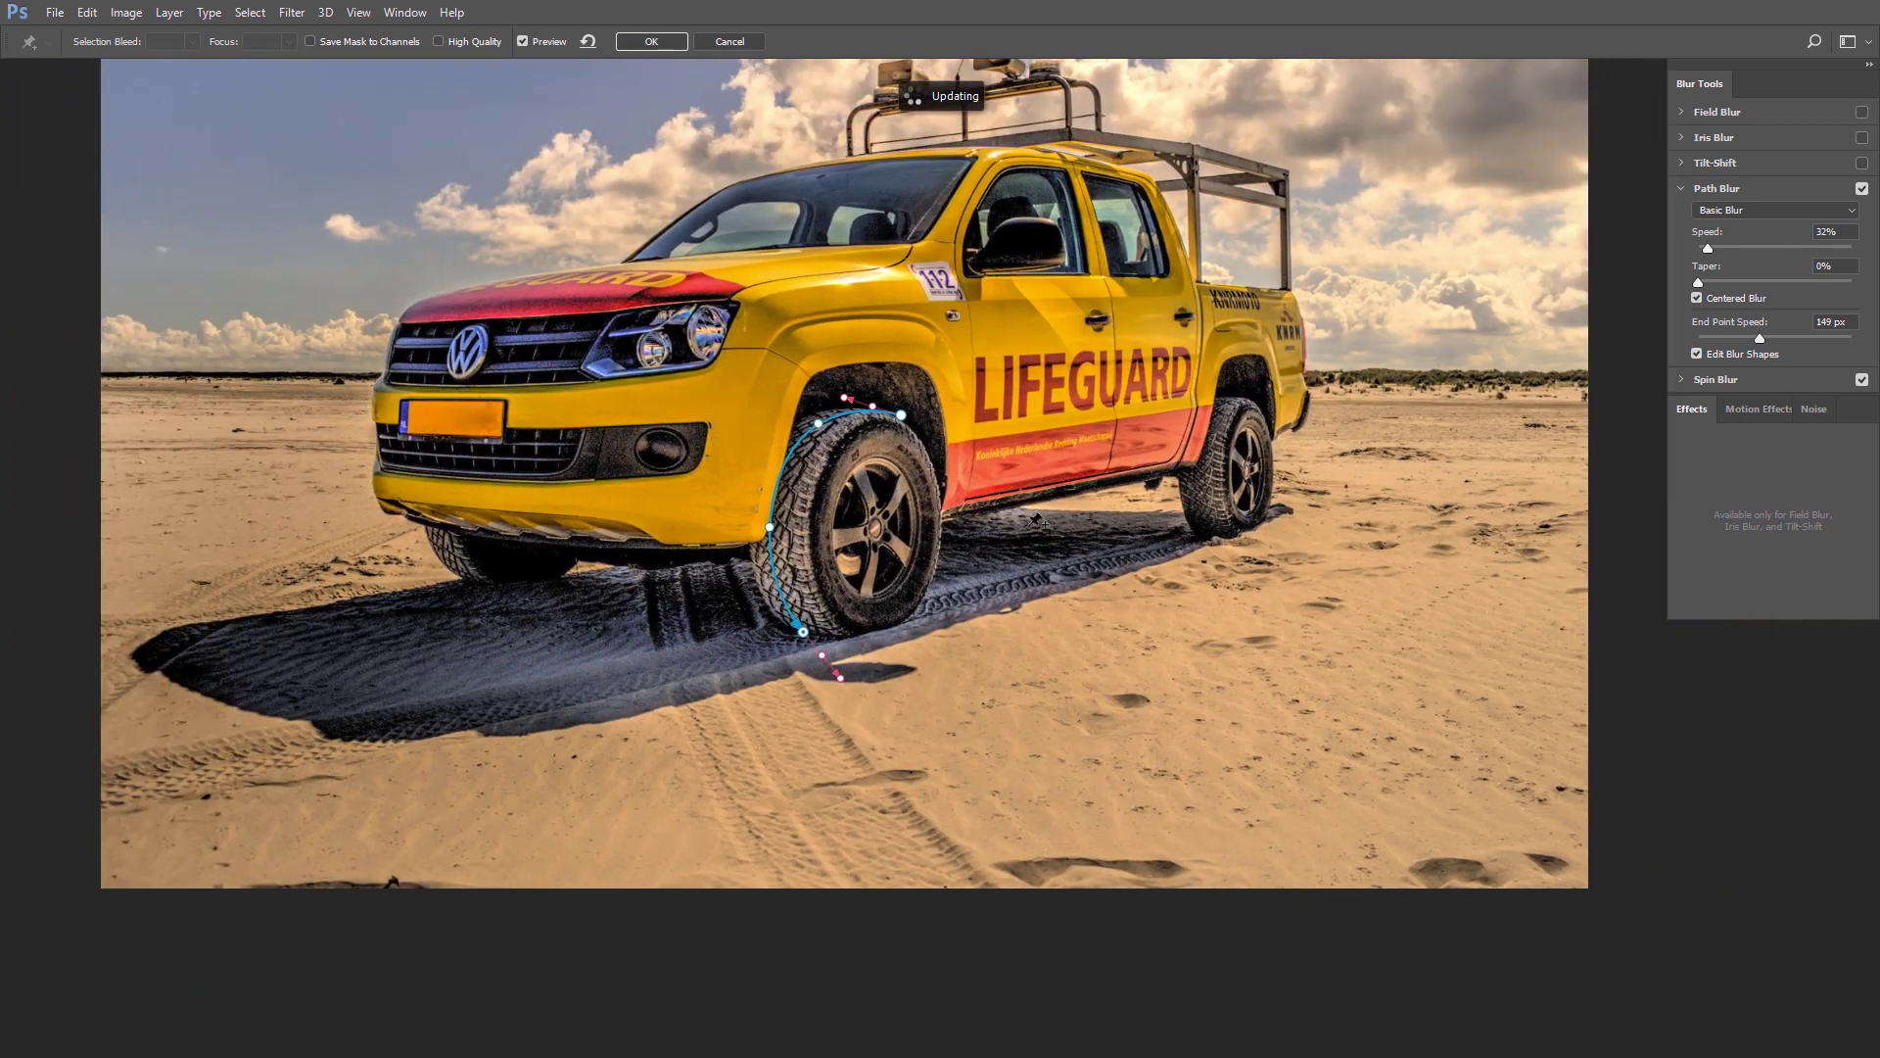
left_click(672, 44)
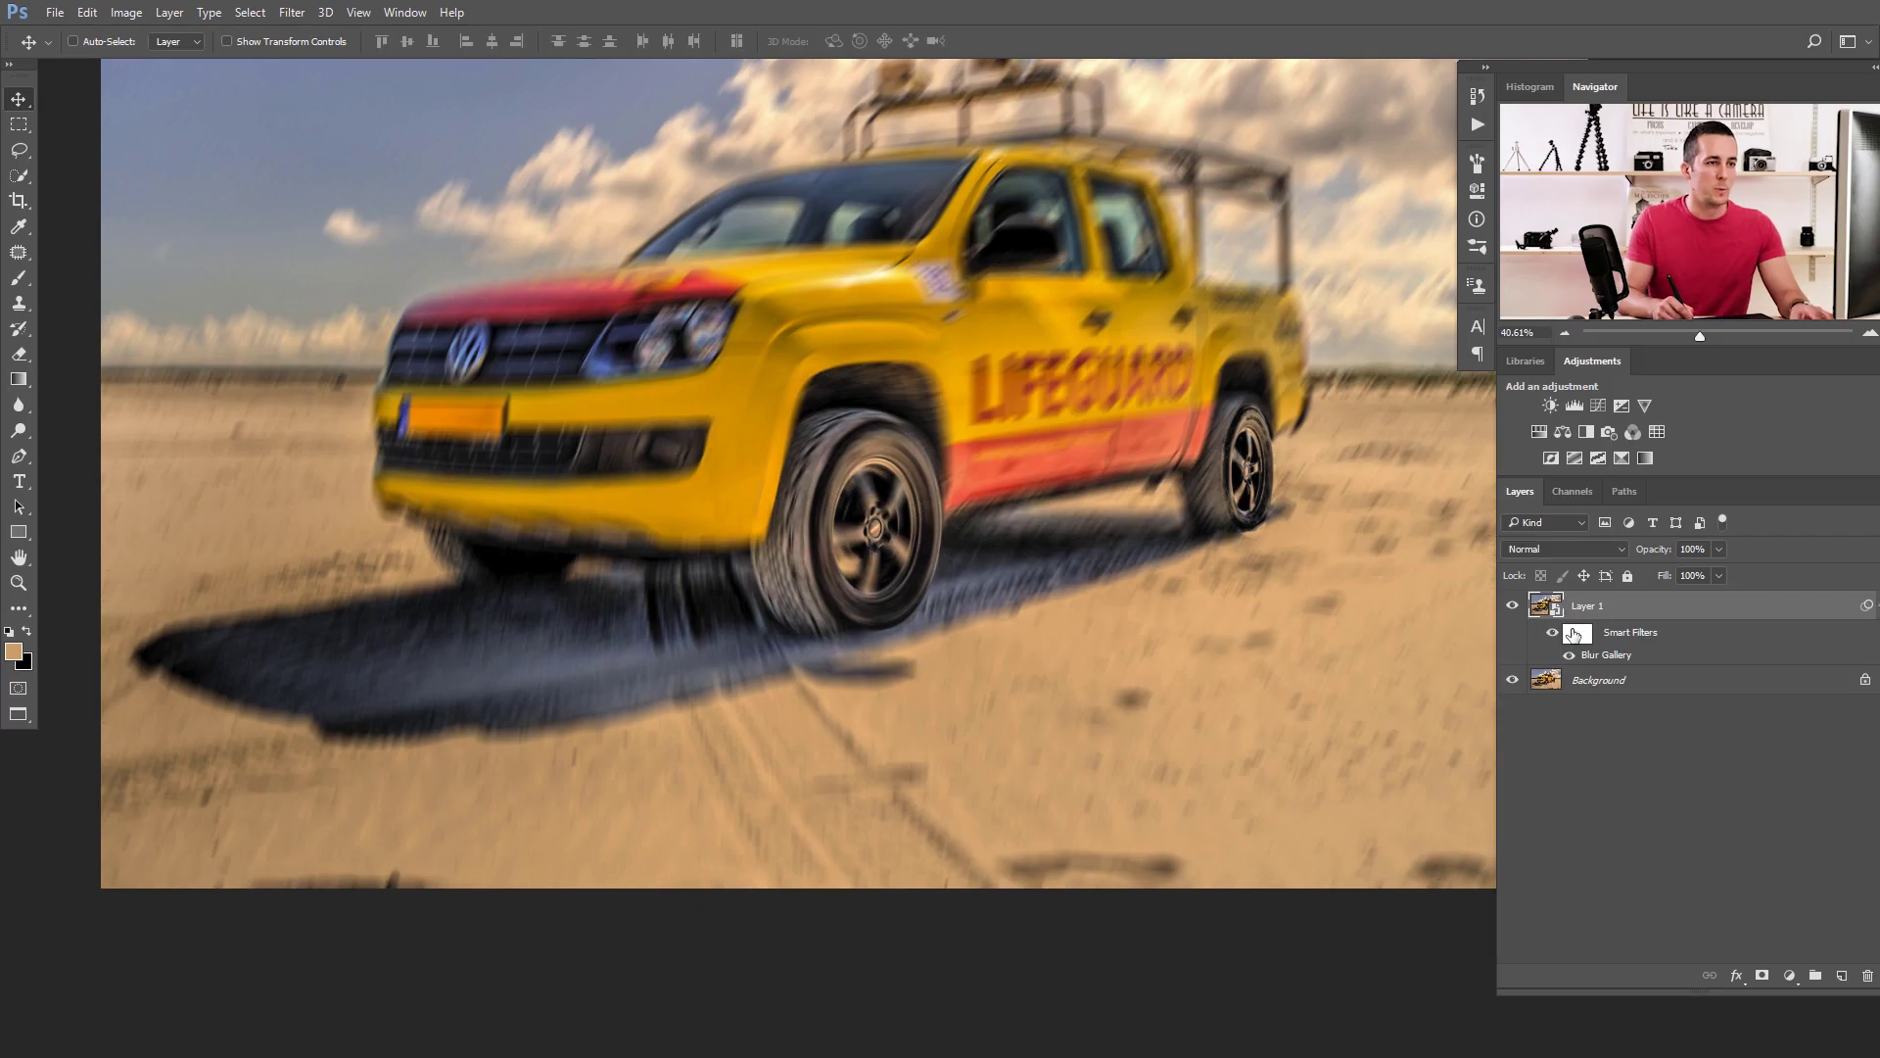
Add a layer mask to Layer 1 and invert it to black to hide the blur.
left_click(1762, 976)
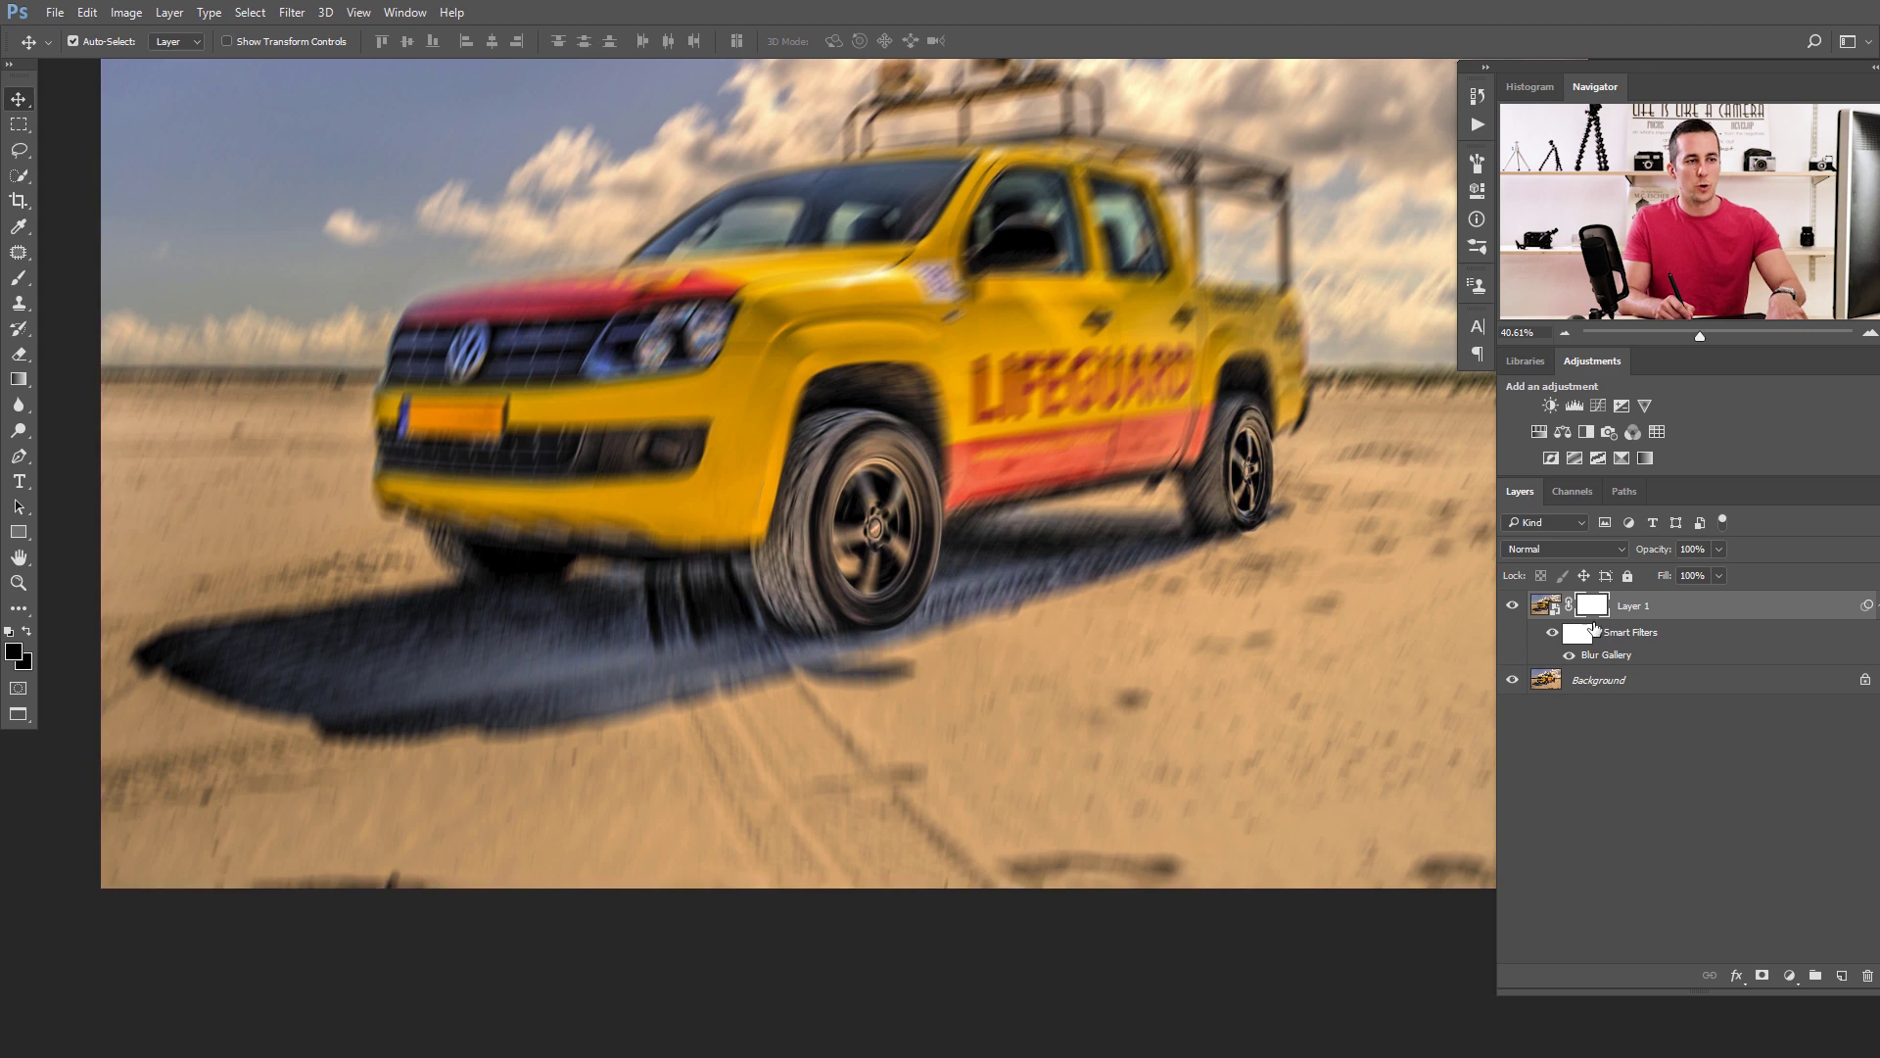
key("ctrl+i")
scroll(801, 474, "up", 3)
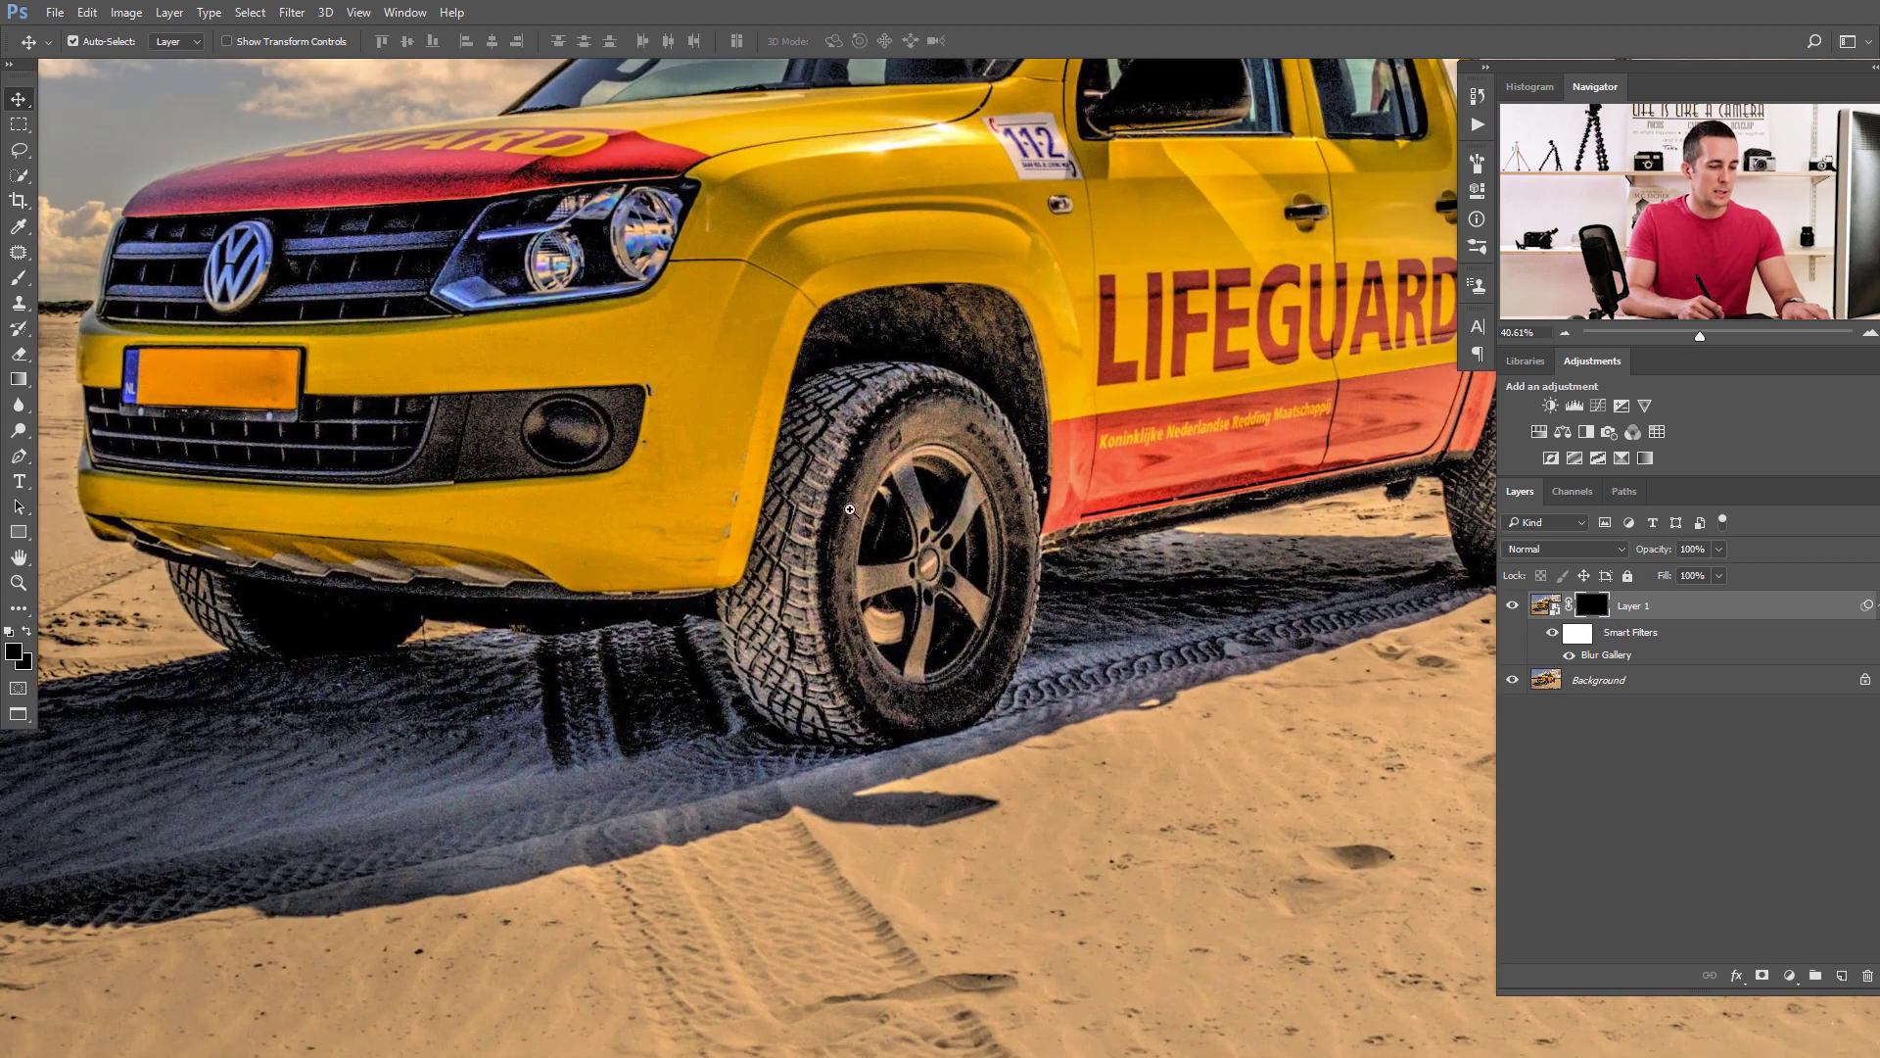
Set up a white brush at 100% opacity with about 53% hardness for painting on the mask.
key("b")
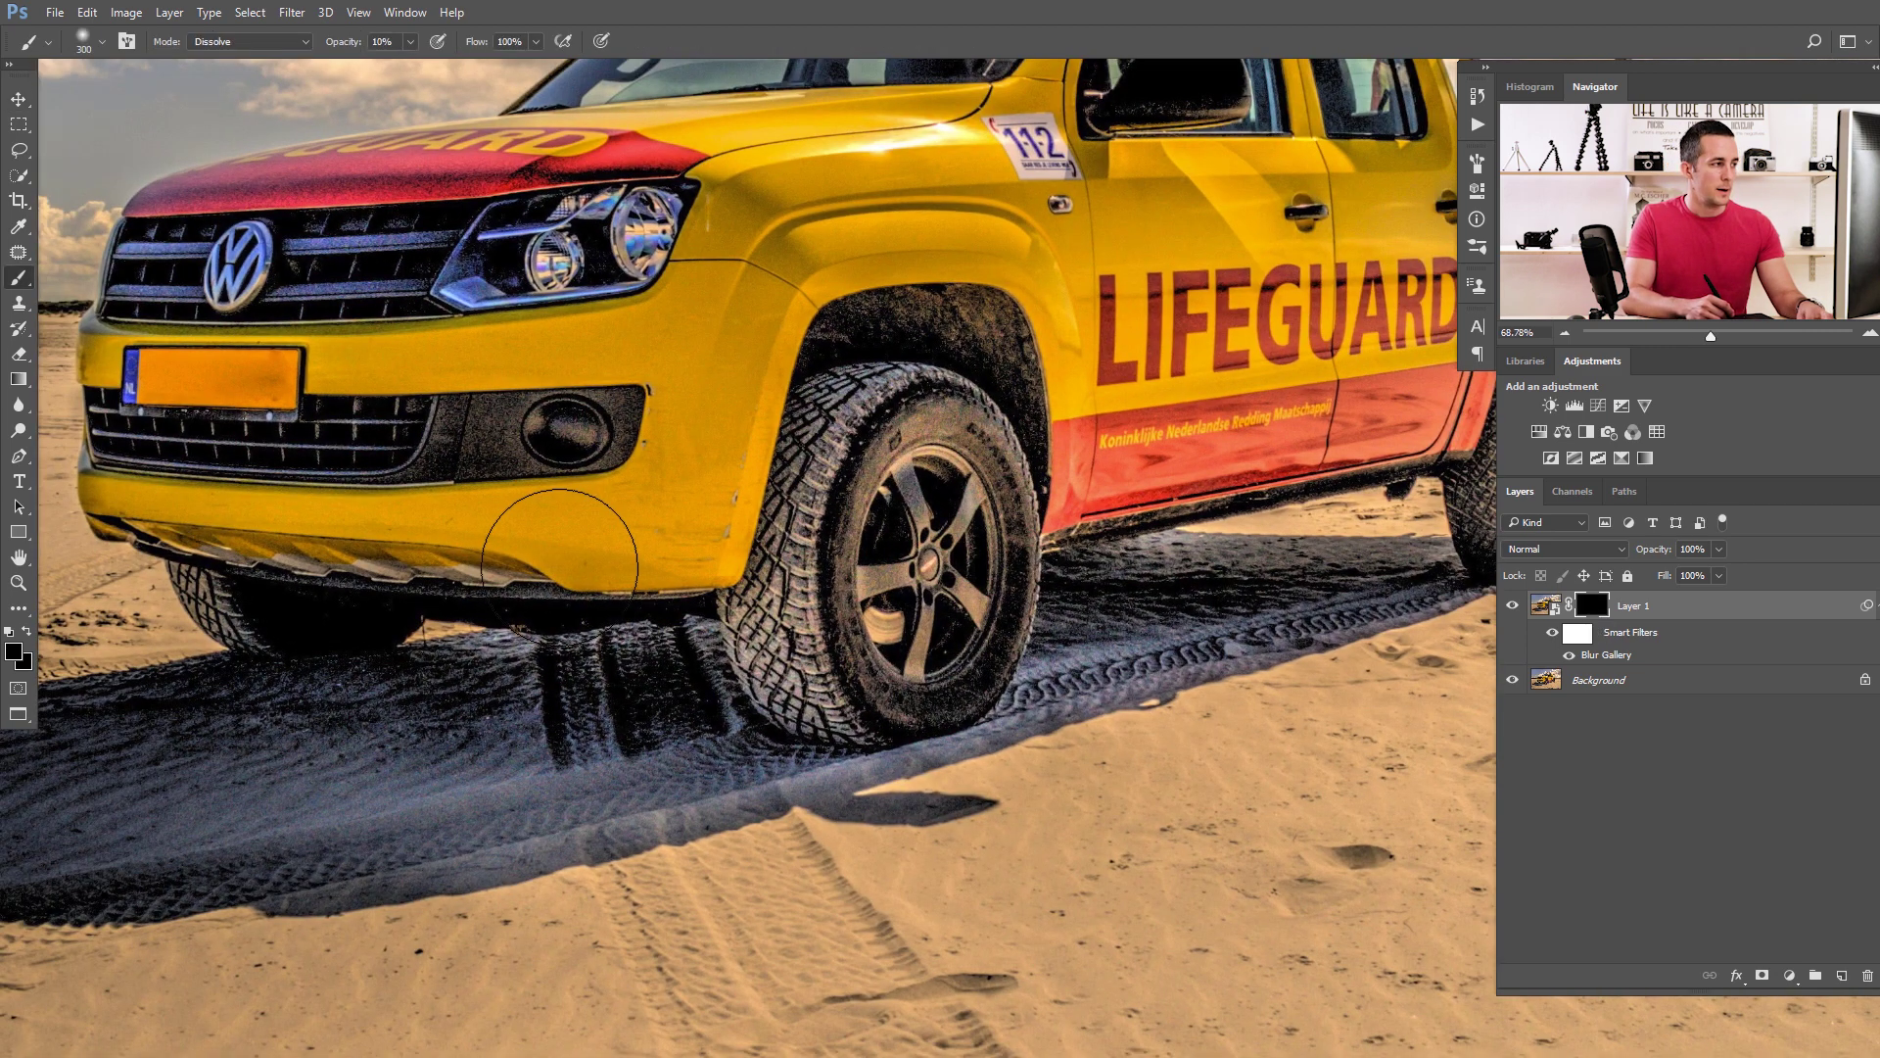
key("x")
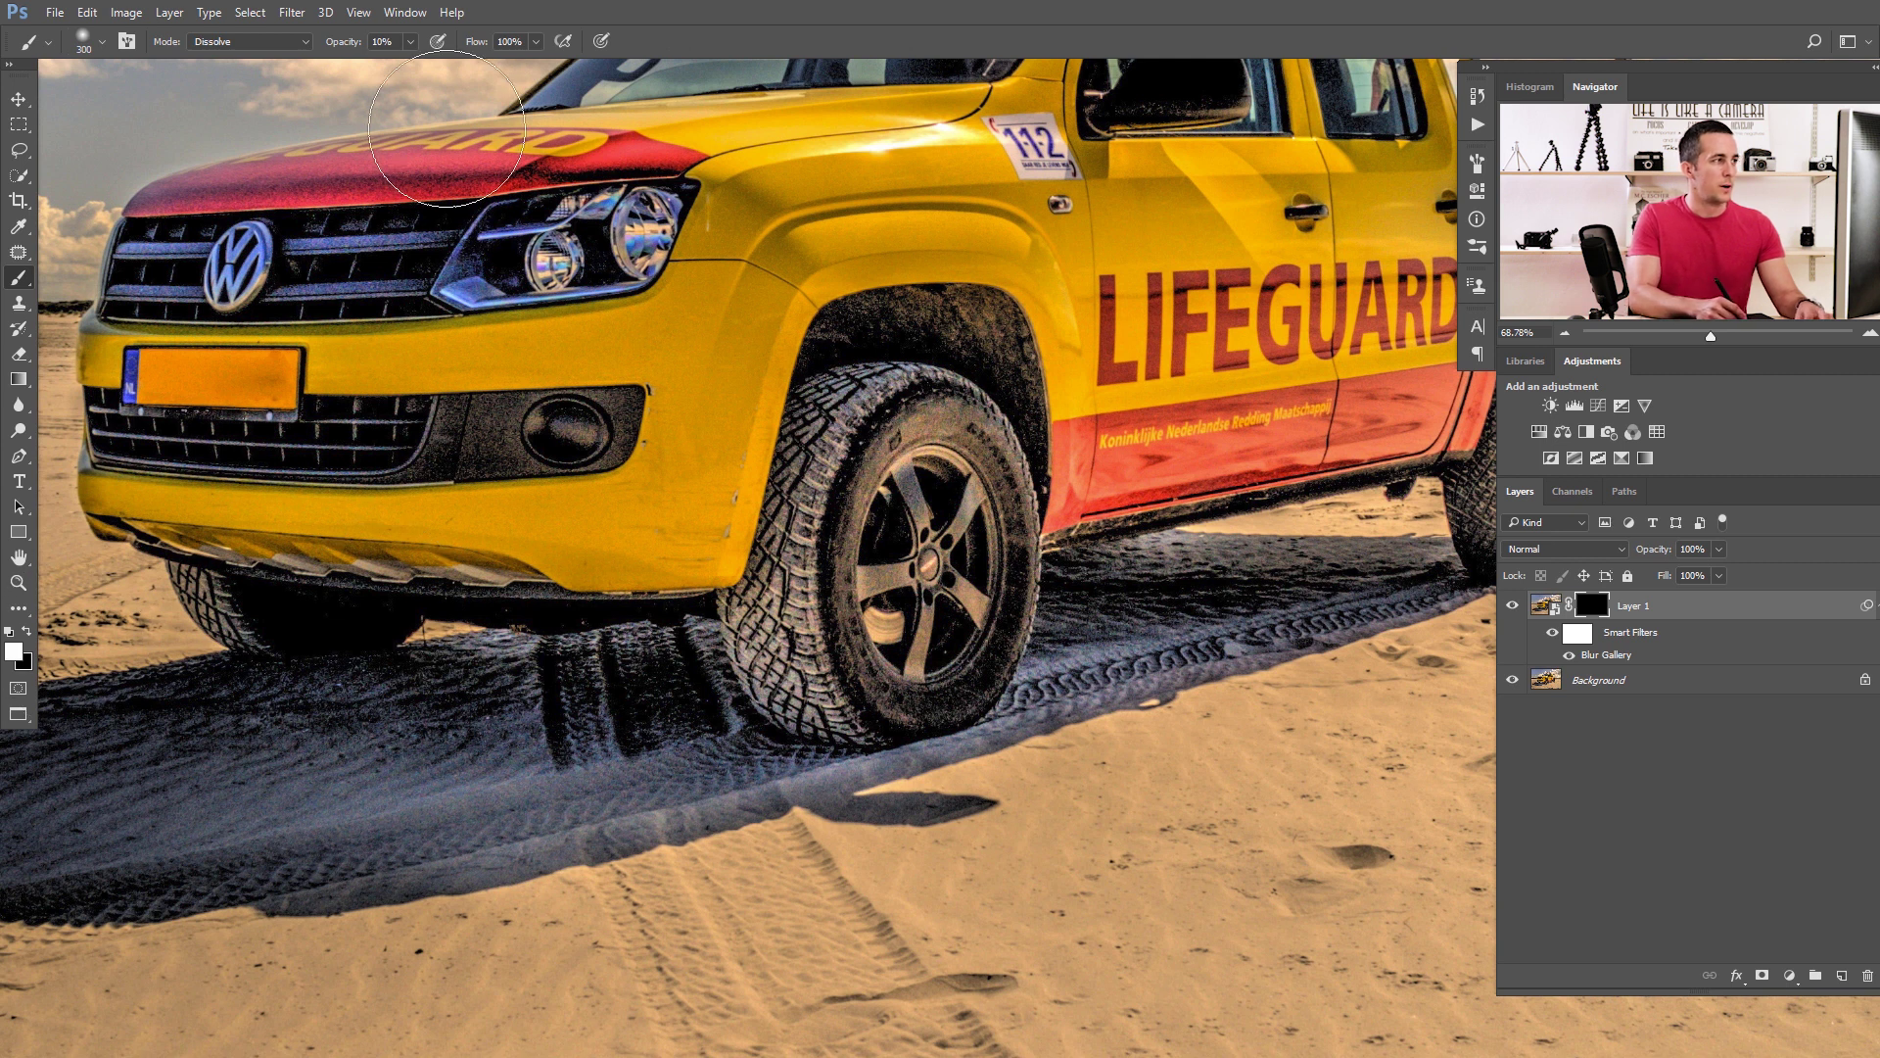
left_click_drag(343, 49, 477, 49)
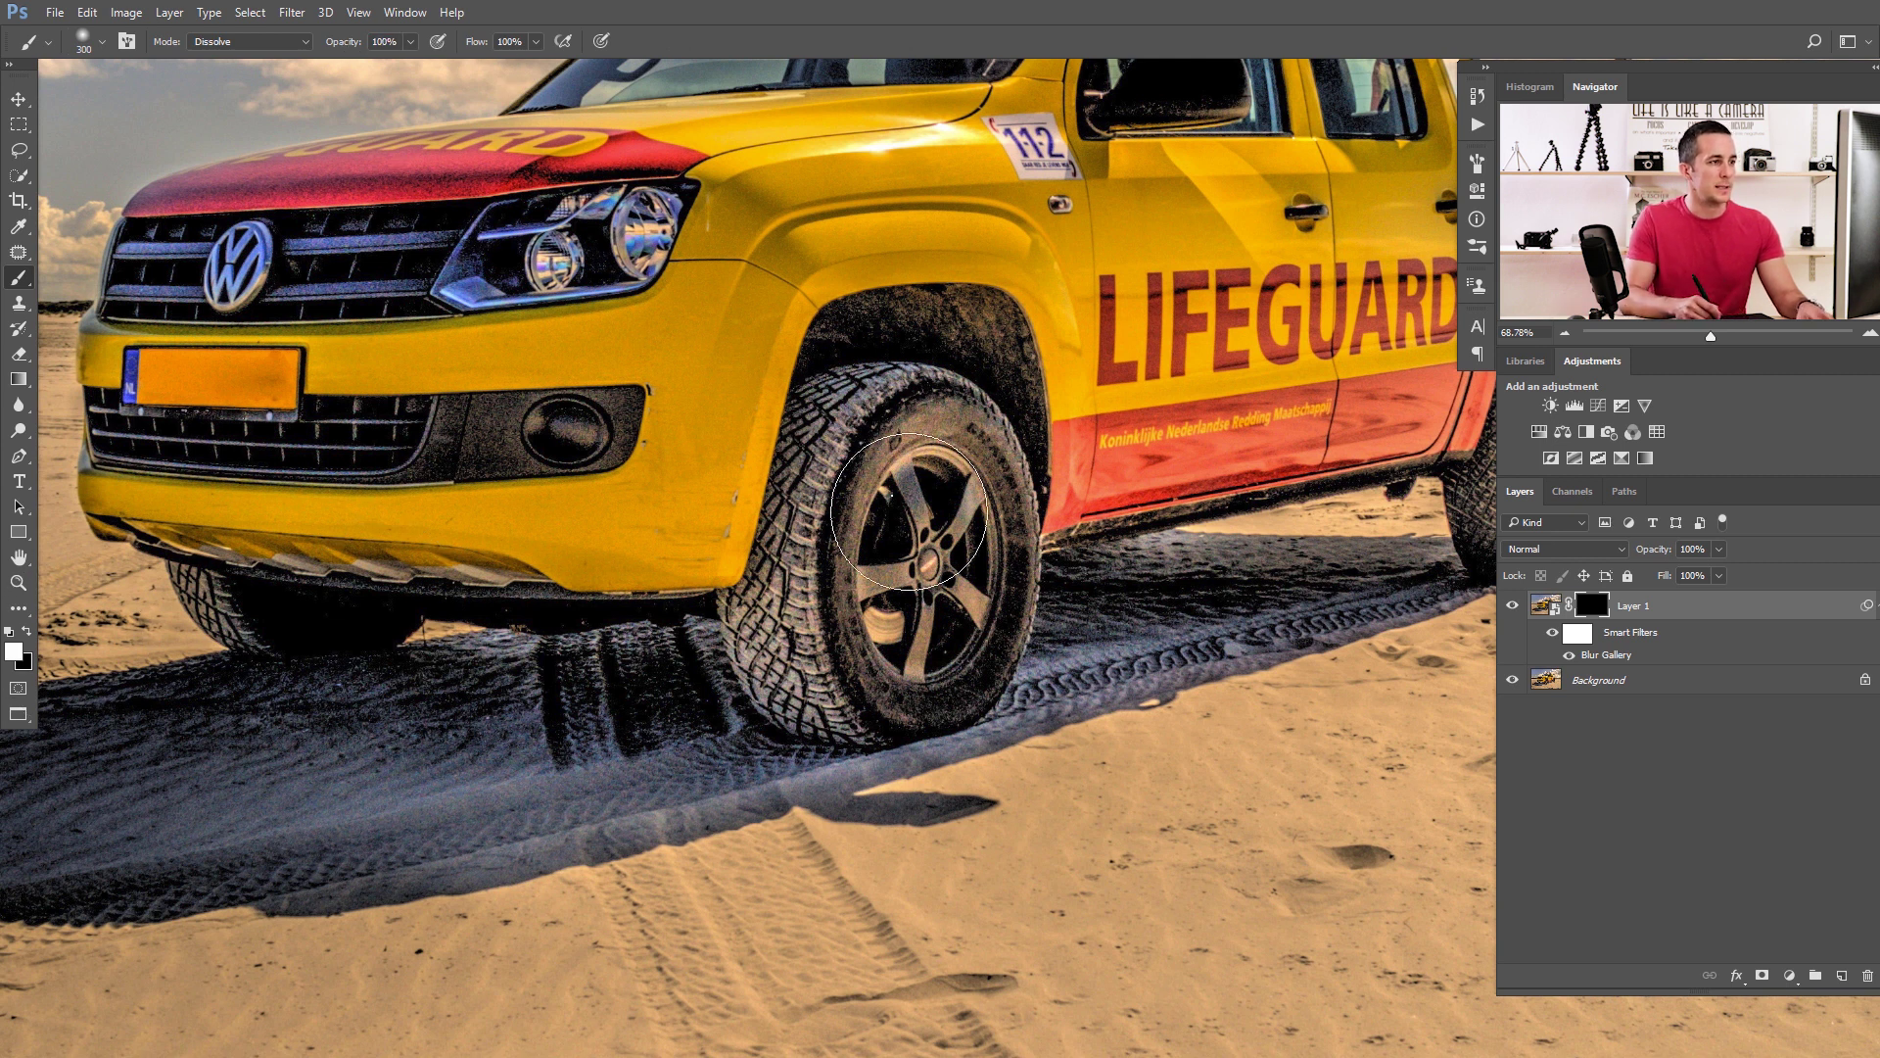
right_click(911, 510)
left_click_drag(1015, 589, 1034, 589)
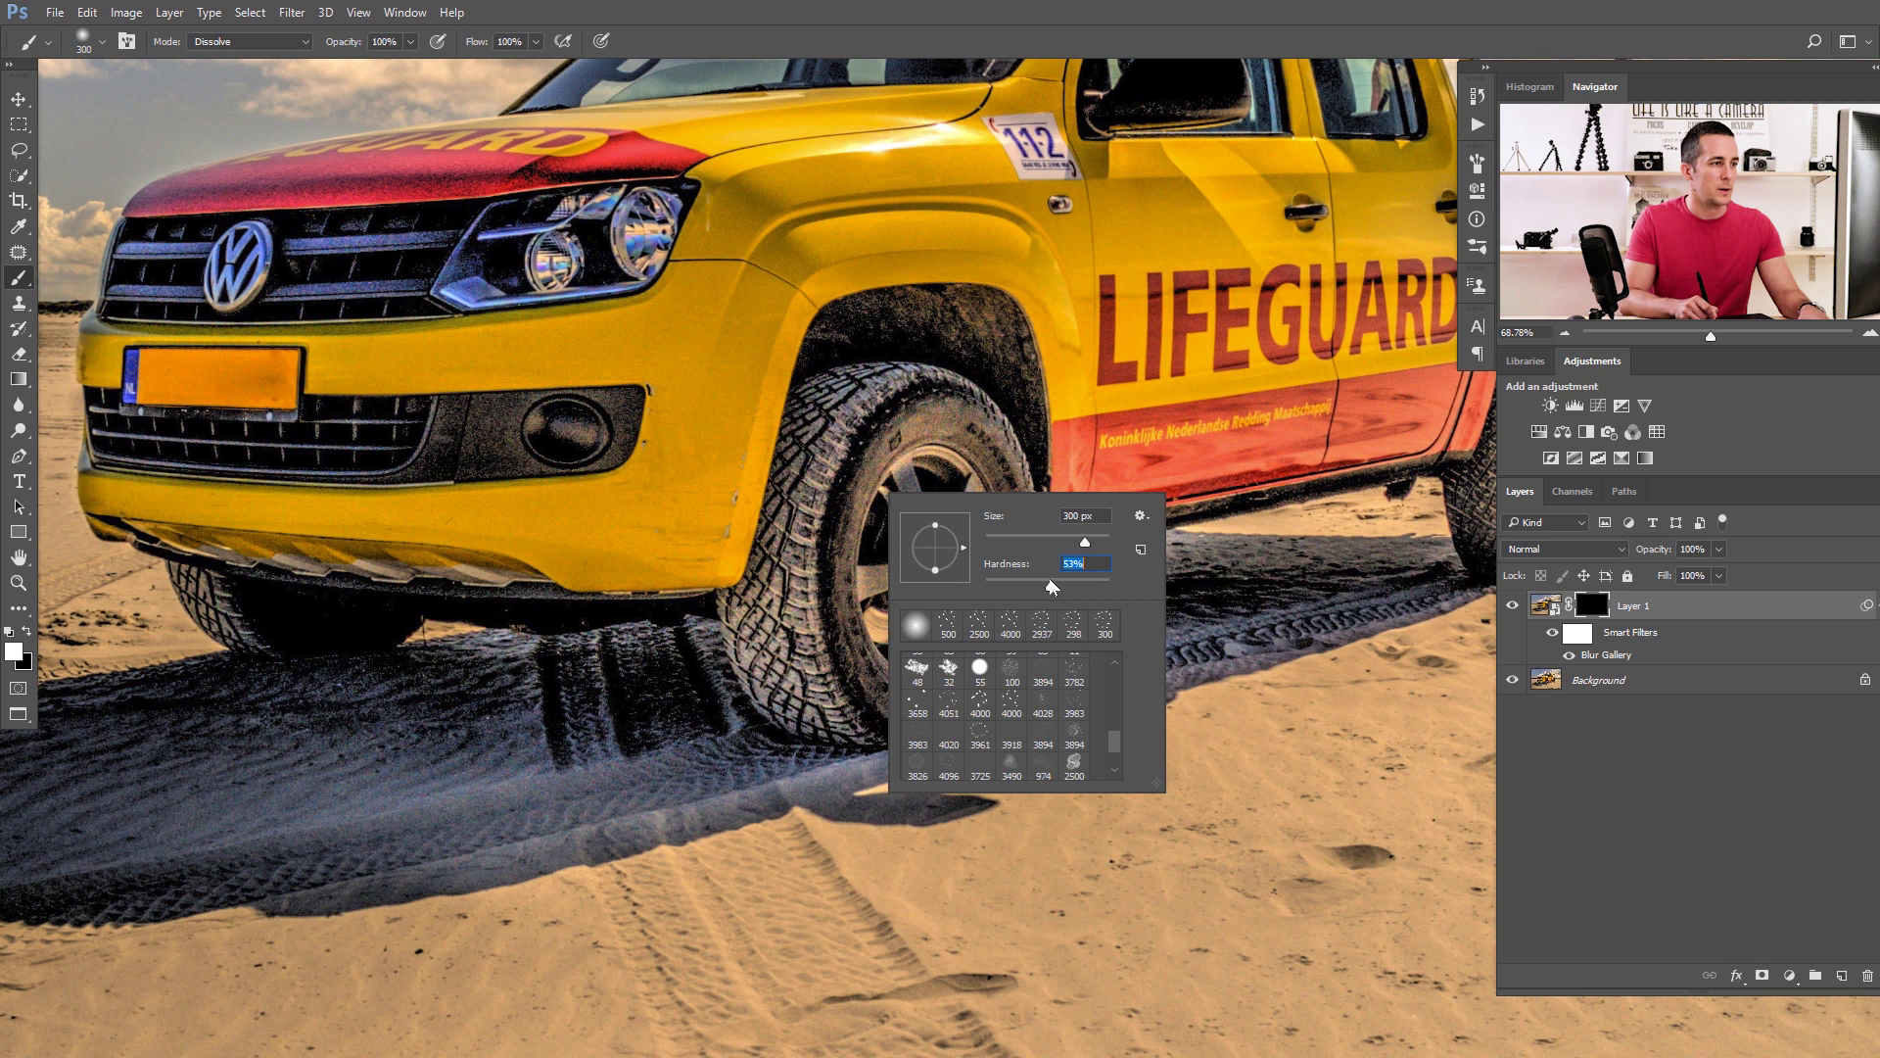
key("Return")
Reveal the blur on the face of the truck's front wheel by painting white on the mask with the 300 px brush.
left_click(908, 560)
key("ctrl+z")
left_click(917, 554)
Reduce the brush to 90 px and paint the blur in over the rest of the front tire and its tread.
key("bracketleft")
key("bracketleft")
key("bracketleft")
key("bracketleft")
key("bracketleft")
key("bracketleft")
key("bracketleft")
mouse_move(878, 657)
left_mouse_down()
mouse_move(857, 595)
mouse_move(892, 665)
mouse_move(967, 693)
mouse_move(999, 642)
mouse_move(1015, 542)
mouse_move(1000, 630)
mouse_move(999, 461)
mouse_move(955, 404)
mouse_move(894, 399)
mouse_move(914, 391)
mouse_move(849, 417)
mouse_move(909, 401)
mouse_move(869, 388)
mouse_move(814, 452)
mouse_move(824, 396)
mouse_move(797, 563)
mouse_move(766, 627)
mouse_move(781, 579)
mouse_move(741, 631)
mouse_move(745, 615)
mouse_move(824, 695)
mouse_move(784, 698)
mouse_move(886, 715)
left_mouse_up()
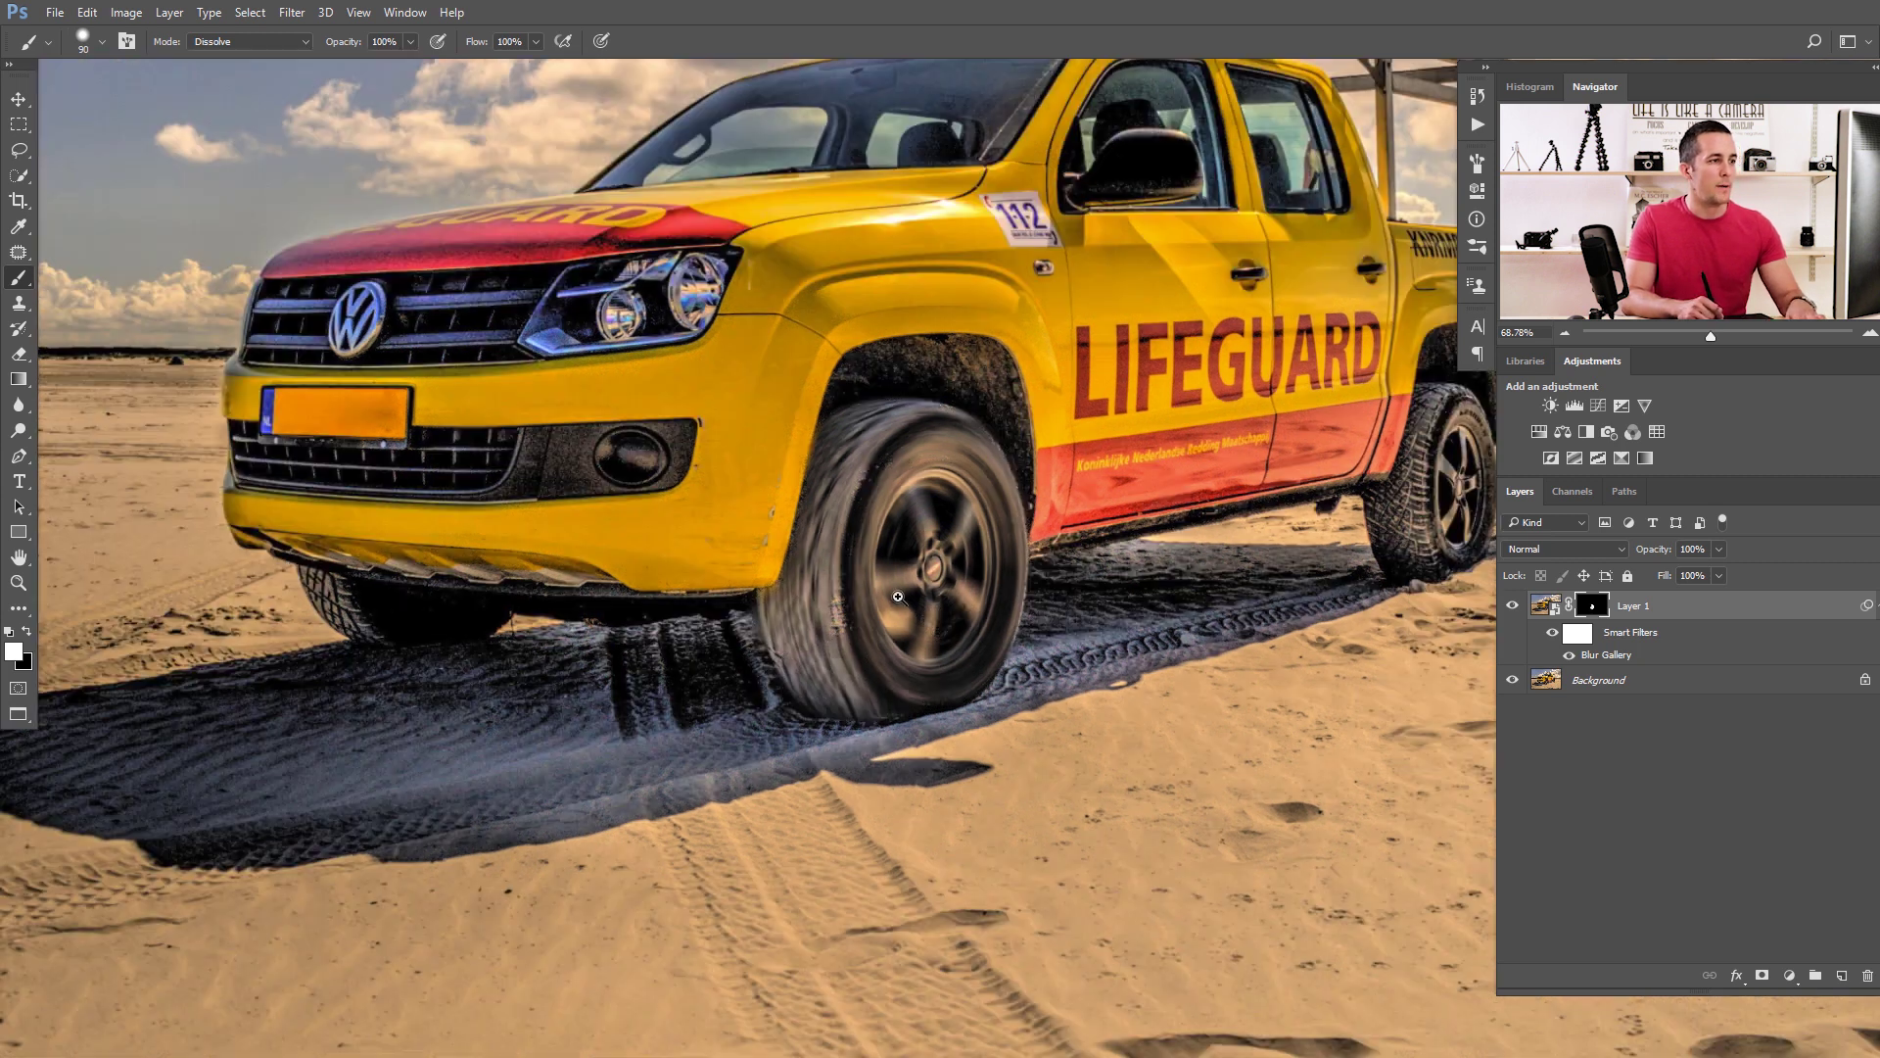
left_click_drag(898, 597, 794, 594)
left_click_drag(935, 580, 980, 576)
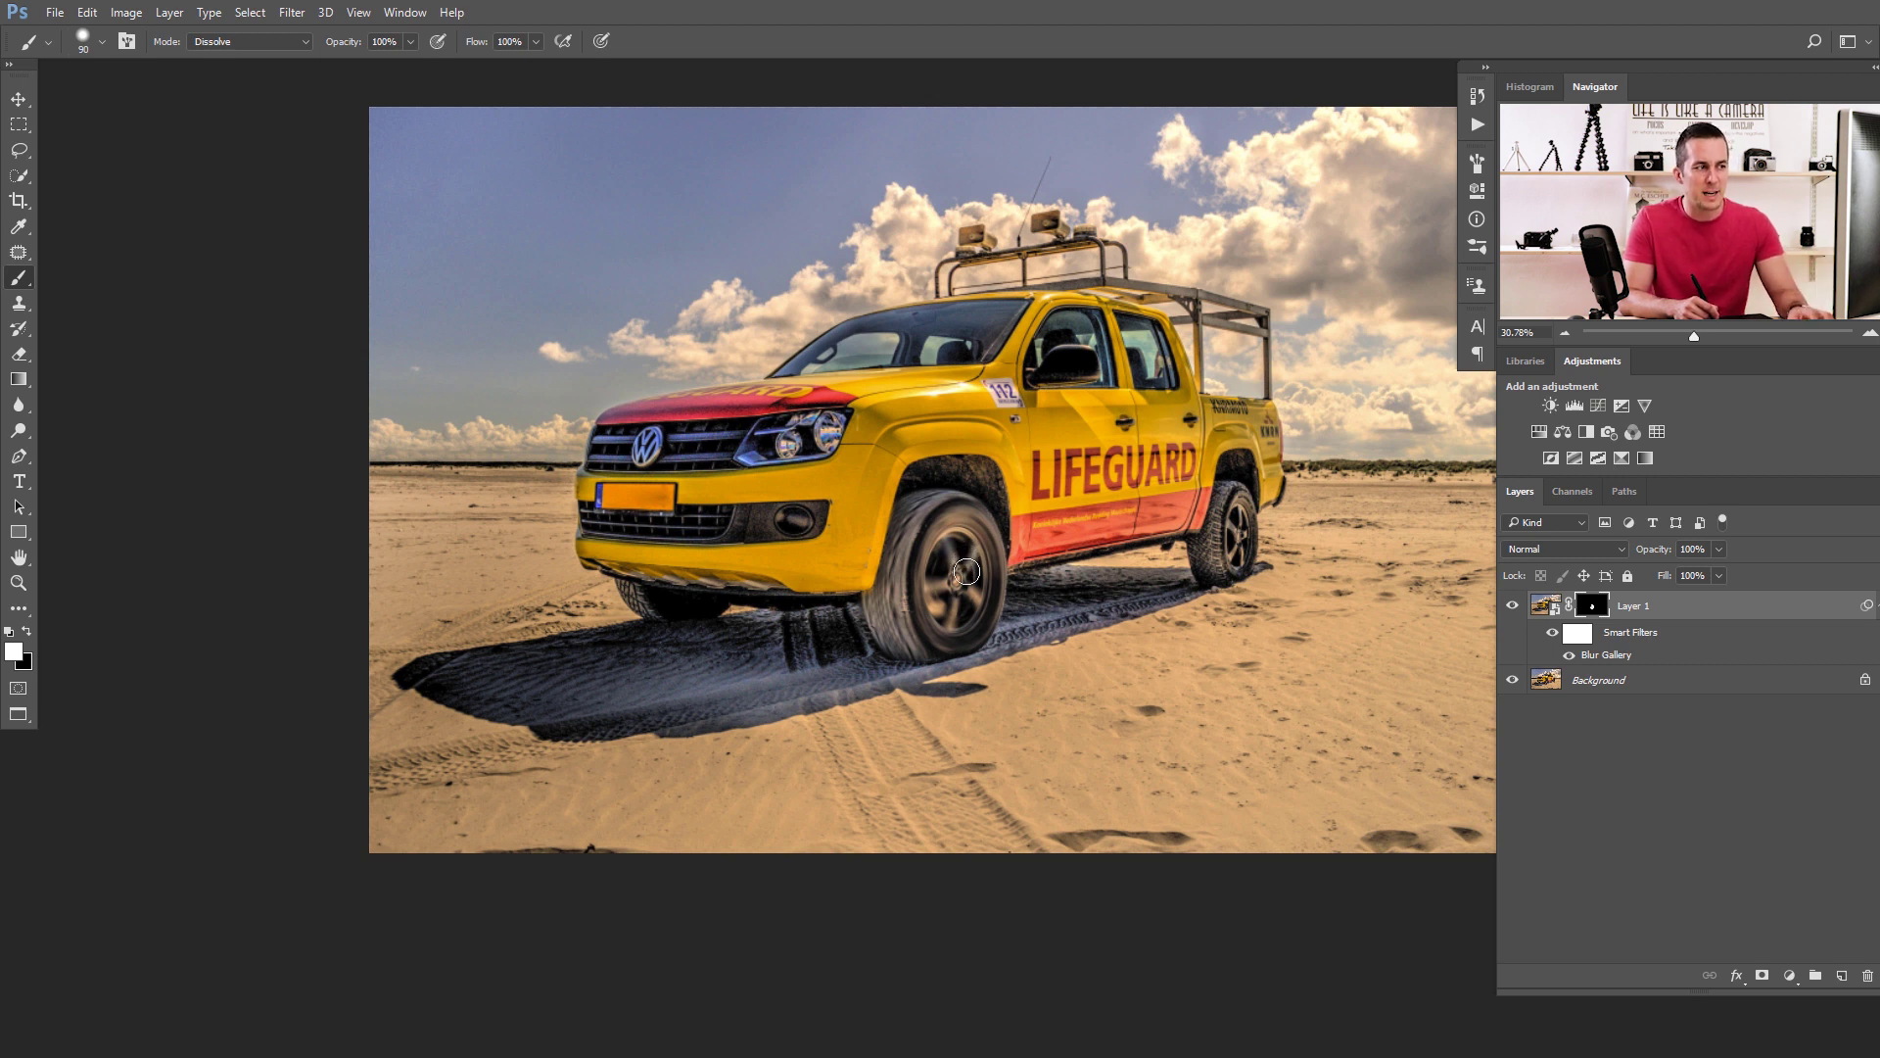
Paint white on the mask over the rear wheel's face to reveal its spin blur.
scroll(955, 549, "up", 3)
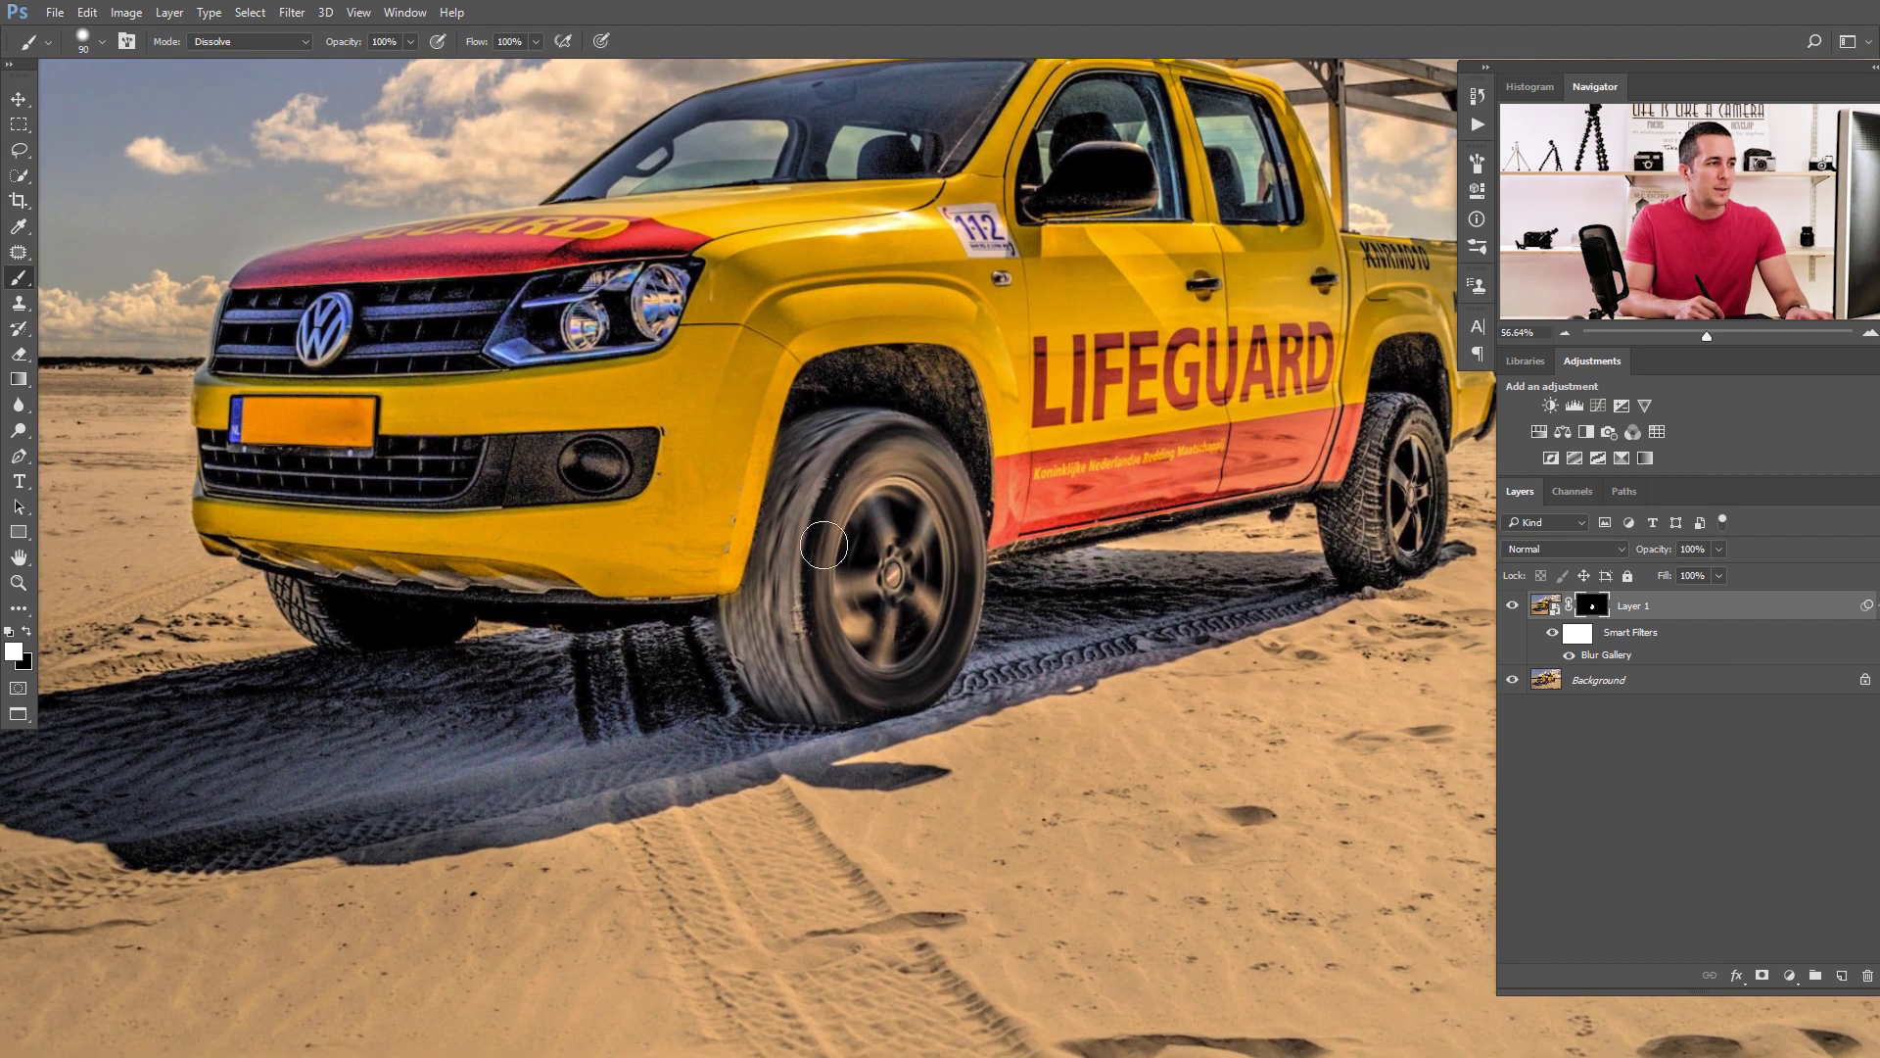
scroll(916, 573, "right", 2)
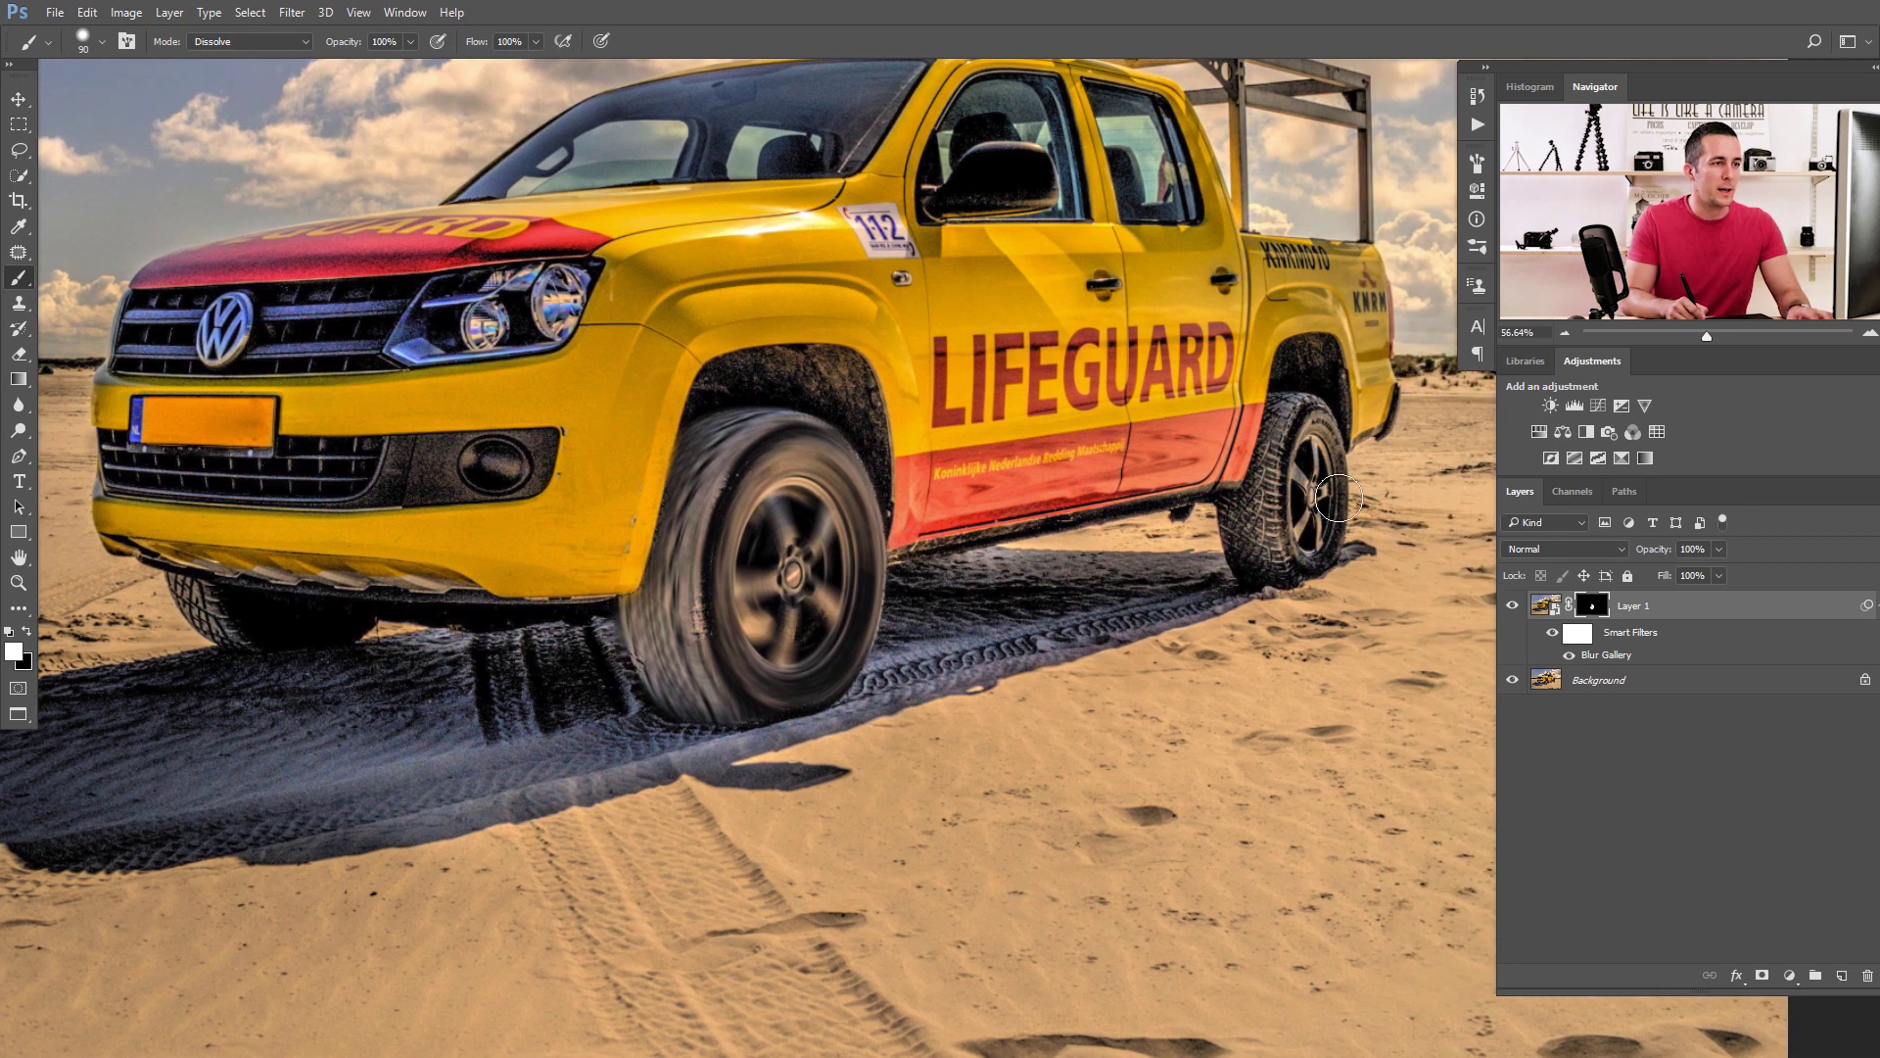
mouse_move(1333, 472)
left_mouse_down()
mouse_move(1310, 537)
mouse_move(1322, 464)
mouse_move(1296, 495)
mouse_move(1315, 442)
left_mouse_up()
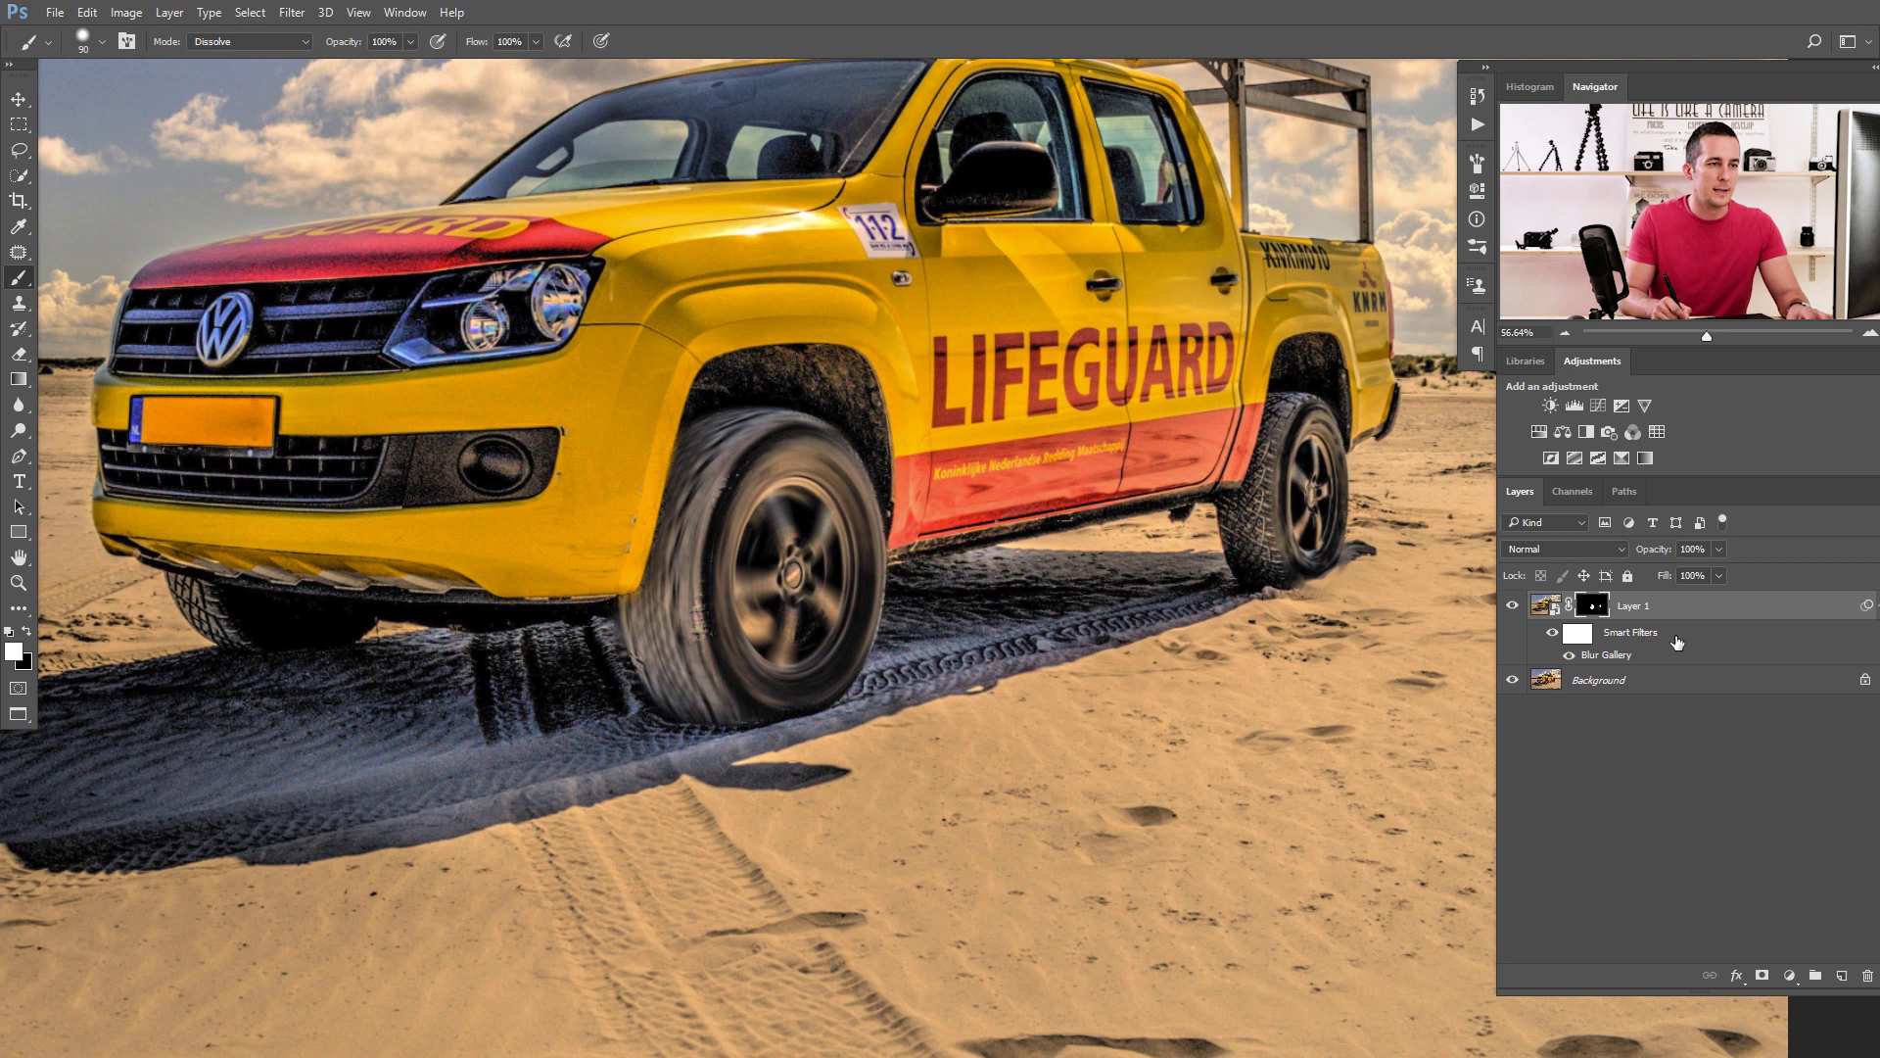
Reopen the Blur Gallery filter and draw a second blur path curved along the rear tire's tread.
double_click(1606, 657)
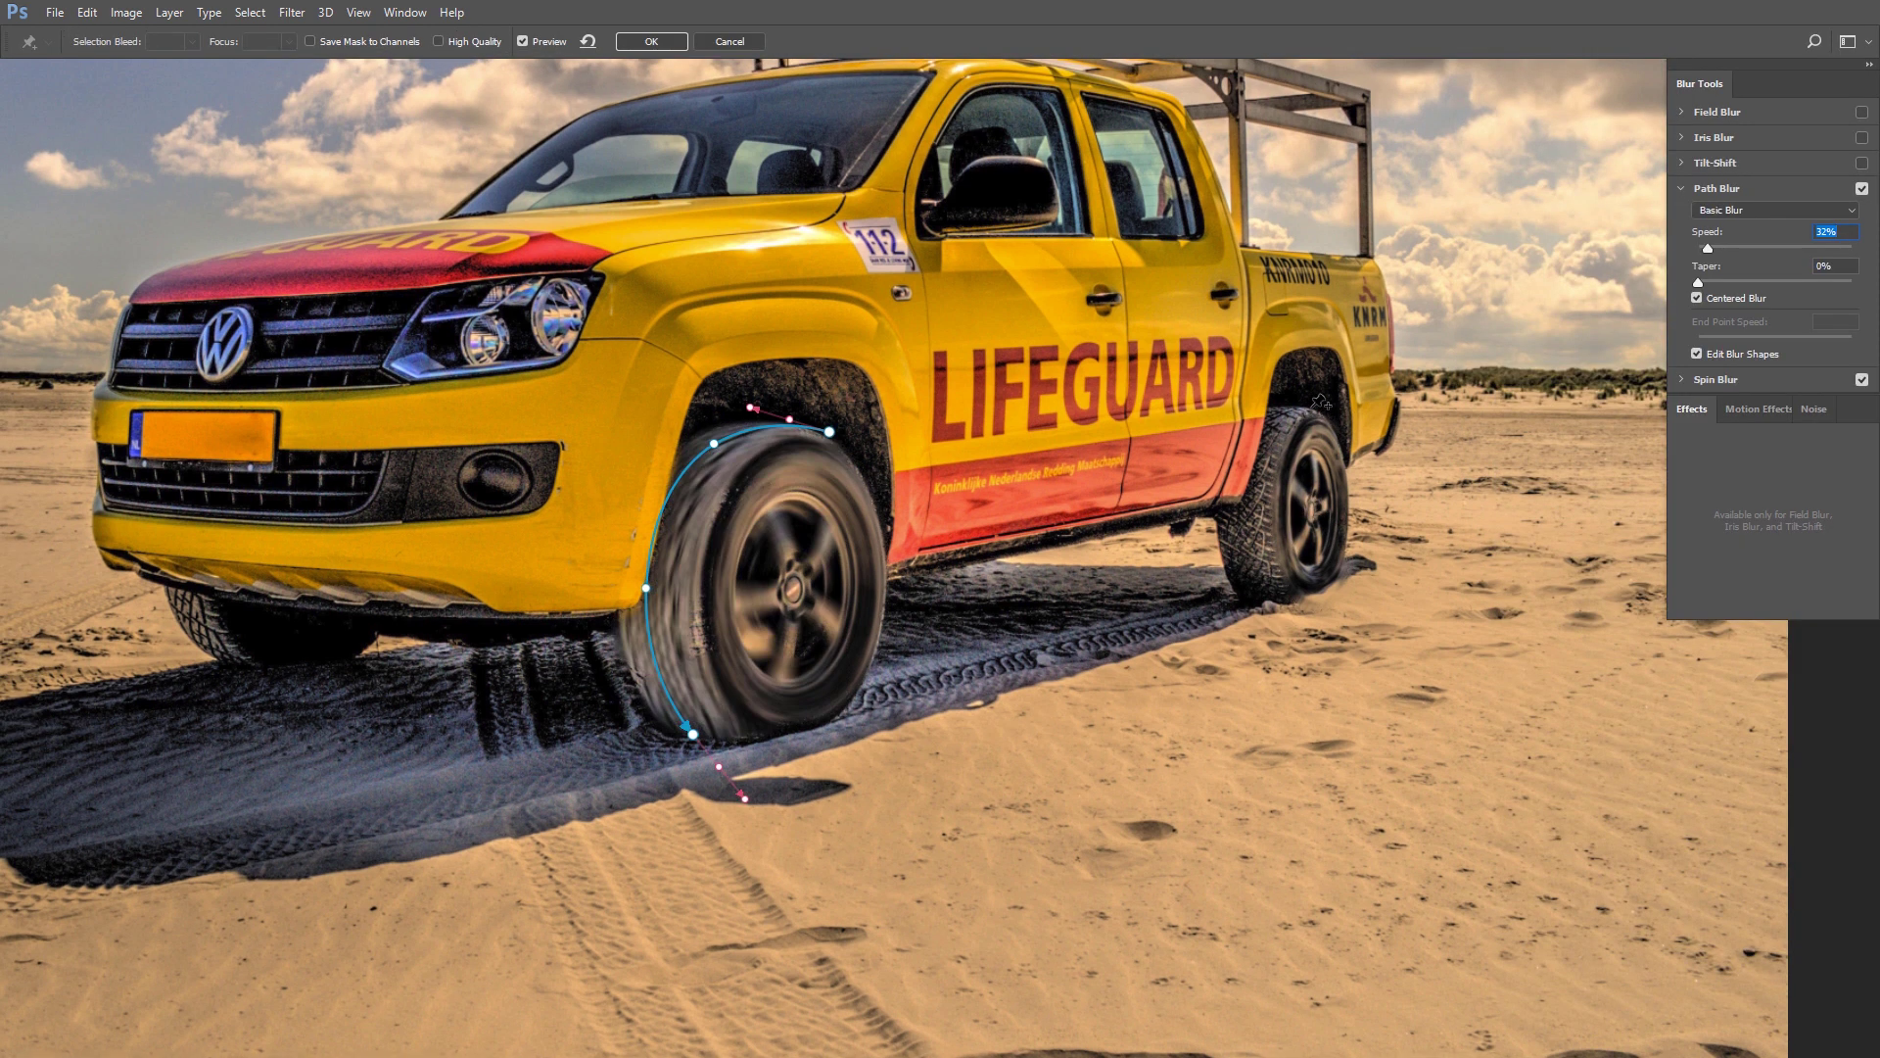
left_click_drag(1263, 519, 1260, 596)
left_click(1264, 596)
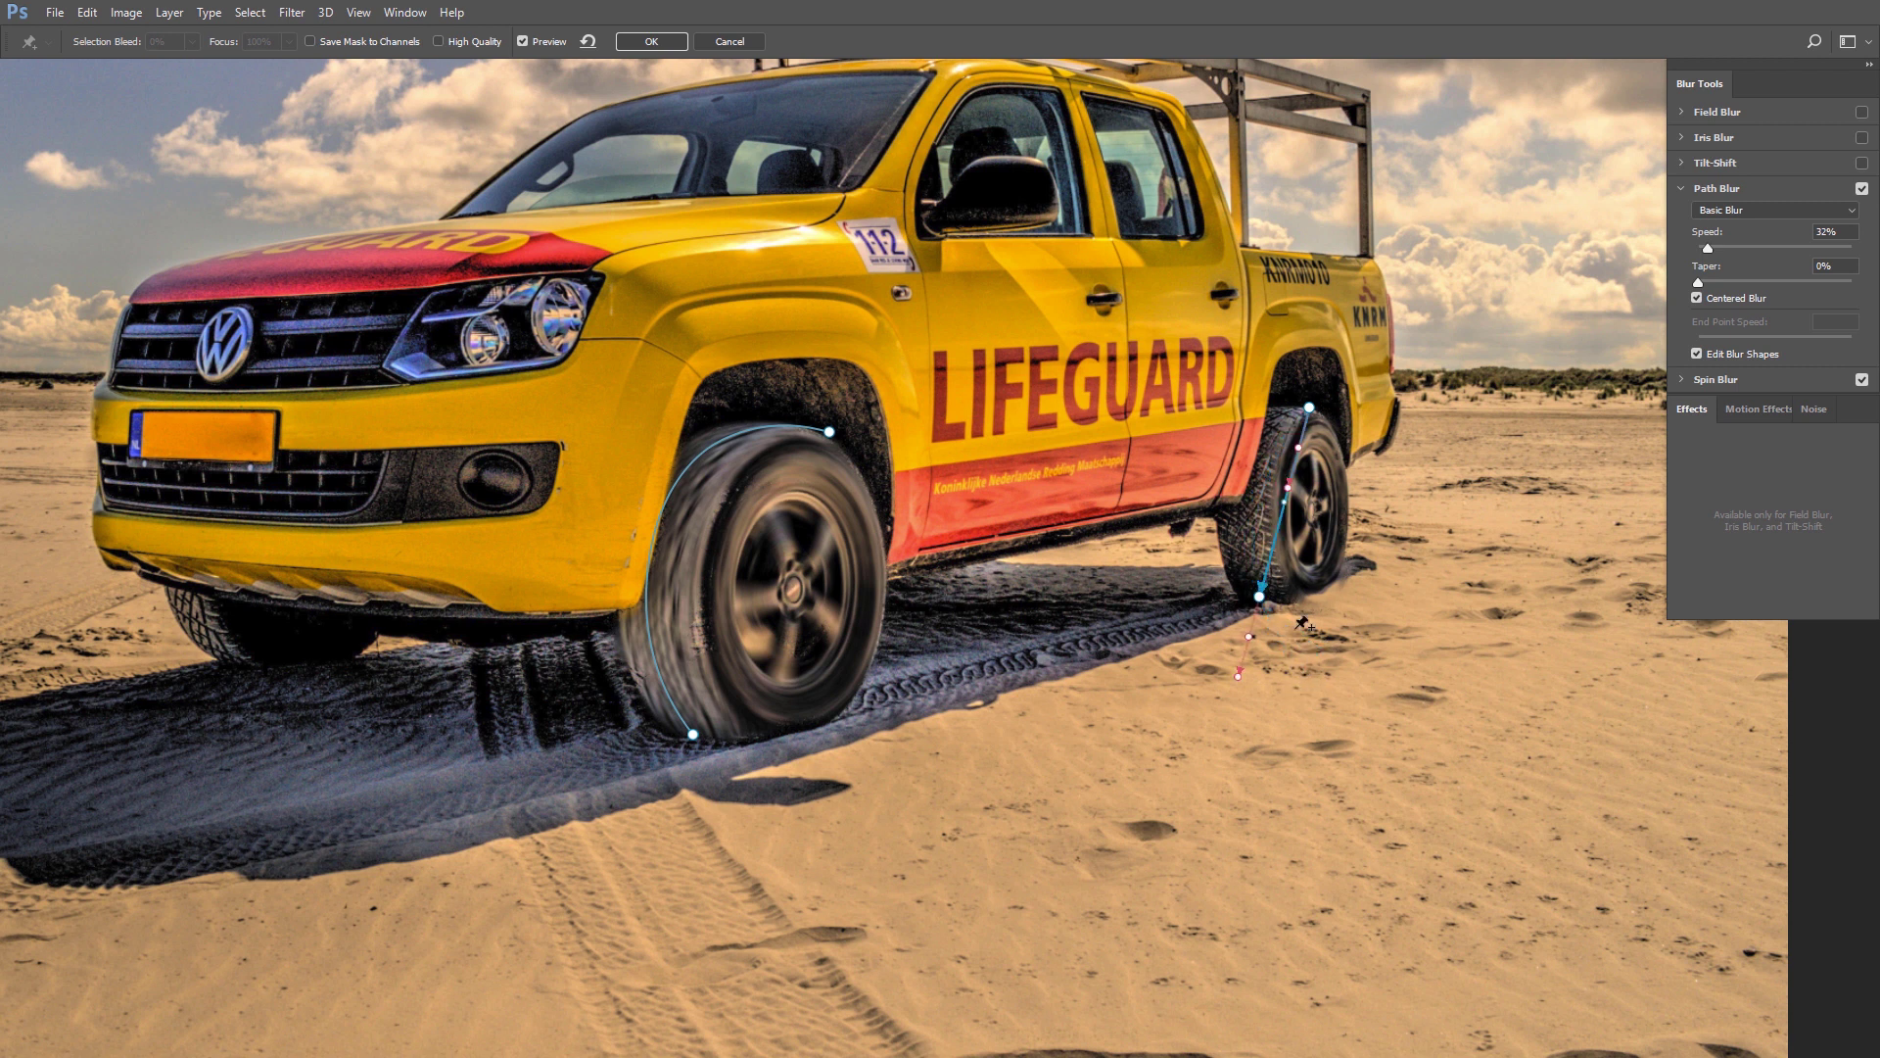
left_click_drag(1286, 495, 1267, 460)
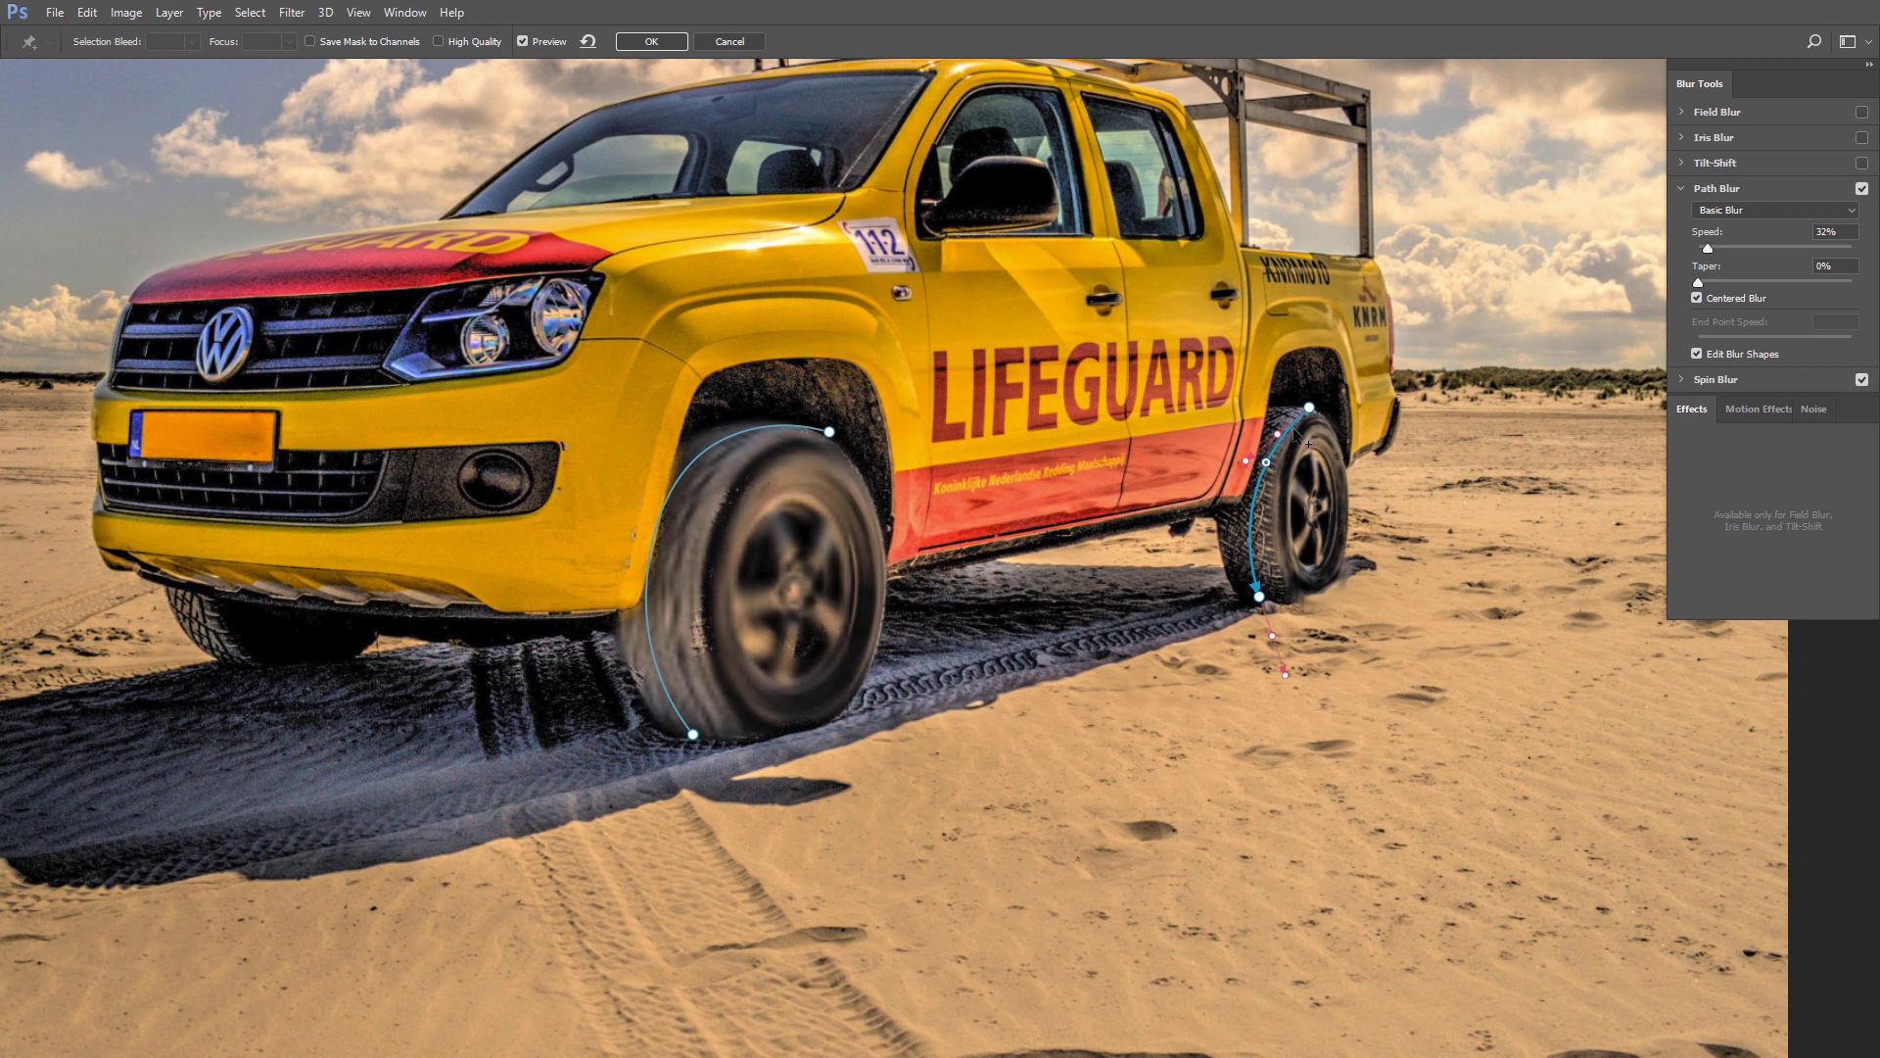
left_click(1283, 414)
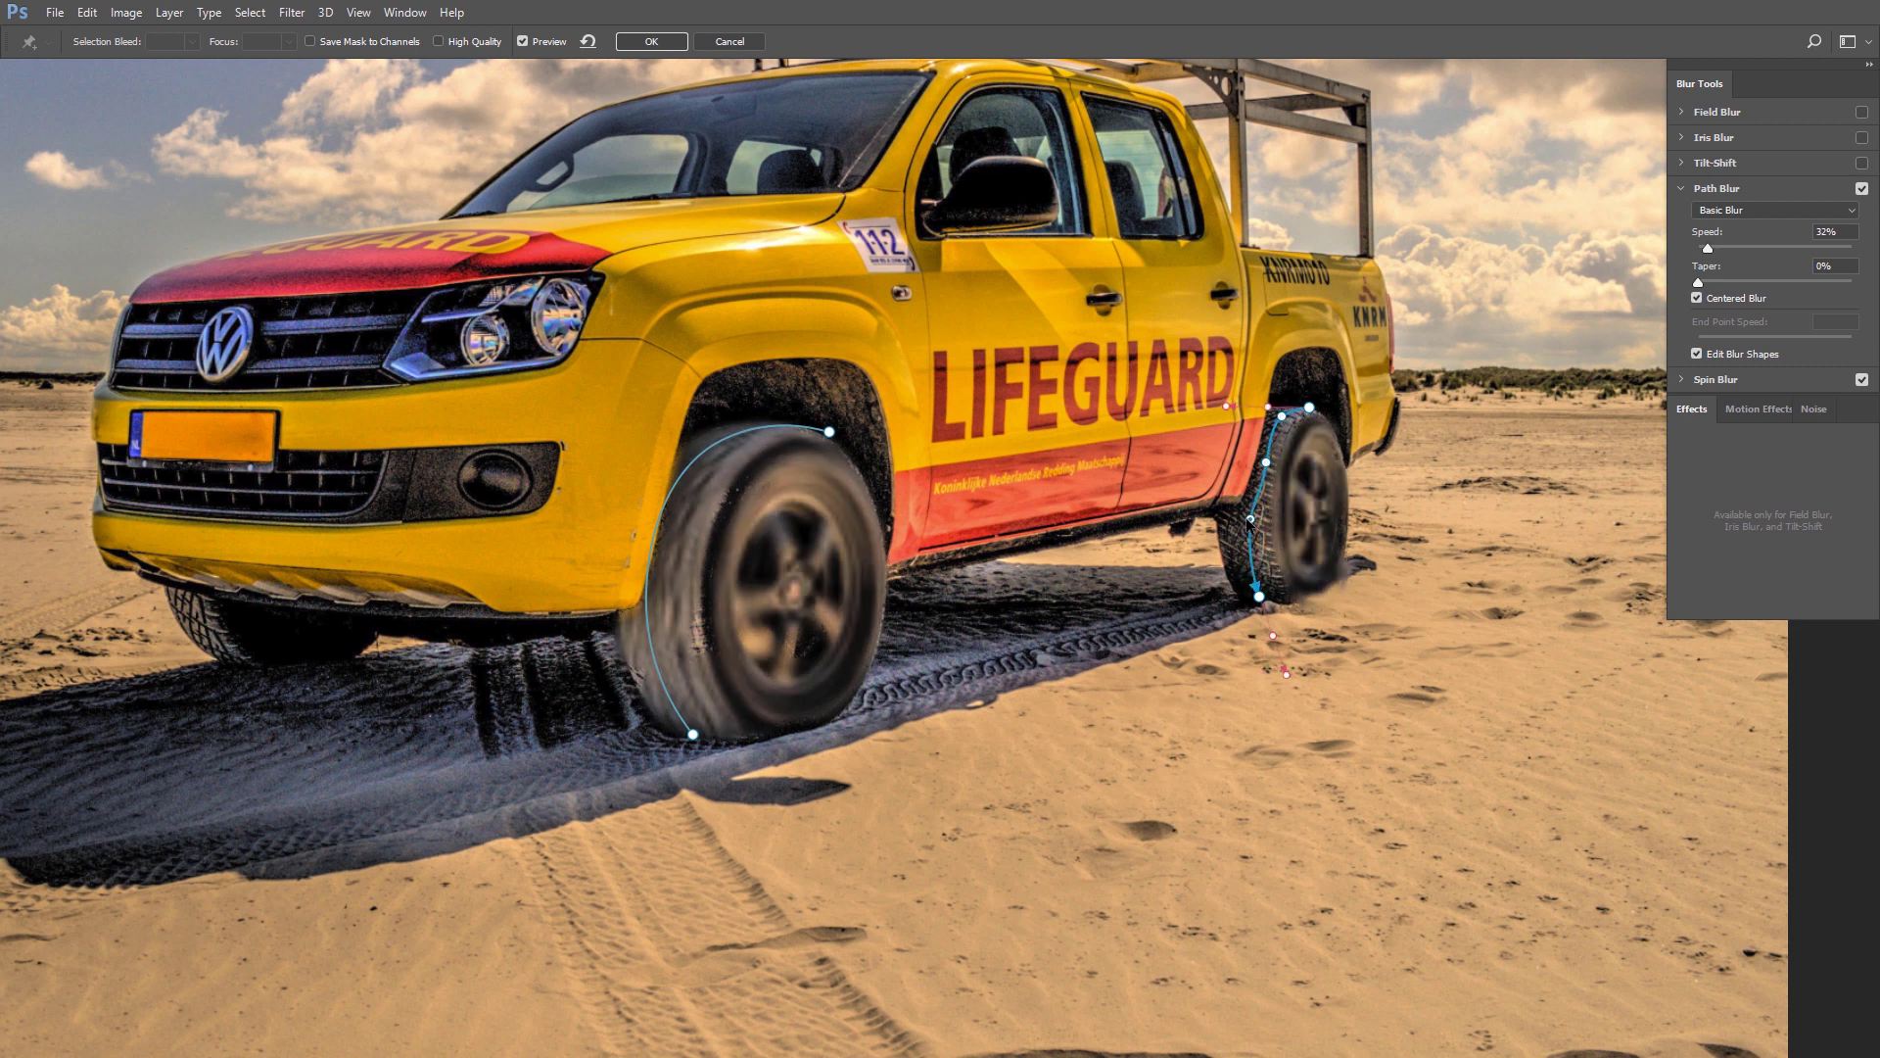
left_click_drag(1268, 461, 1240, 495)
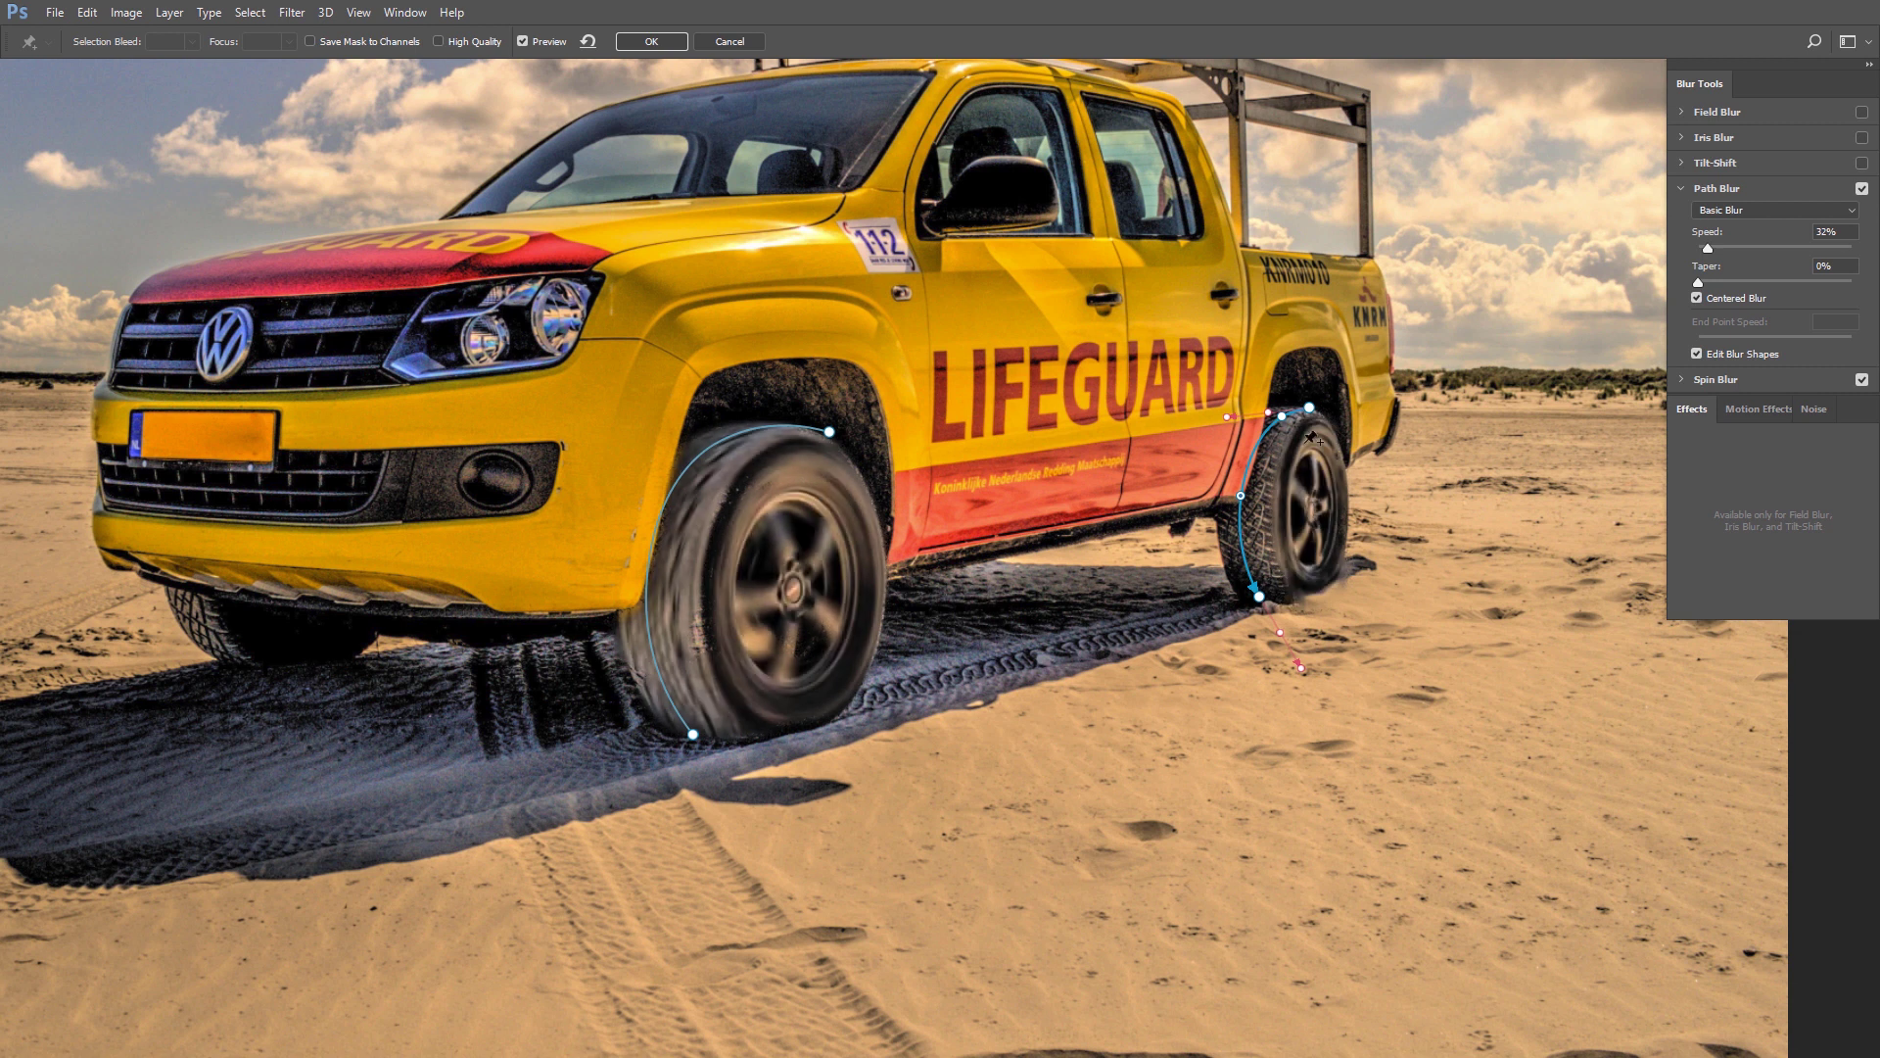
Set the Path Blur speed to 38% and apply the updated filter.
left_click_drag(1709, 249, 1712, 250)
left_click_drag(1286, 524, 1212, 541)
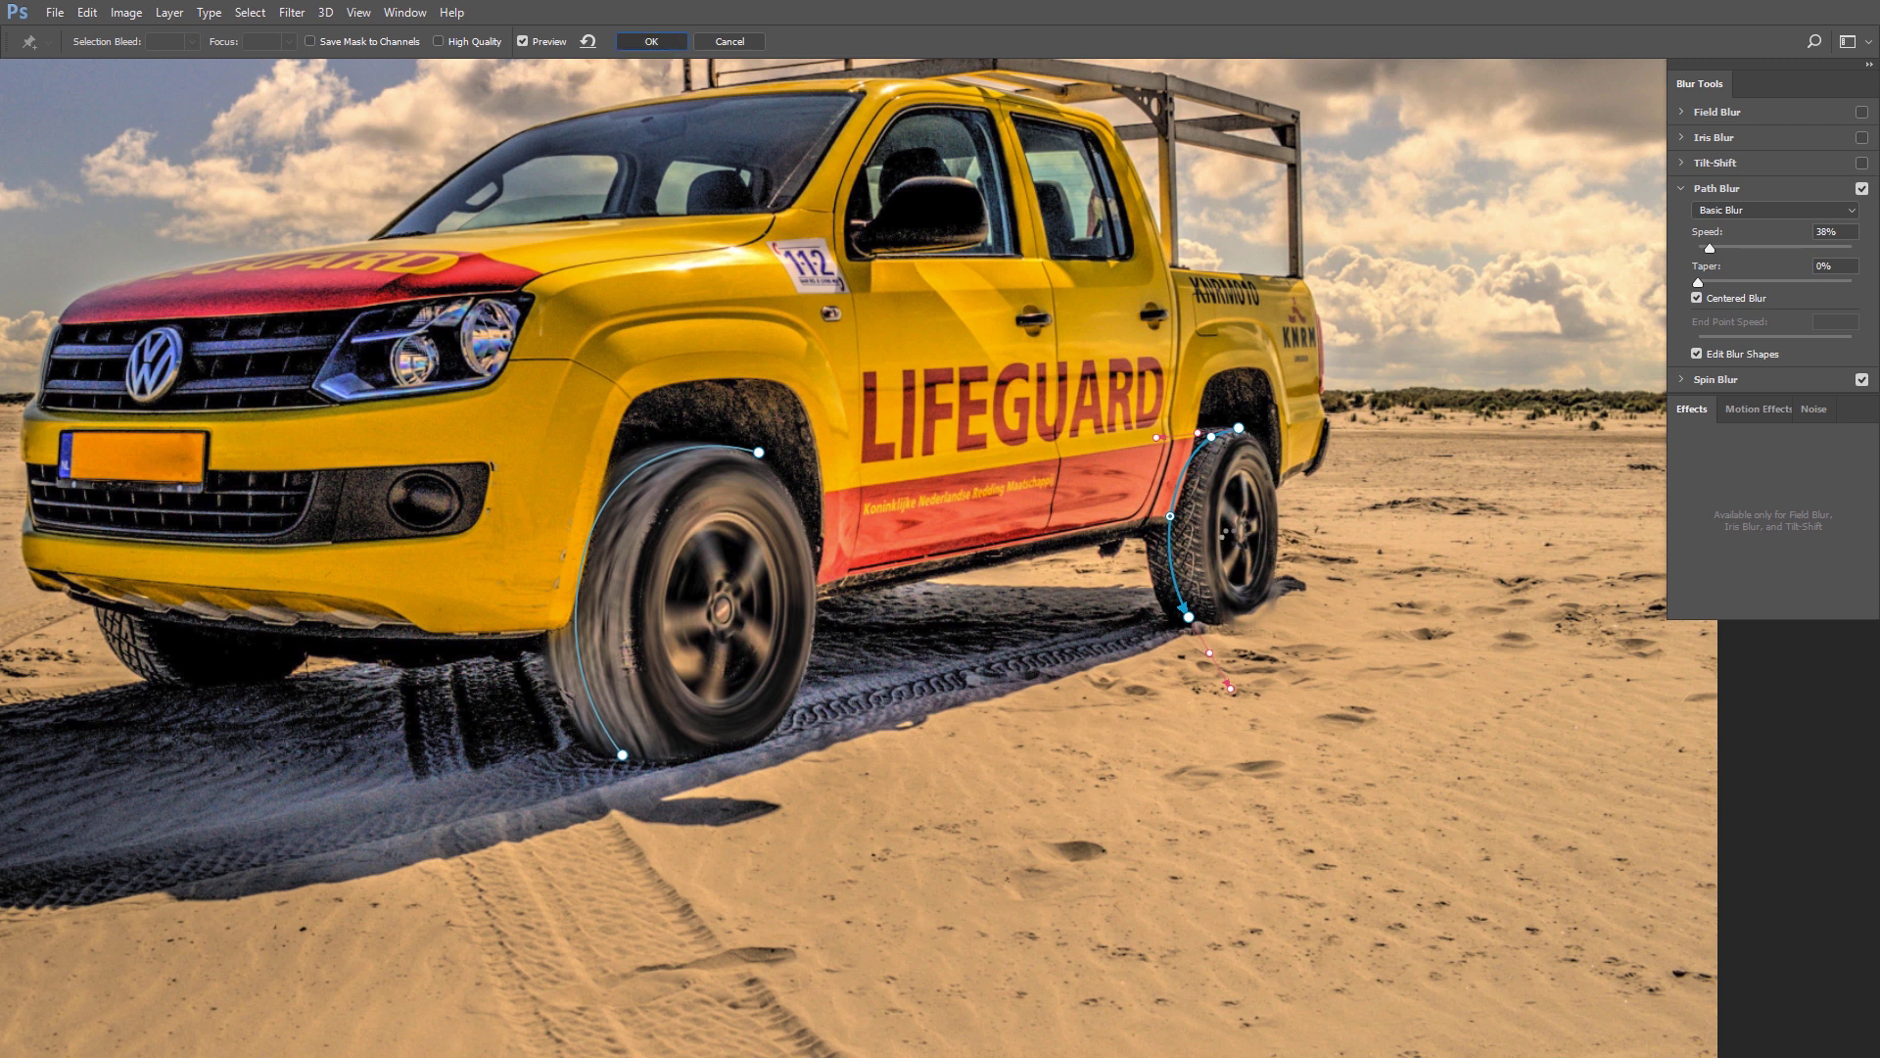
key("Return")
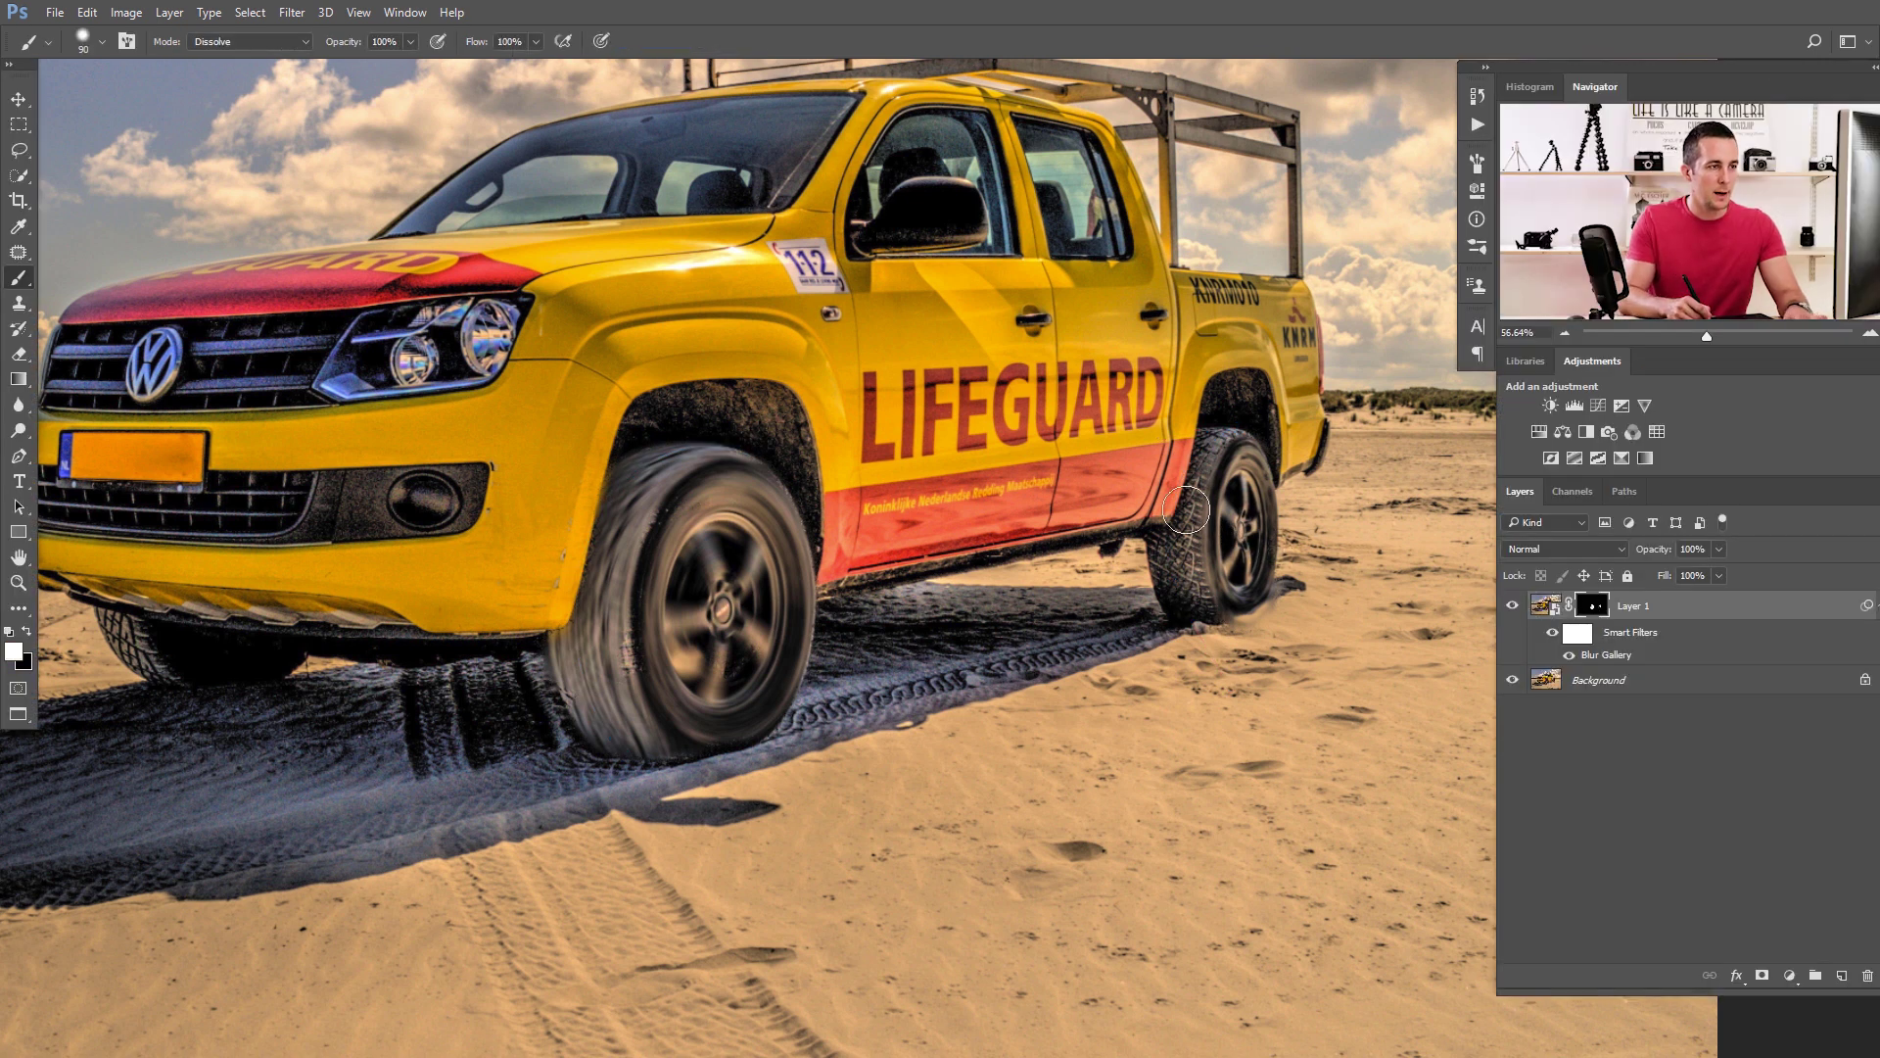
Paint the blur in over the rear tire's tread on the mask and hide the spill on the sand beneath it with black.
scroll(1186, 509, "up", 3)
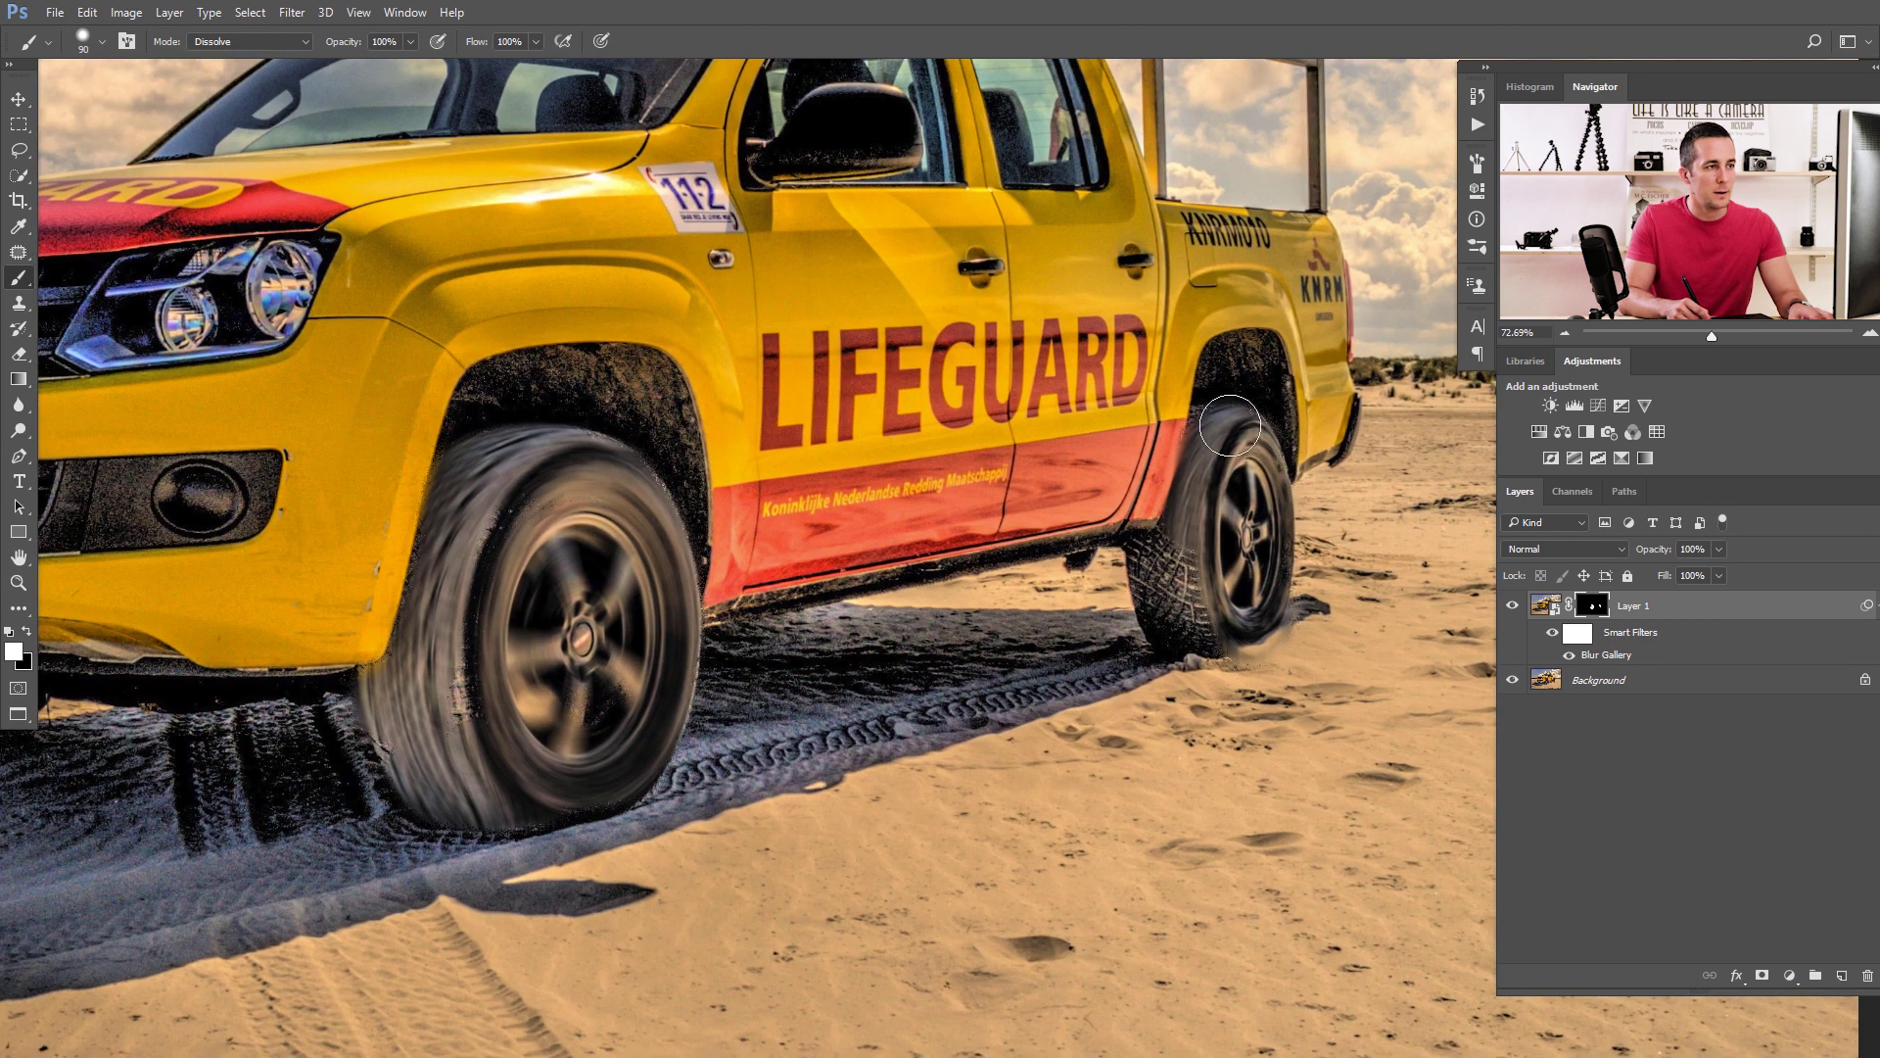
mouse_move(1193, 579)
left_mouse_down()
mouse_move(1181, 625)
mouse_move(1206, 621)
mouse_move(1190, 572)
mouse_move(1223, 534)
mouse_move(1228, 635)
mouse_move(1257, 585)
left_mouse_up()
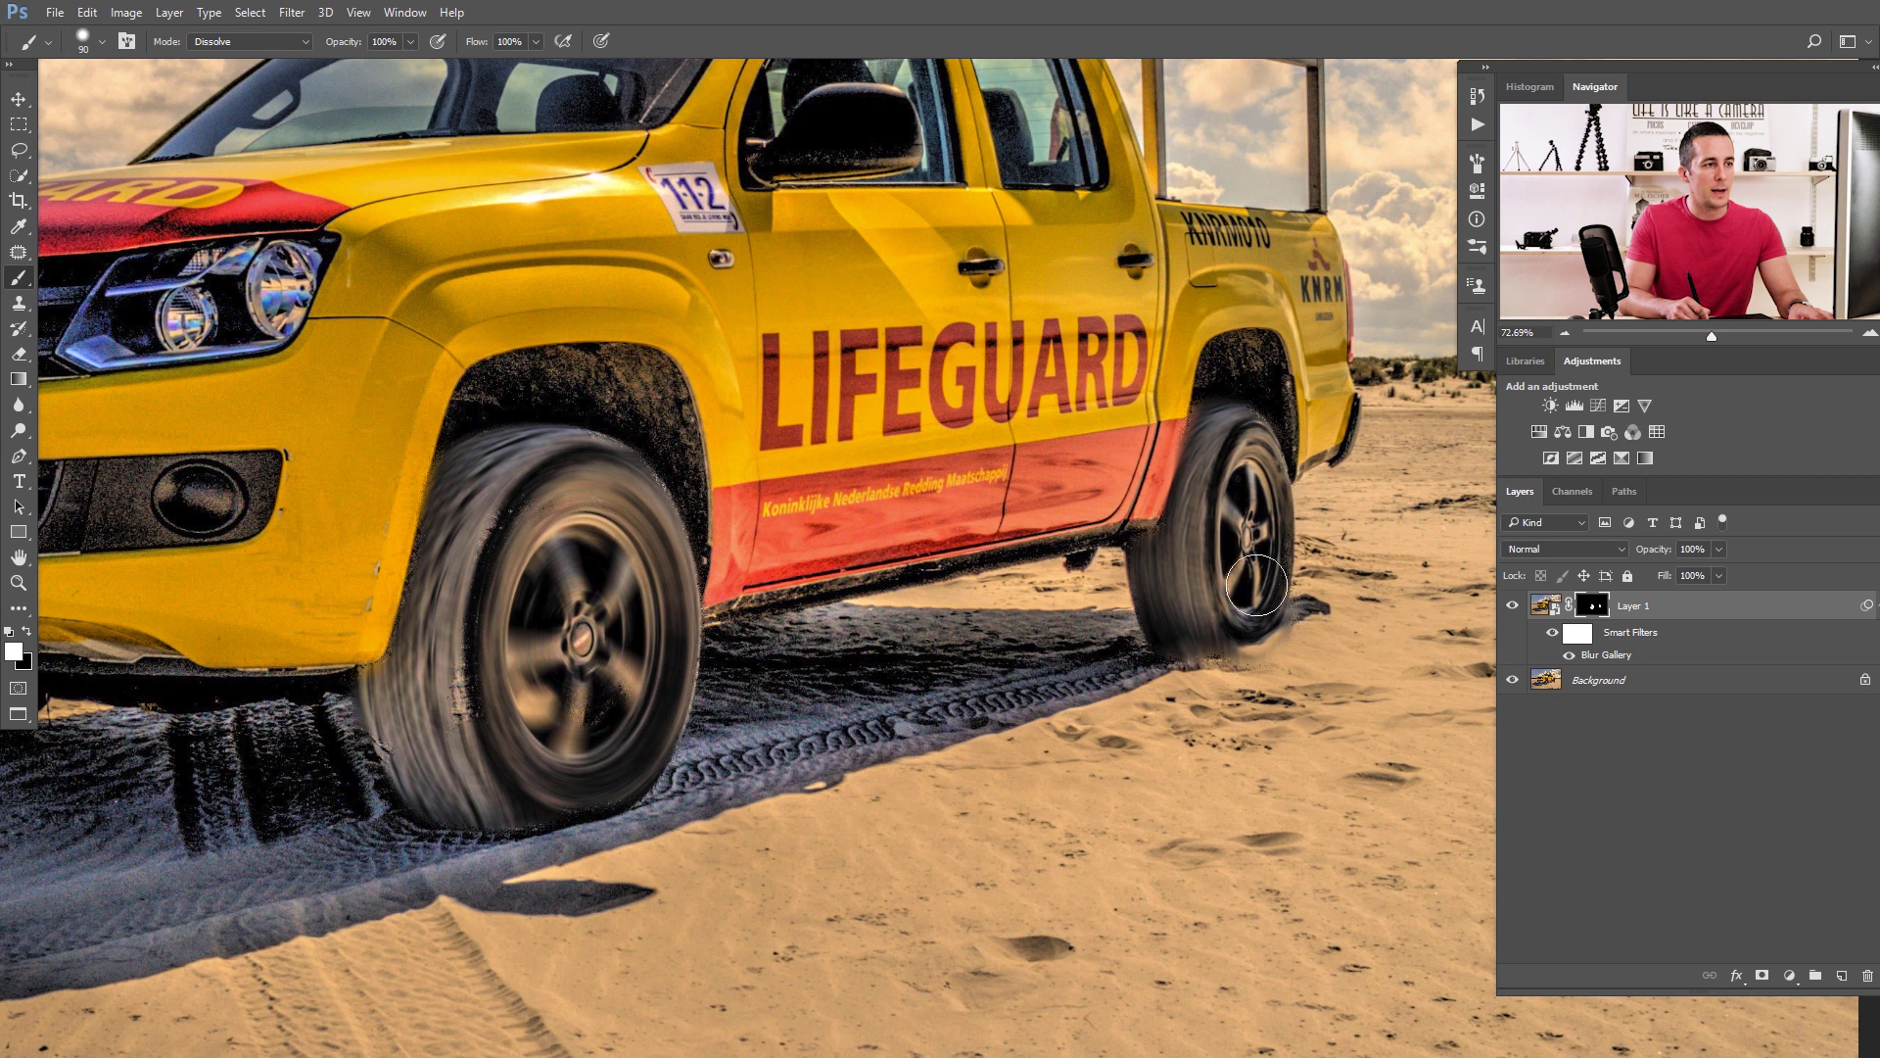
key("x")
left_click_drag(1243, 678, 1207, 690)
key("x")
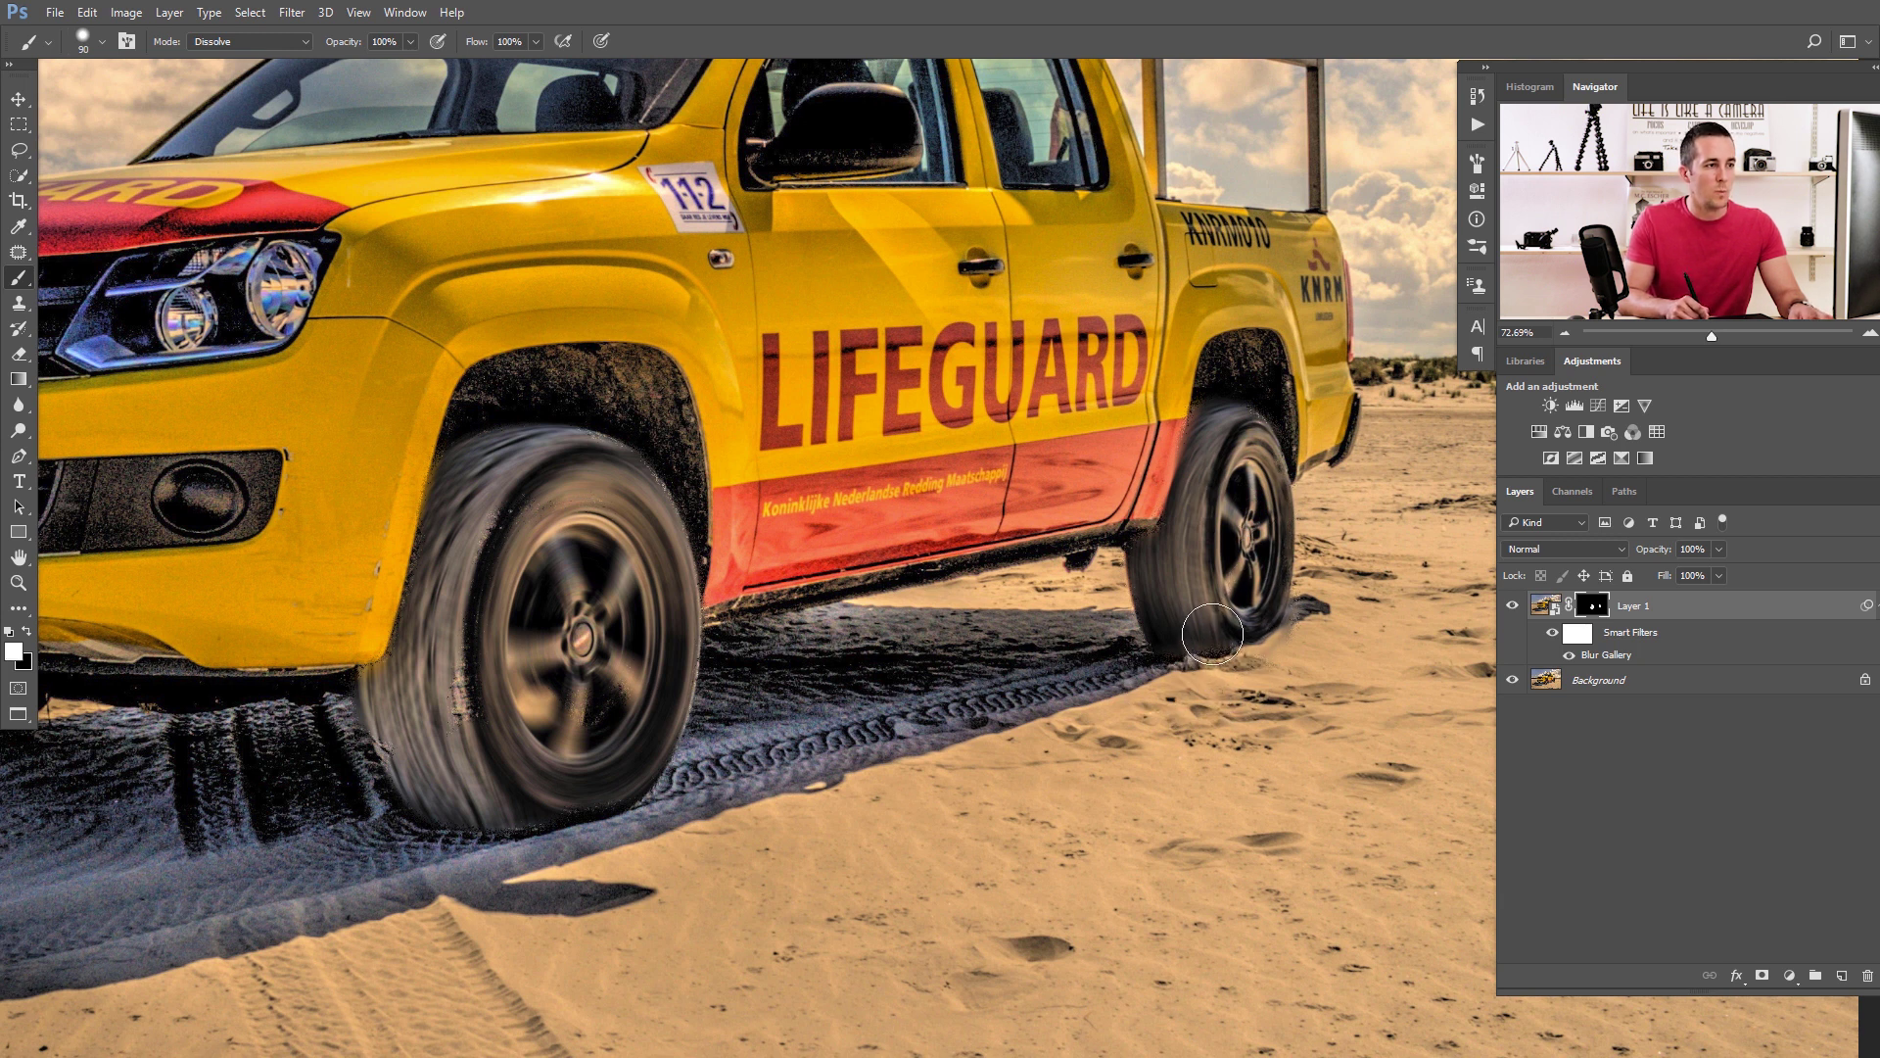
key("ctrl+0")
left_click_drag(1099, 593, 1099, 587)
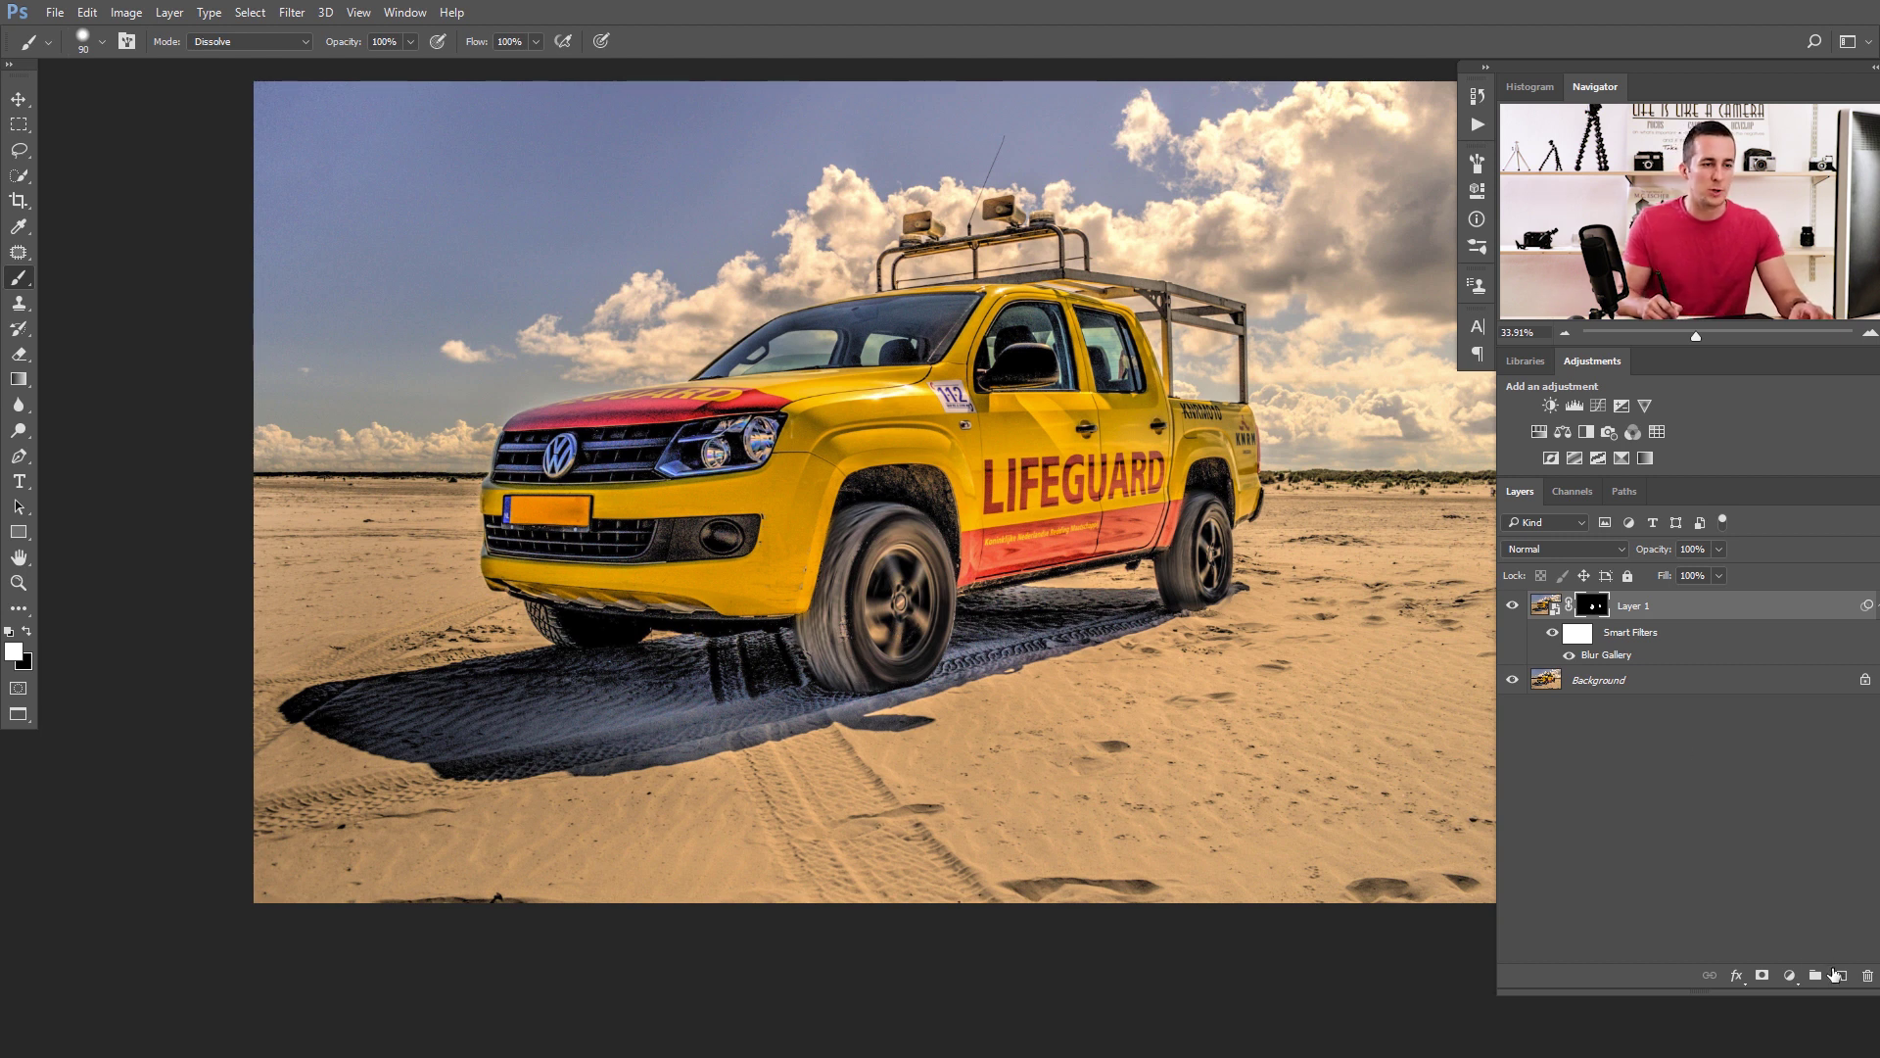
Add a new layer above Layer 1 and choose a 500 px scattered particle brush.
left_click(1842, 975)
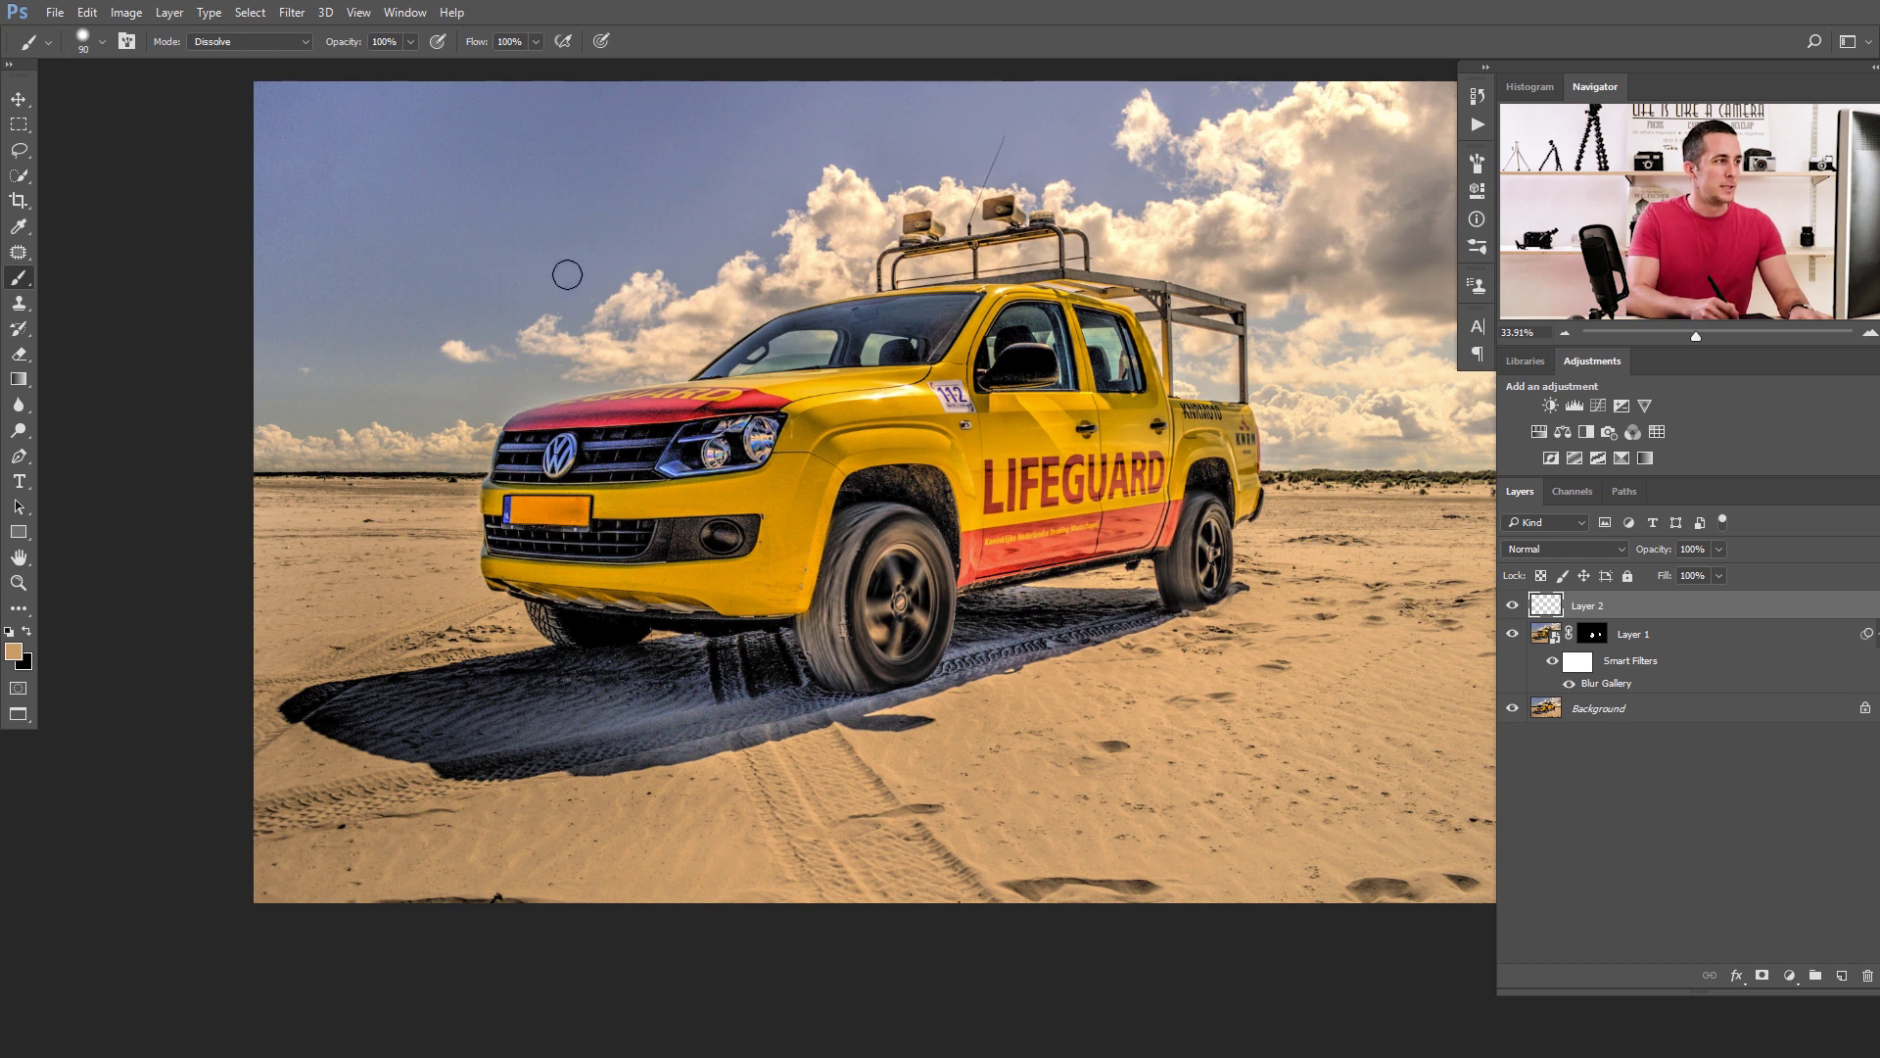
right_click(792, 451)
left_click(892, 591)
key("Return")
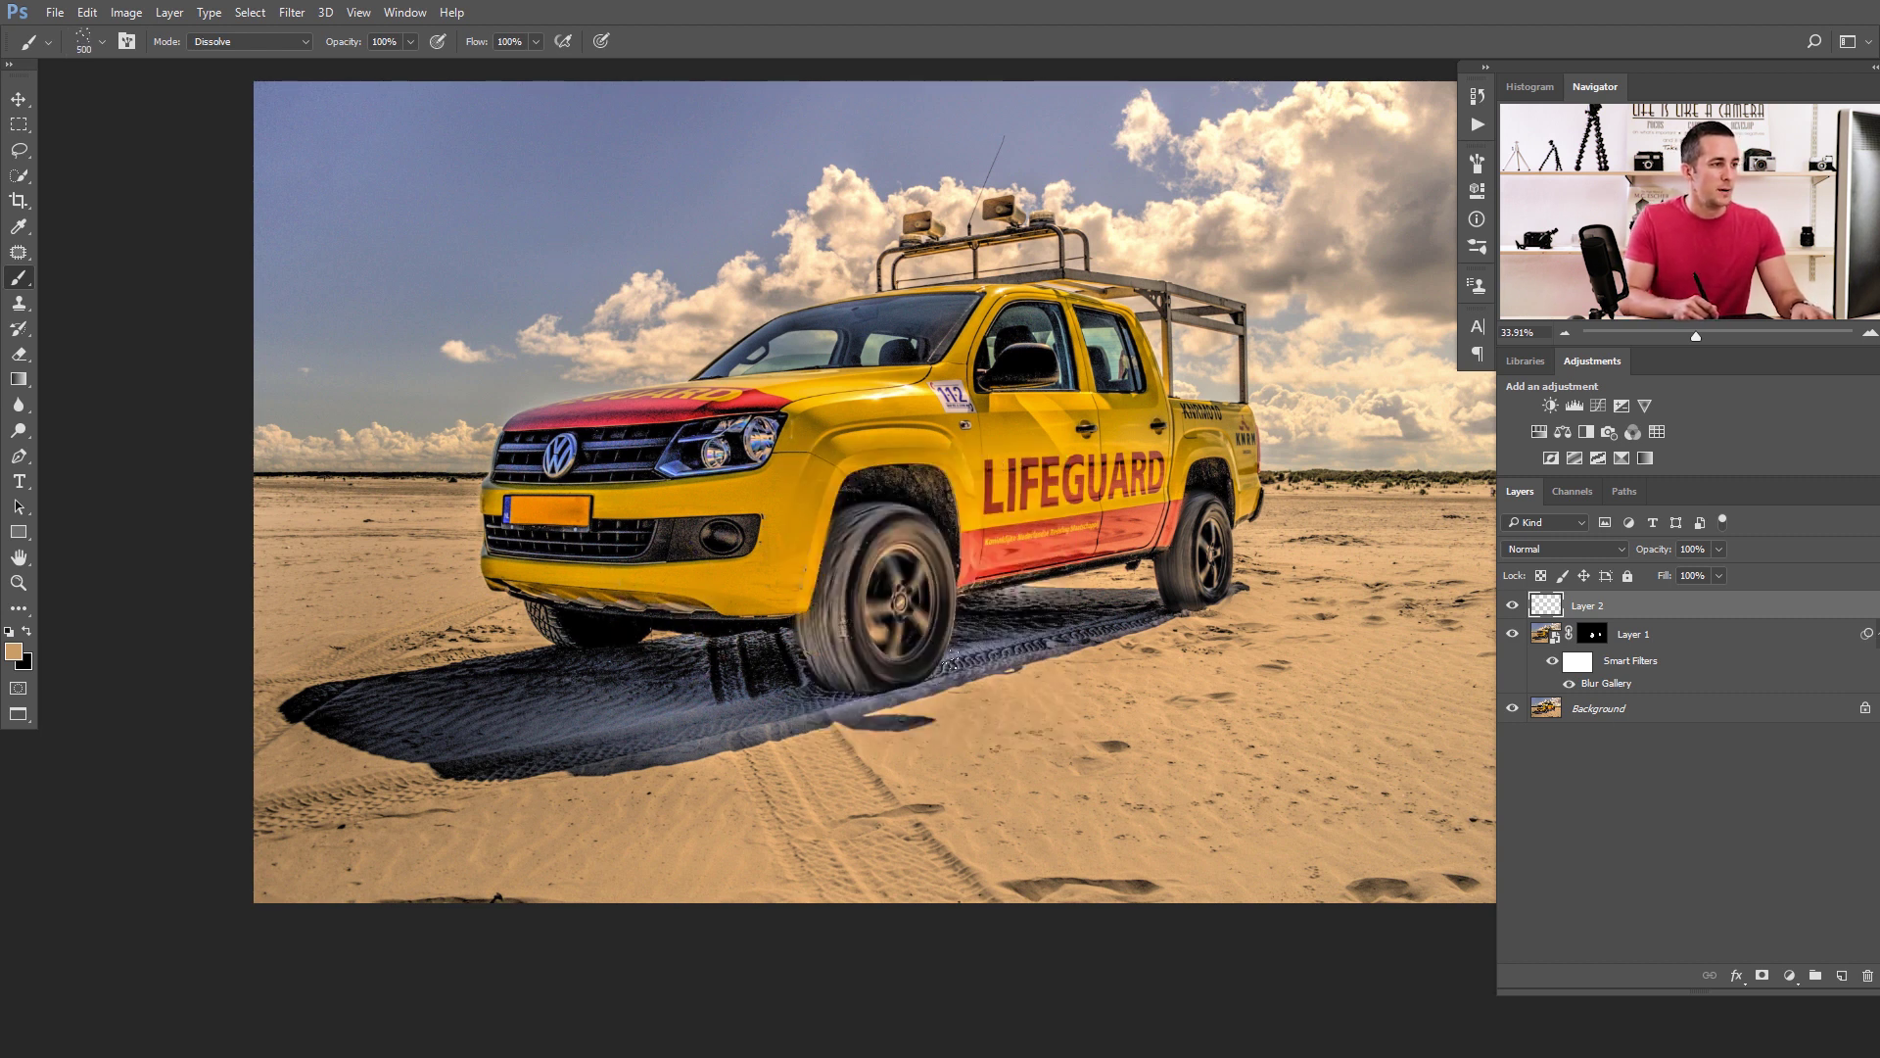
Sample the sand color and stamp flying sand particles behind the front wheel, reducing the brush to 250 px.
left_click(996, 688, "alt")
left_click(996, 688, "alt")
left_click(959, 654)
key("[")
key("[")
key("[")
key("[")
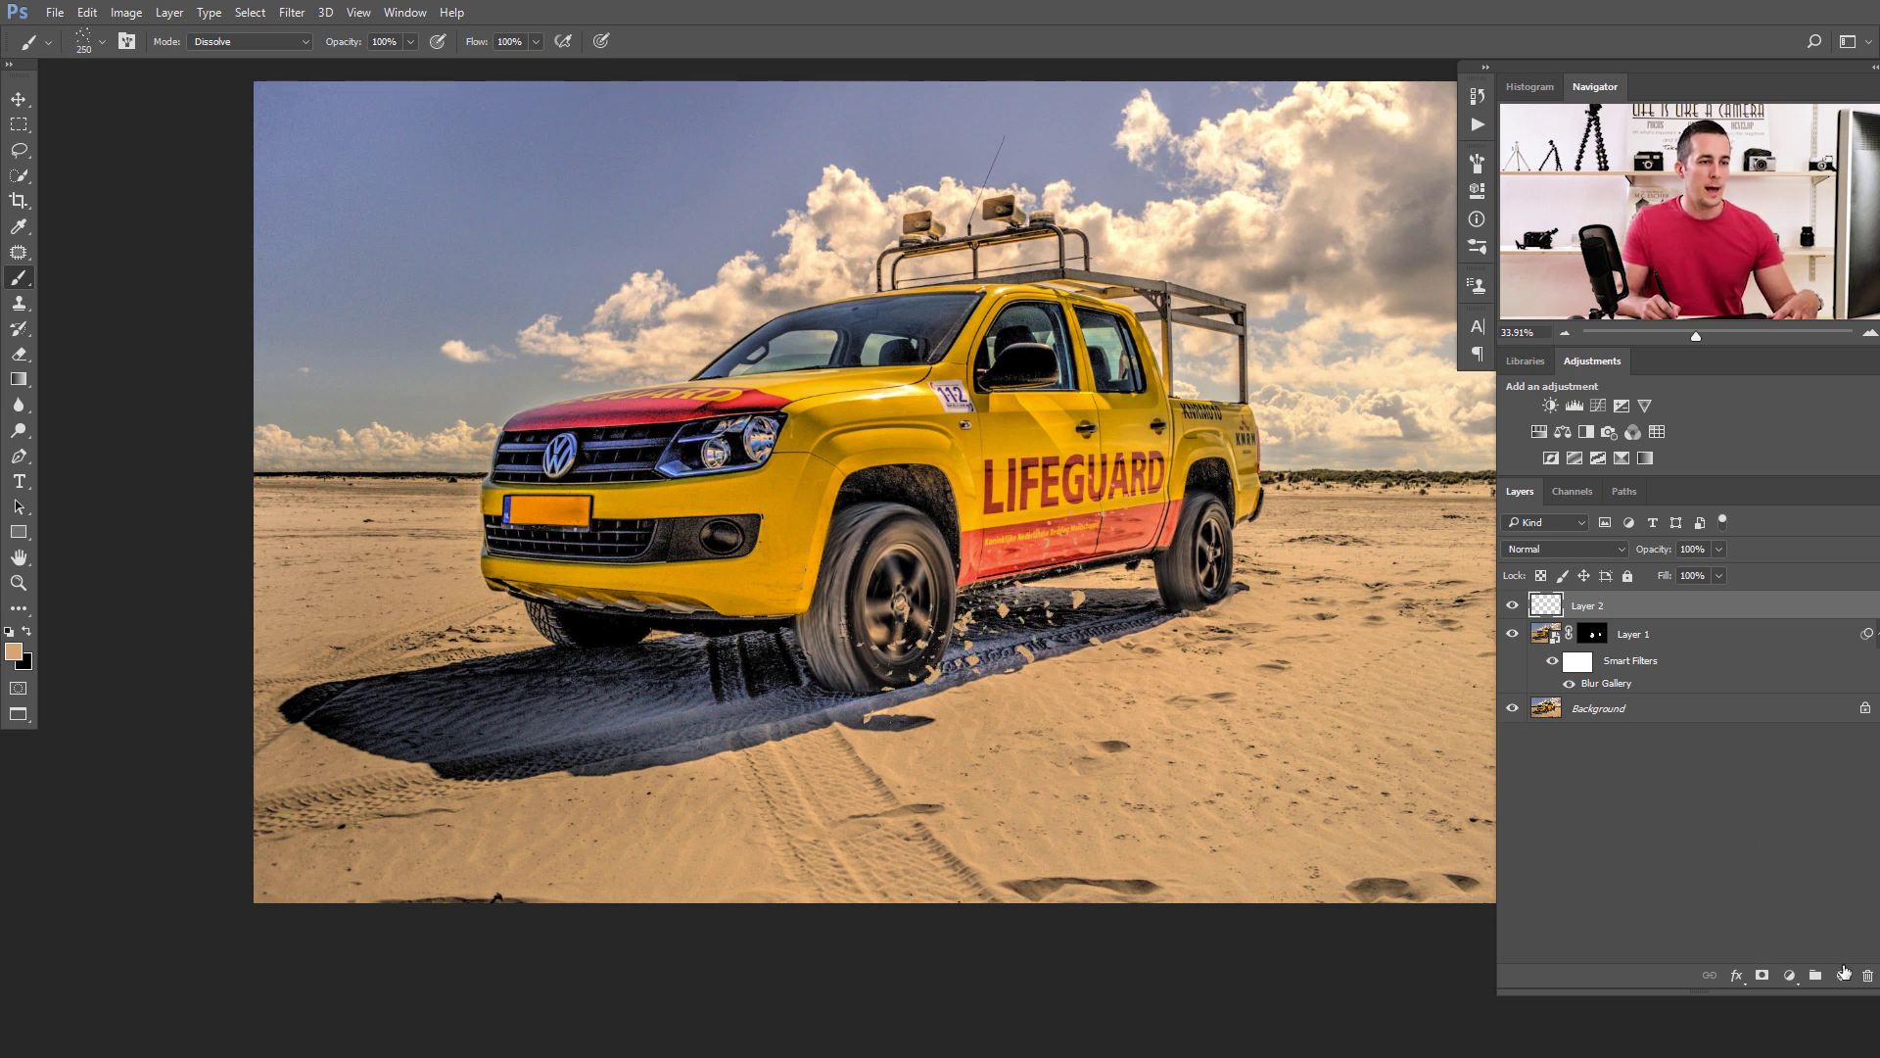
Add another new layer and set the foreground color to the darker sand tone b2824e for more particles.
left_click(1842, 974)
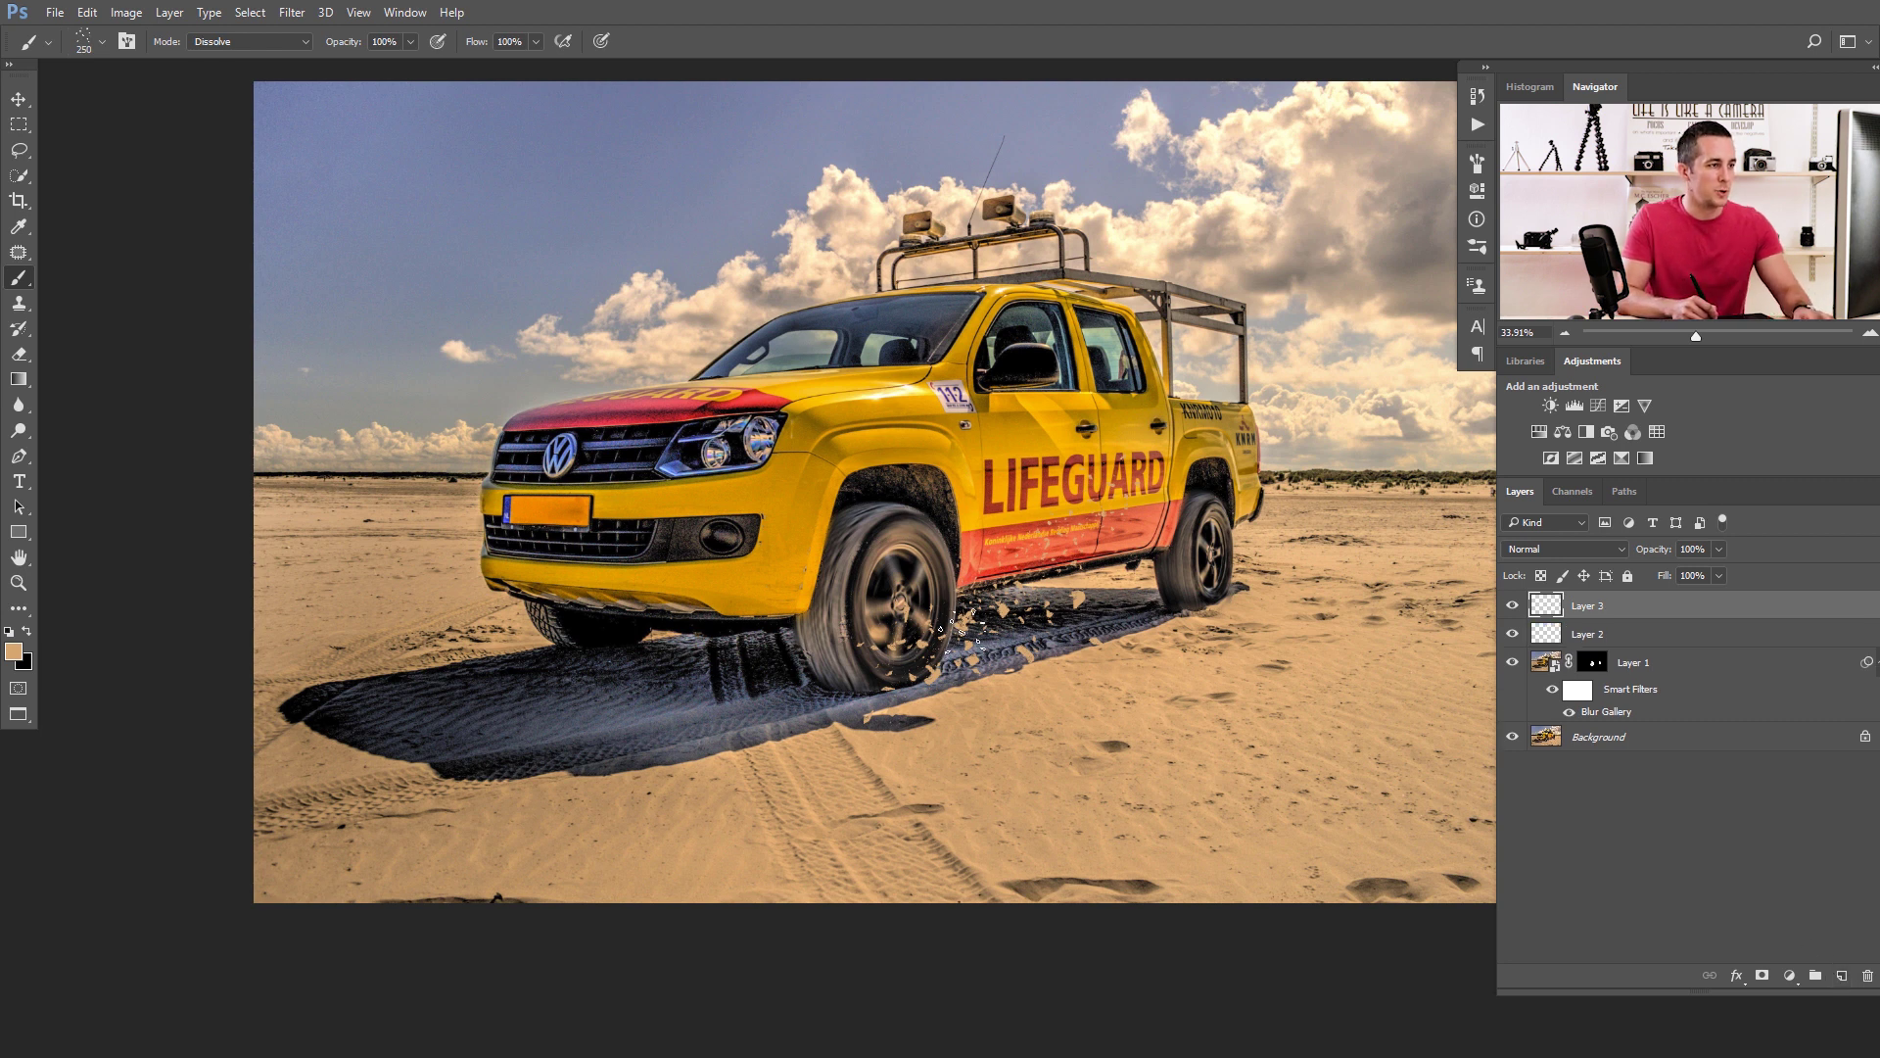
left_click(13, 651)
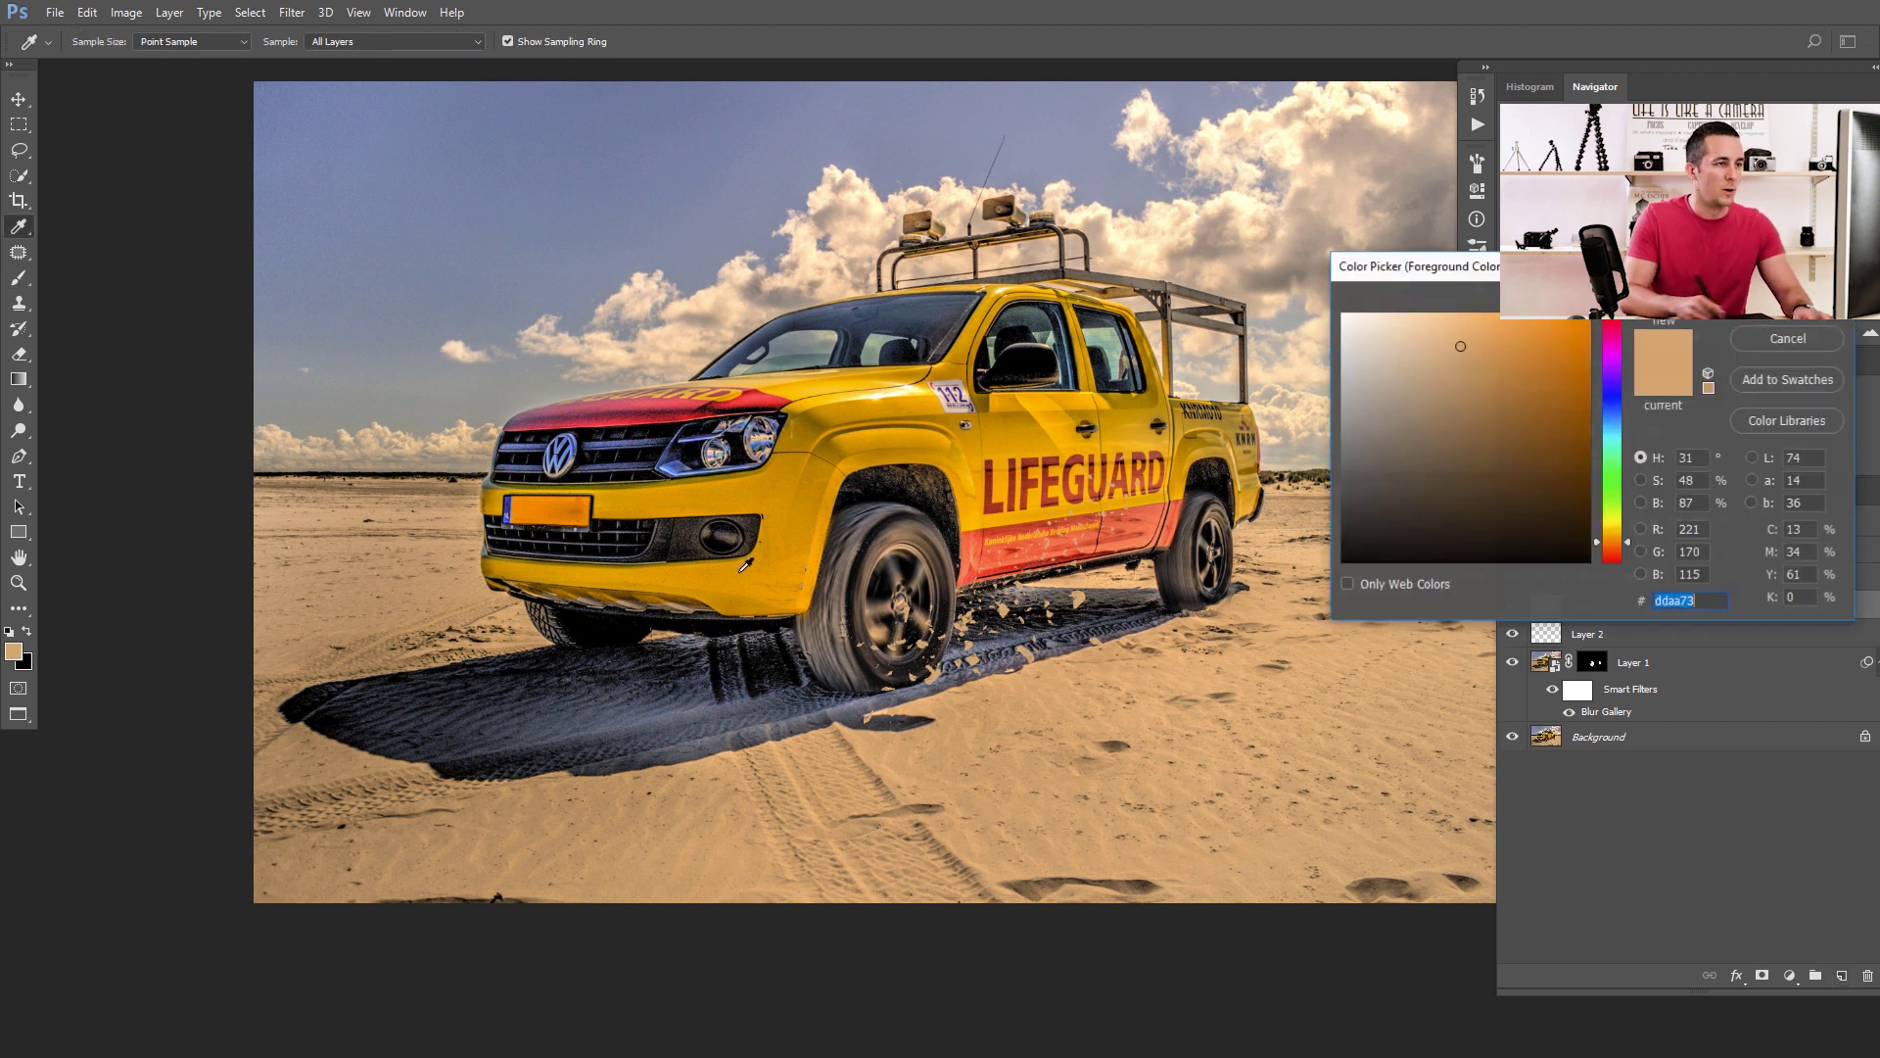
left_click(1481, 388)
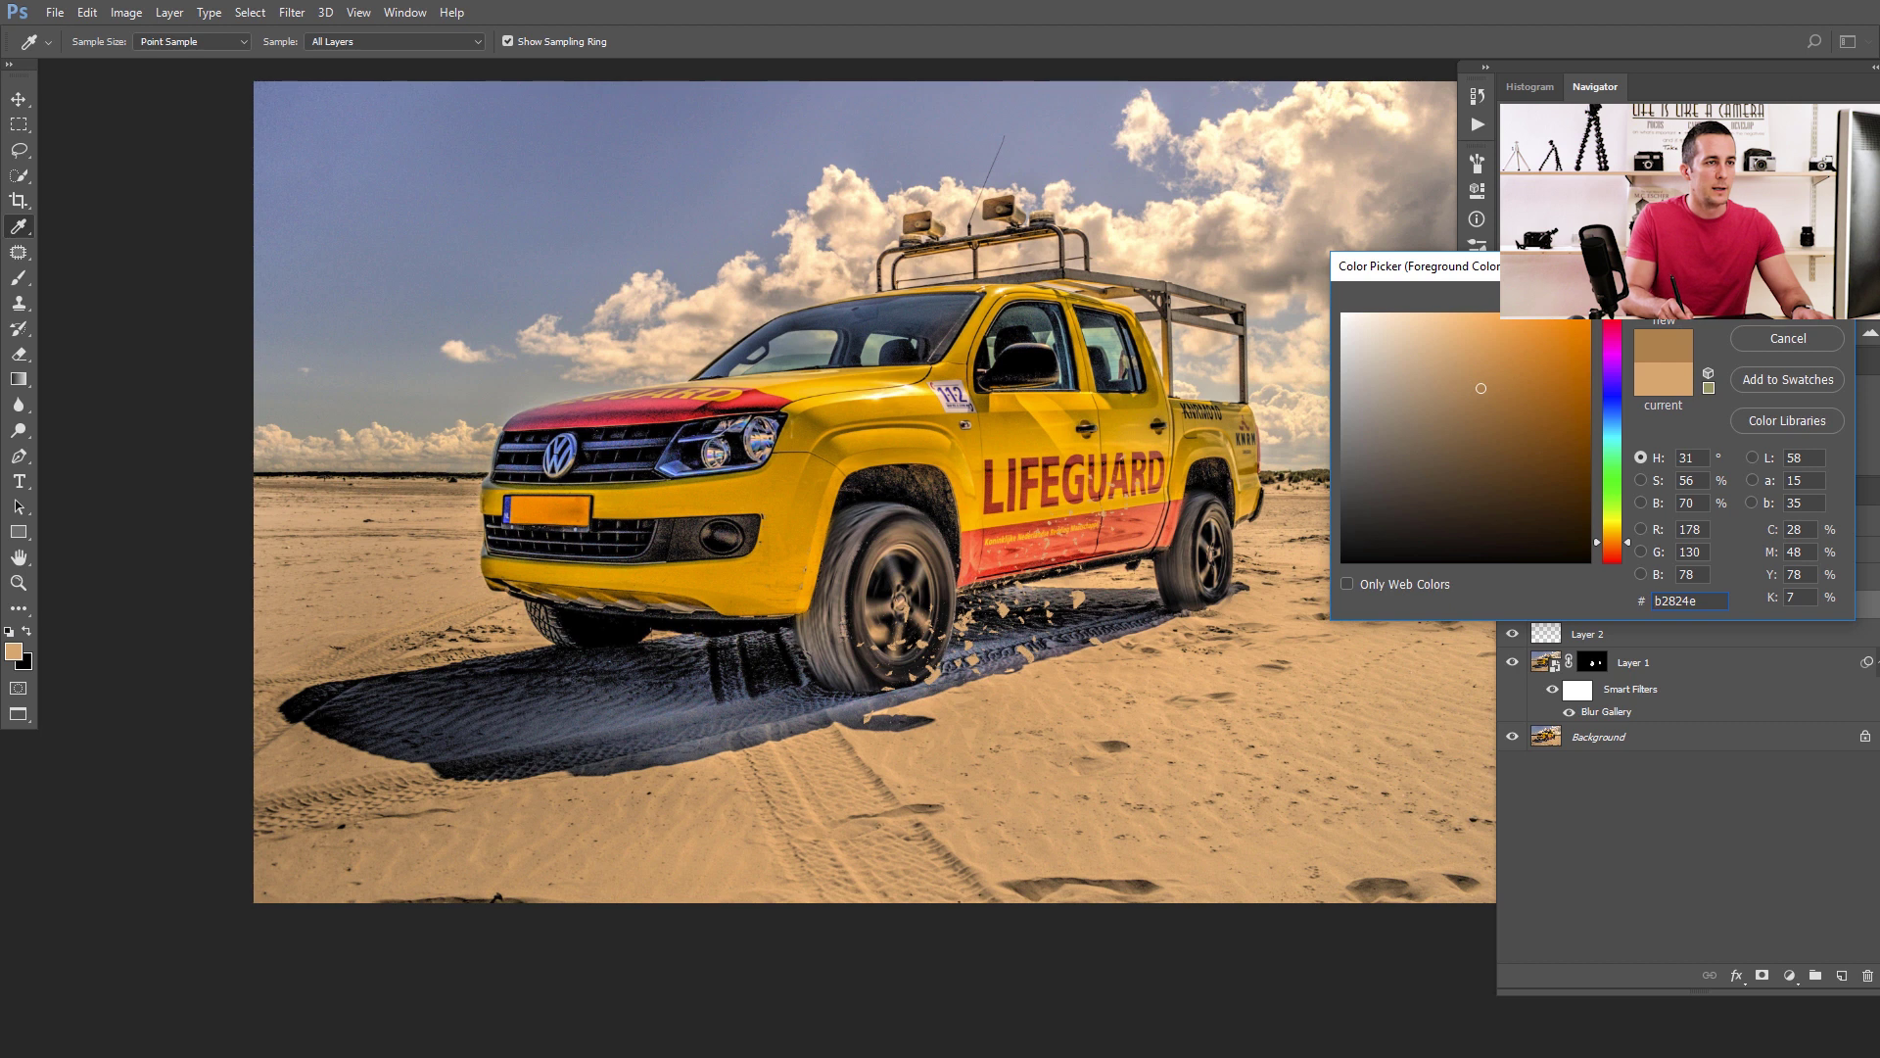
key("Return")
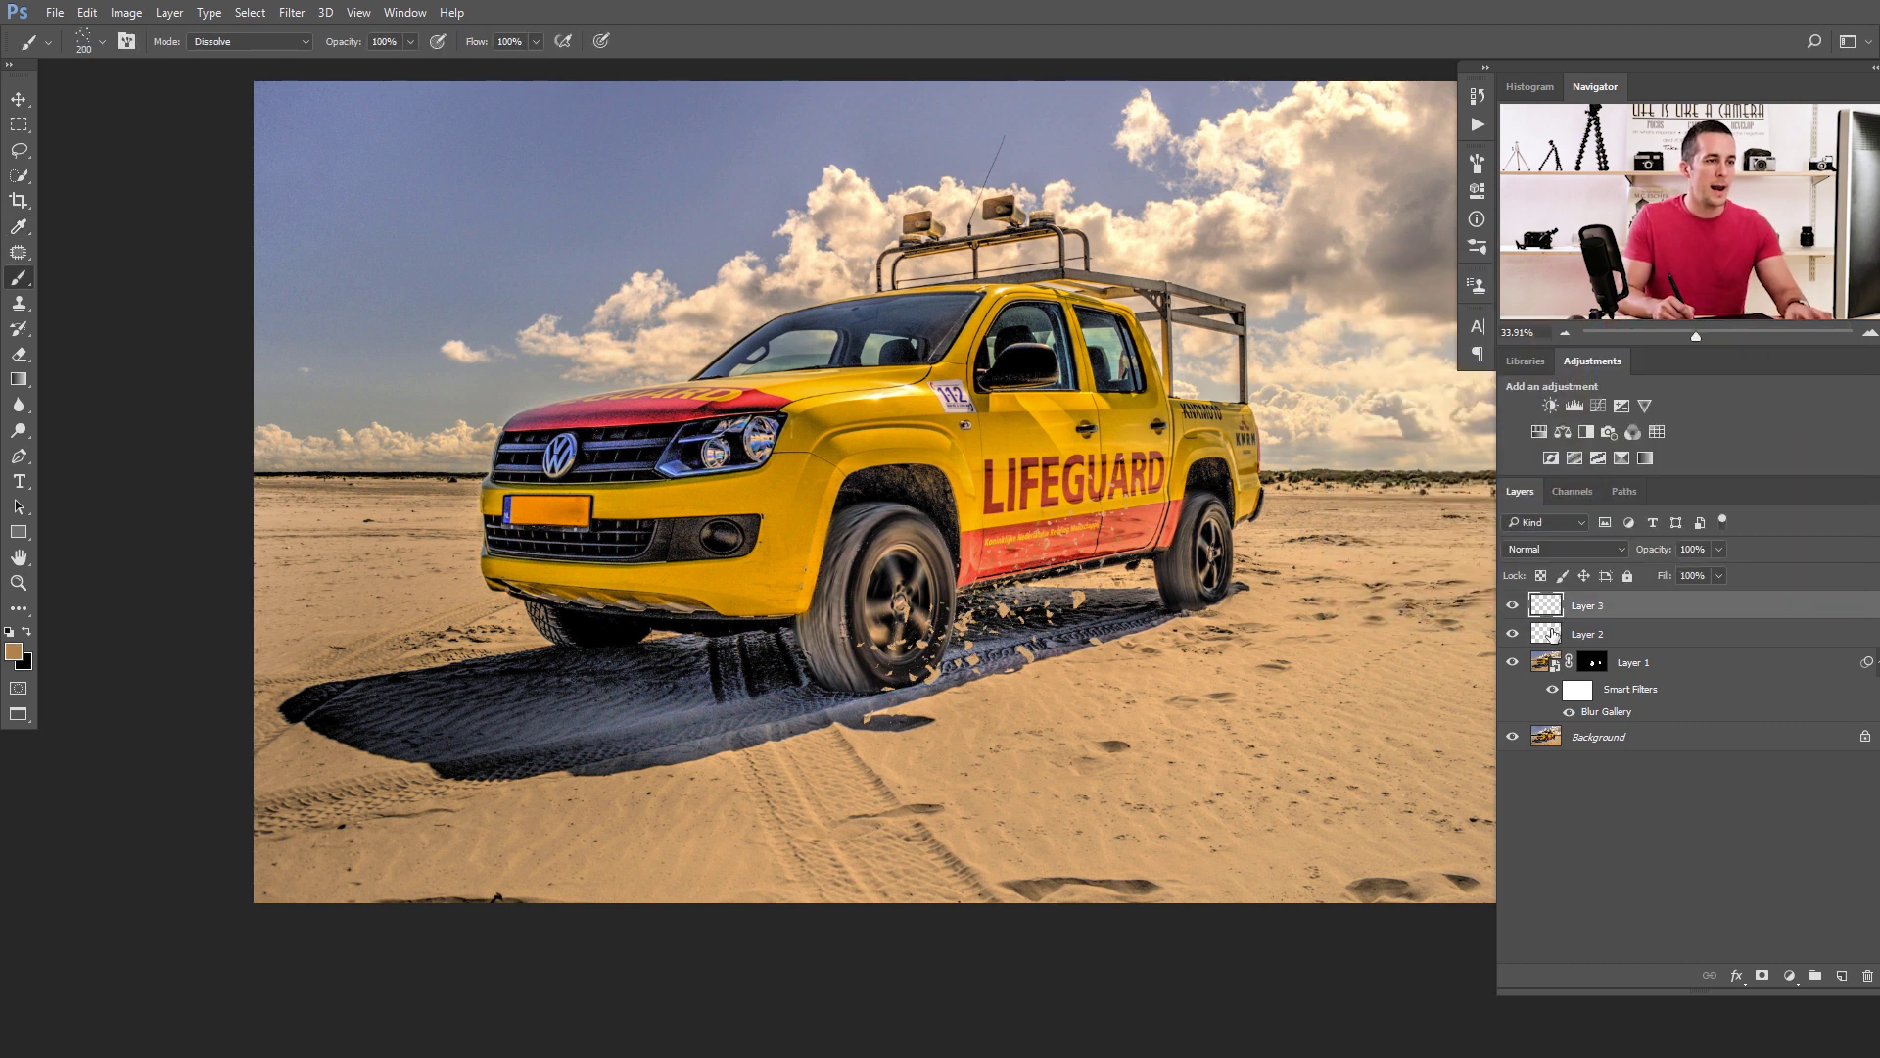
Apply Motion Blur to the sand particles on Layer 2 with an angle of 29° and a distance of 25 pixels.
left_click(1552, 634)
left_click(292, 12)
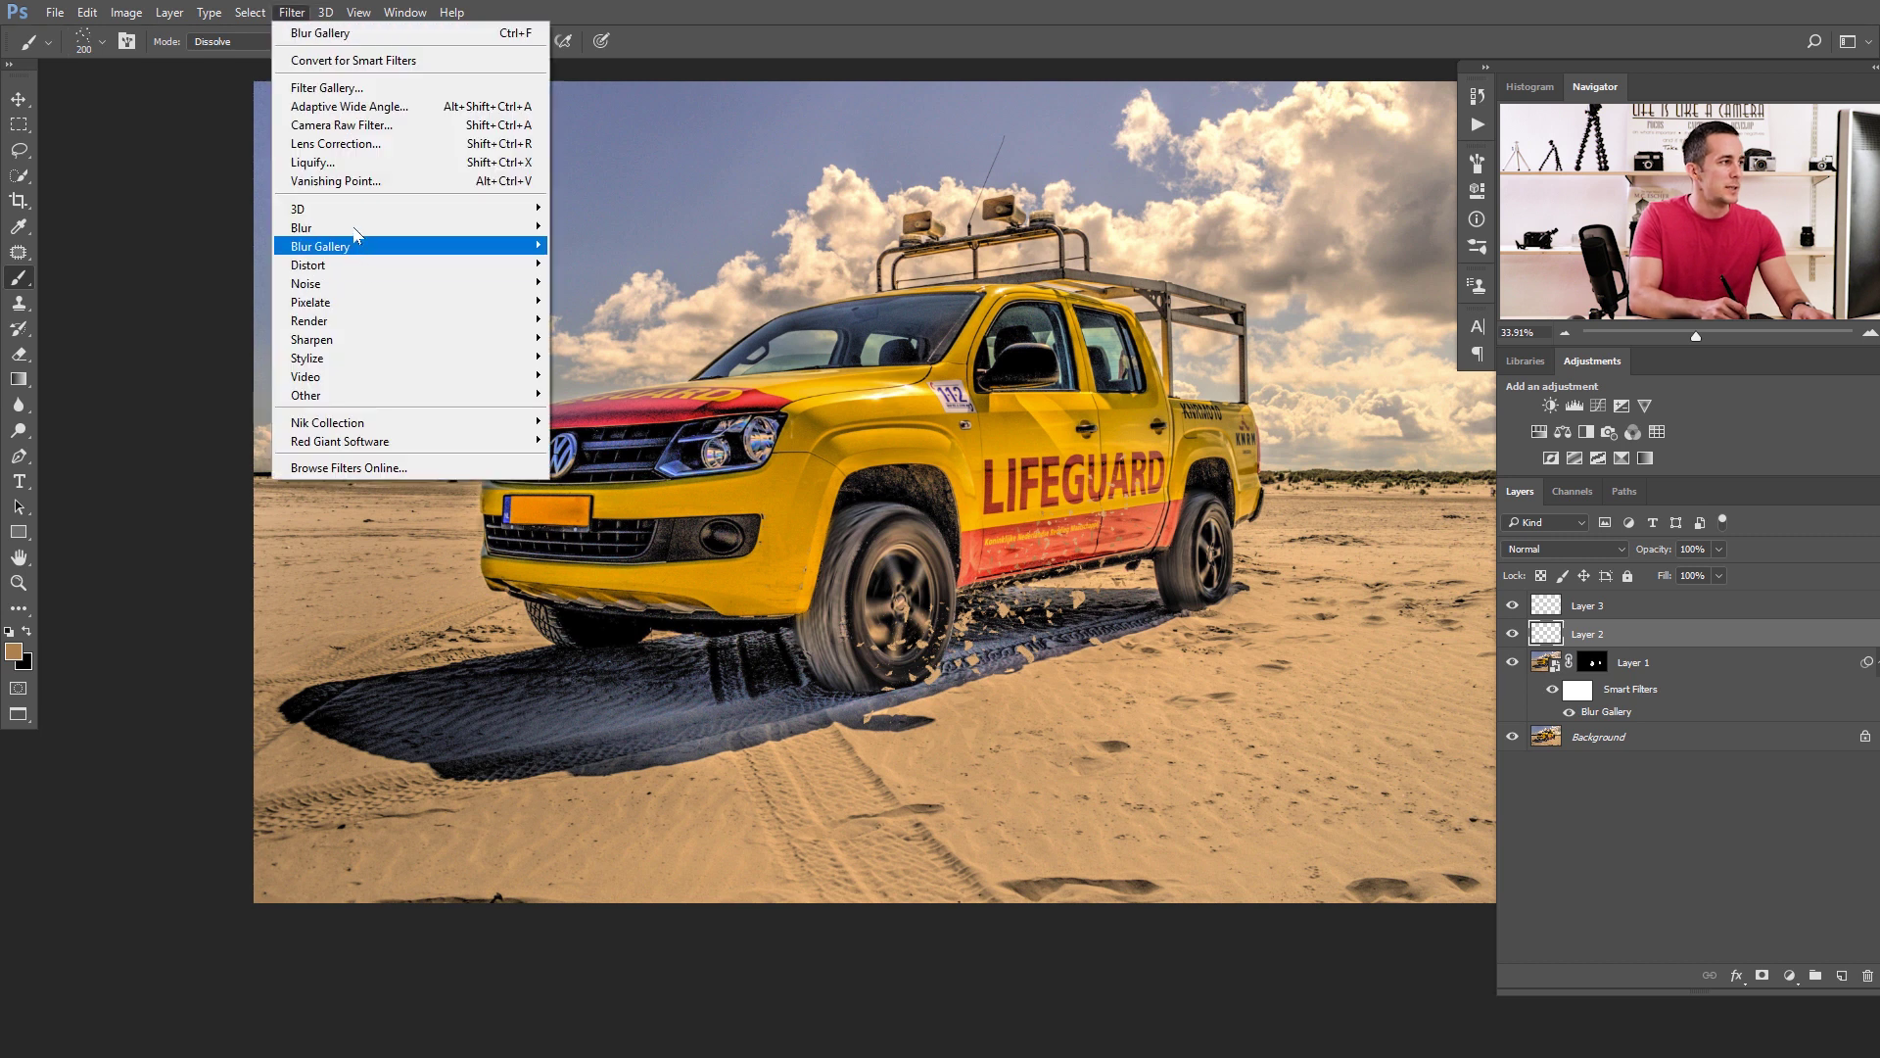
mouse_move(355, 229)
left_click(215, 338)
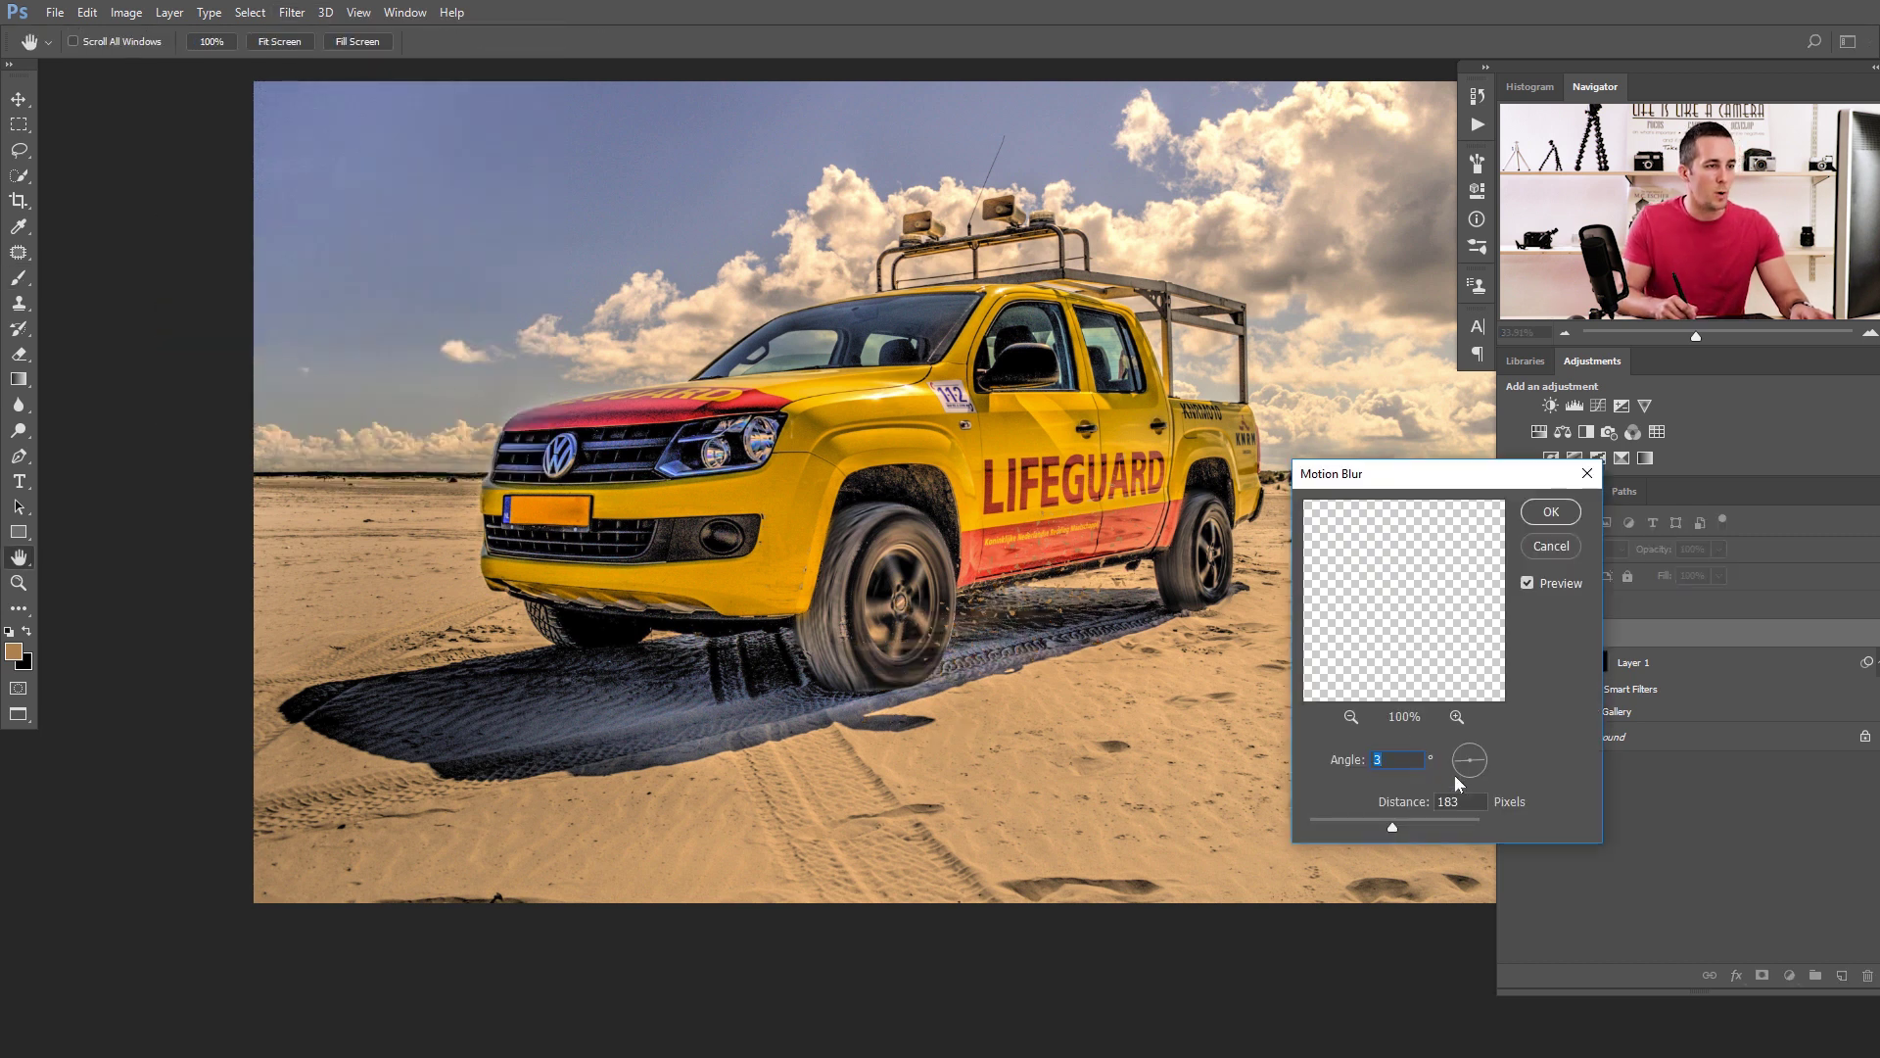
left_click_drag(1392, 826, 1338, 830)
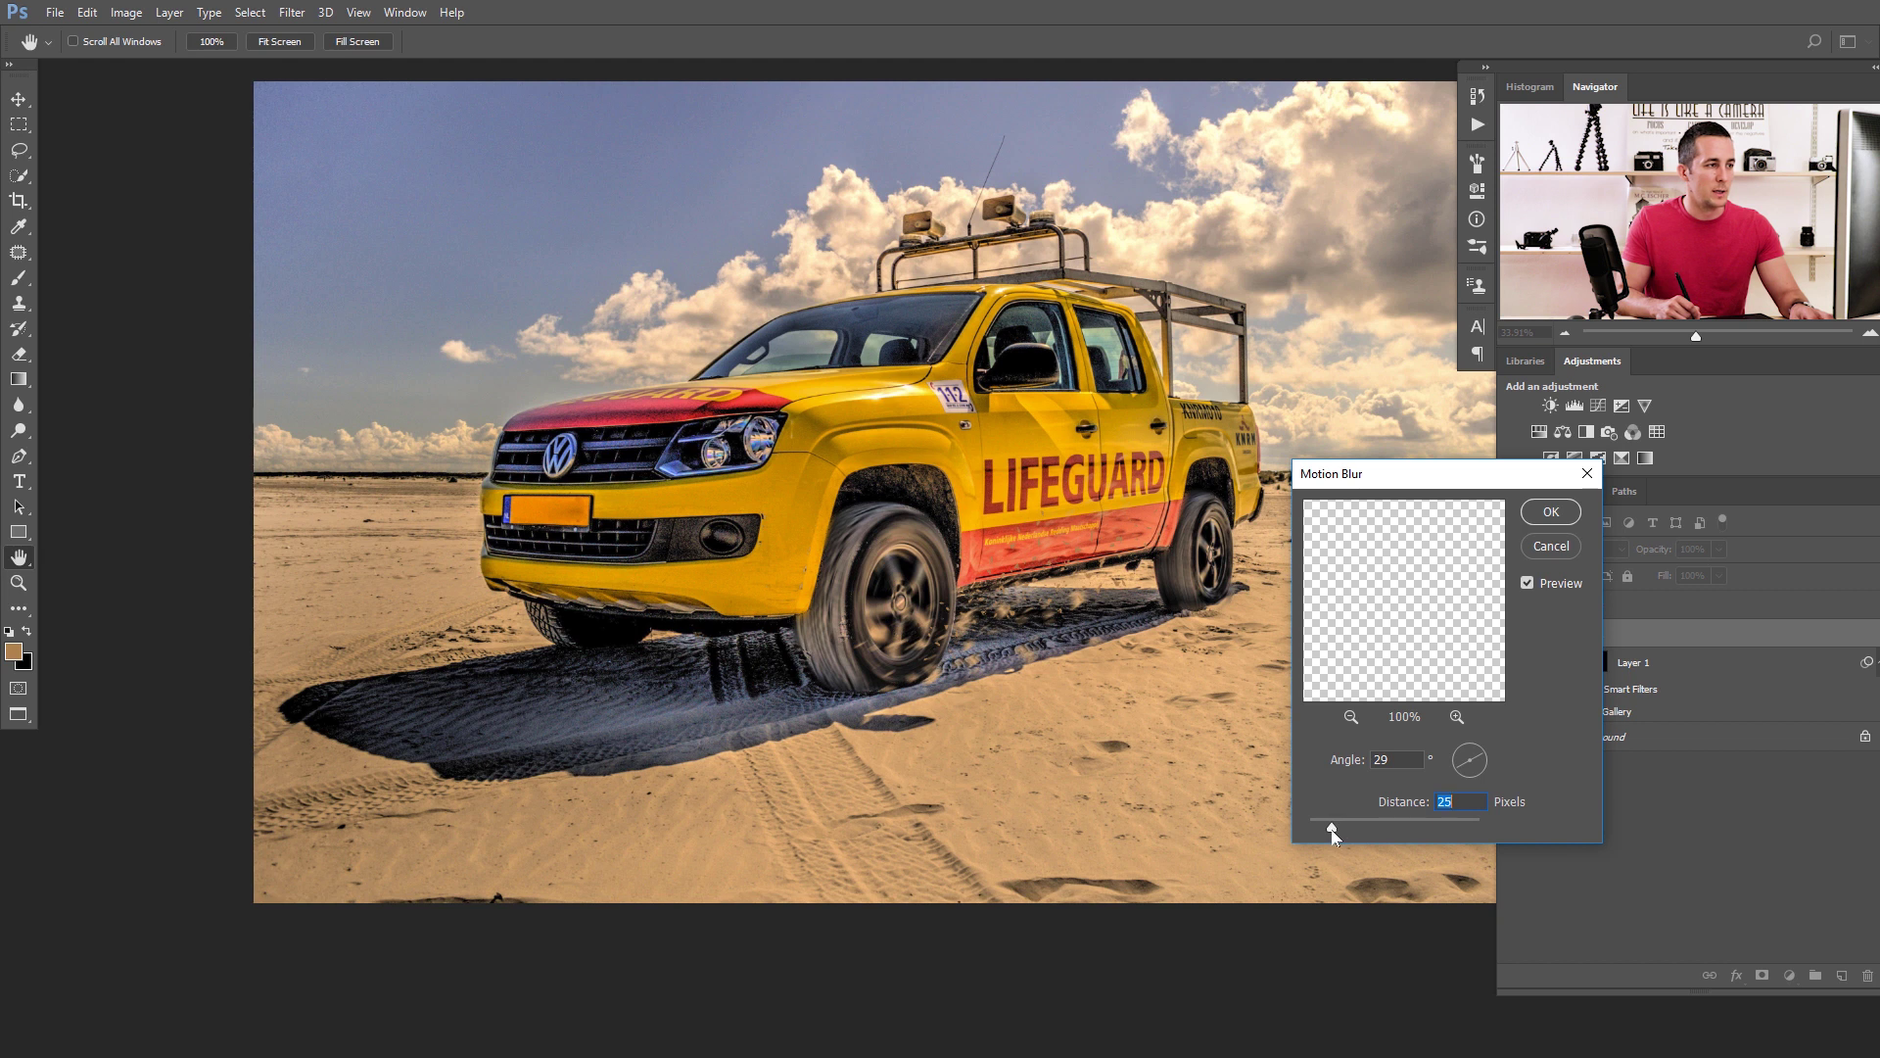
key("Return")
key("b")
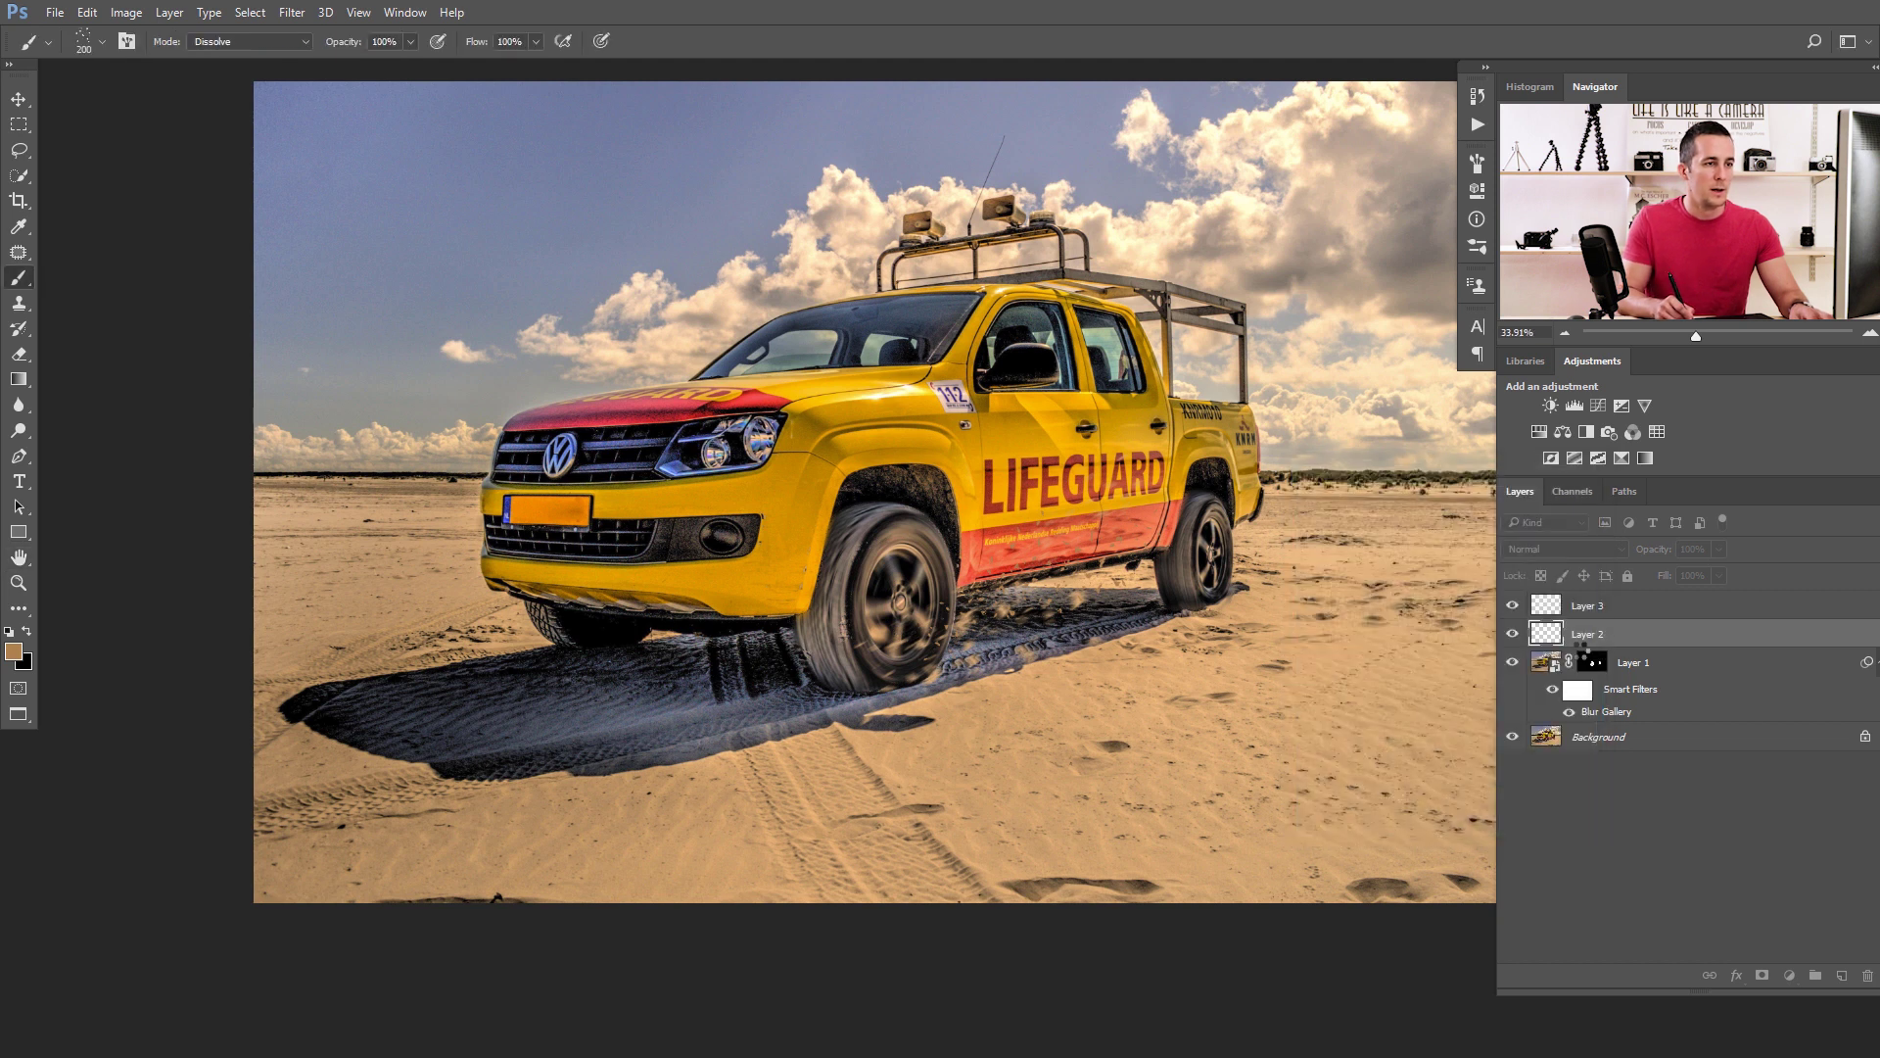
Apply Motion Blur to the darker particles on Layer 3 with an angle of 29° and a distance of 11 pixels.
left_click(1587, 605)
key("ctrl+alt+f")
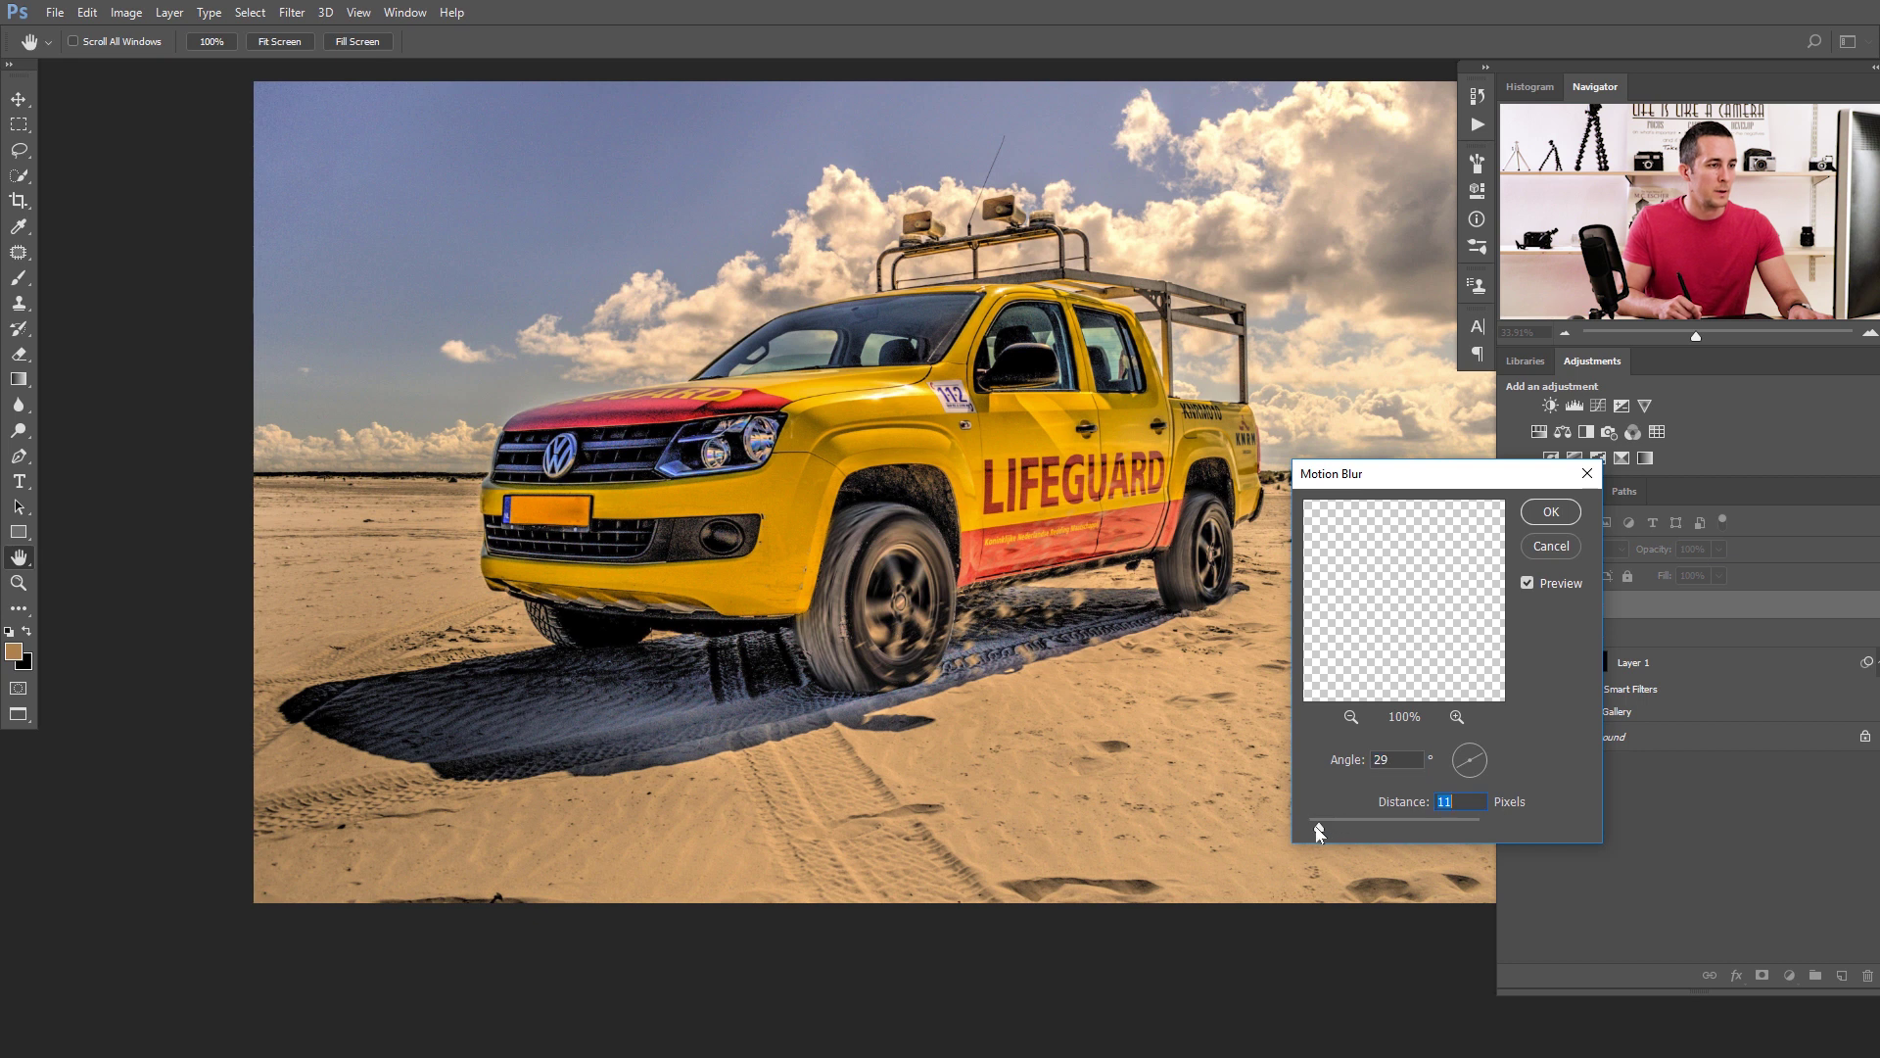
left_click(1557, 511)
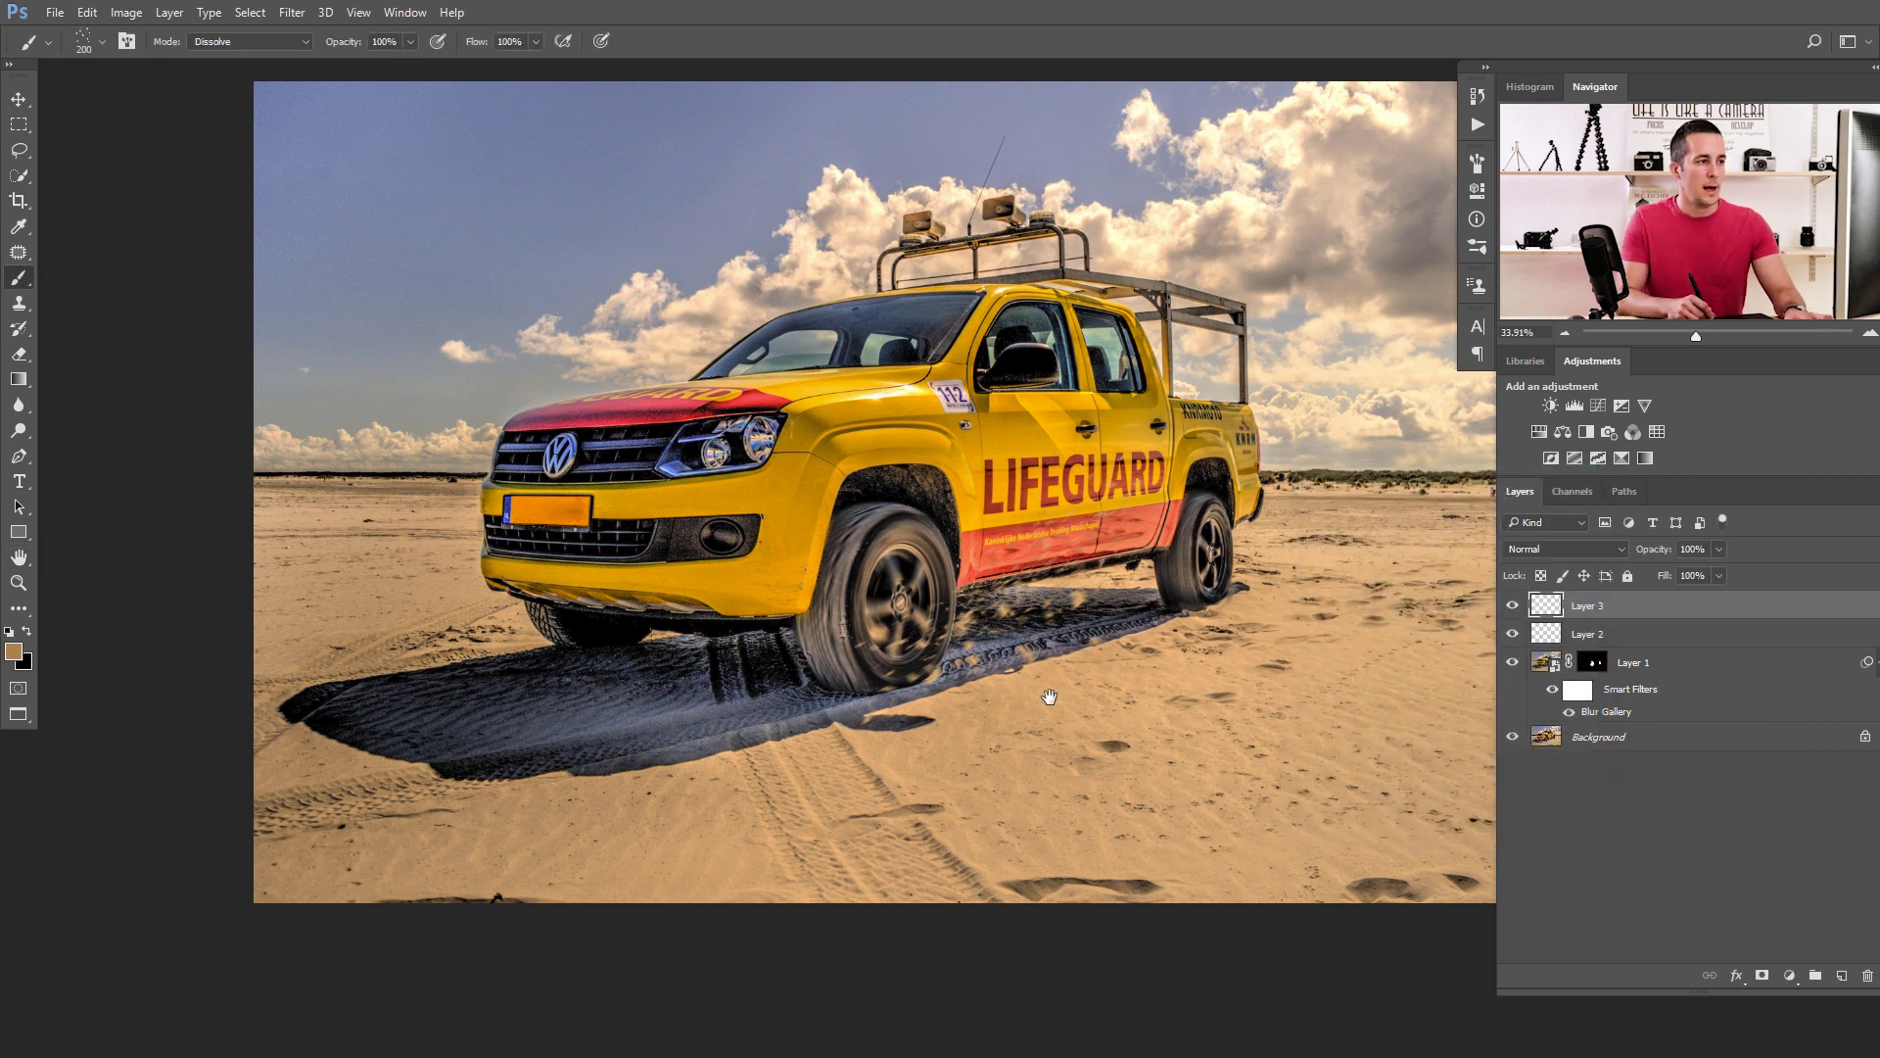
Mask Layer 2 and hide its particles on the sand beside the front tire with a soft 250 px black brush.
left_click(1547, 633)
left_click(1762, 975)
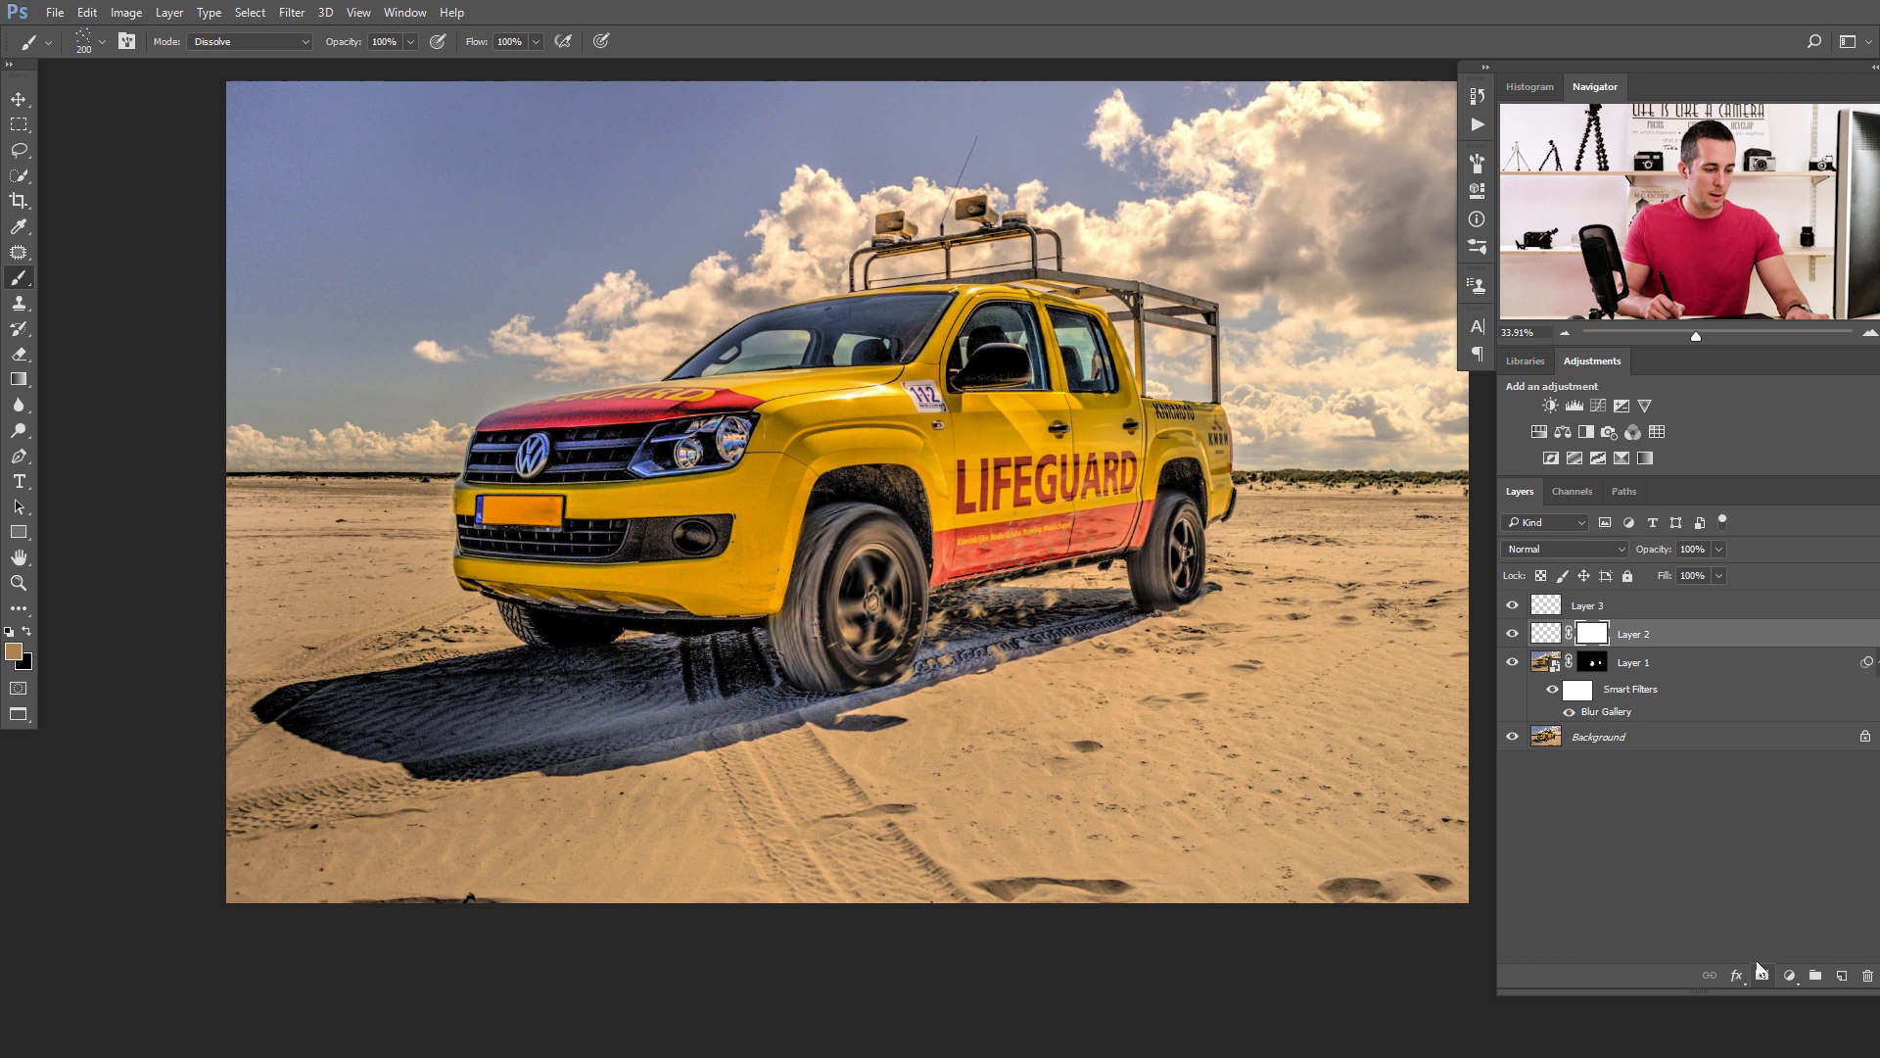
right_click(908, 615)
left_click(1013, 746)
left_click(793, 710)
right_click(915, 703)
left_click(998, 783)
left_click(805, 753)
key("bracketright")
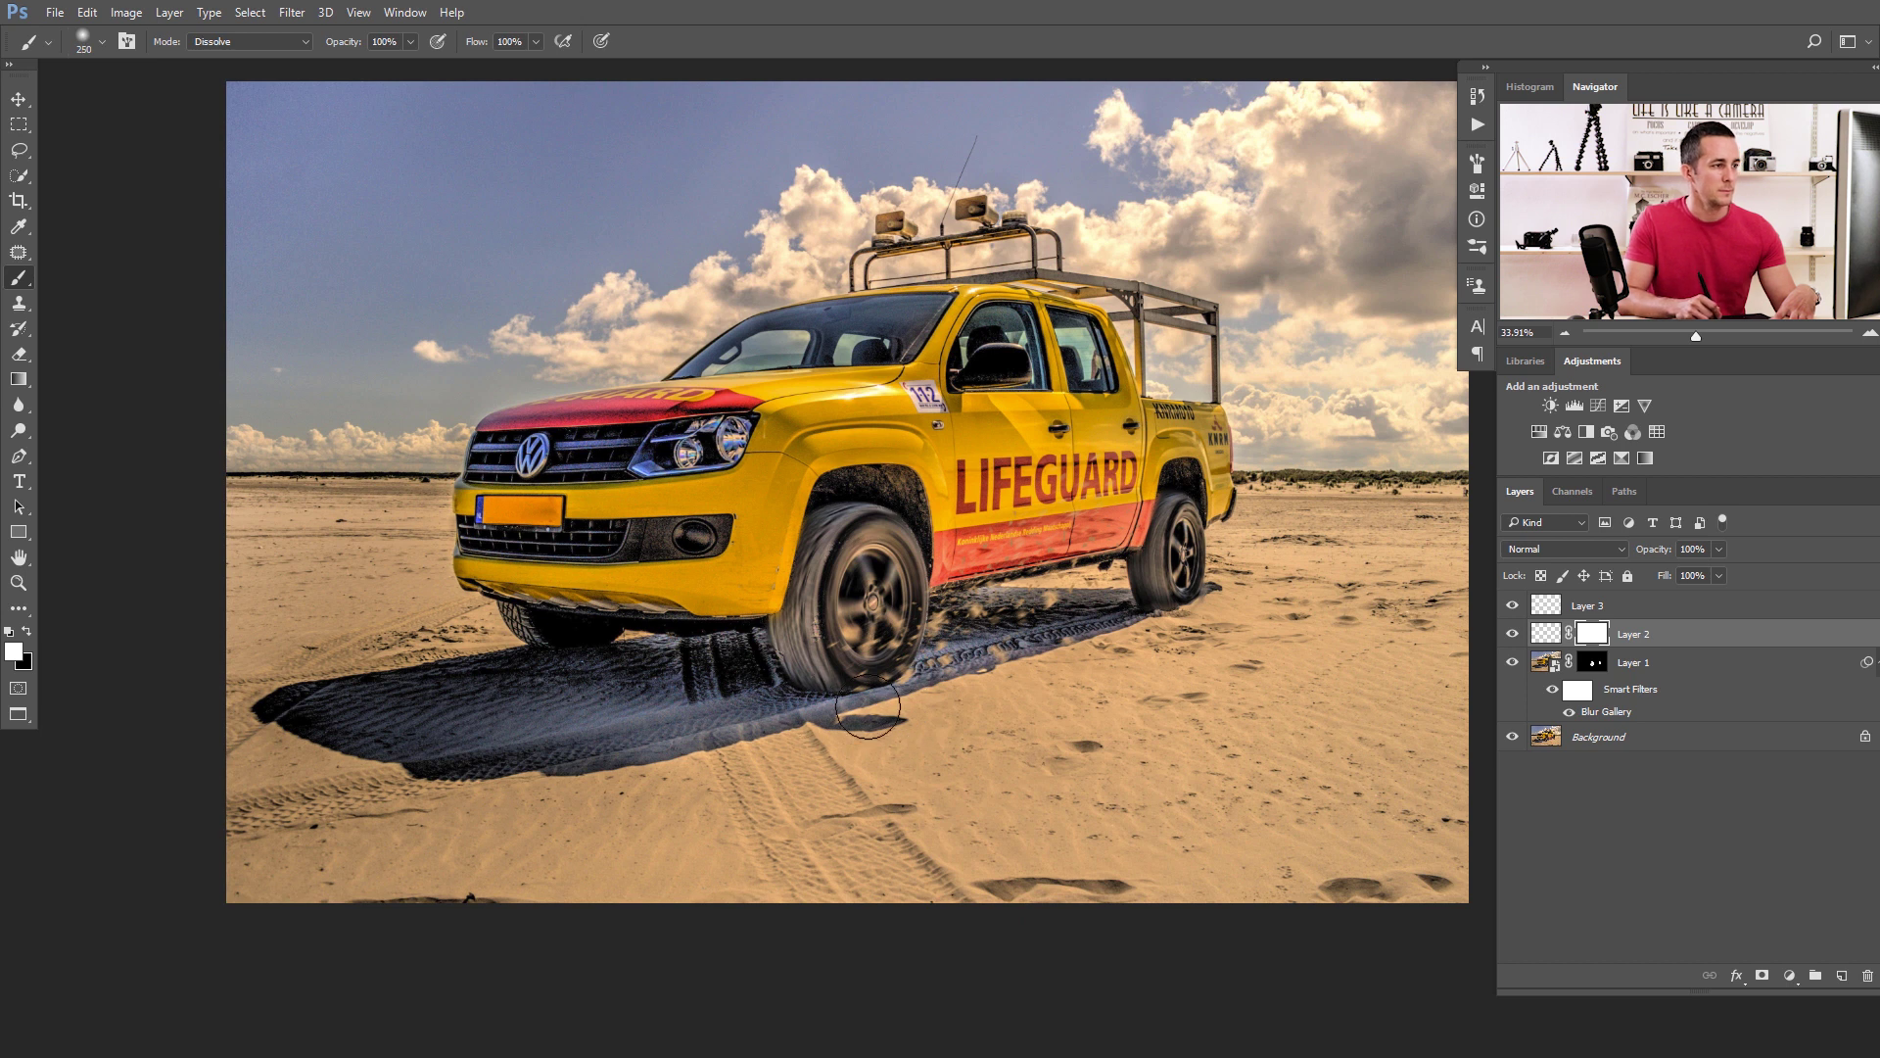
key("x")
left_click(920, 698)
Add a new layer above Layer 3 and paint sandy dust behind the front wheel with a 300 px Dissolve brush at 10% opacity.
left_click(1552, 615)
left_click(1841, 975)
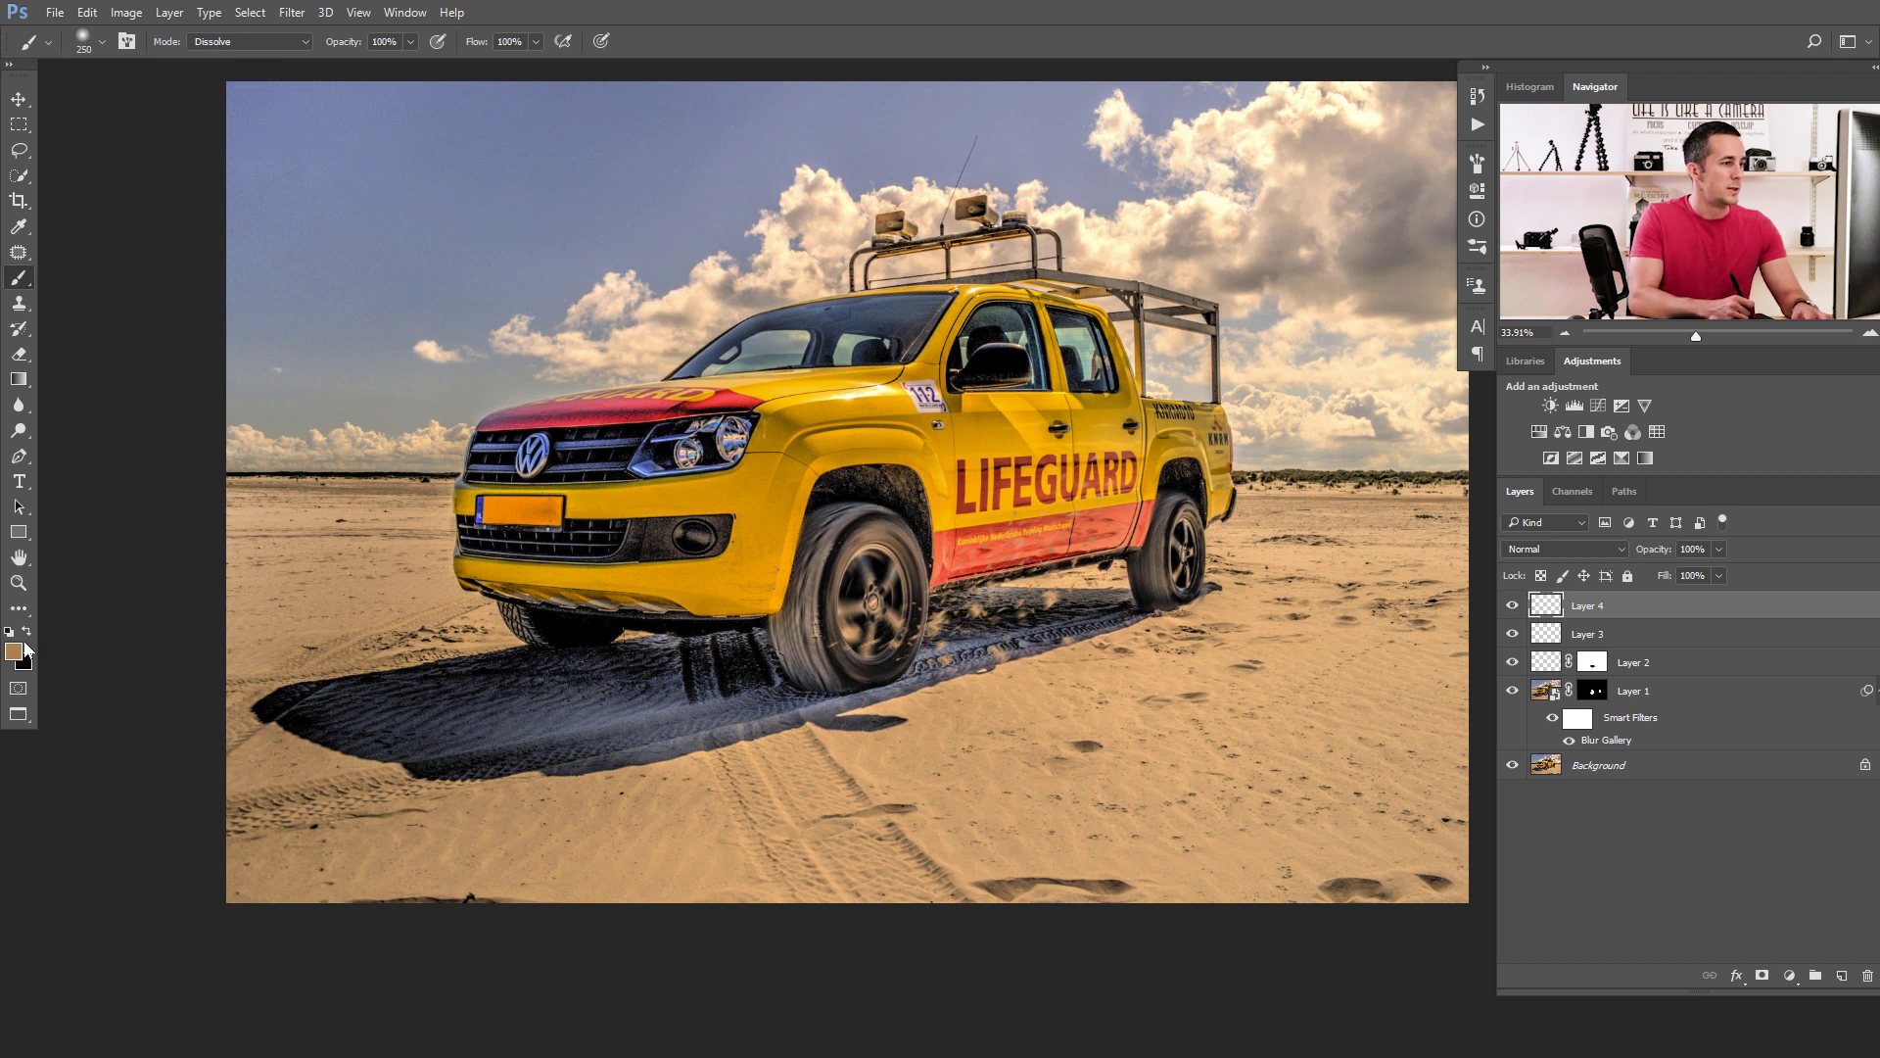
left_click(235, 54)
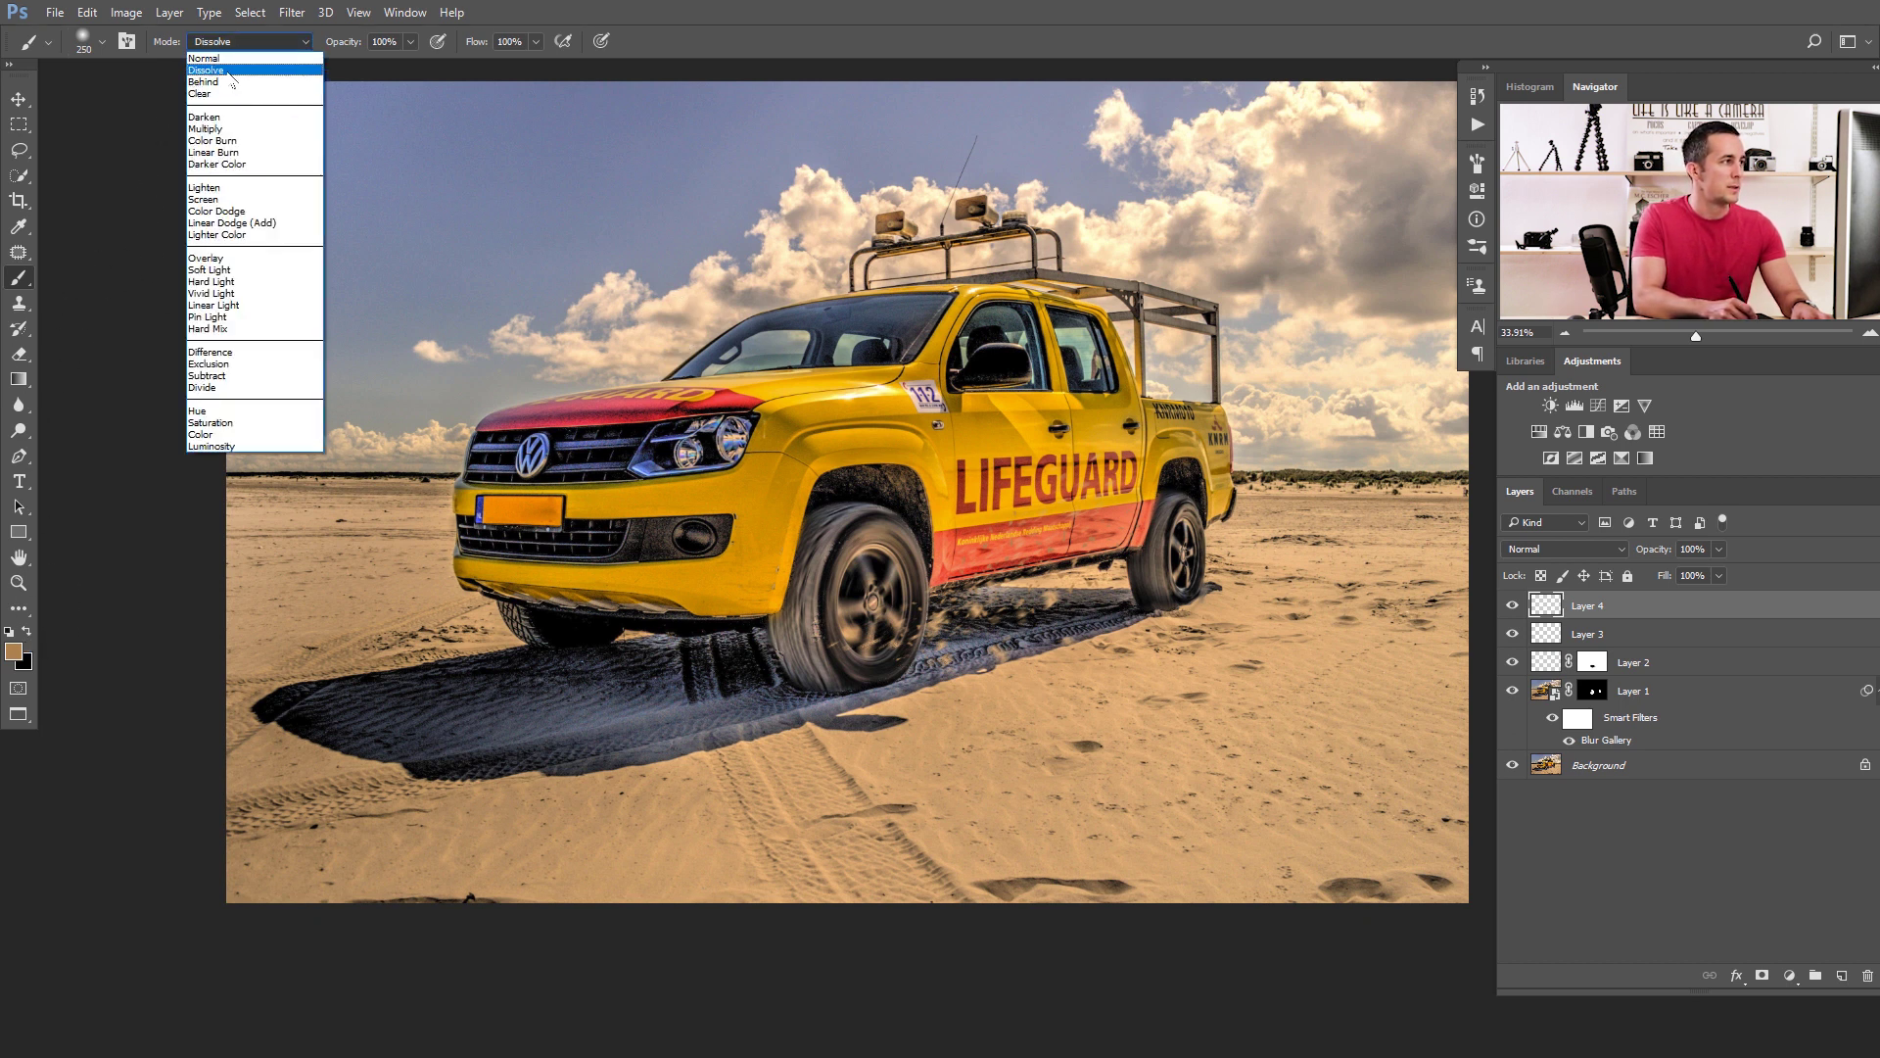
left_click(235, 65)
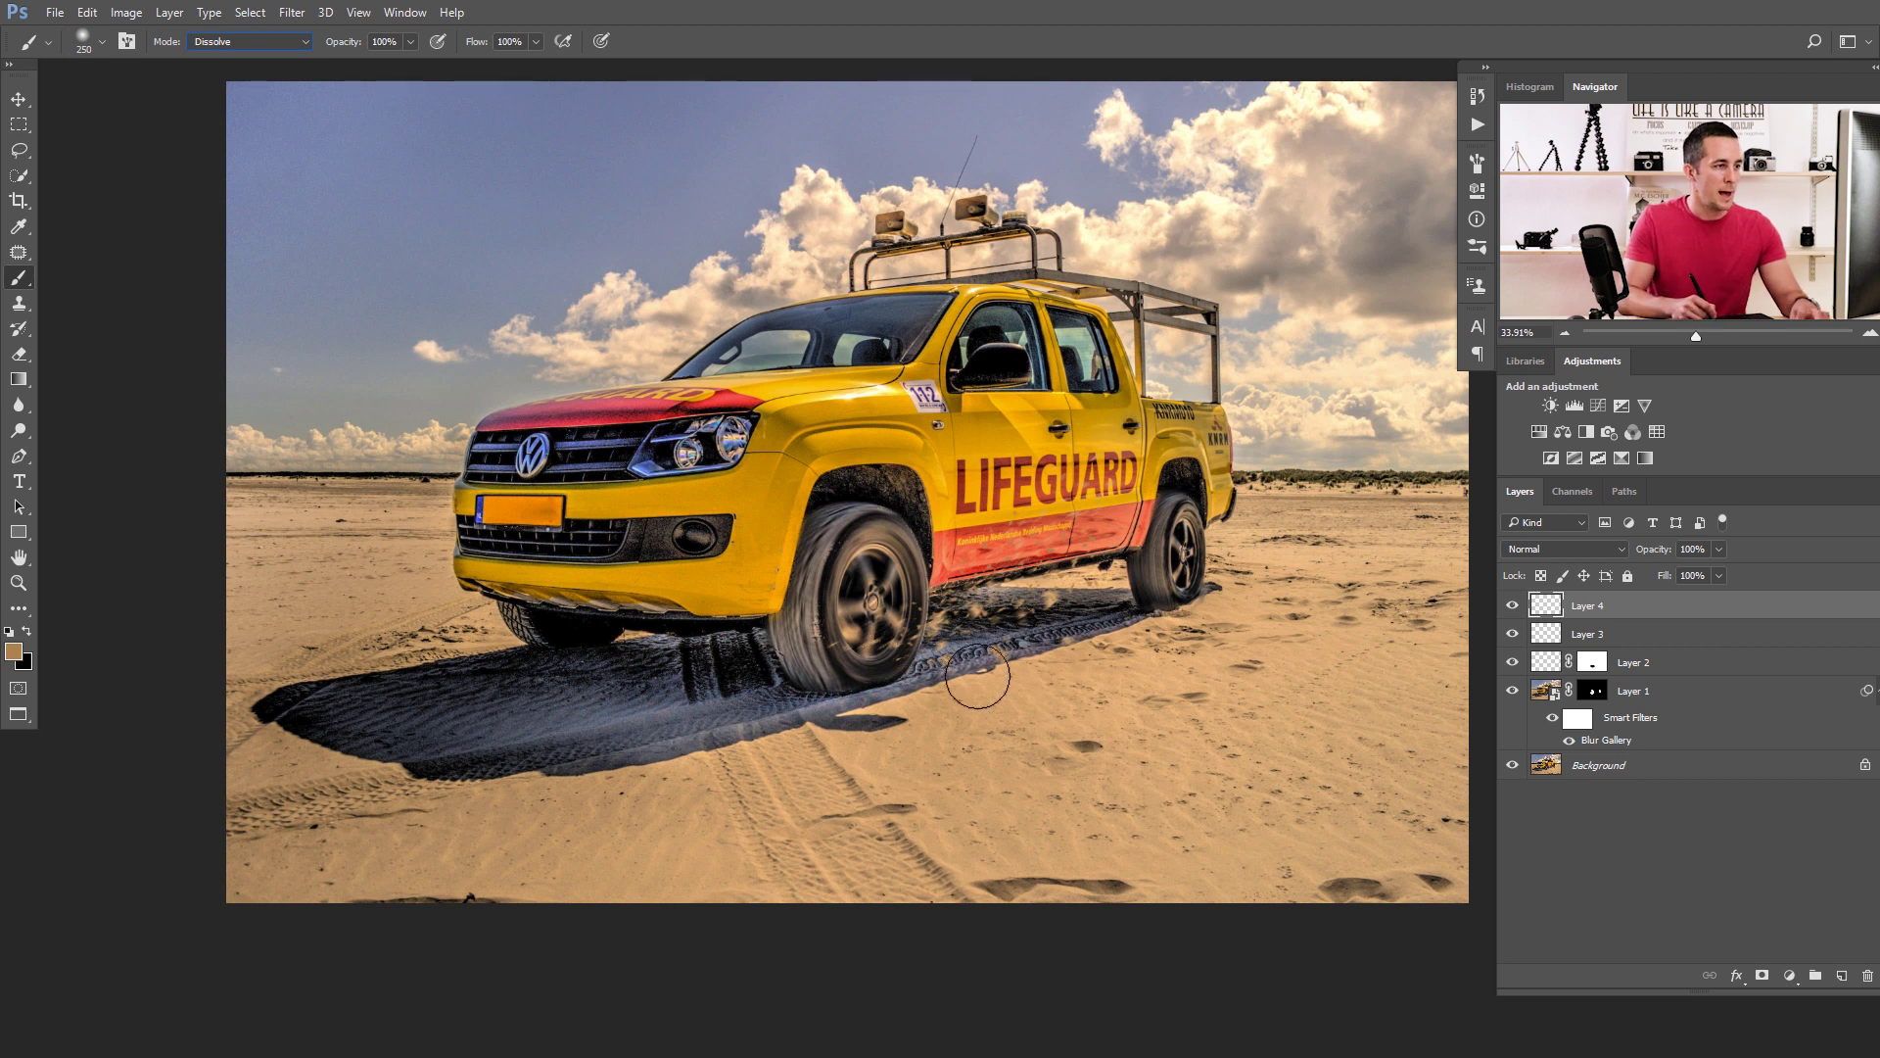
key("bracketright")
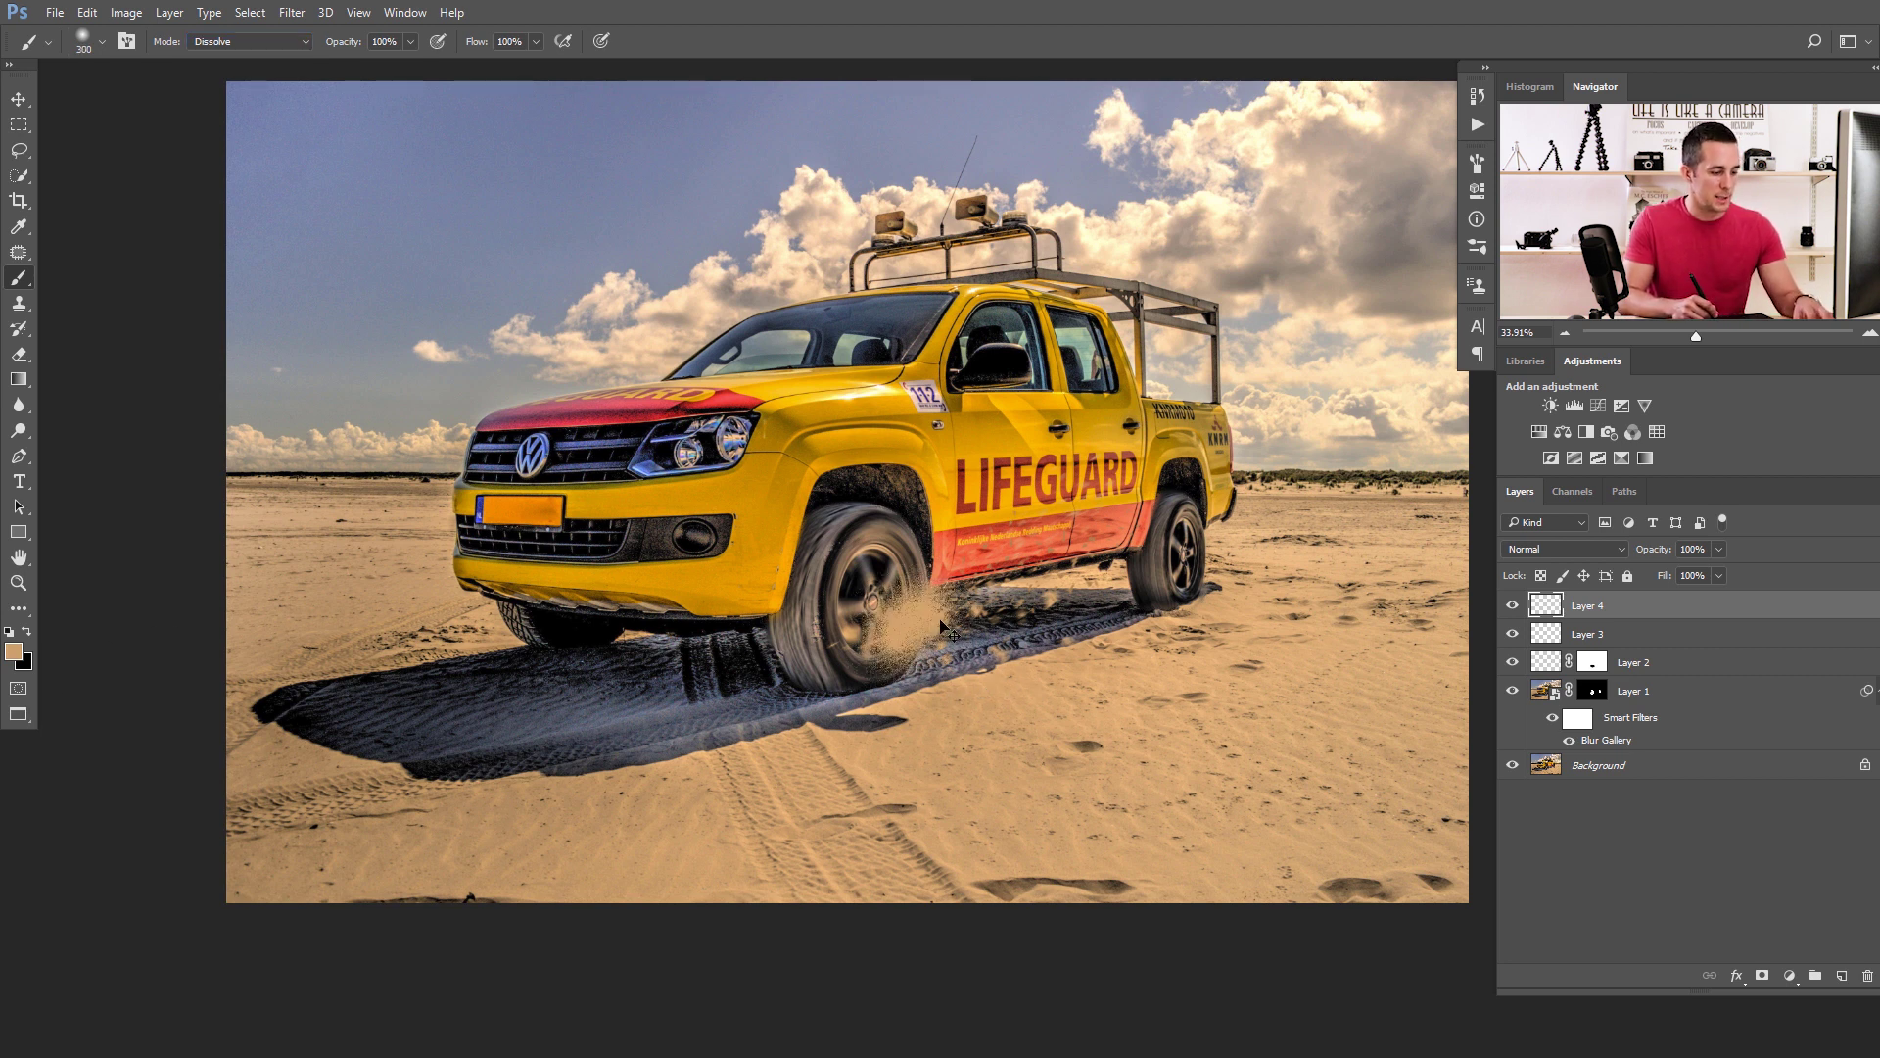
key("1")
mouse_move(948, 606)
left_mouse_down()
mouse_move(1118, 530)
mouse_move(1053, 526)
mouse_move(1153, 546)
mouse_move(879, 644)
mouse_move(893, 573)
mouse_move(1014, 607)
mouse_move(1181, 568)
mouse_move(1224, 529)
left_mouse_up()
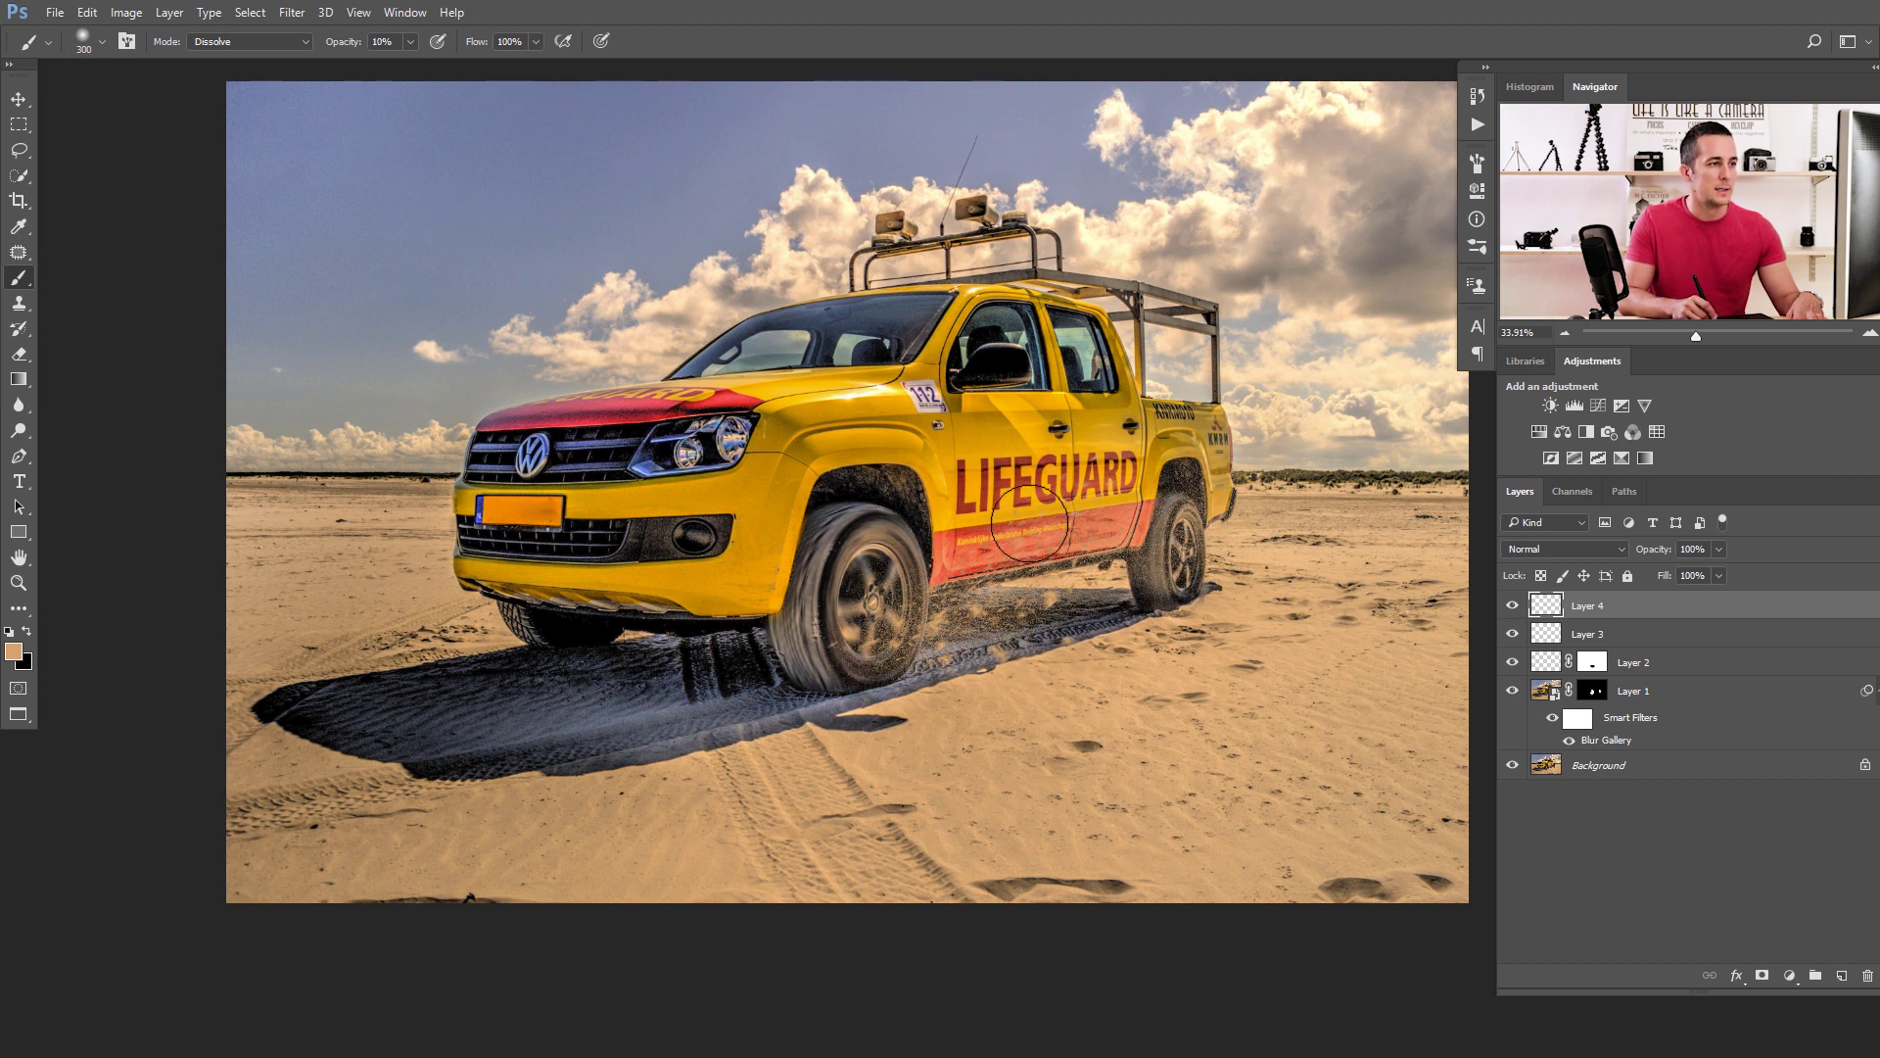
Build up finer dust around the front wheel with smaller brush sizes between 90 and 150 px.
key("bracketleft")
key("bracketleft")
key("bracketleft")
key("bracketleft")
key("bracketleft")
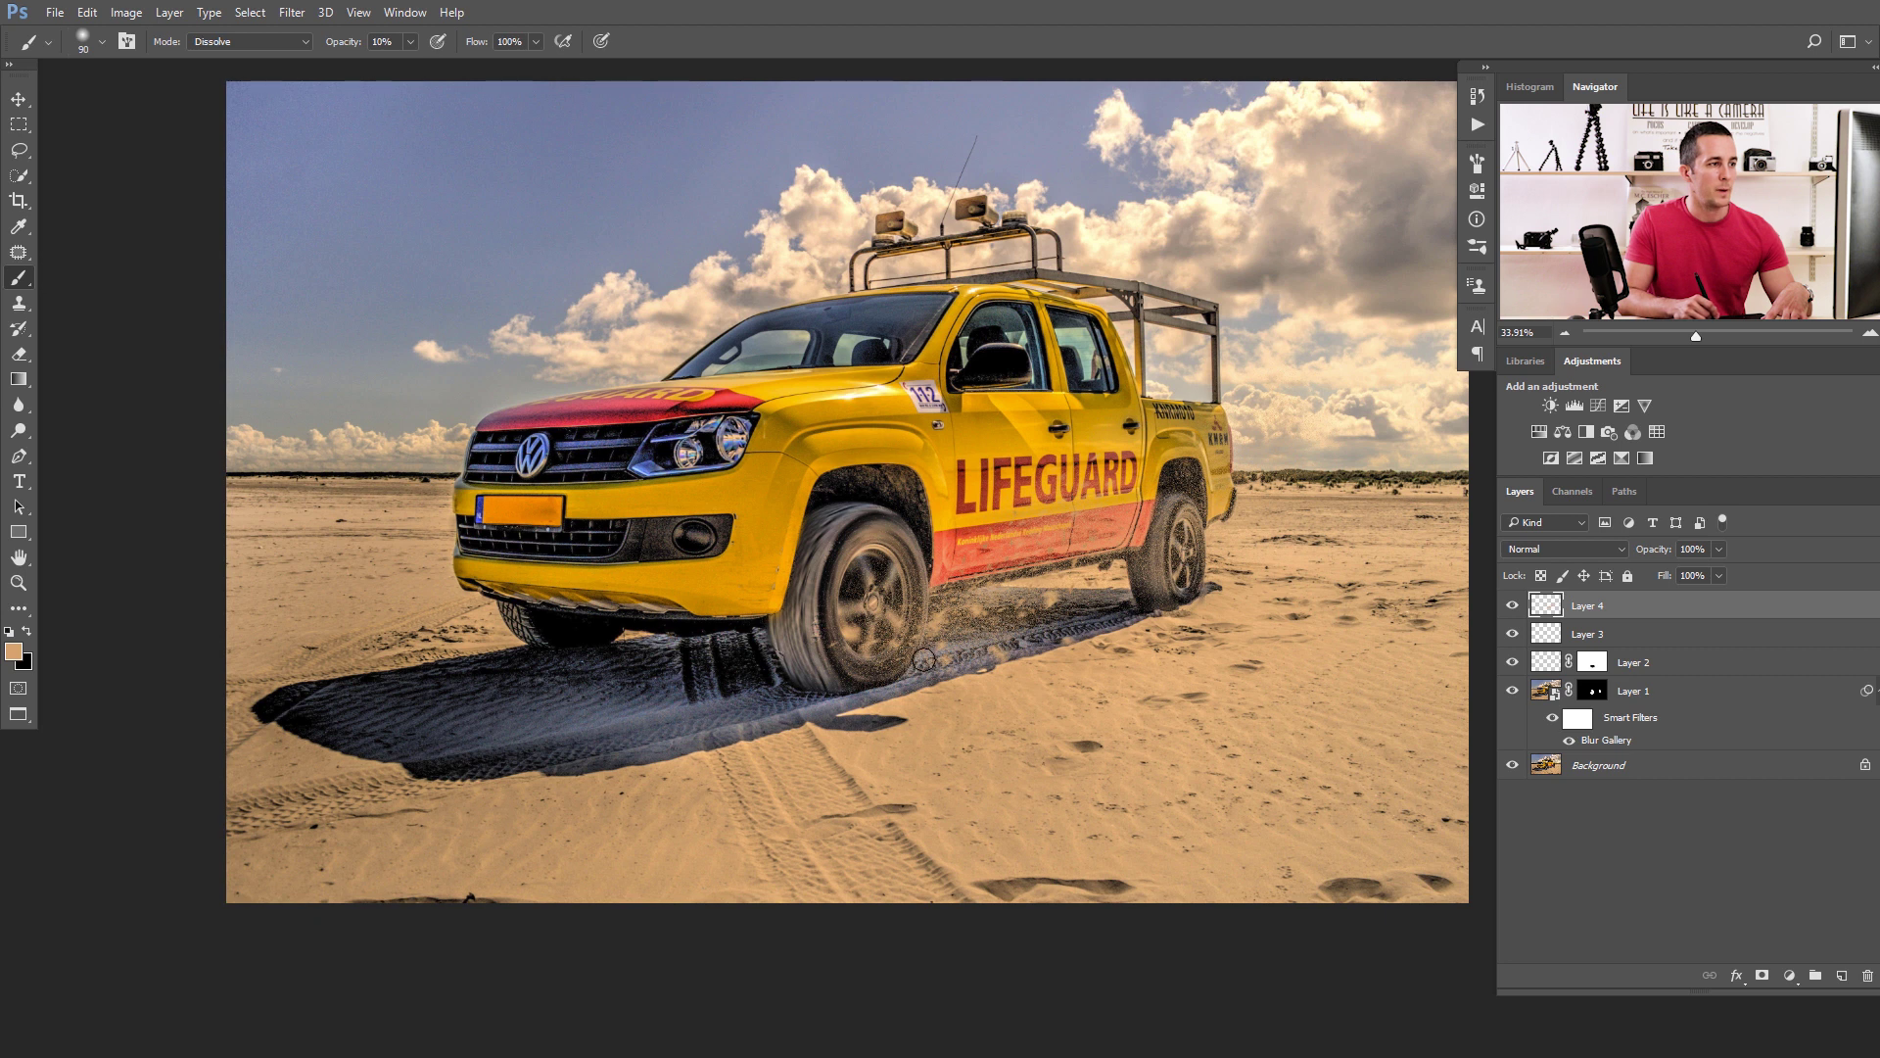
key("bracketleft")
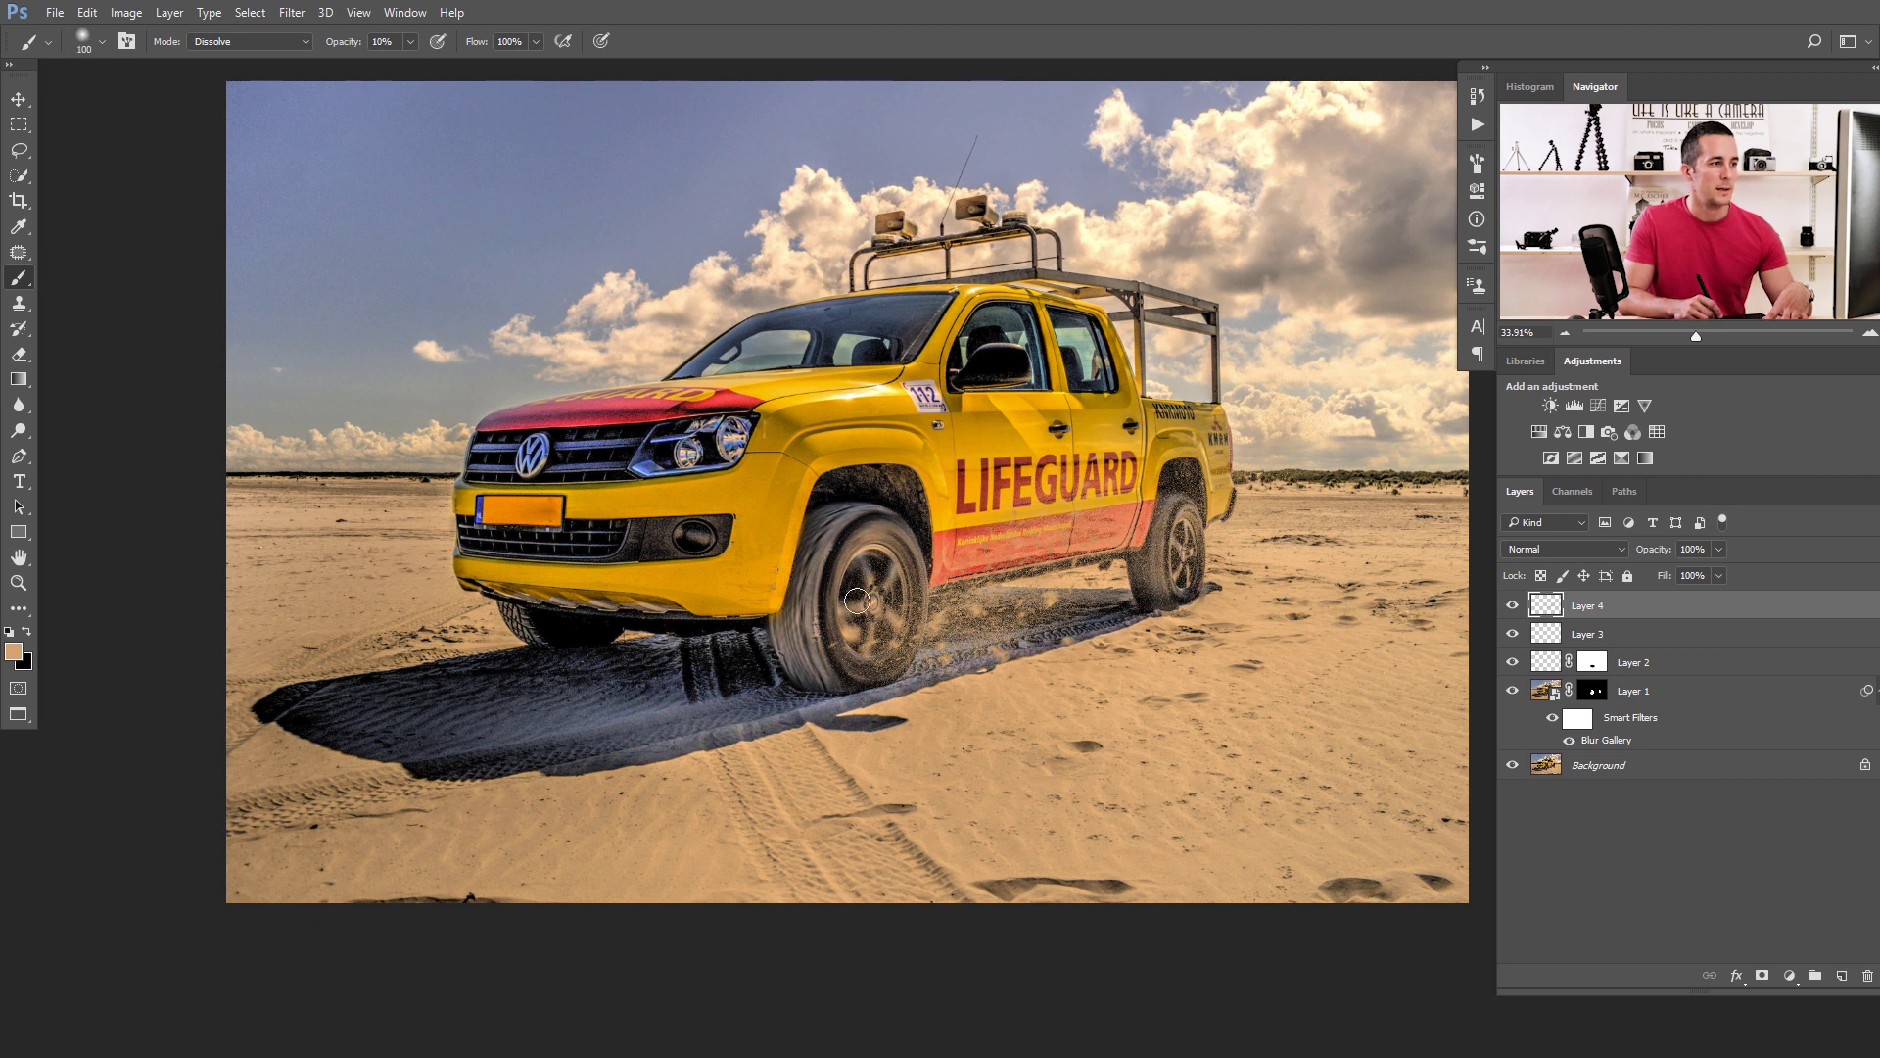
key("bracketright")
key("bracketright")
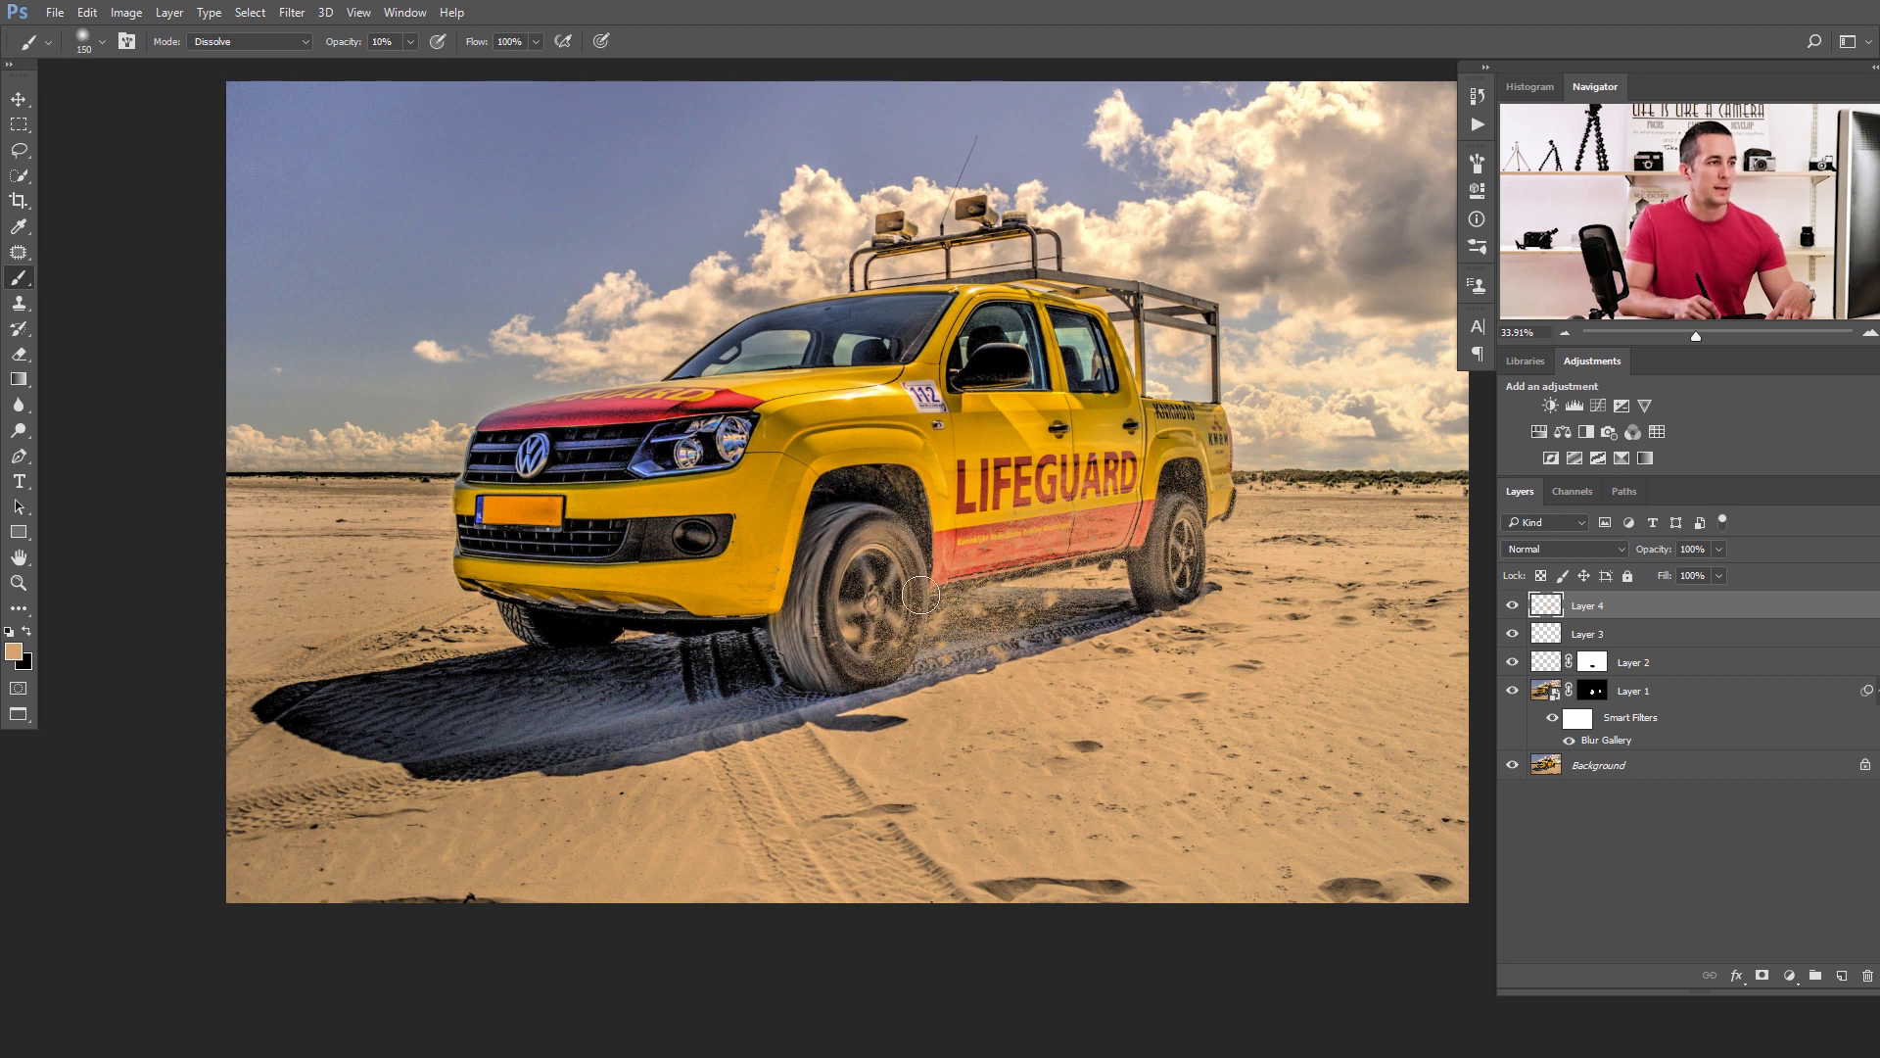
Soften the dust on Layer 4 with a Gaussian Blur of 2.0 pixels radius.
left_click(292, 12)
mouse_move(343, 228)
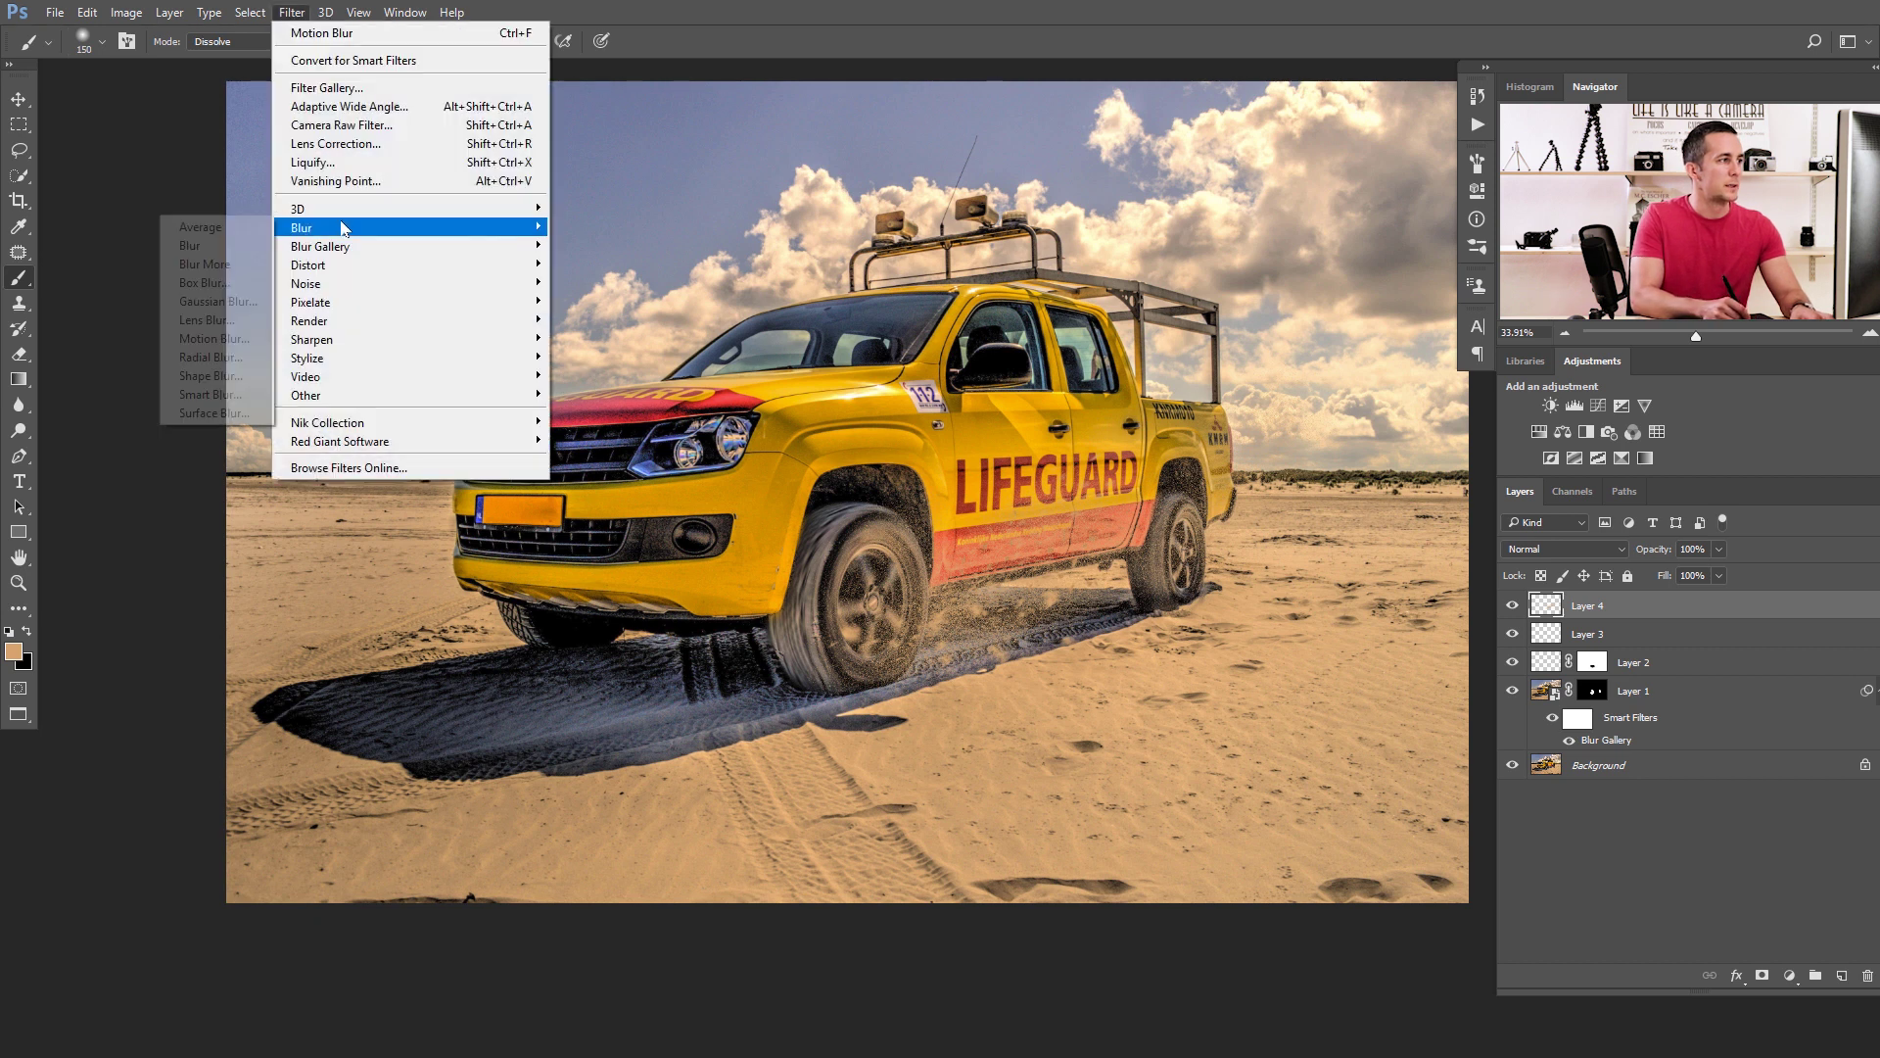
left_click(233, 306)
scroll(881, 636, "up", 3)
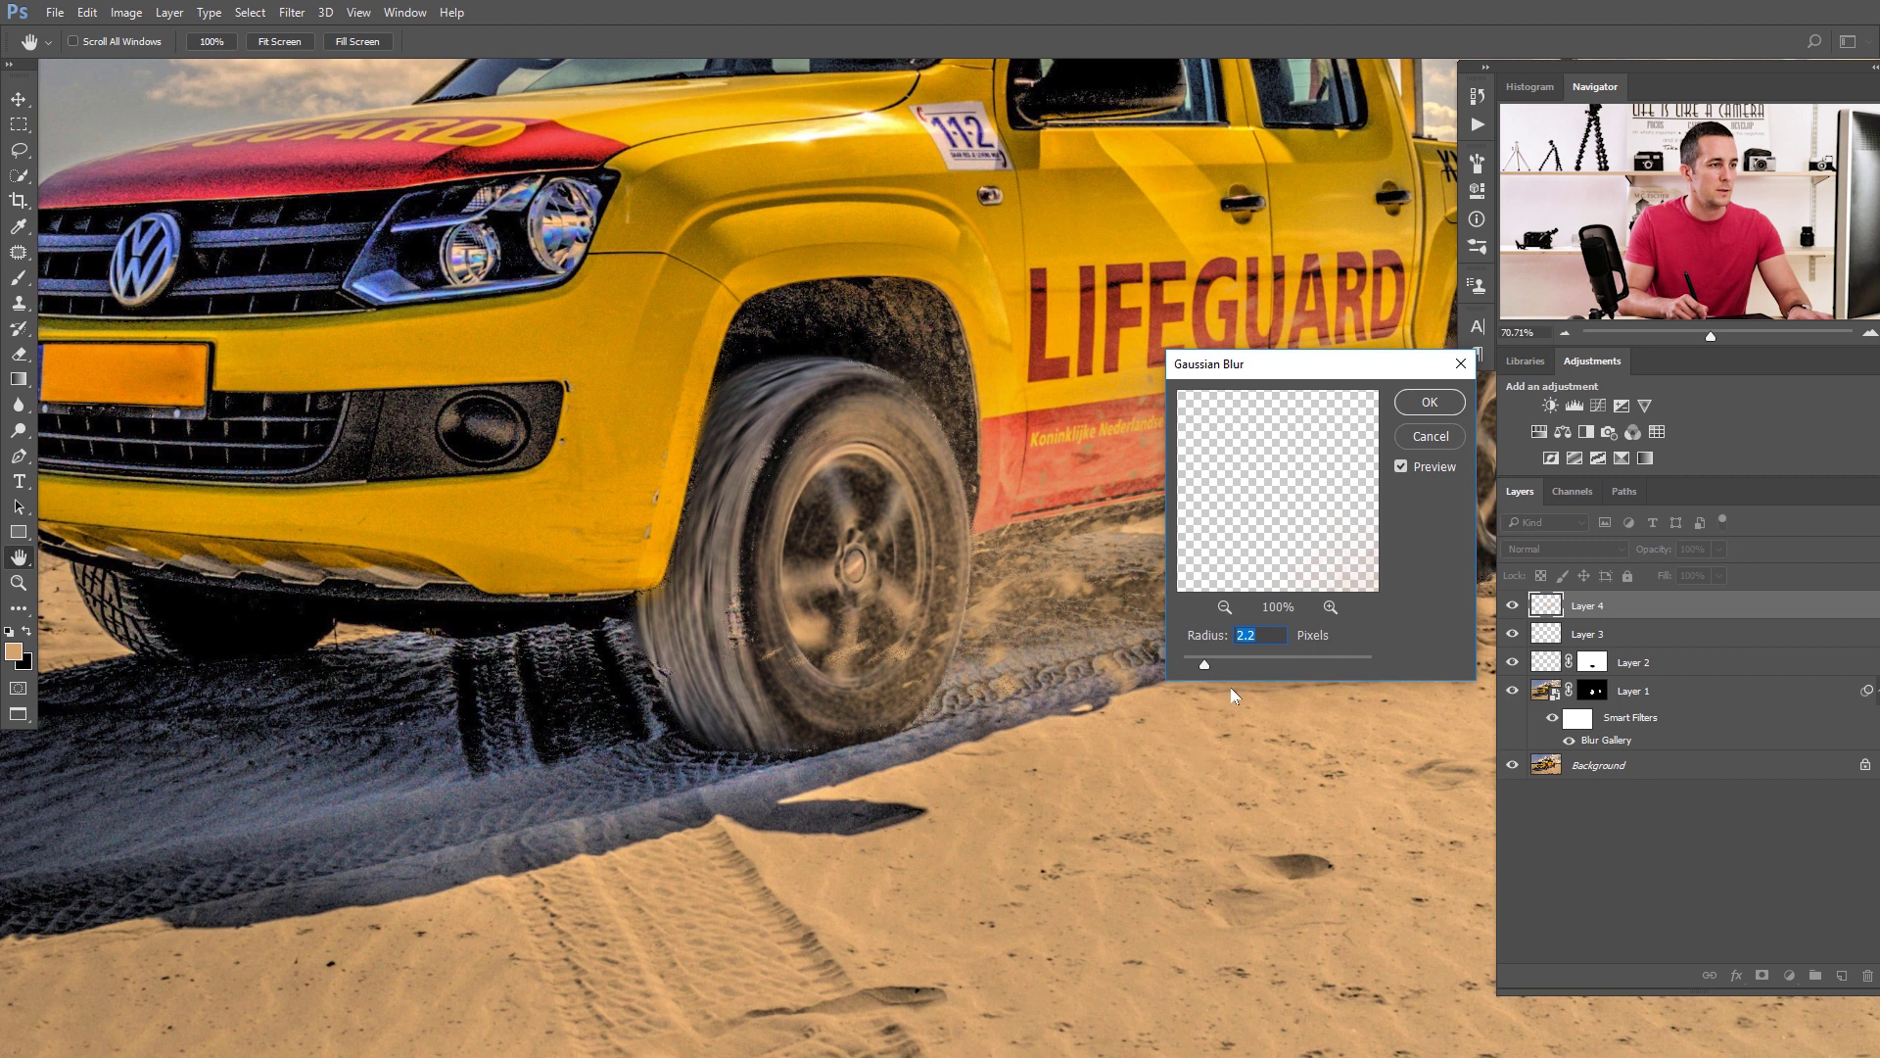
left_click_drag(1207, 663, 1199, 662)
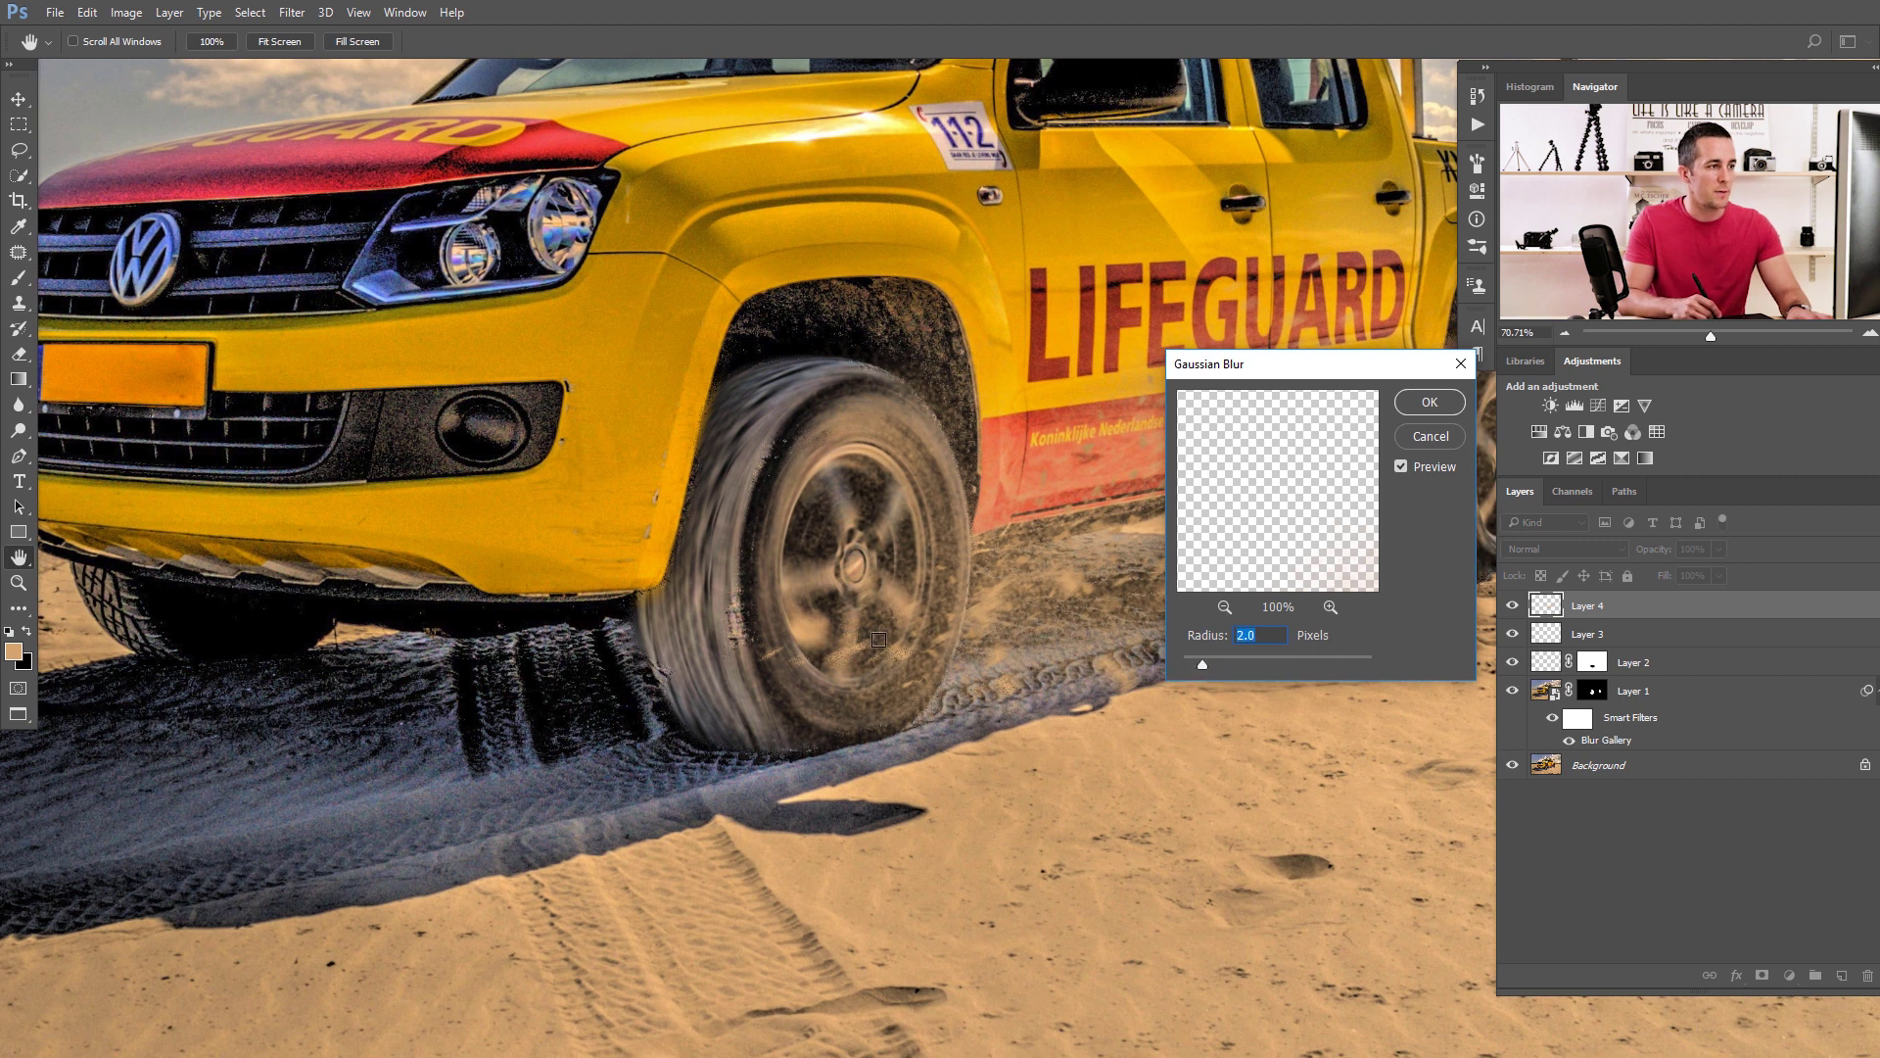
left_click(1415, 408)
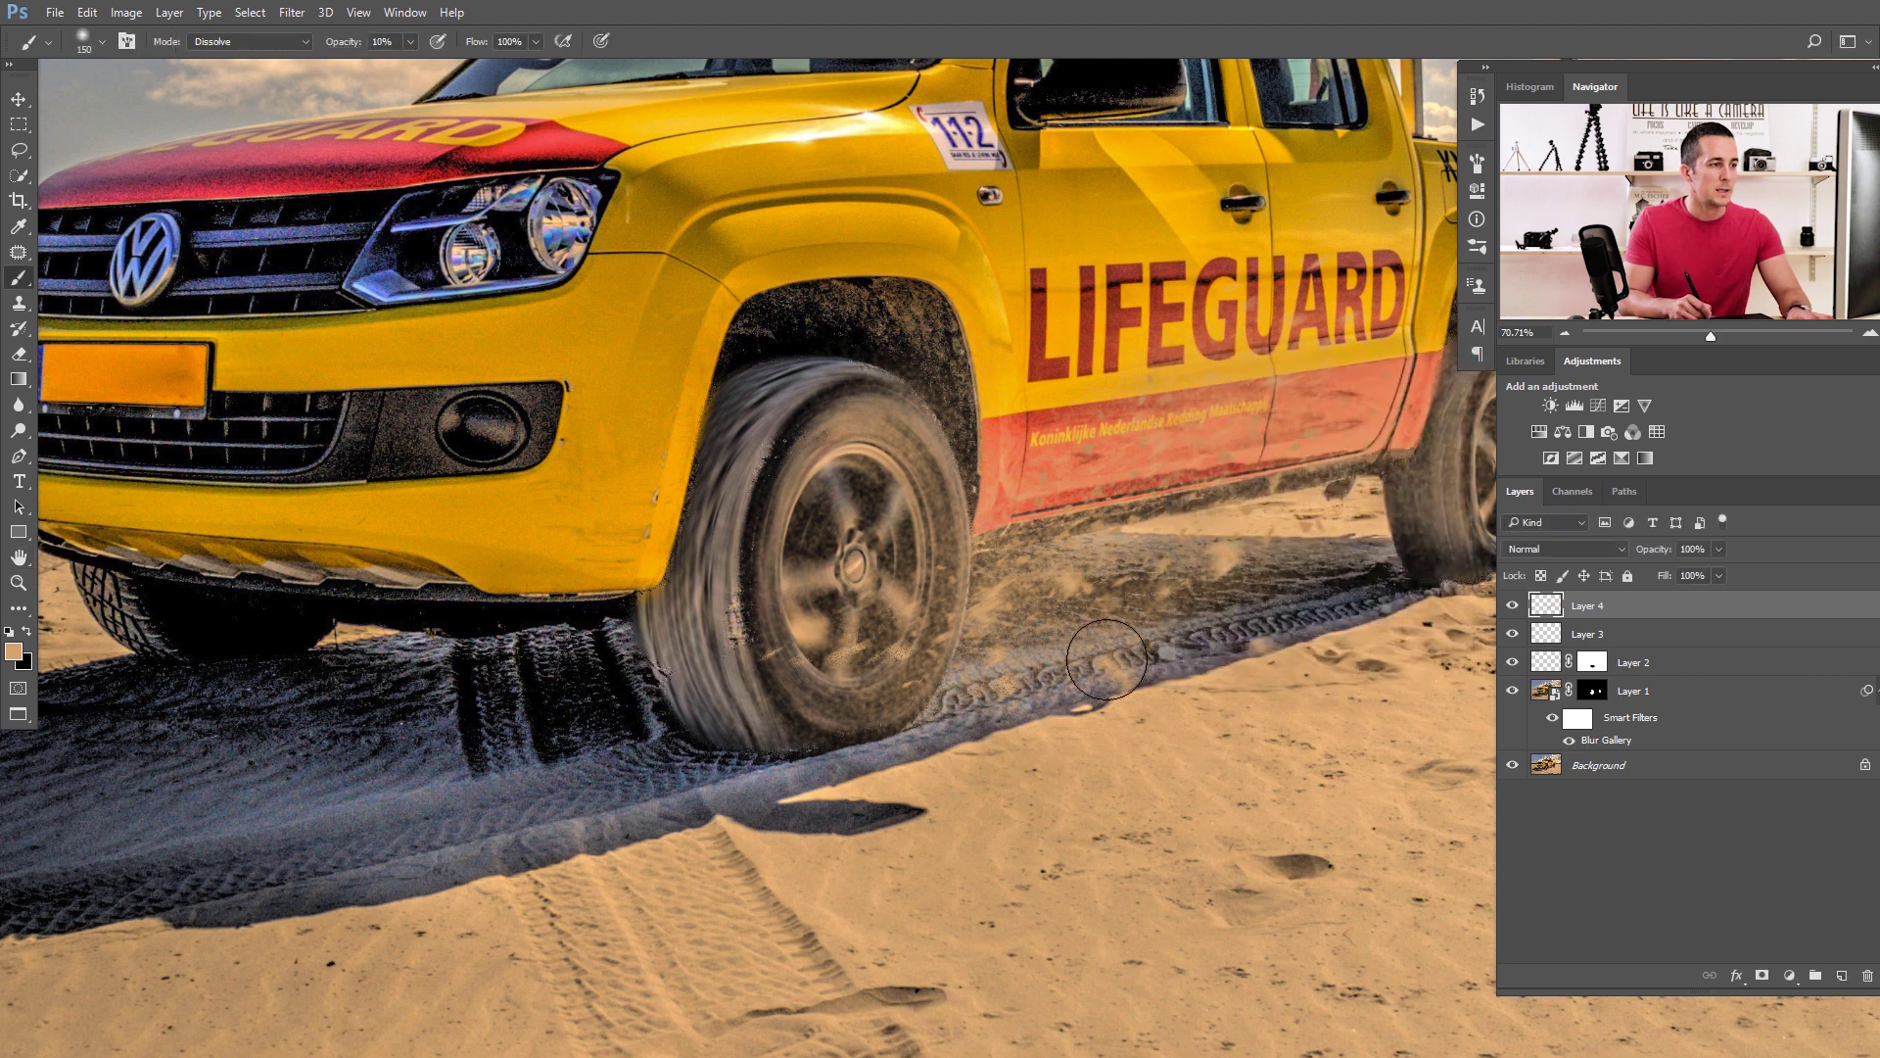
Group Layer 1 through Layer 4 and toggle the group's visibility to compare the truck before and after.
scroll(1107, 635, "down", 3)
left_click_drag(1175, 625, 1104, 635)
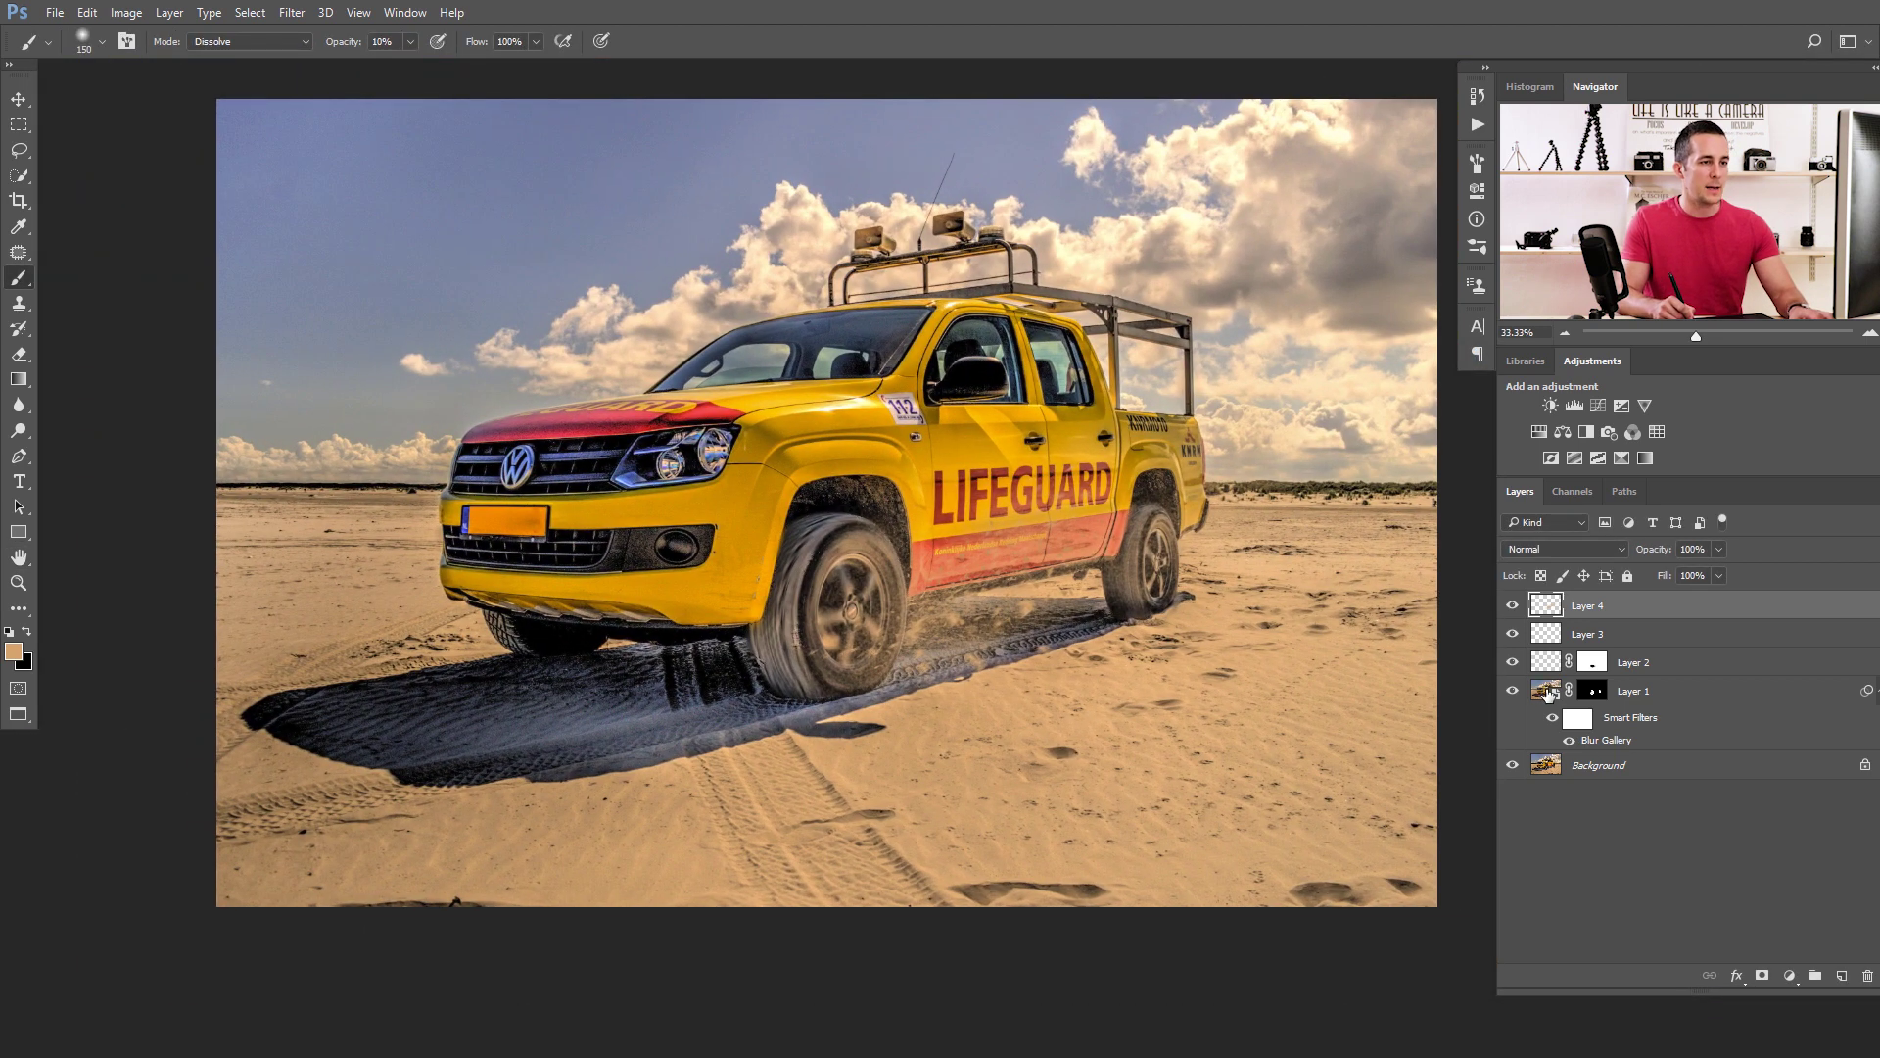
left_click(1545, 693, "shift")
key("ctrl+g")
left_click(1511, 601)
left_click(1512, 602)
left_click(1512, 603)
left_click(1512, 602)
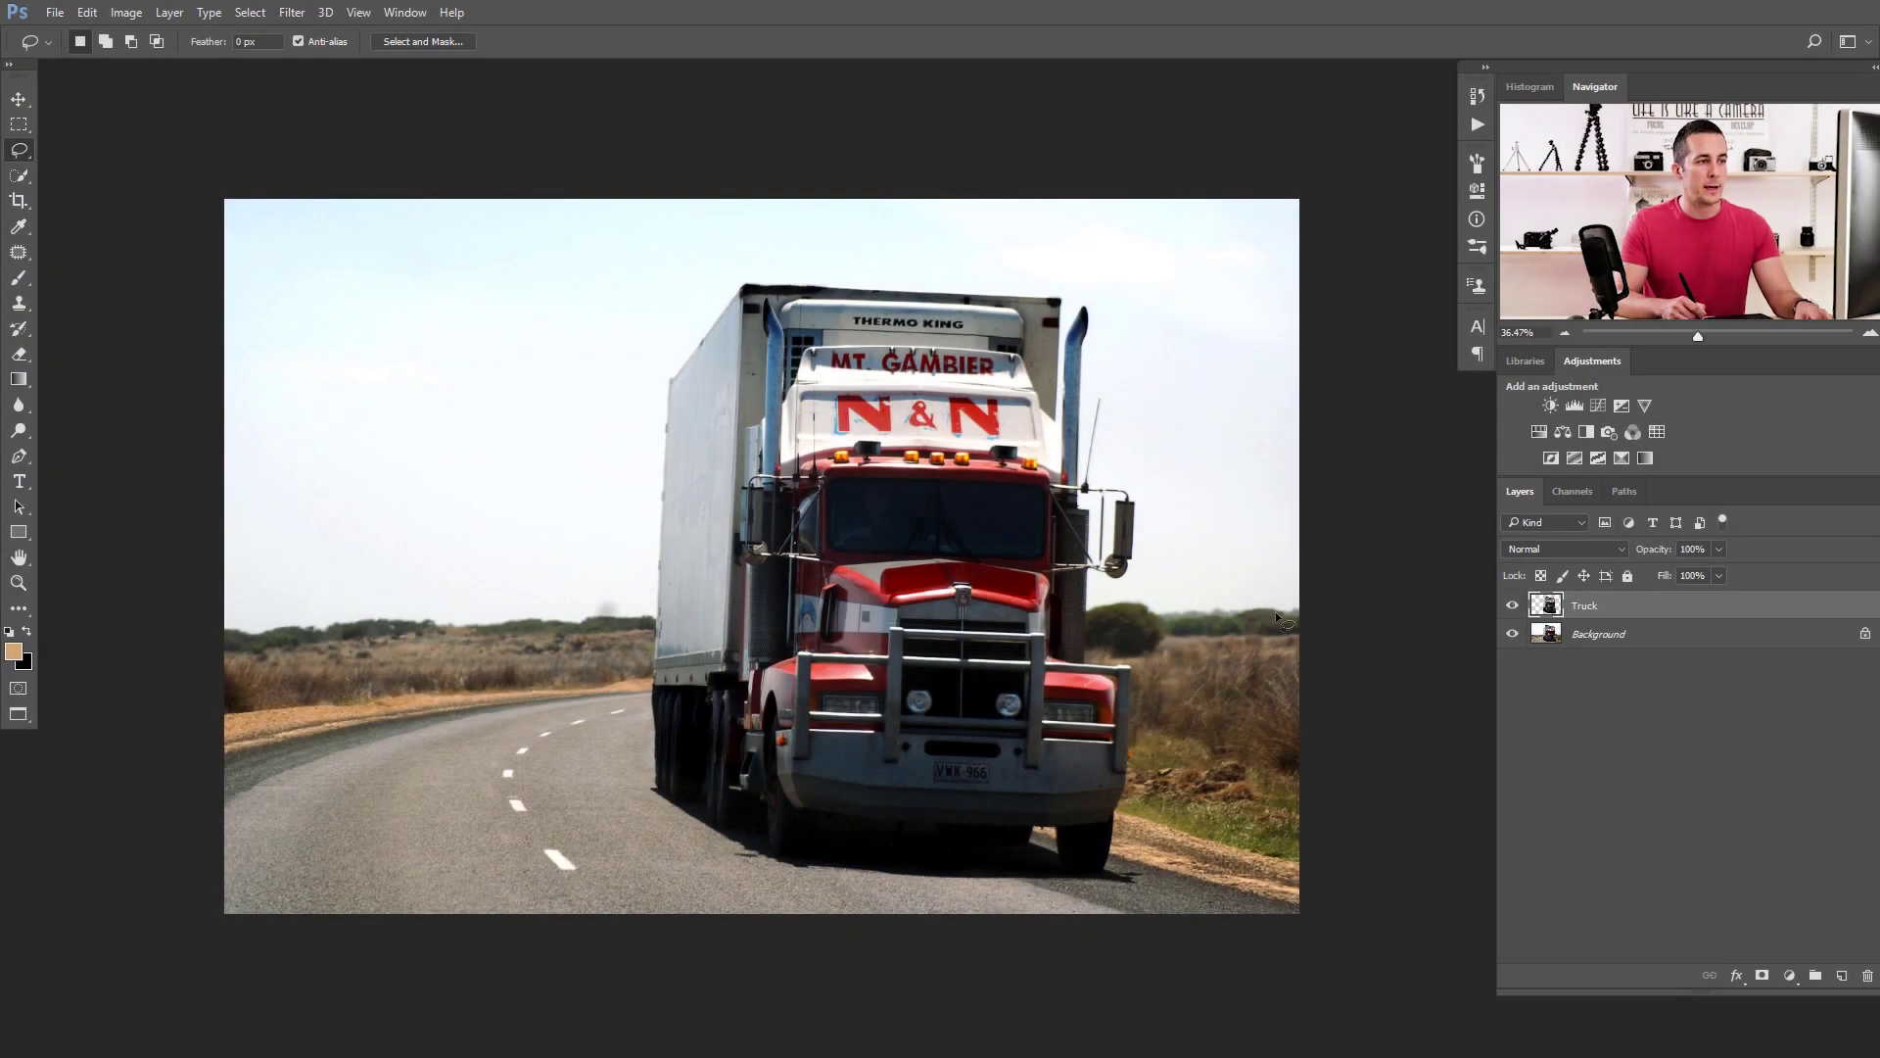
In the red truck document, check the Truck layer's cutout in isolation and duplicate the Background layer.
left_click(1512, 607, "alt")
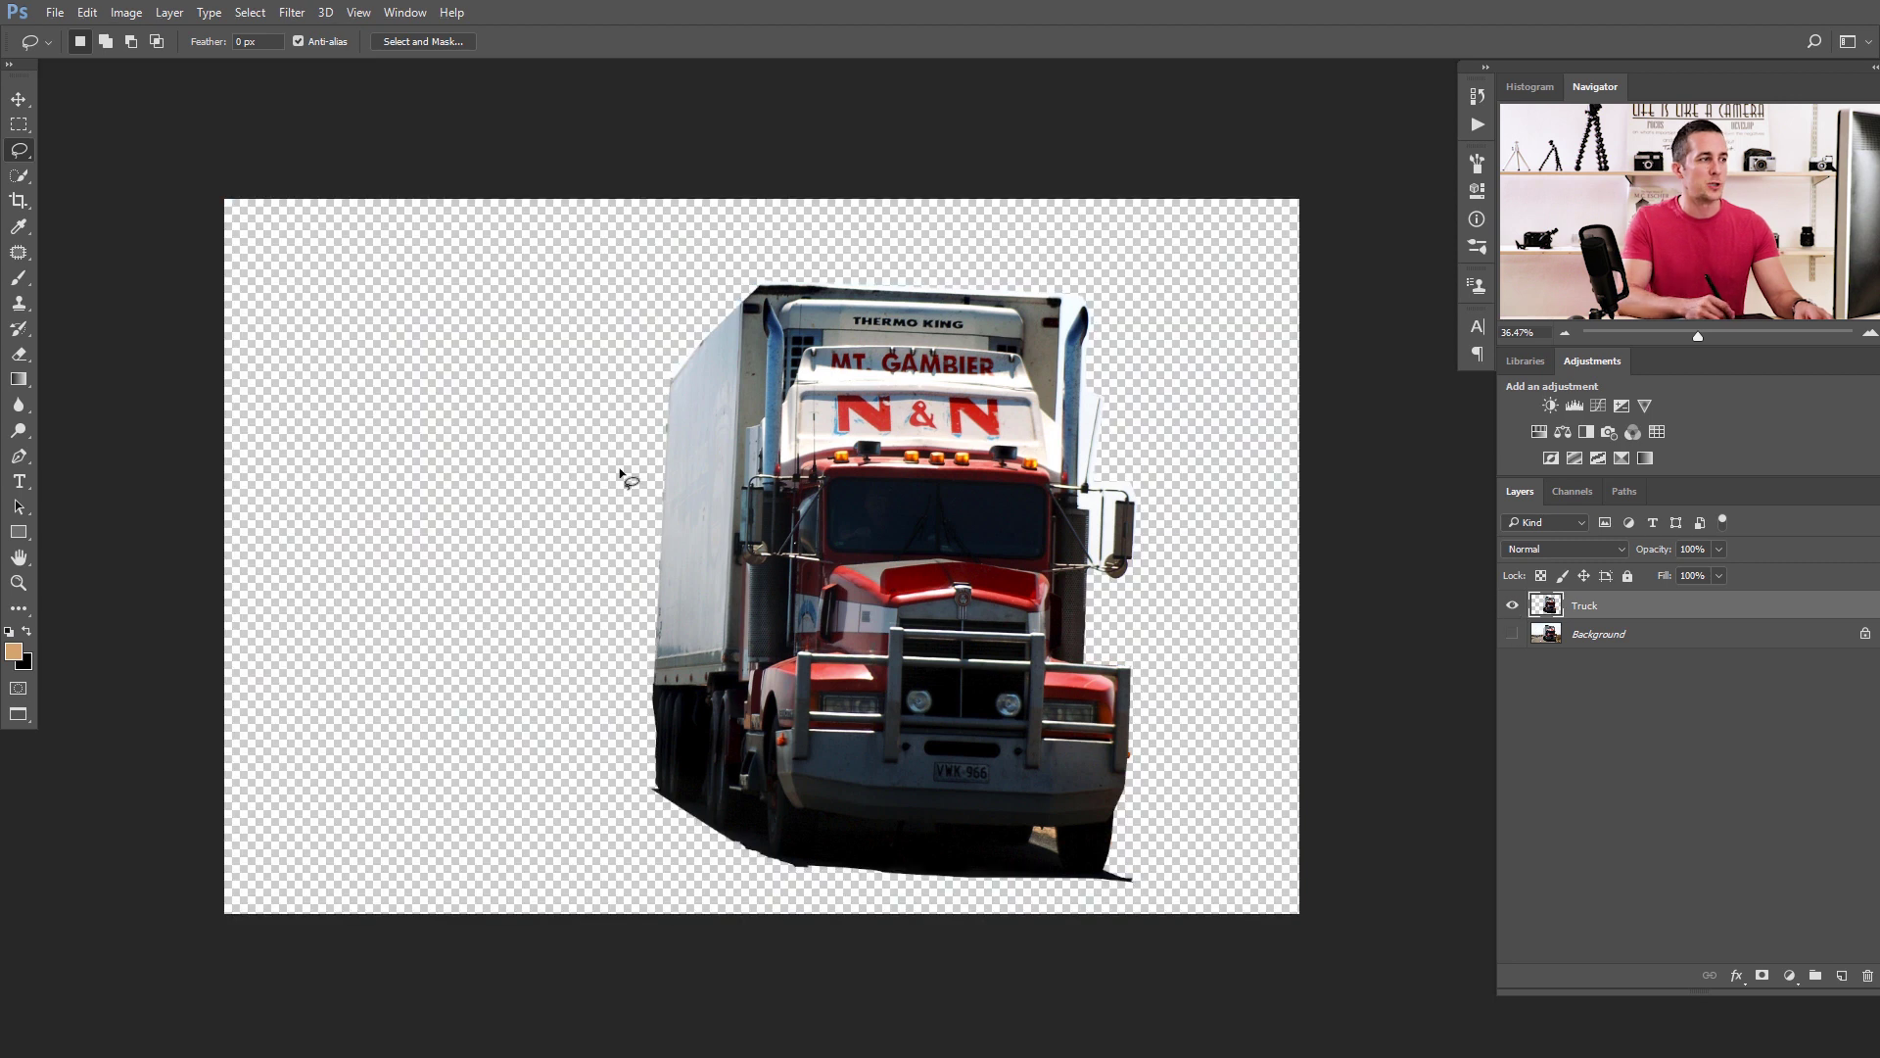
left_click(1511, 606, "alt")
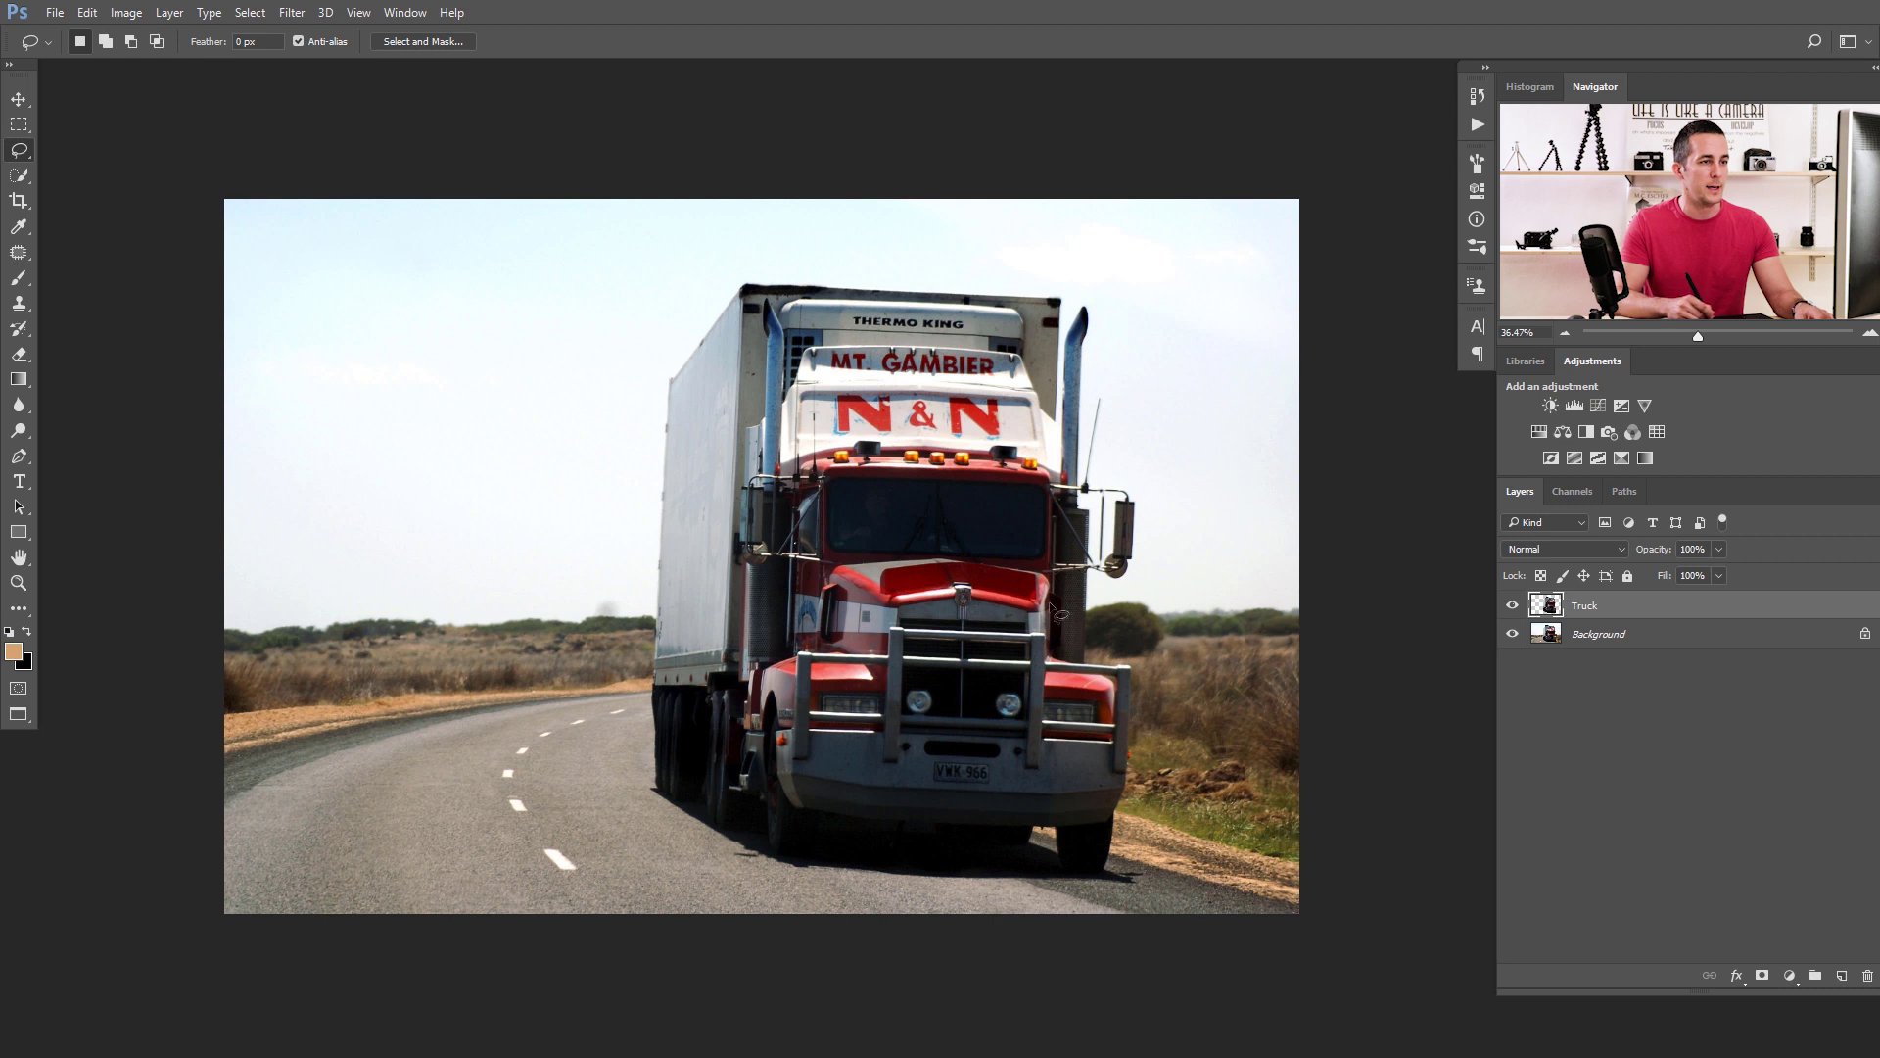
left_click(1614, 641)
key("ctrl+j")
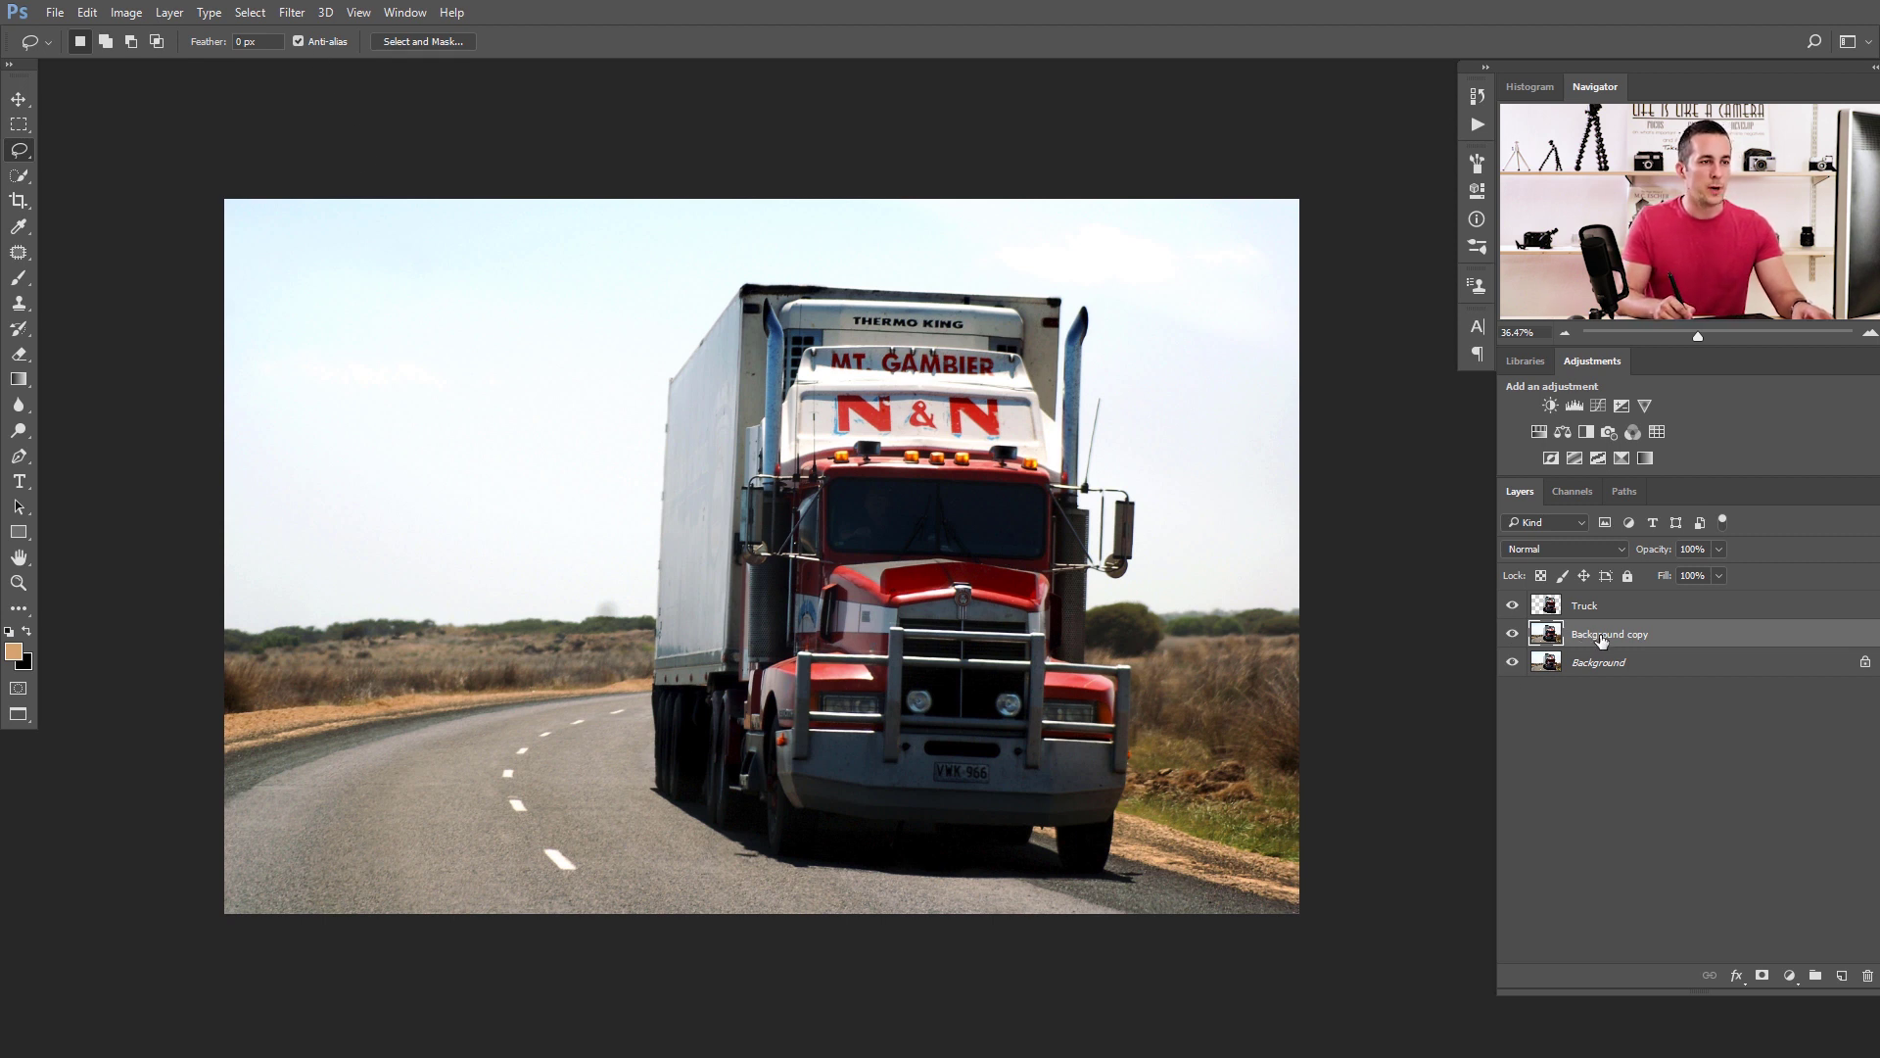
Start a Path Blur on the Background copy layer, try a speed of 162% and stretch the path across the truck's front.
left_click(284, 14)
mouse_move(266, 14)
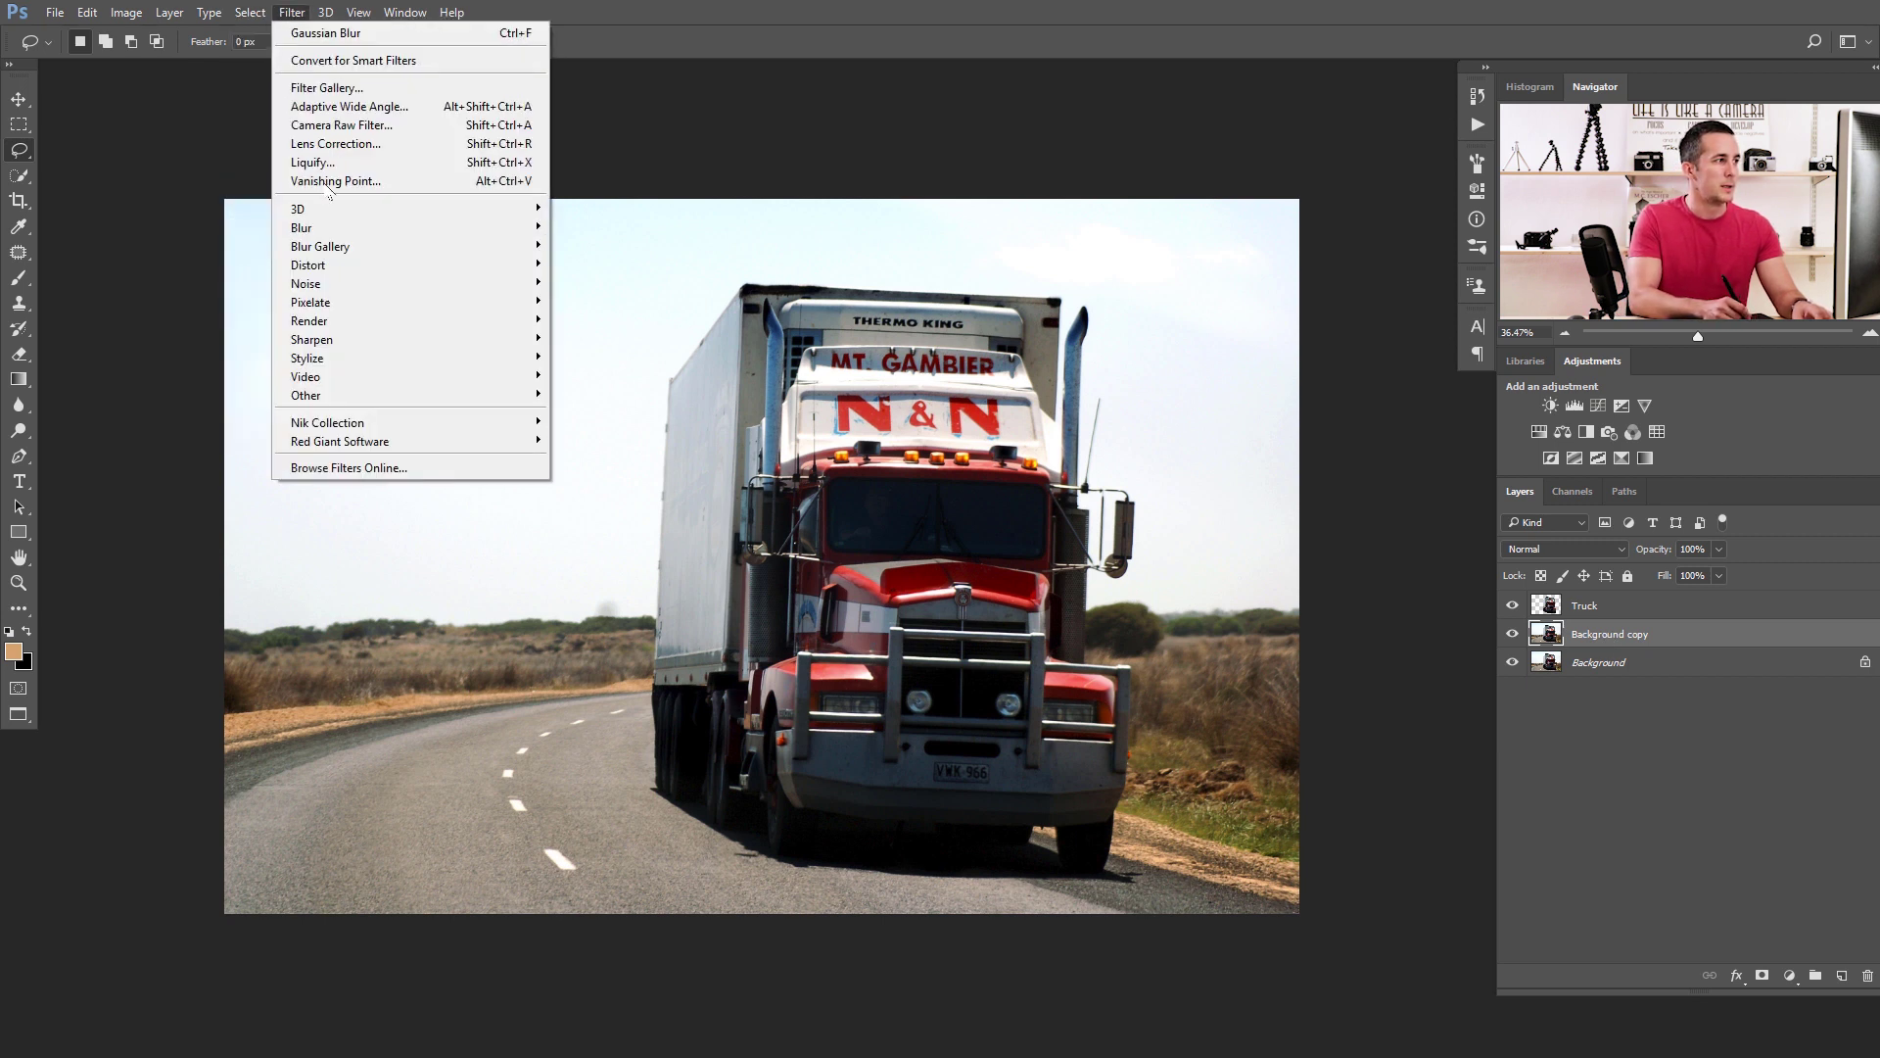
mouse_move(323, 246)
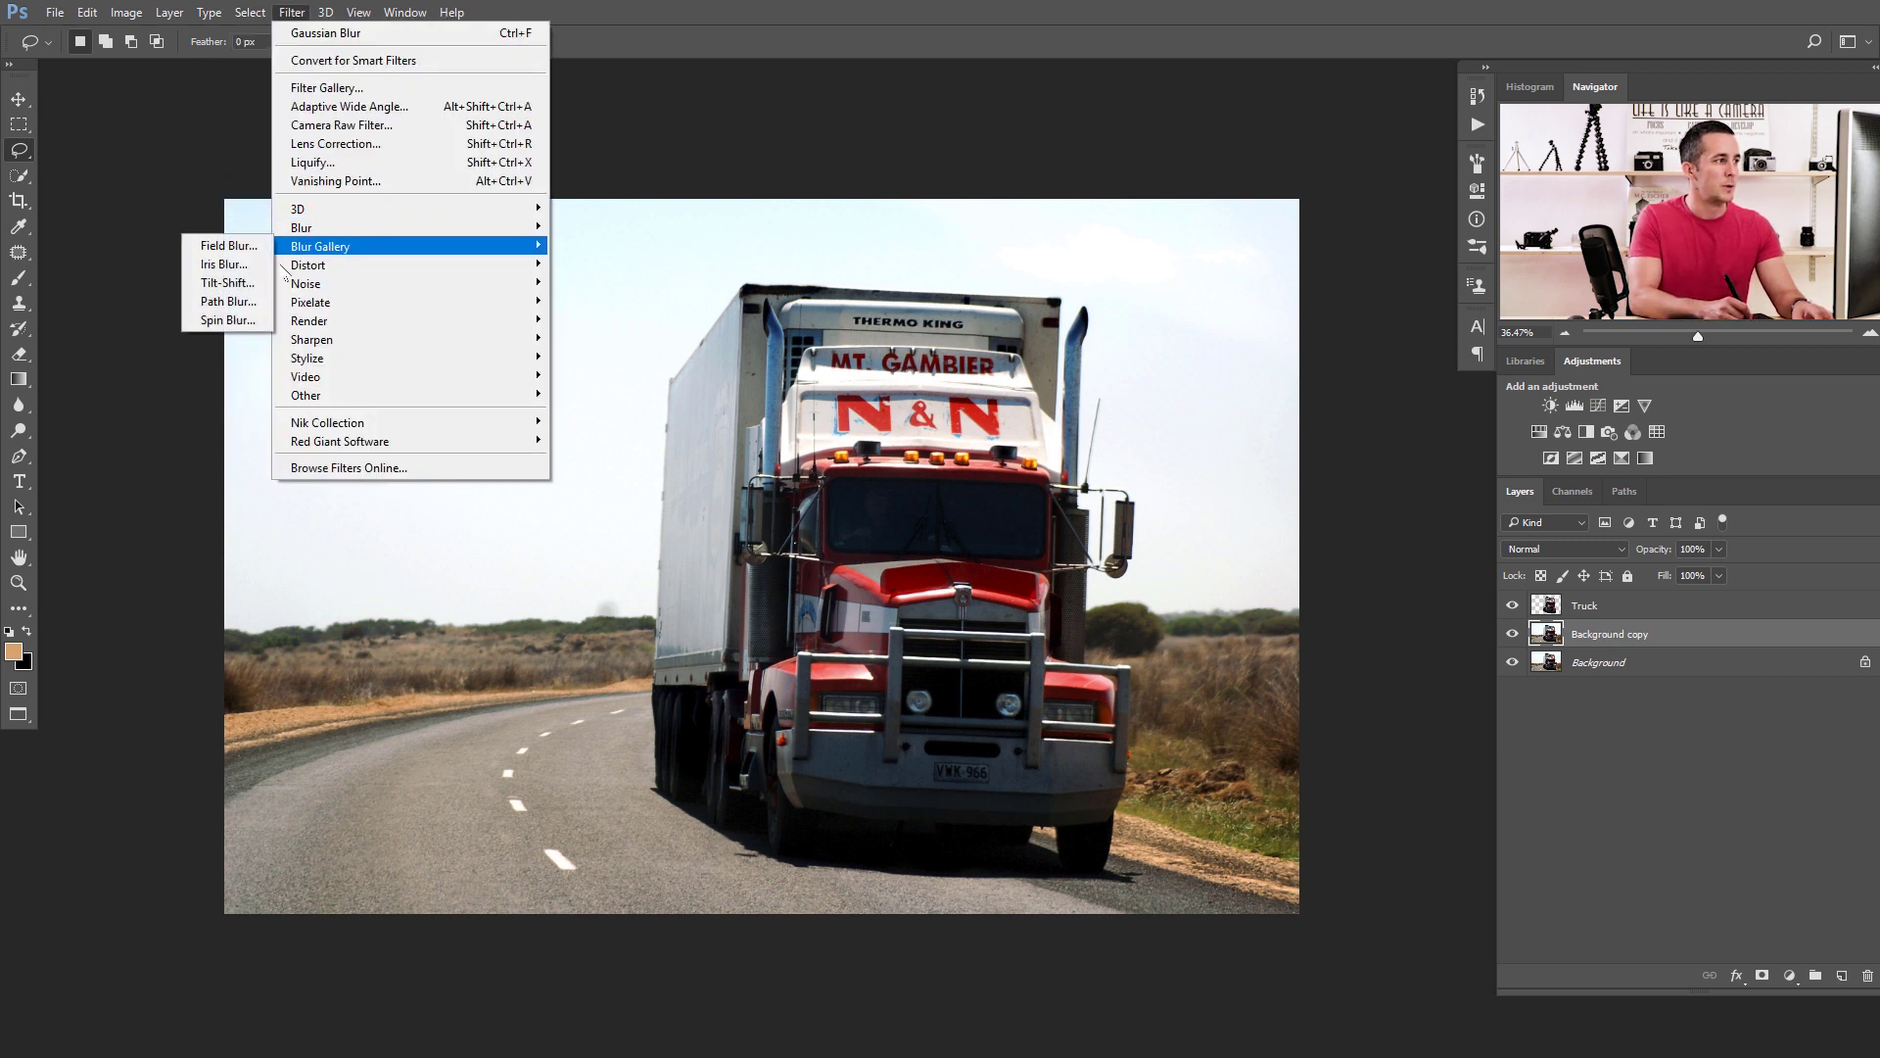
left_click(231, 302)
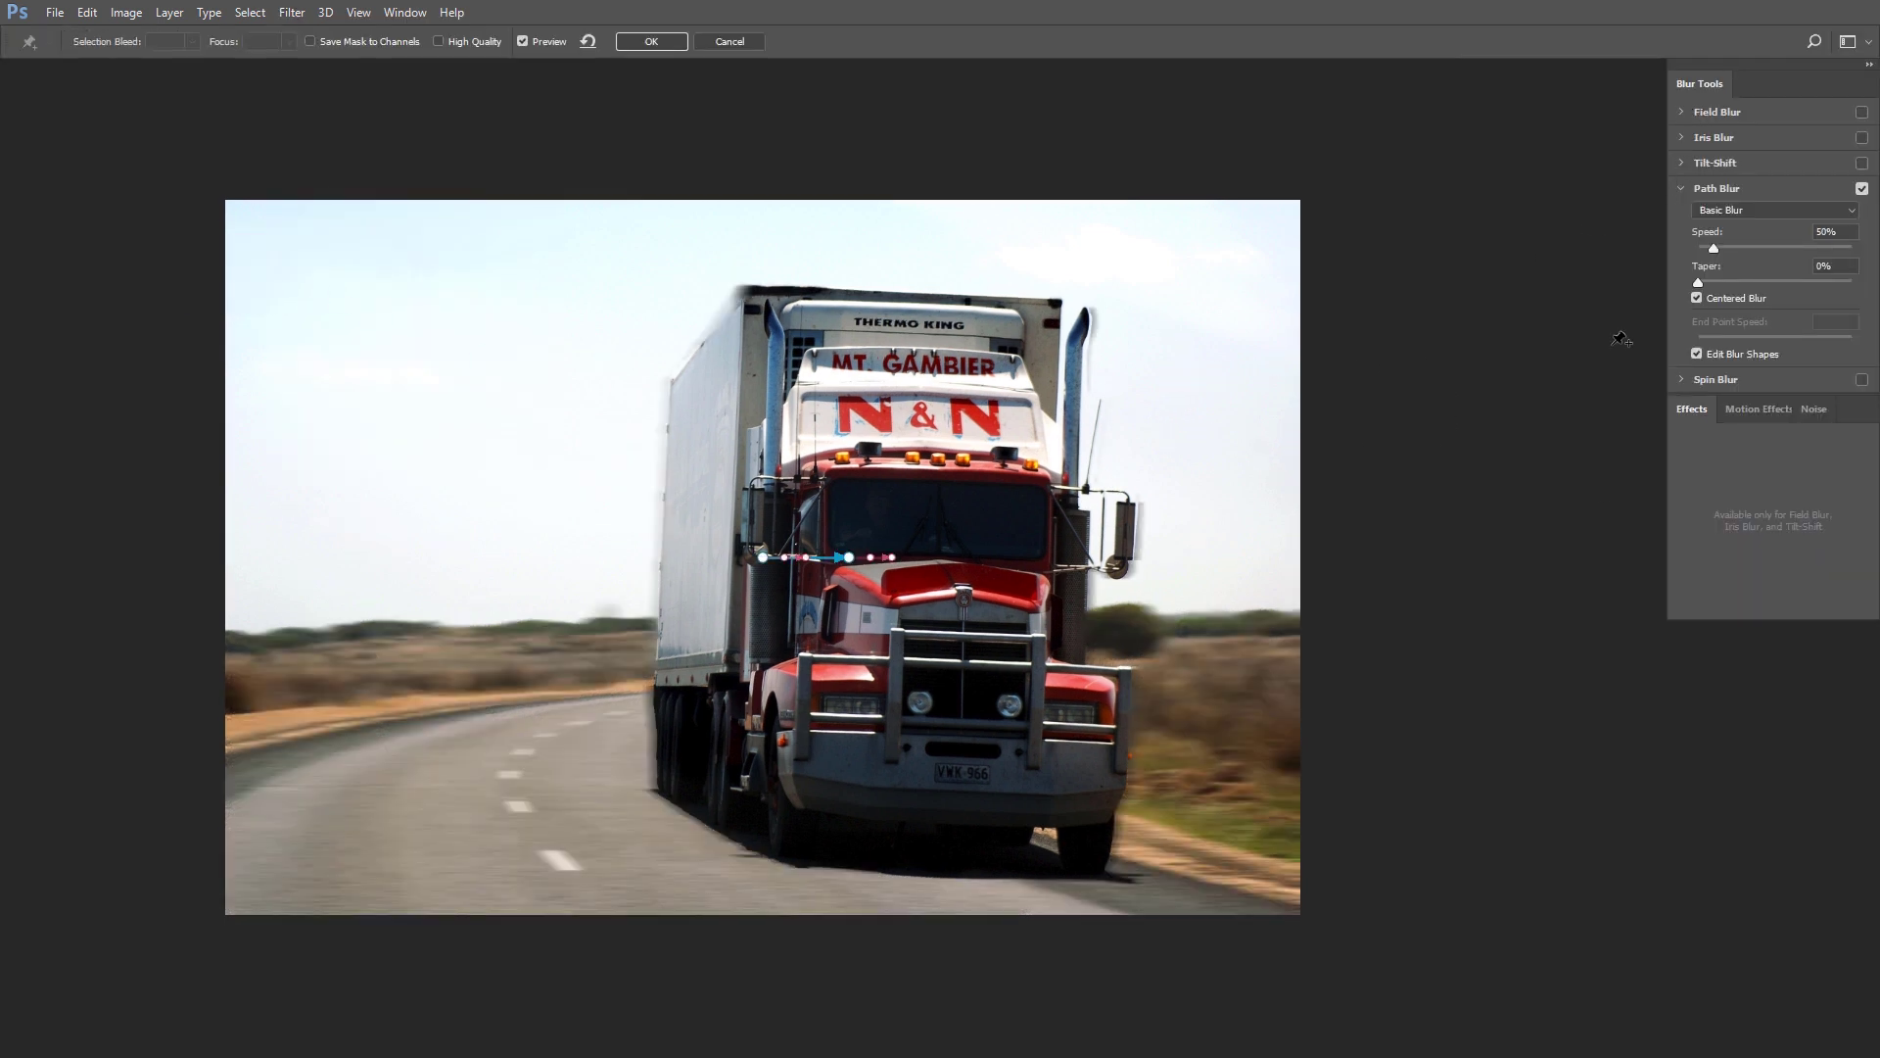
left_click_drag(1716, 247, 1749, 249)
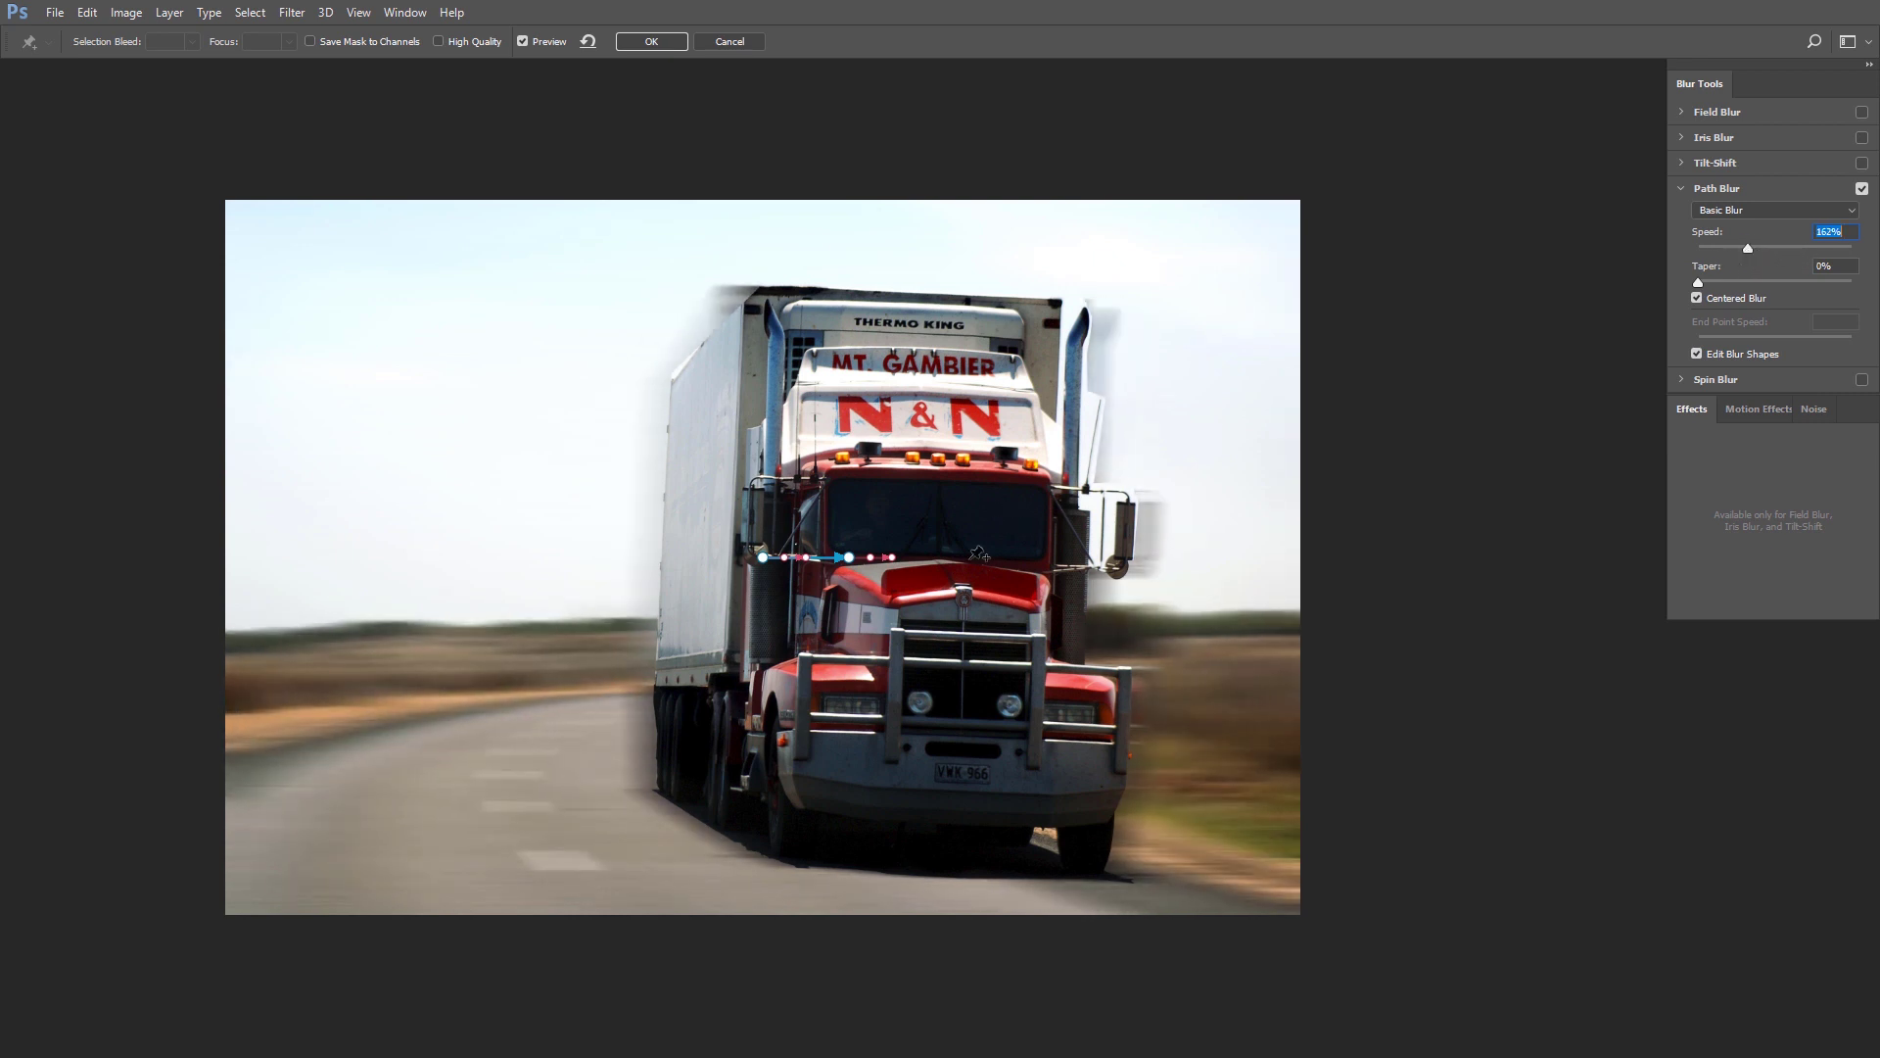
left_click_drag(849, 559, 1143, 569)
left_click_drag(755, 565, 753, 566)
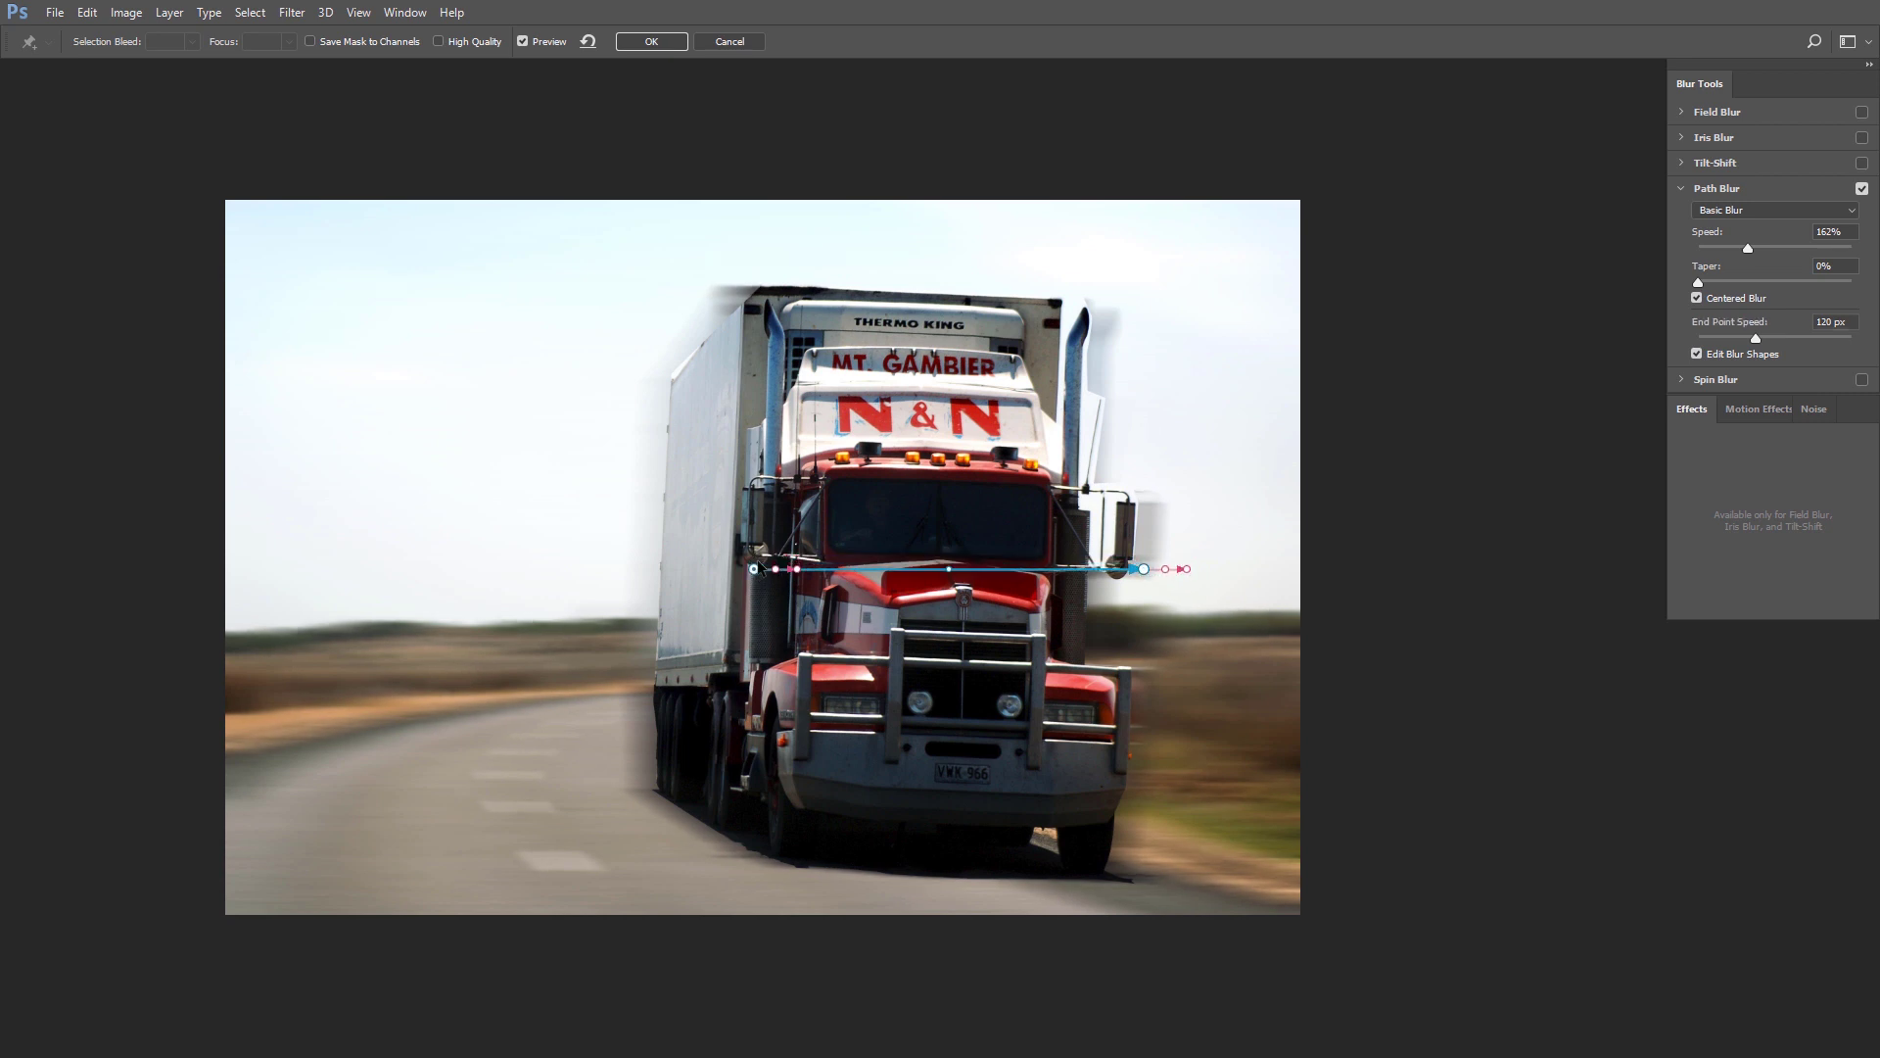
Try Path Blur speeds from 283% to 500%, testing the taper and returning it to 0%.
left_click_drag(1804, 246, 1862, 260)
left_click_drag(1699, 283, 1876, 284)
mouse_move(1698, 278)
left_mouse_down()
mouse_move(1724, 282)
mouse_move(1702, 302)
left_mouse_up()
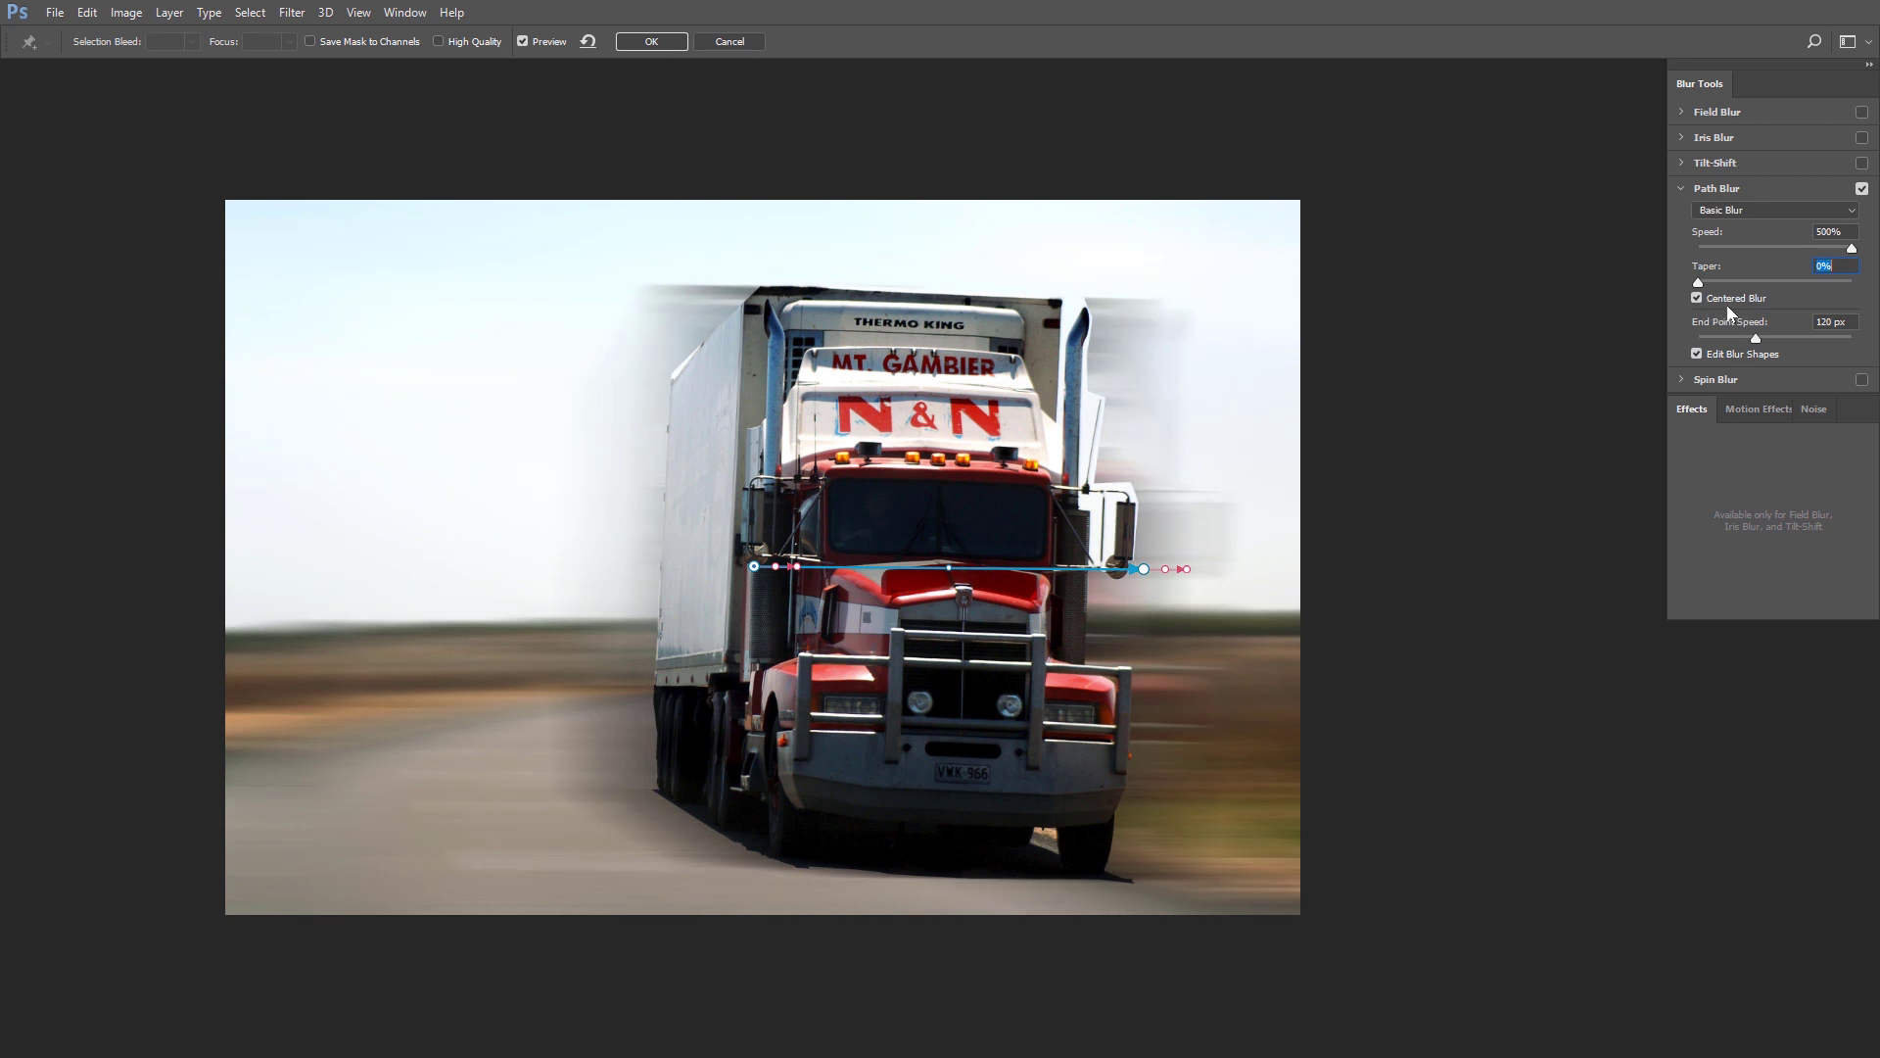
left_click_drag(1834, 247, 1784, 245)
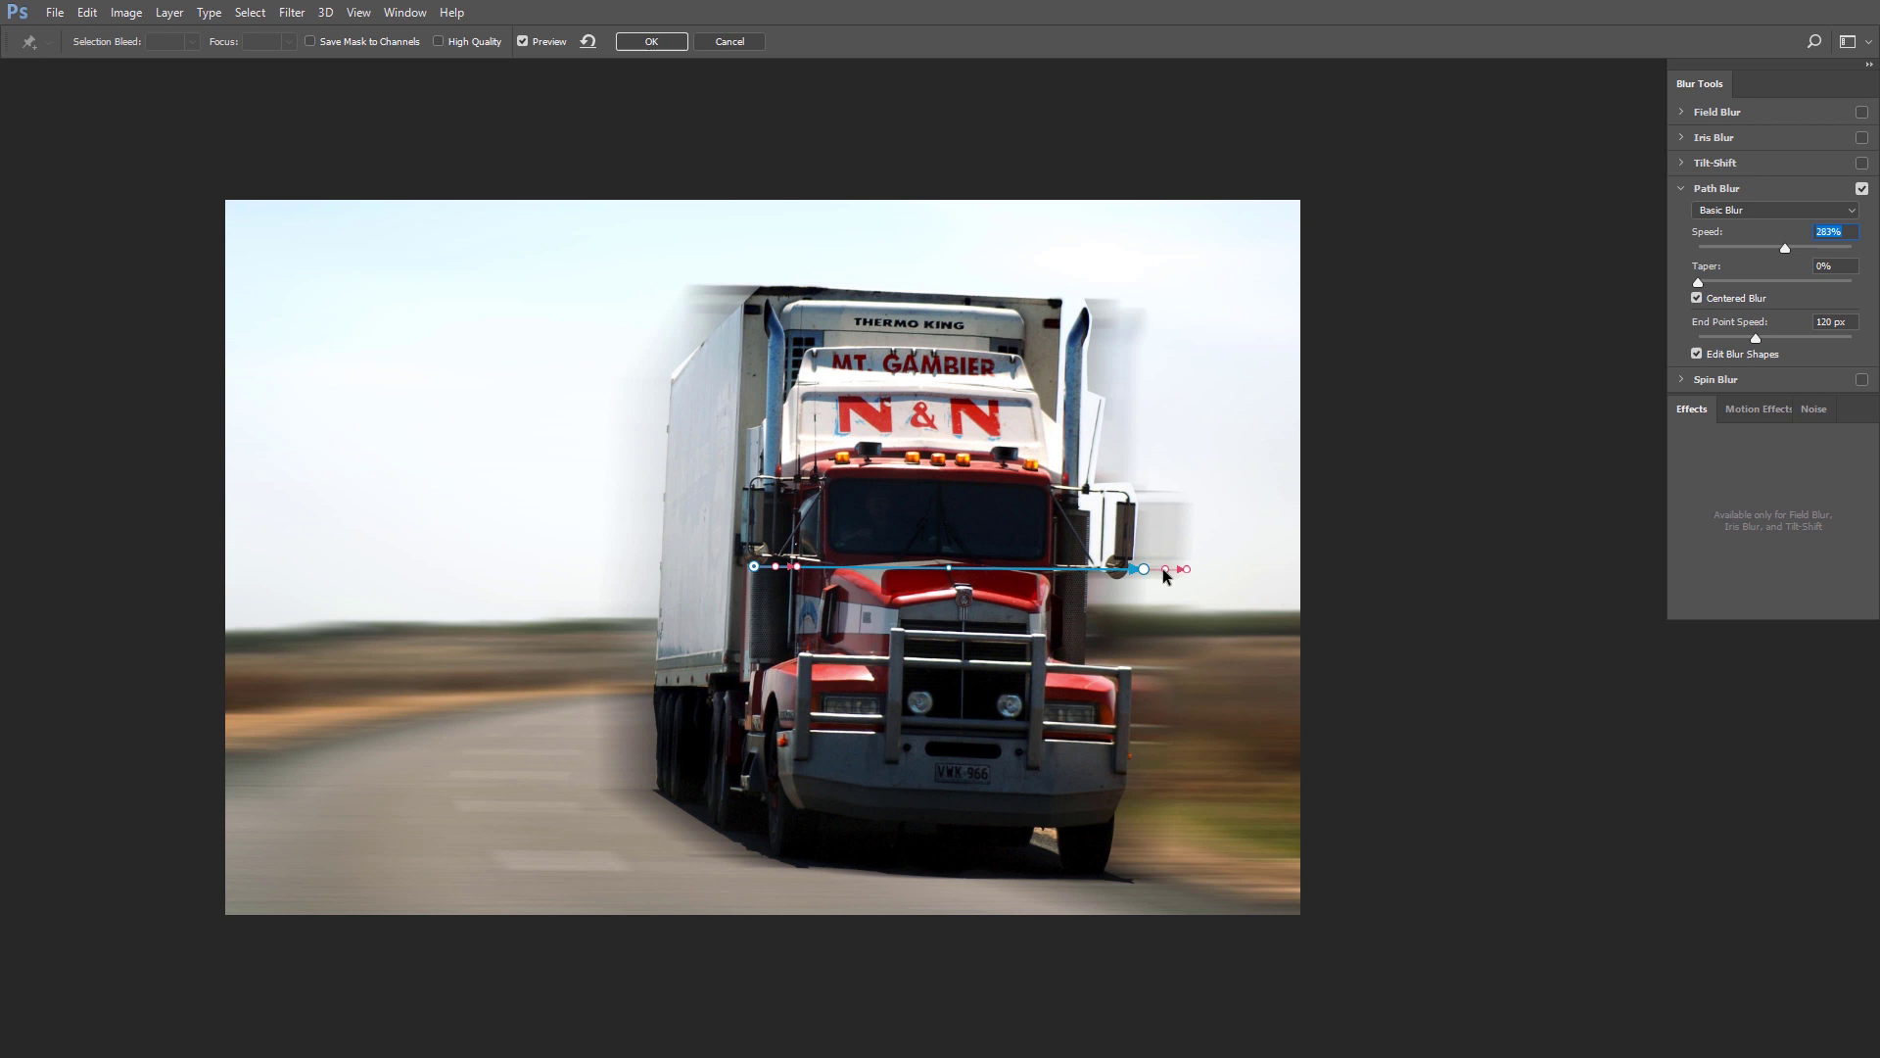
left_click_drag(1825, 249, 1850, 248)
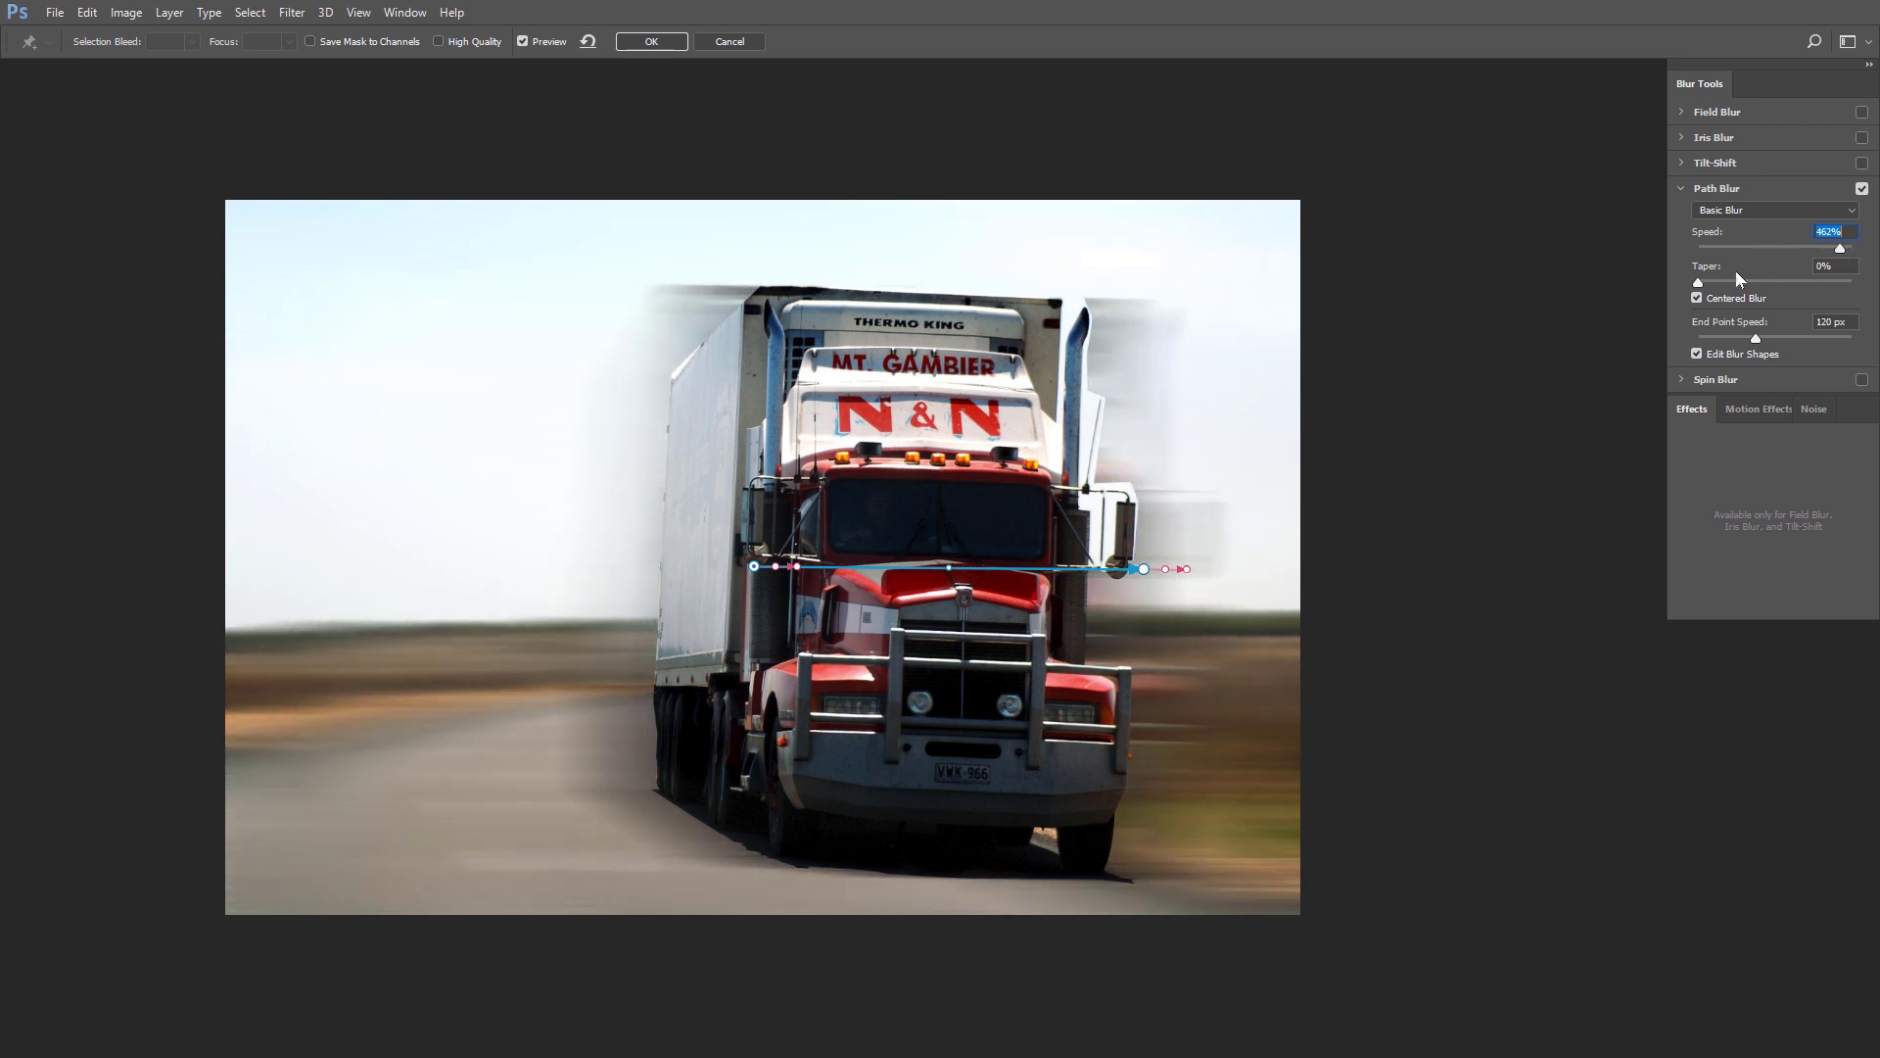
left_click_drag(1842, 251, 1852, 249)
Try the path blur with Centered Blur off, moving the path's start point, and turn Centered Blur back on.
left_click(1698, 298)
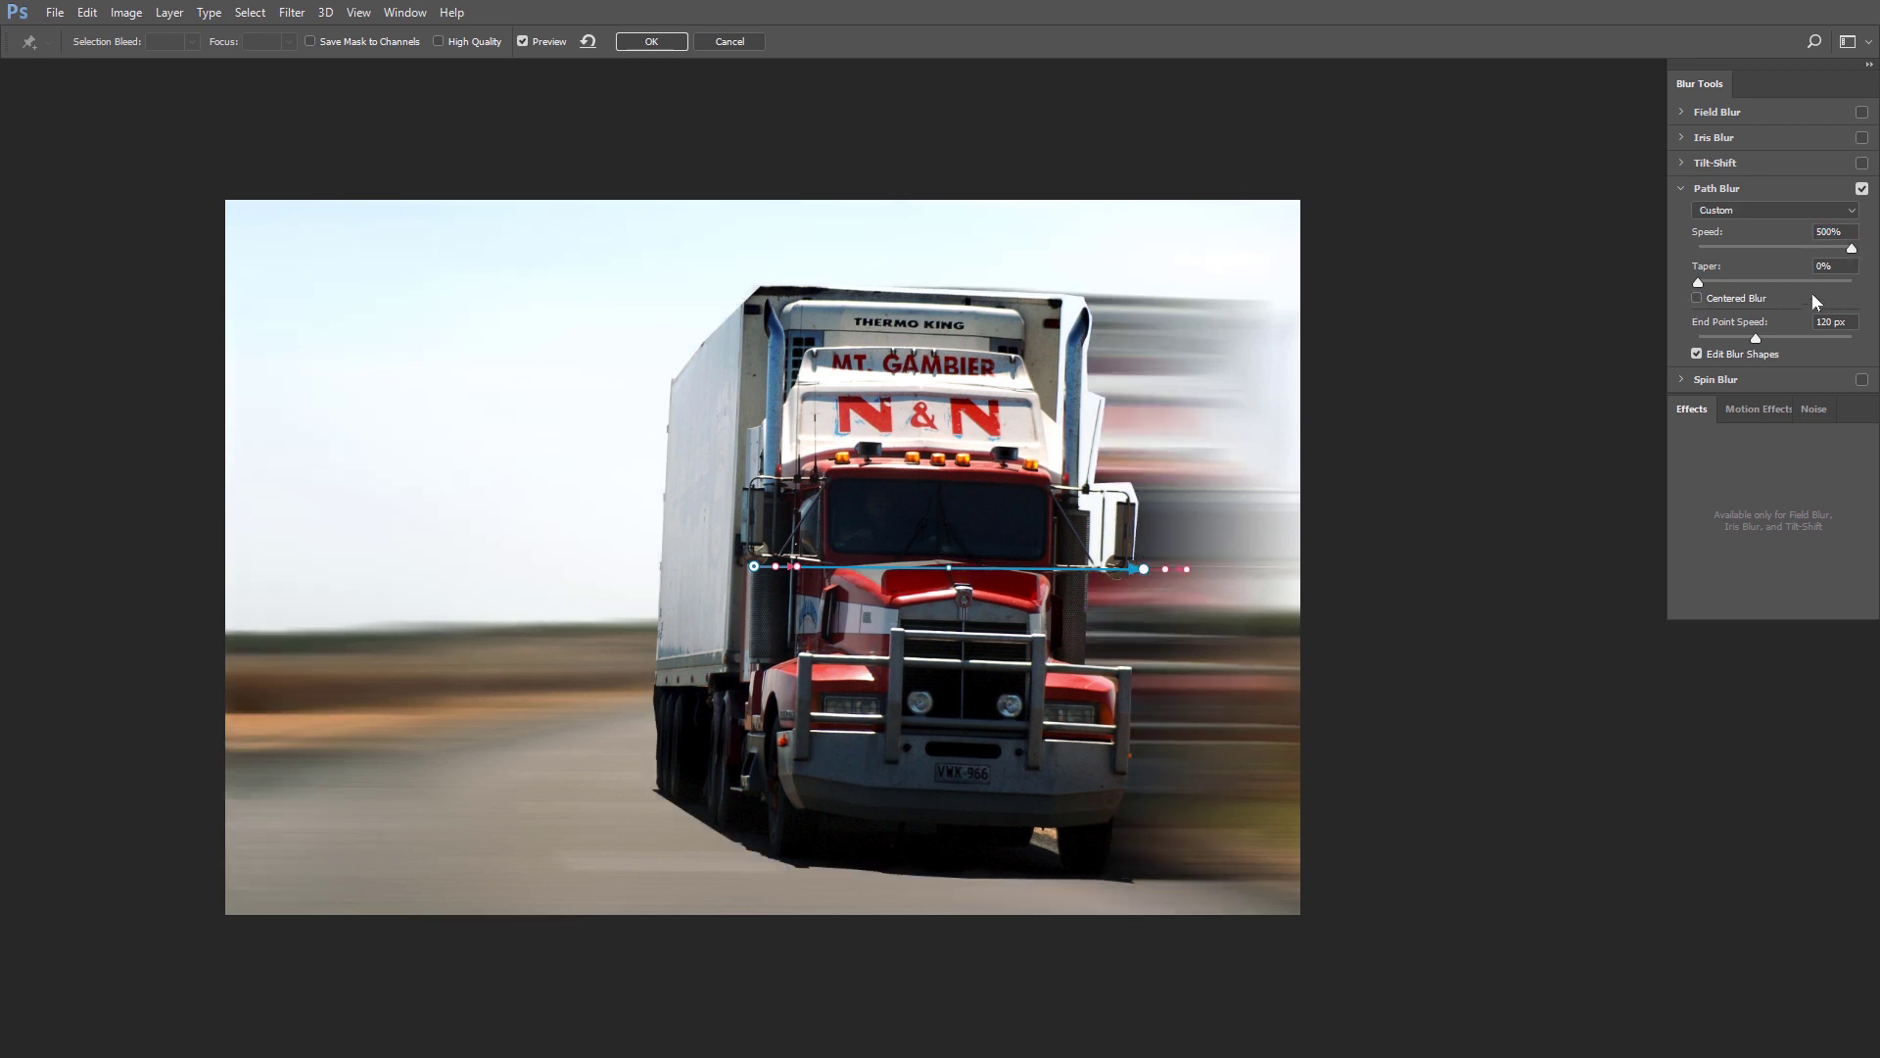
mouse_move(754, 566)
left_mouse_down()
mouse_move(991, 566)
mouse_move(1038, 671)
mouse_move(748, 543)
mouse_move(736, 566)
left_mouse_up()
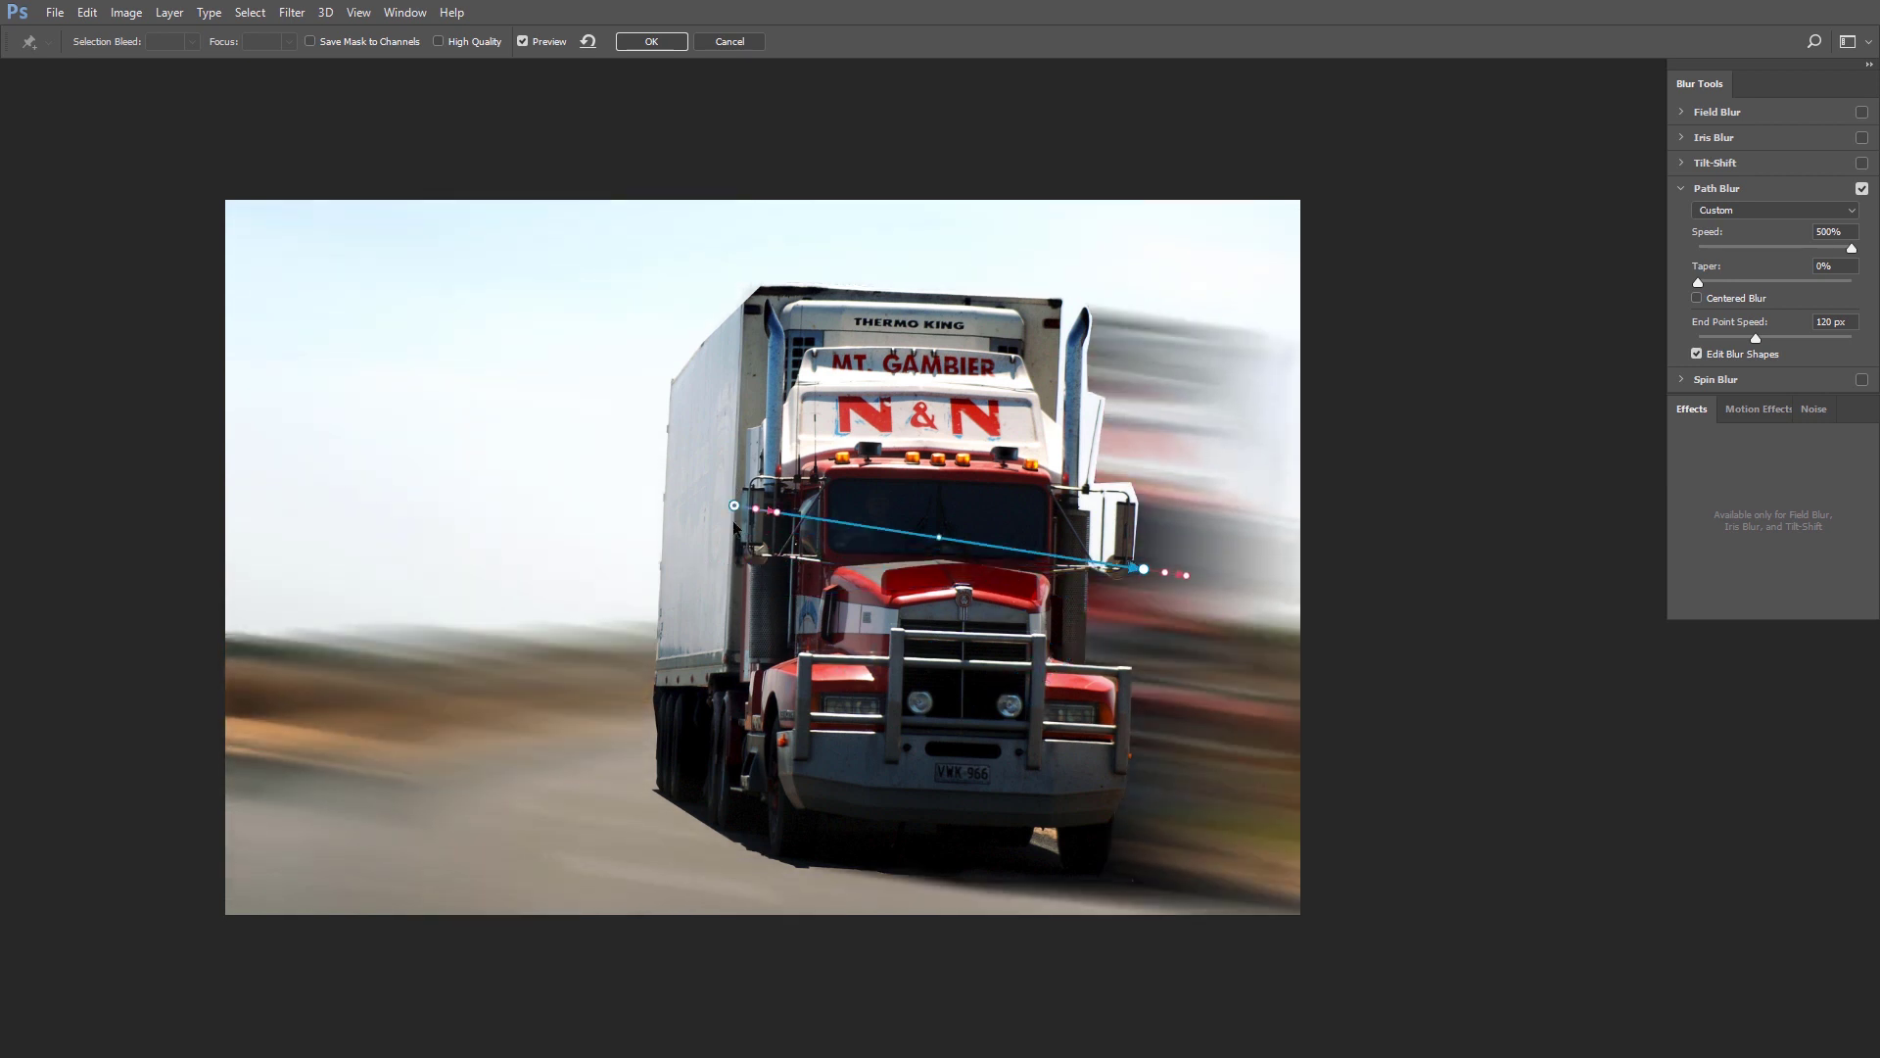
left_click(1697, 298)
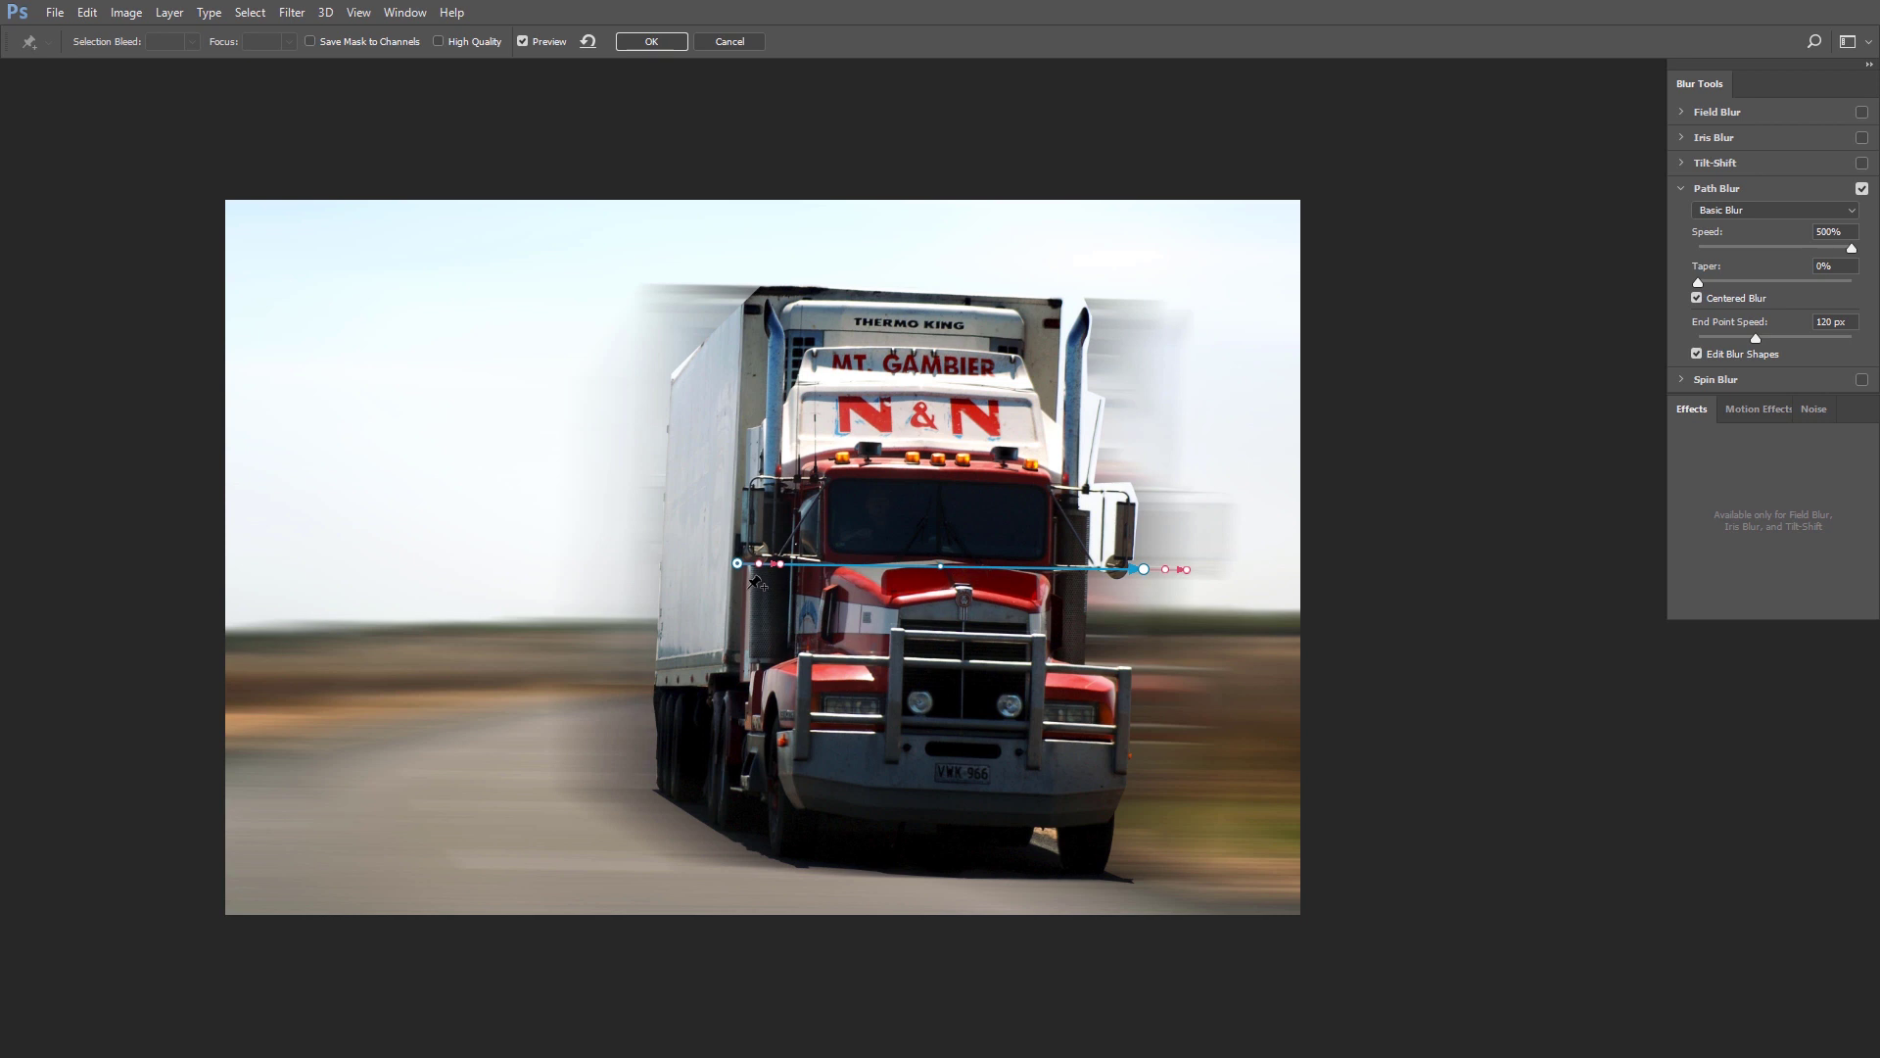
Try End Point Speeds of 0 px and 38 px at the path's start point and extend its speed handle.
left_click_drag(1767, 340, 1640, 338)
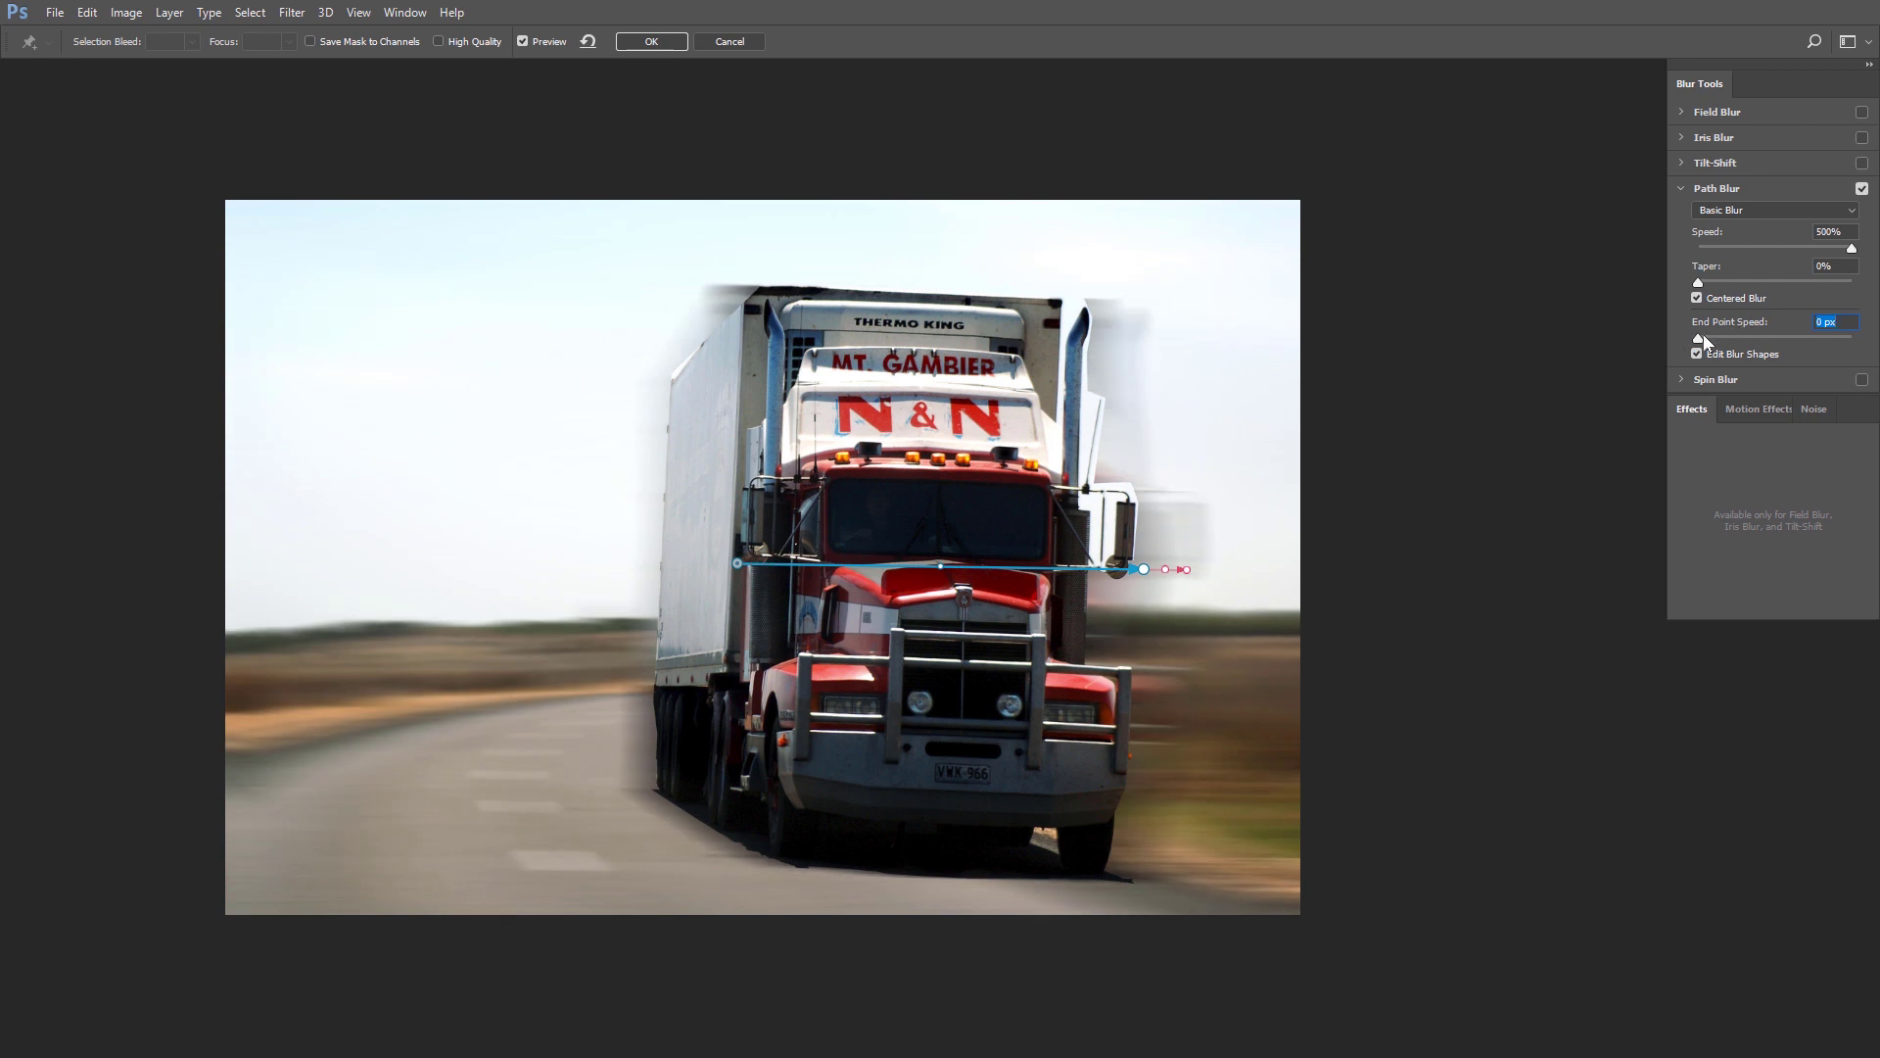
left_click_drag(1720, 336, 1749, 340)
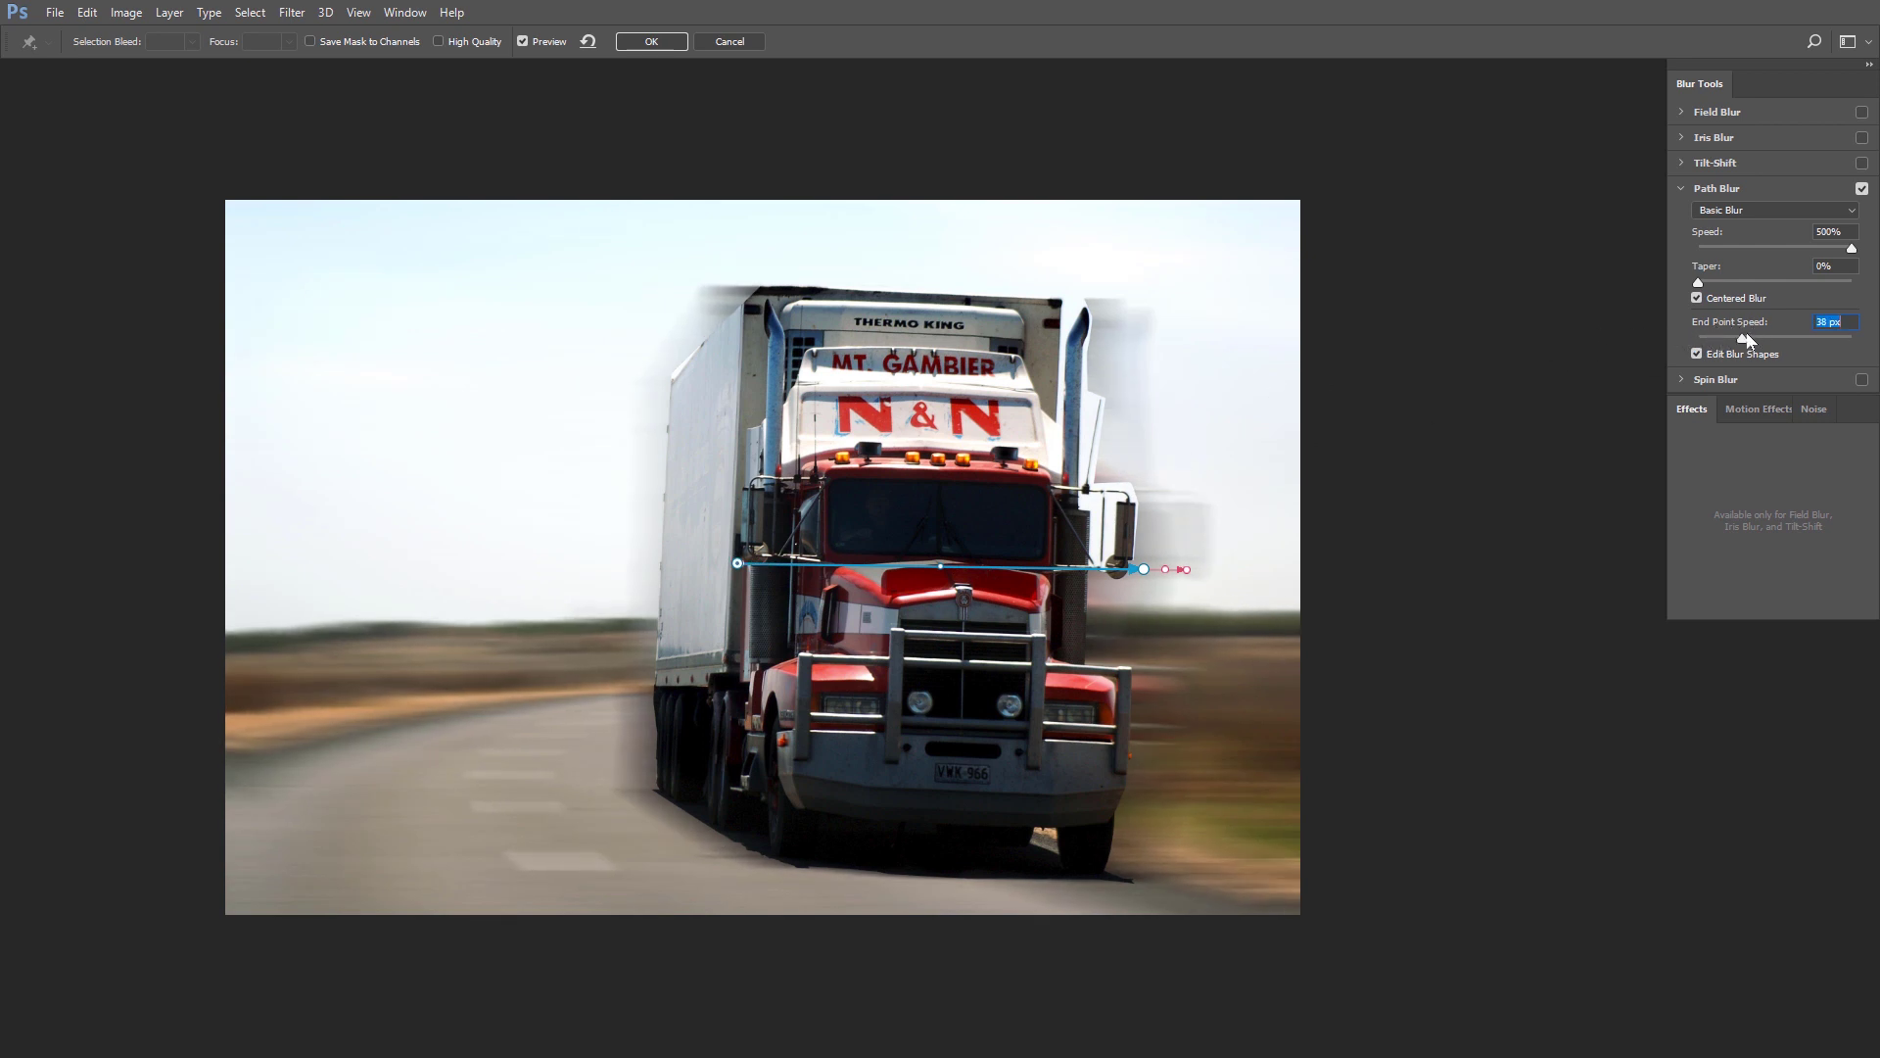
left_click_drag(749, 564, 795, 570)
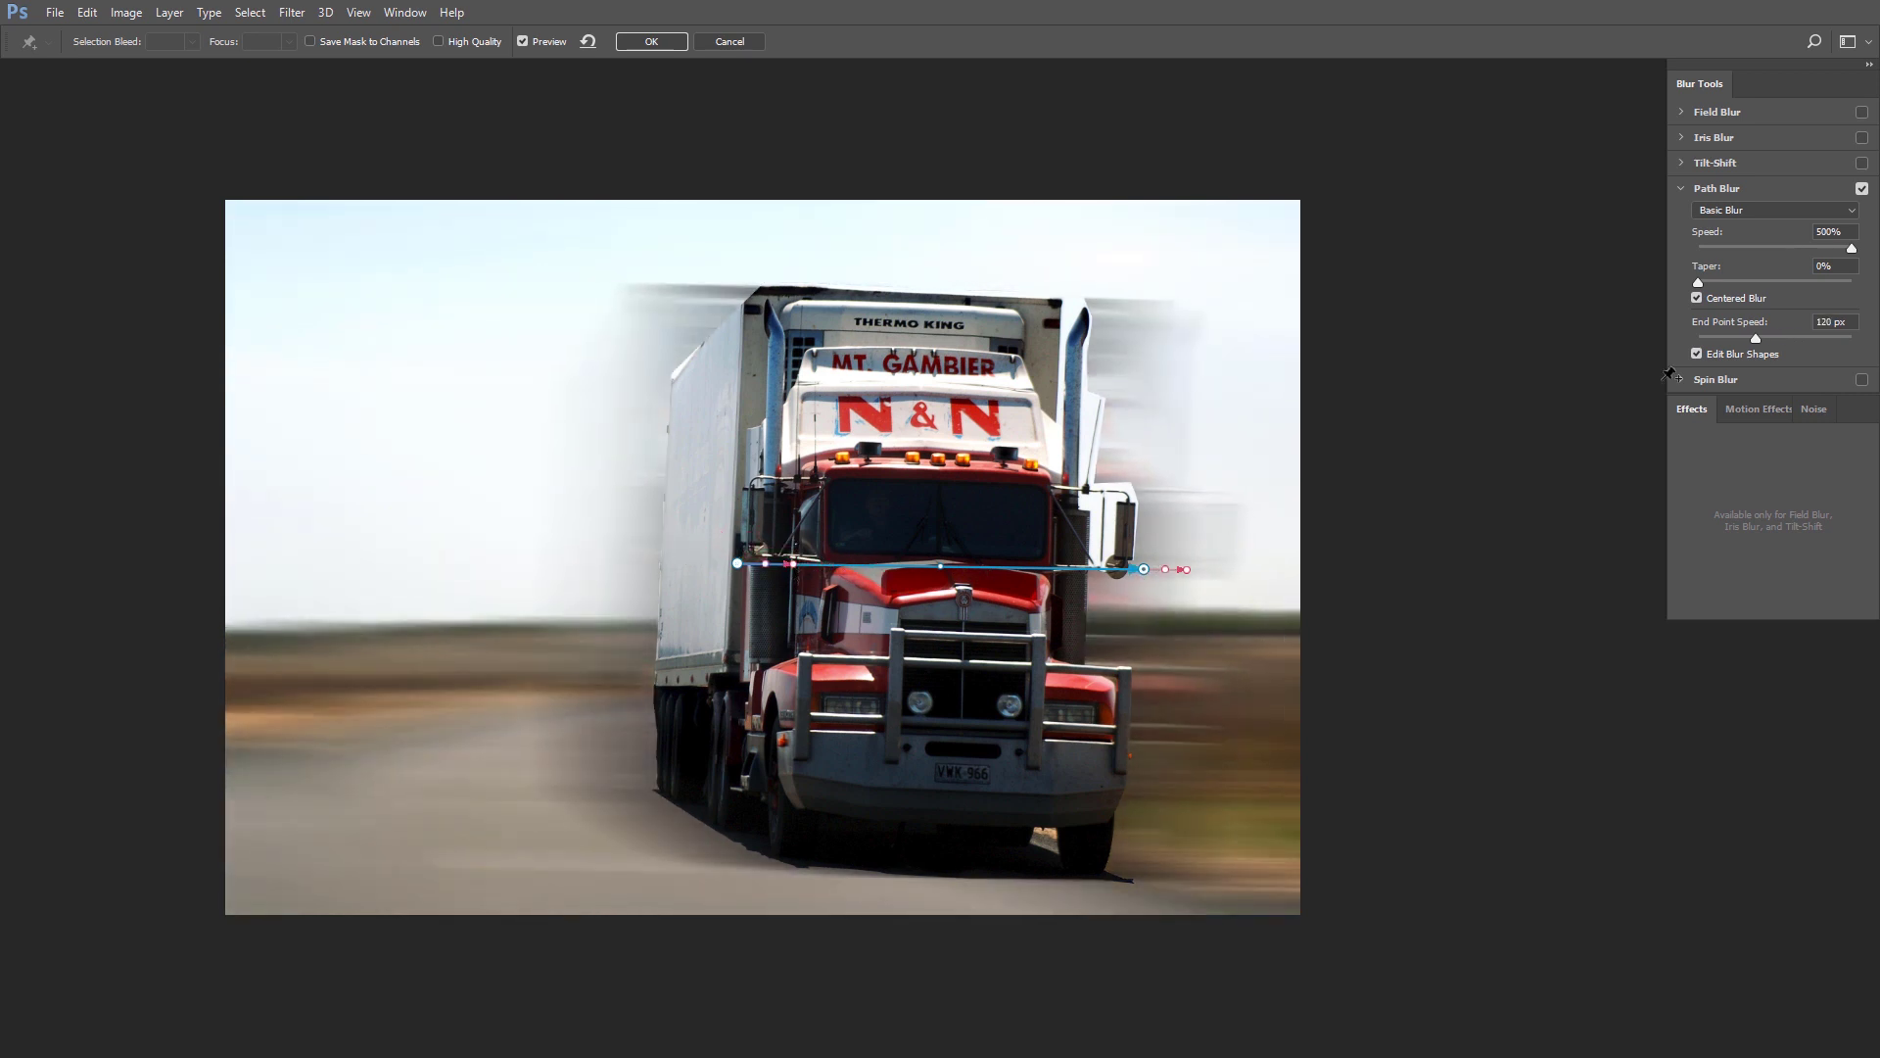
Try End Point Speeds of 326 px and 152 px at the path's end and 0 px at its start, and cancel the blur.
mouse_move(1758, 342)
left_mouse_down()
mouse_move(1823, 339)
mouse_move(1724, 344)
mouse_move(1793, 338)
left_mouse_up()
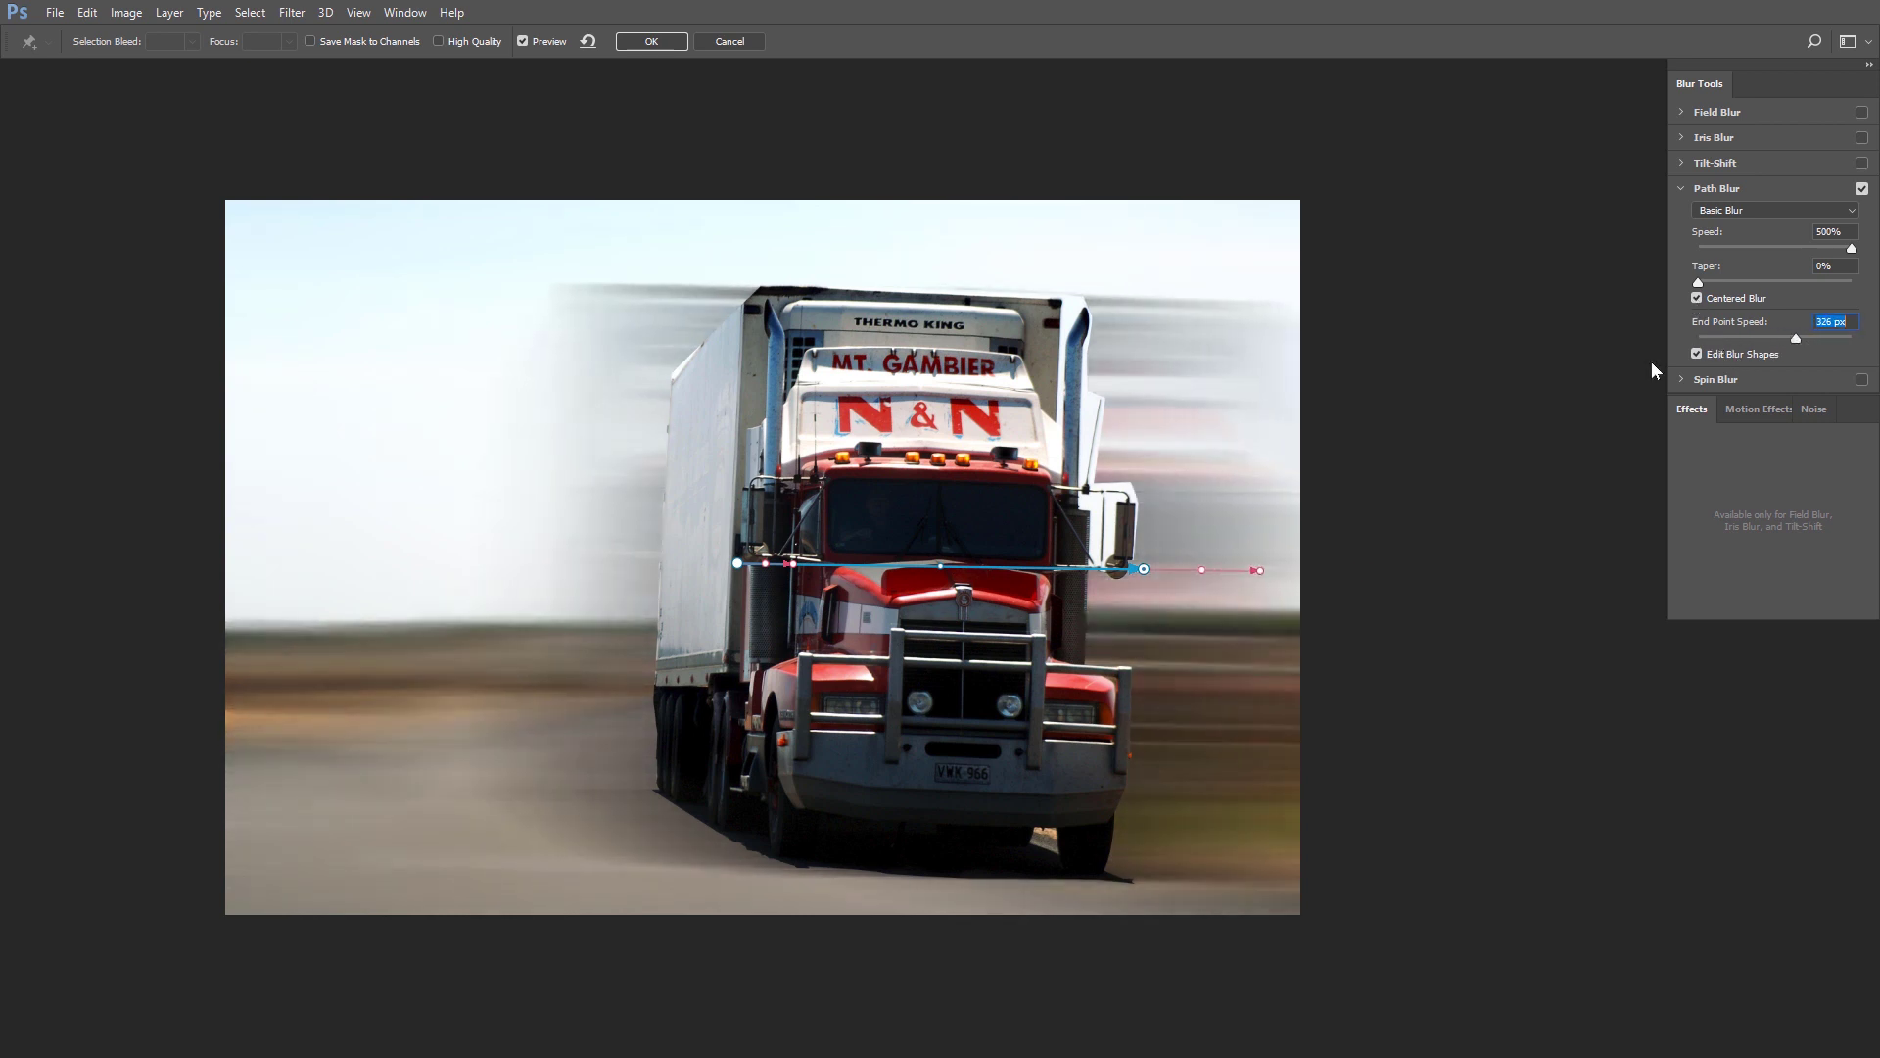
left_click(739, 564)
left_click_drag(1775, 340, 1710, 338)
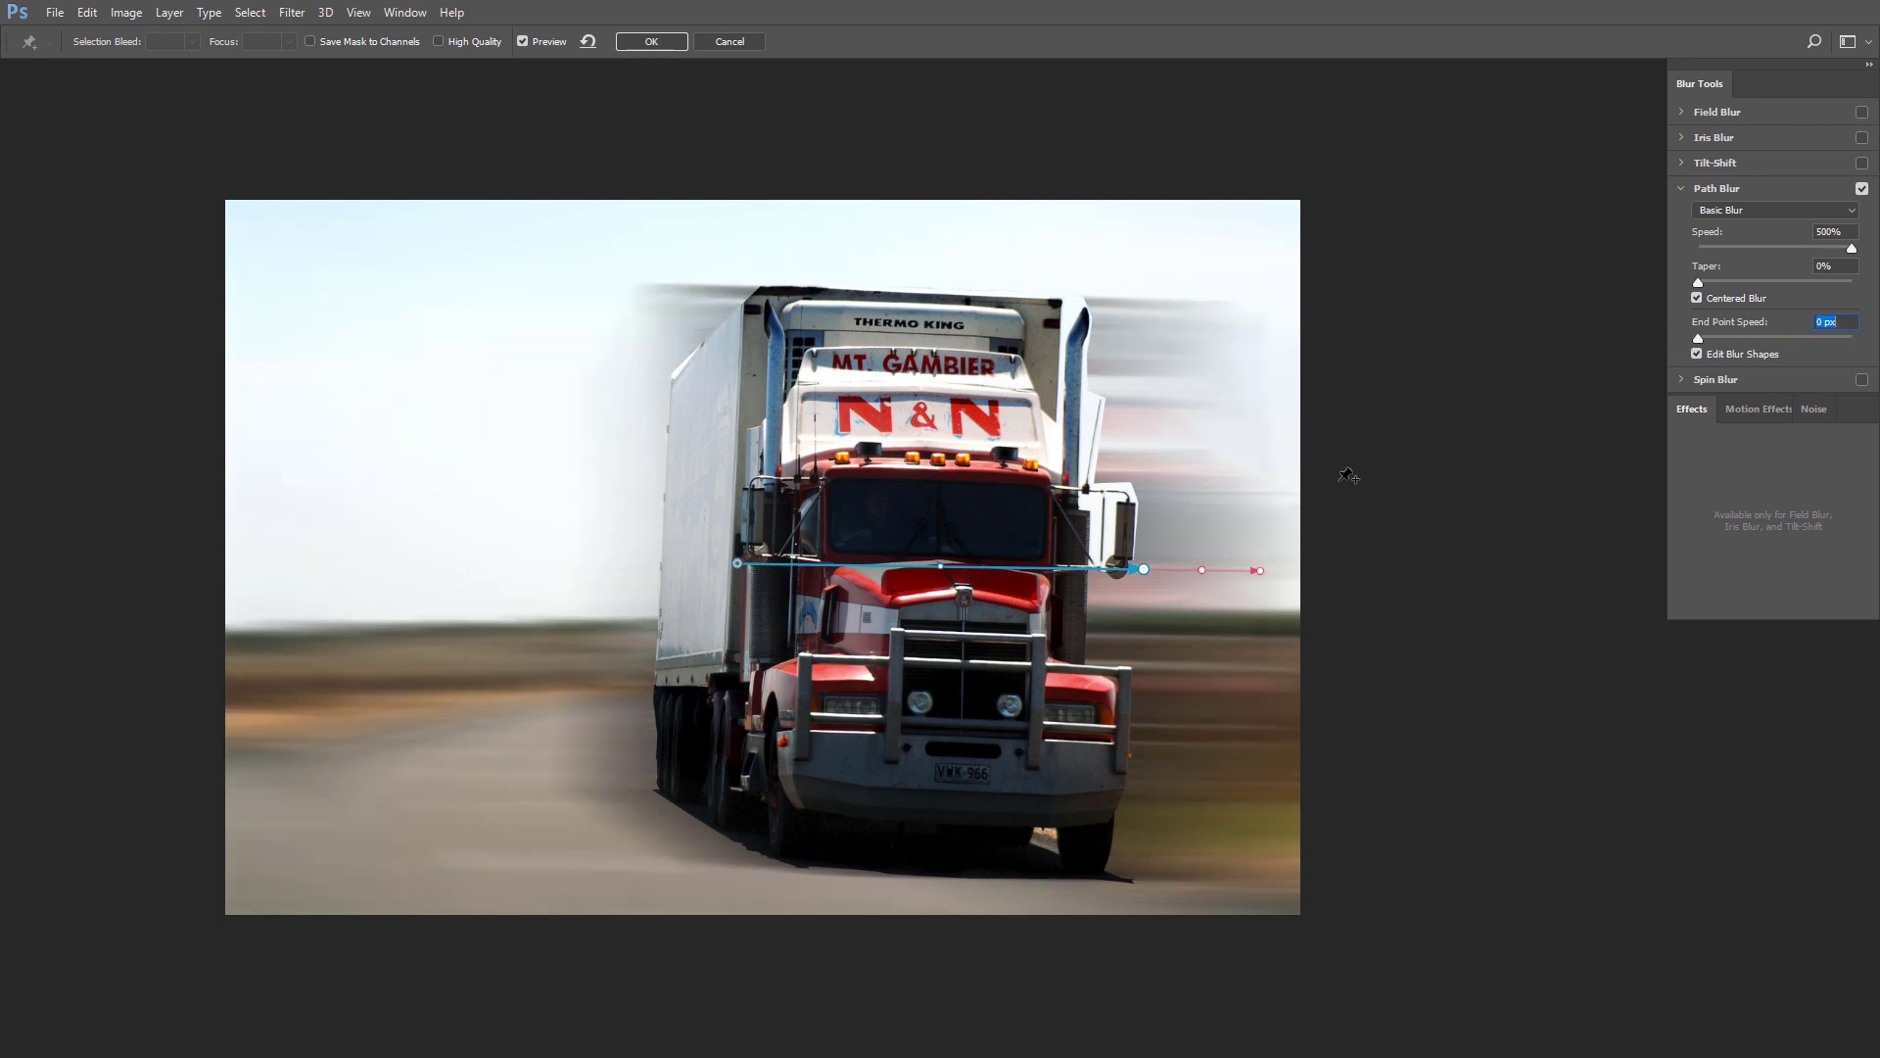
left_click(1144, 569)
left_click_drag(1815, 337, 1866, 341)
left_click_drag(1725, 337, 1711, 339)
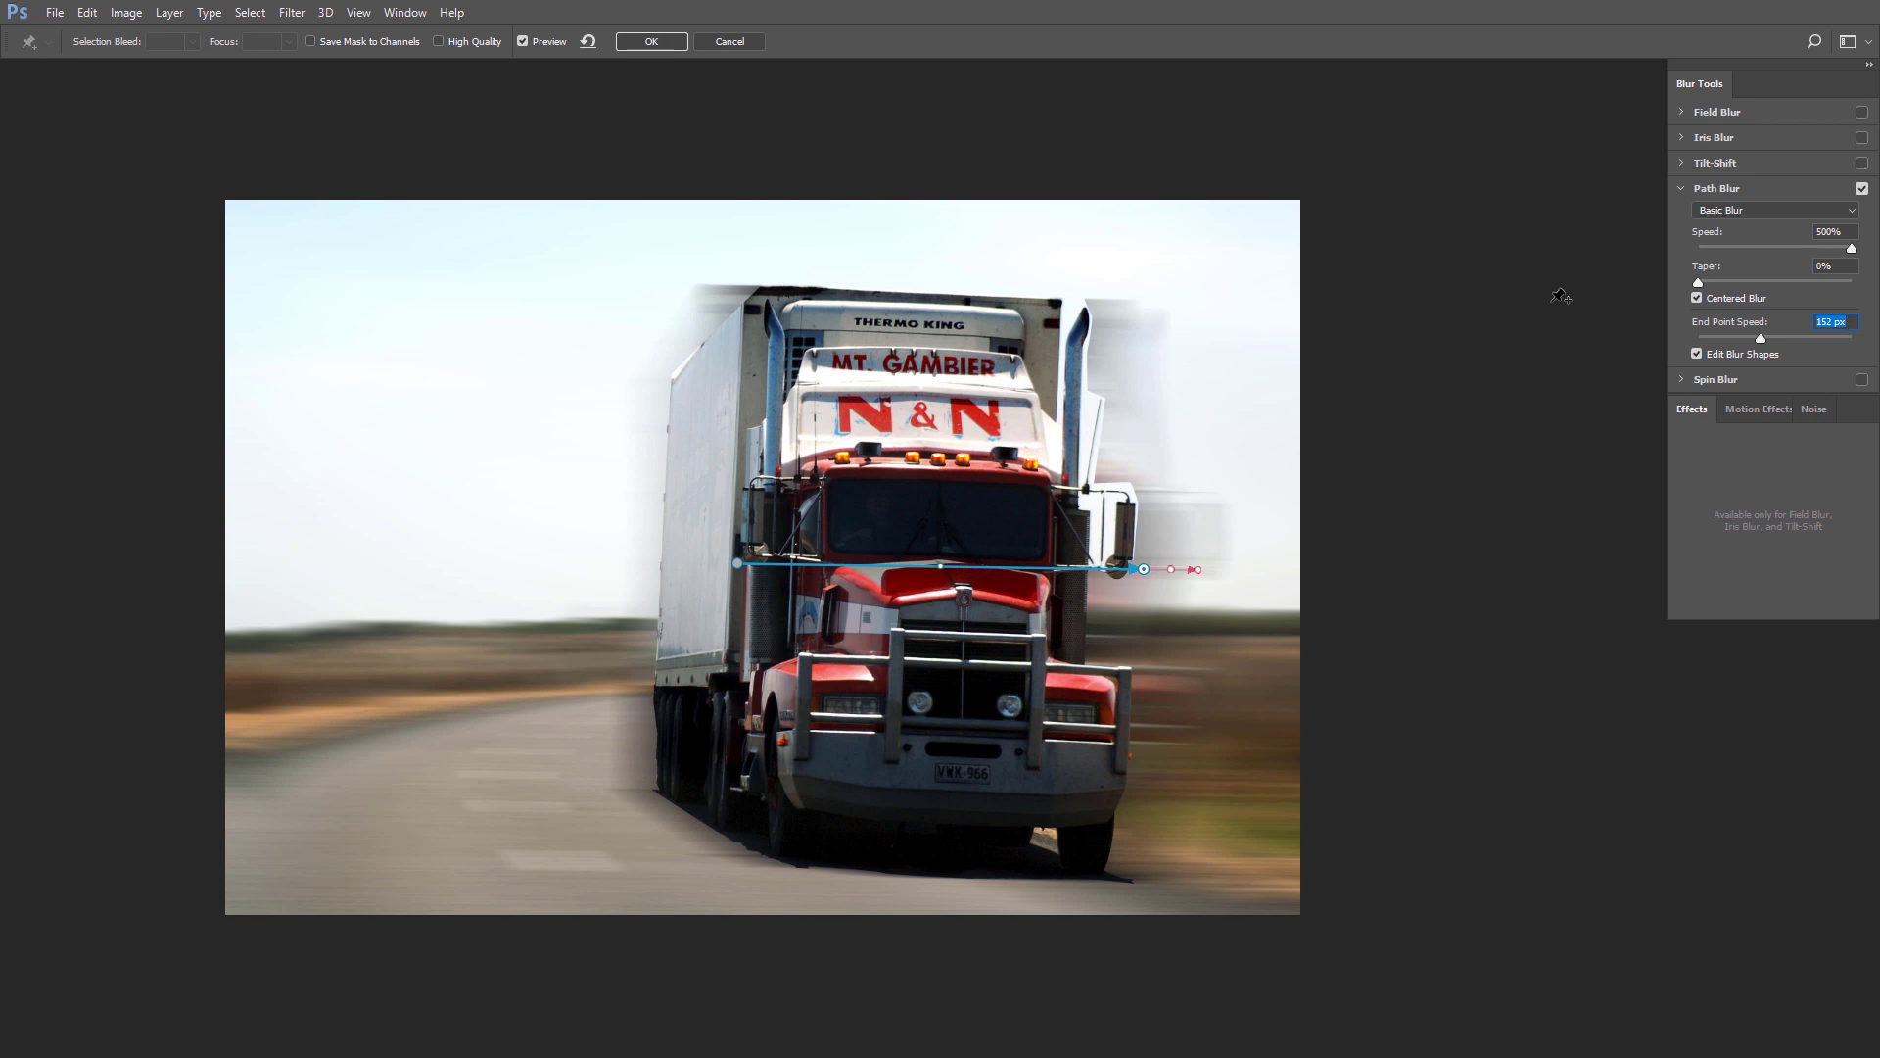
left_click(732, 42)
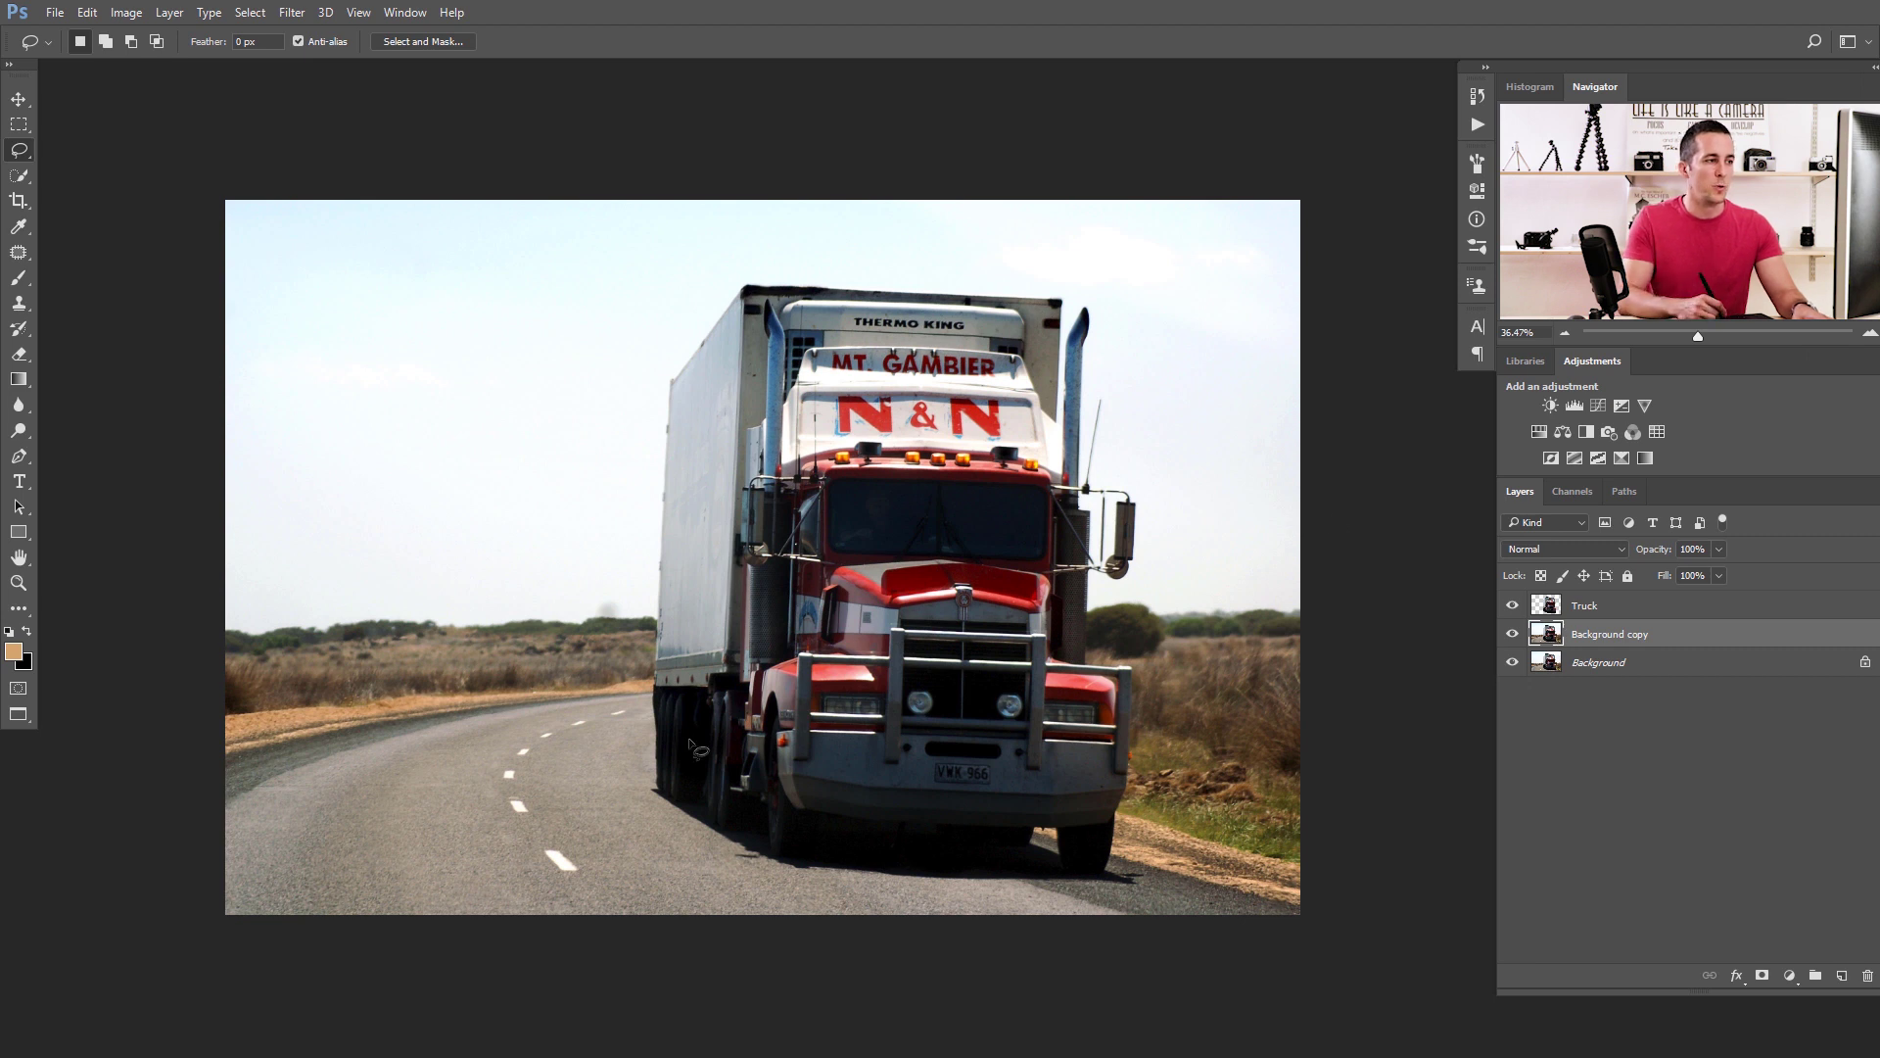
Lasso loosely around the whole truck on the Background copy layer and fill the selection with Content-Aware.
mouse_move(660, 386)
left_mouse_down()
mouse_move(653, 791)
mouse_move(737, 852)
mouse_move(822, 878)
mouse_move(1153, 882)
mouse_move(1132, 849)
mouse_move(1145, 668)
mouse_move(1108, 602)
mouse_move(1143, 579)
mouse_move(1145, 499)
mouse_move(1109, 327)
mouse_move(1055, 282)
mouse_move(743, 272)
mouse_move(672, 343)
left_mouse_up()
left_click(87, 11)
left_click(192, 310)
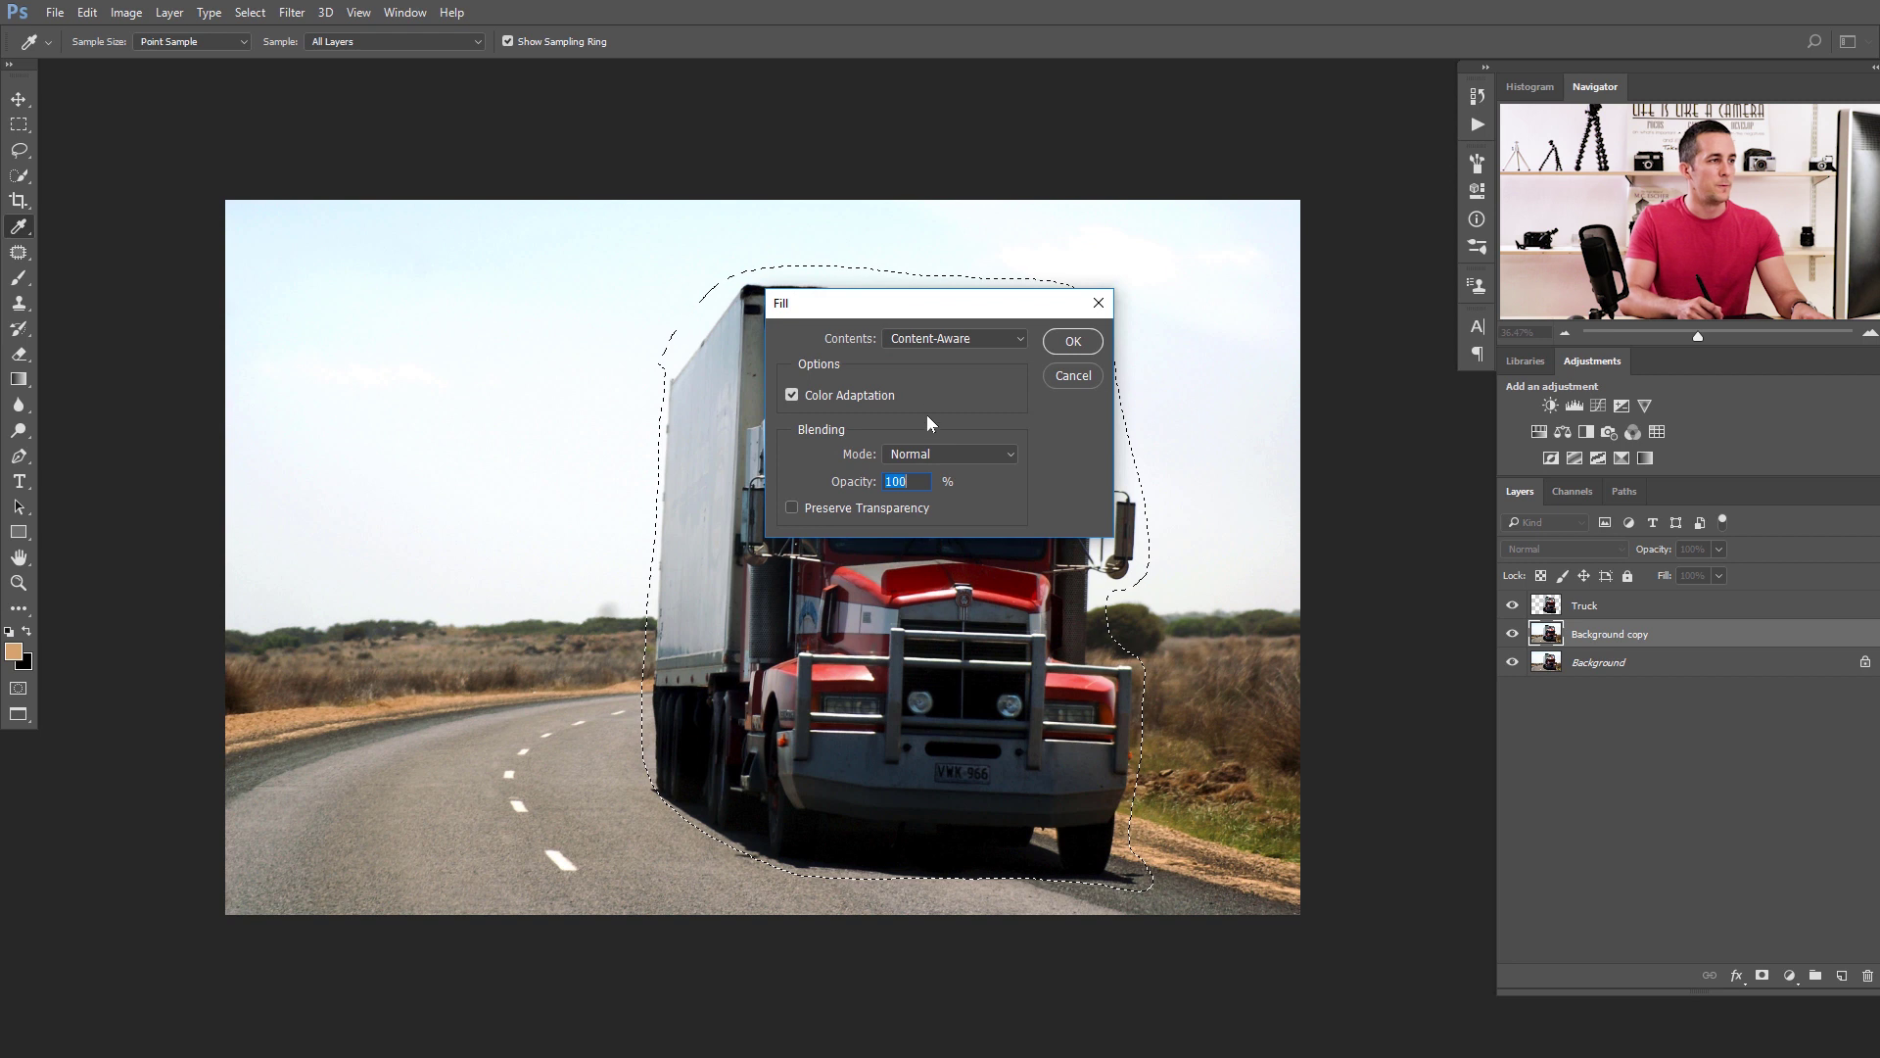
left_click(1074, 341)
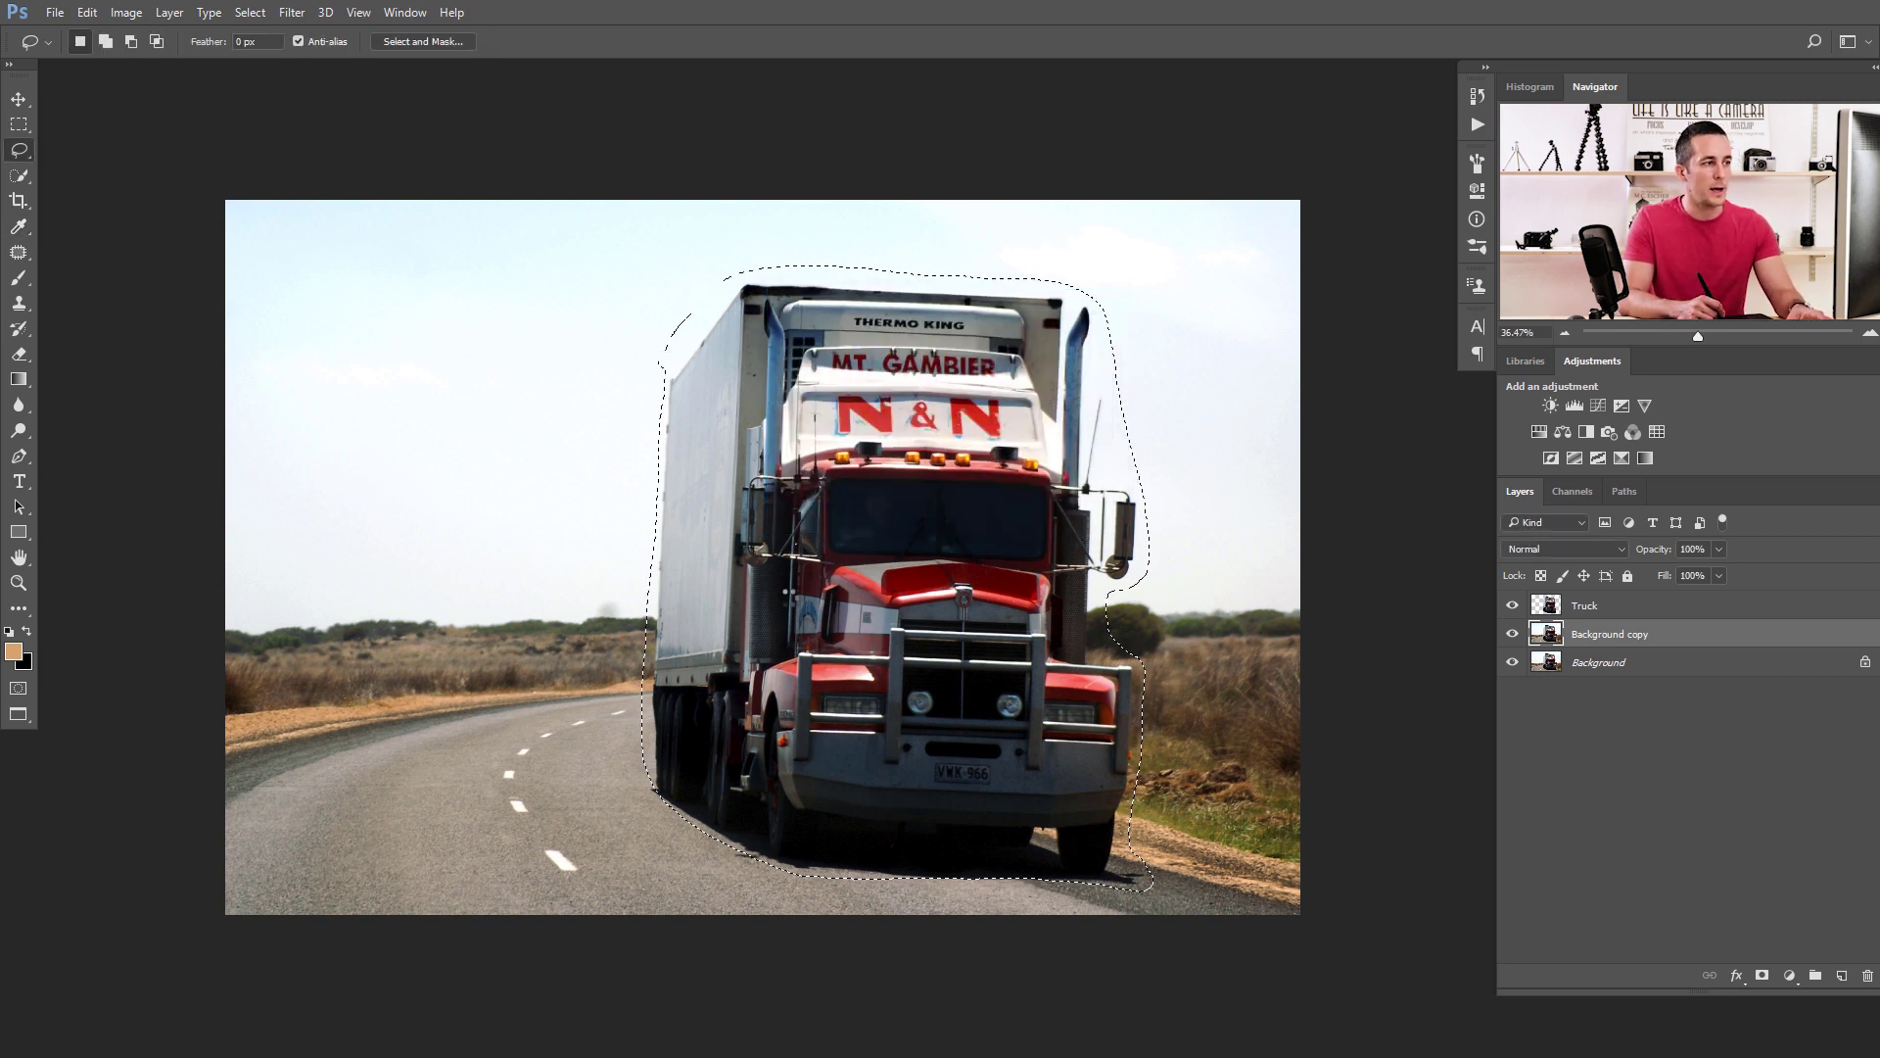
Clear the selection and toggle the Truck layer's visibility to check the filled background.
left_click(1513, 606)
key("ctrl+d")
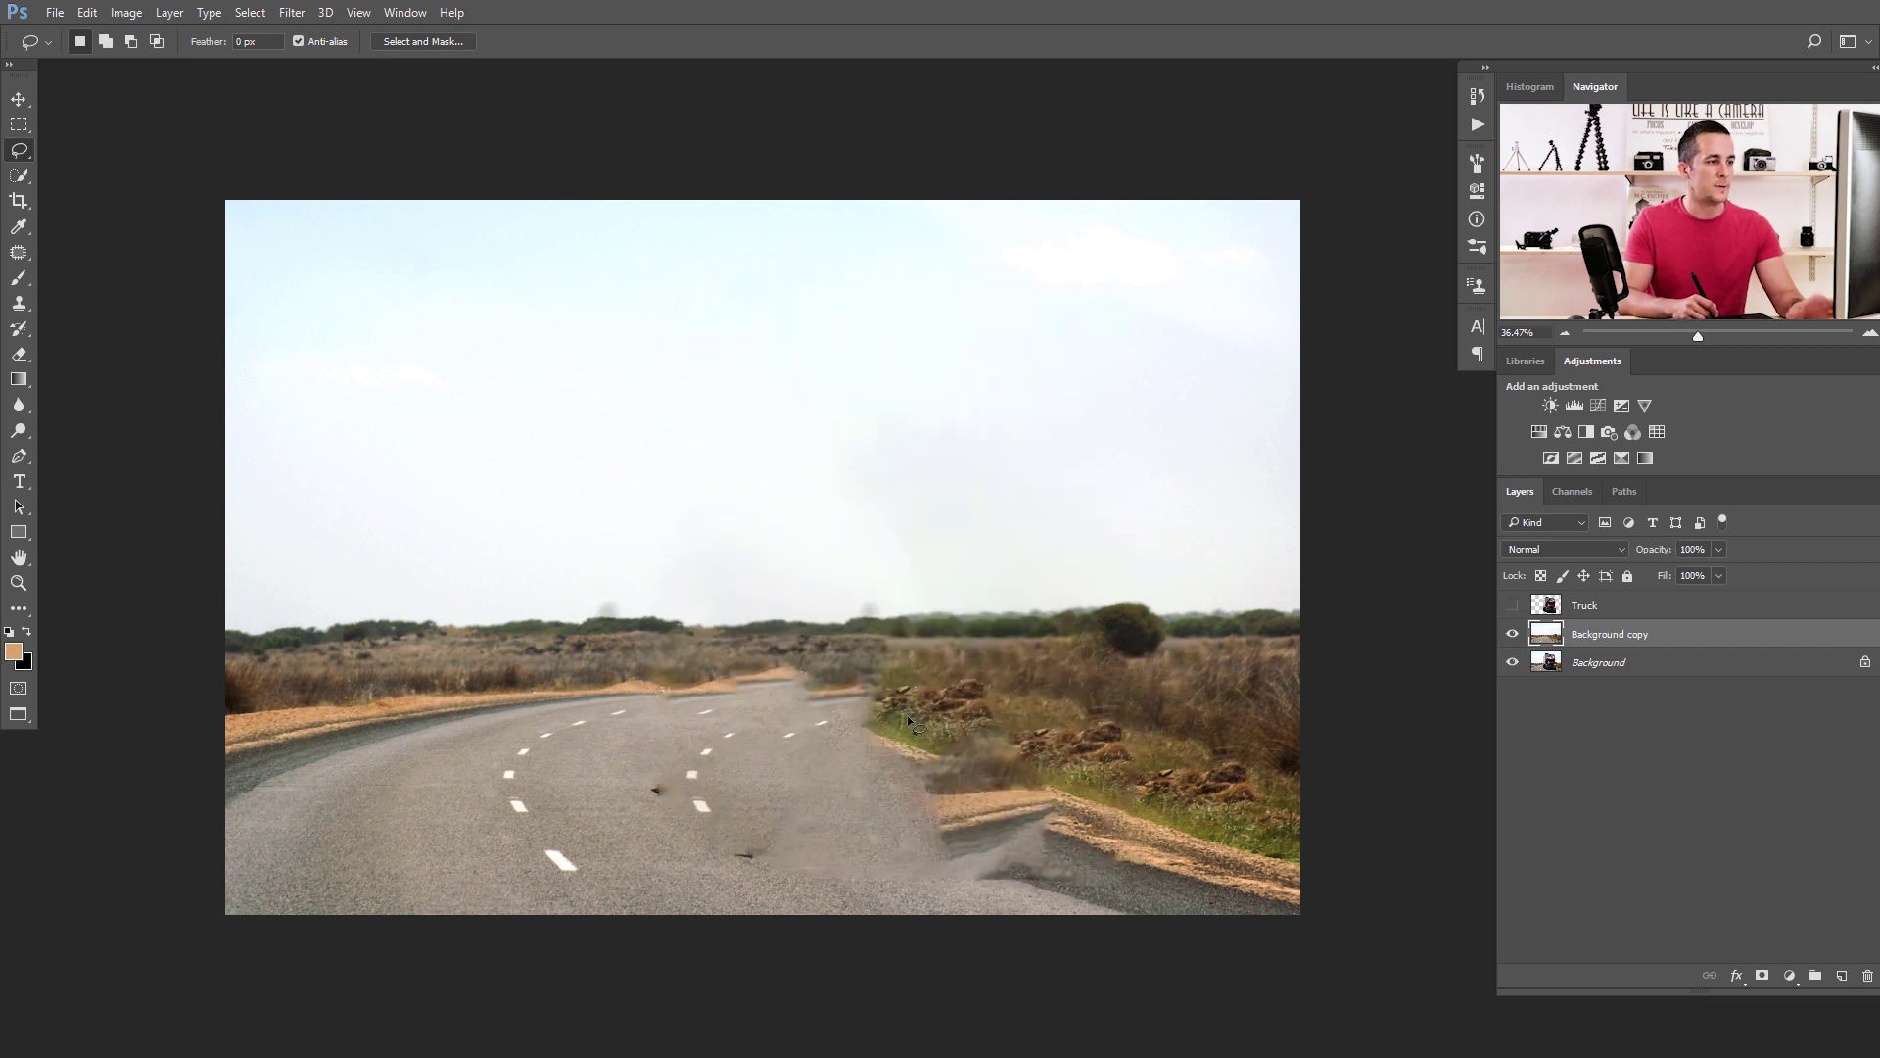
left_click(1513, 606)
left_click(1513, 606)
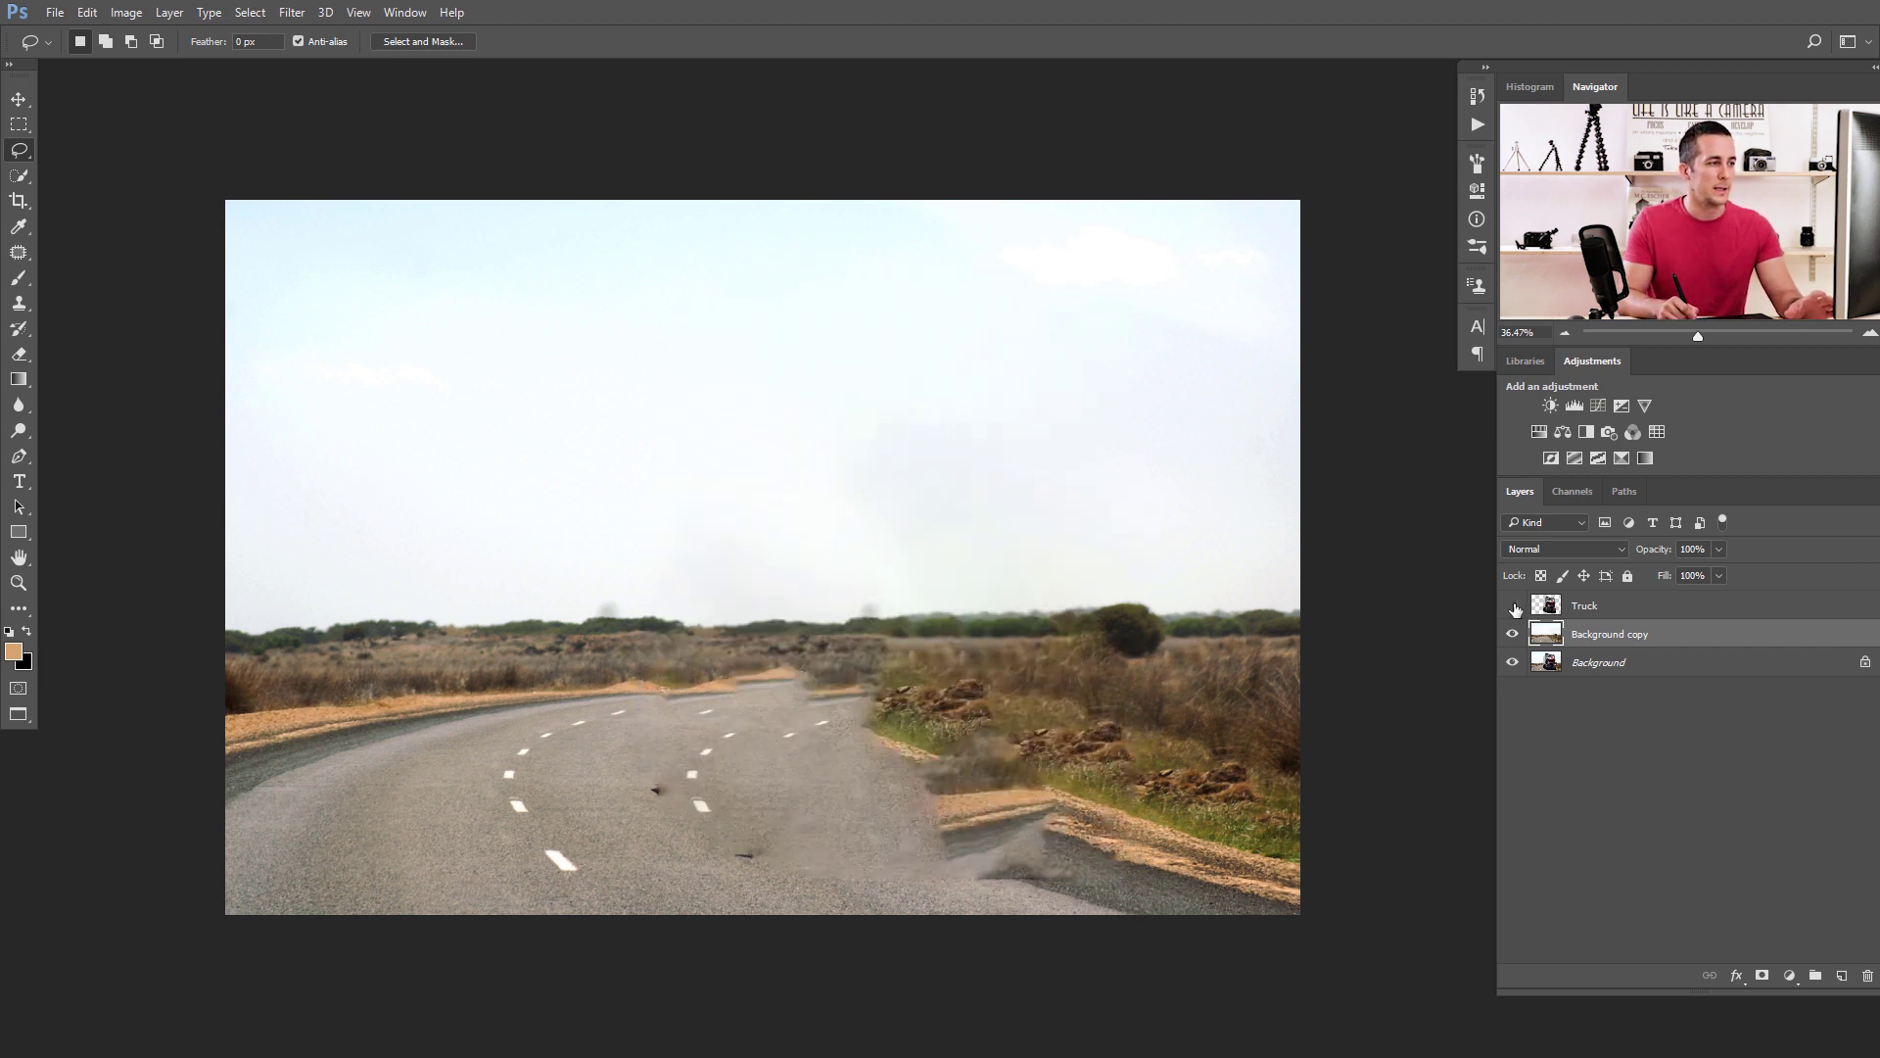
left_click(1514, 606)
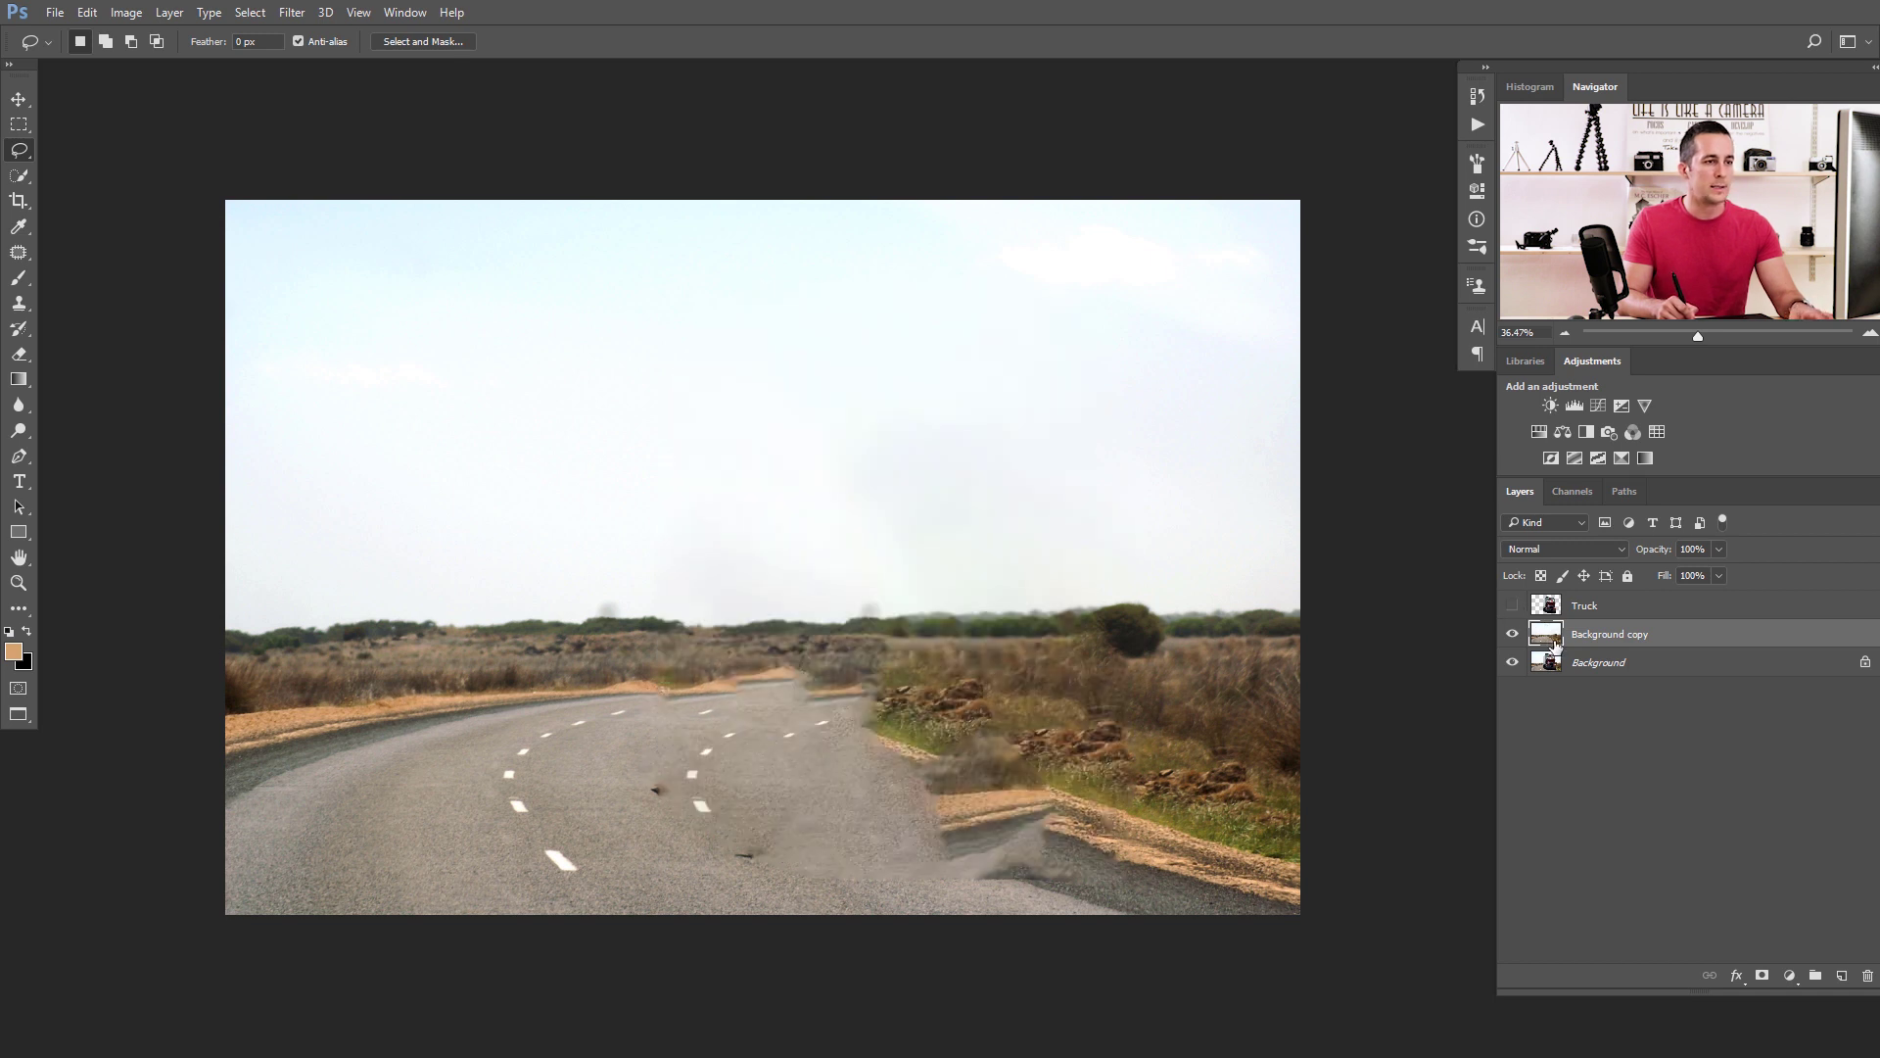
left_click(1513, 606)
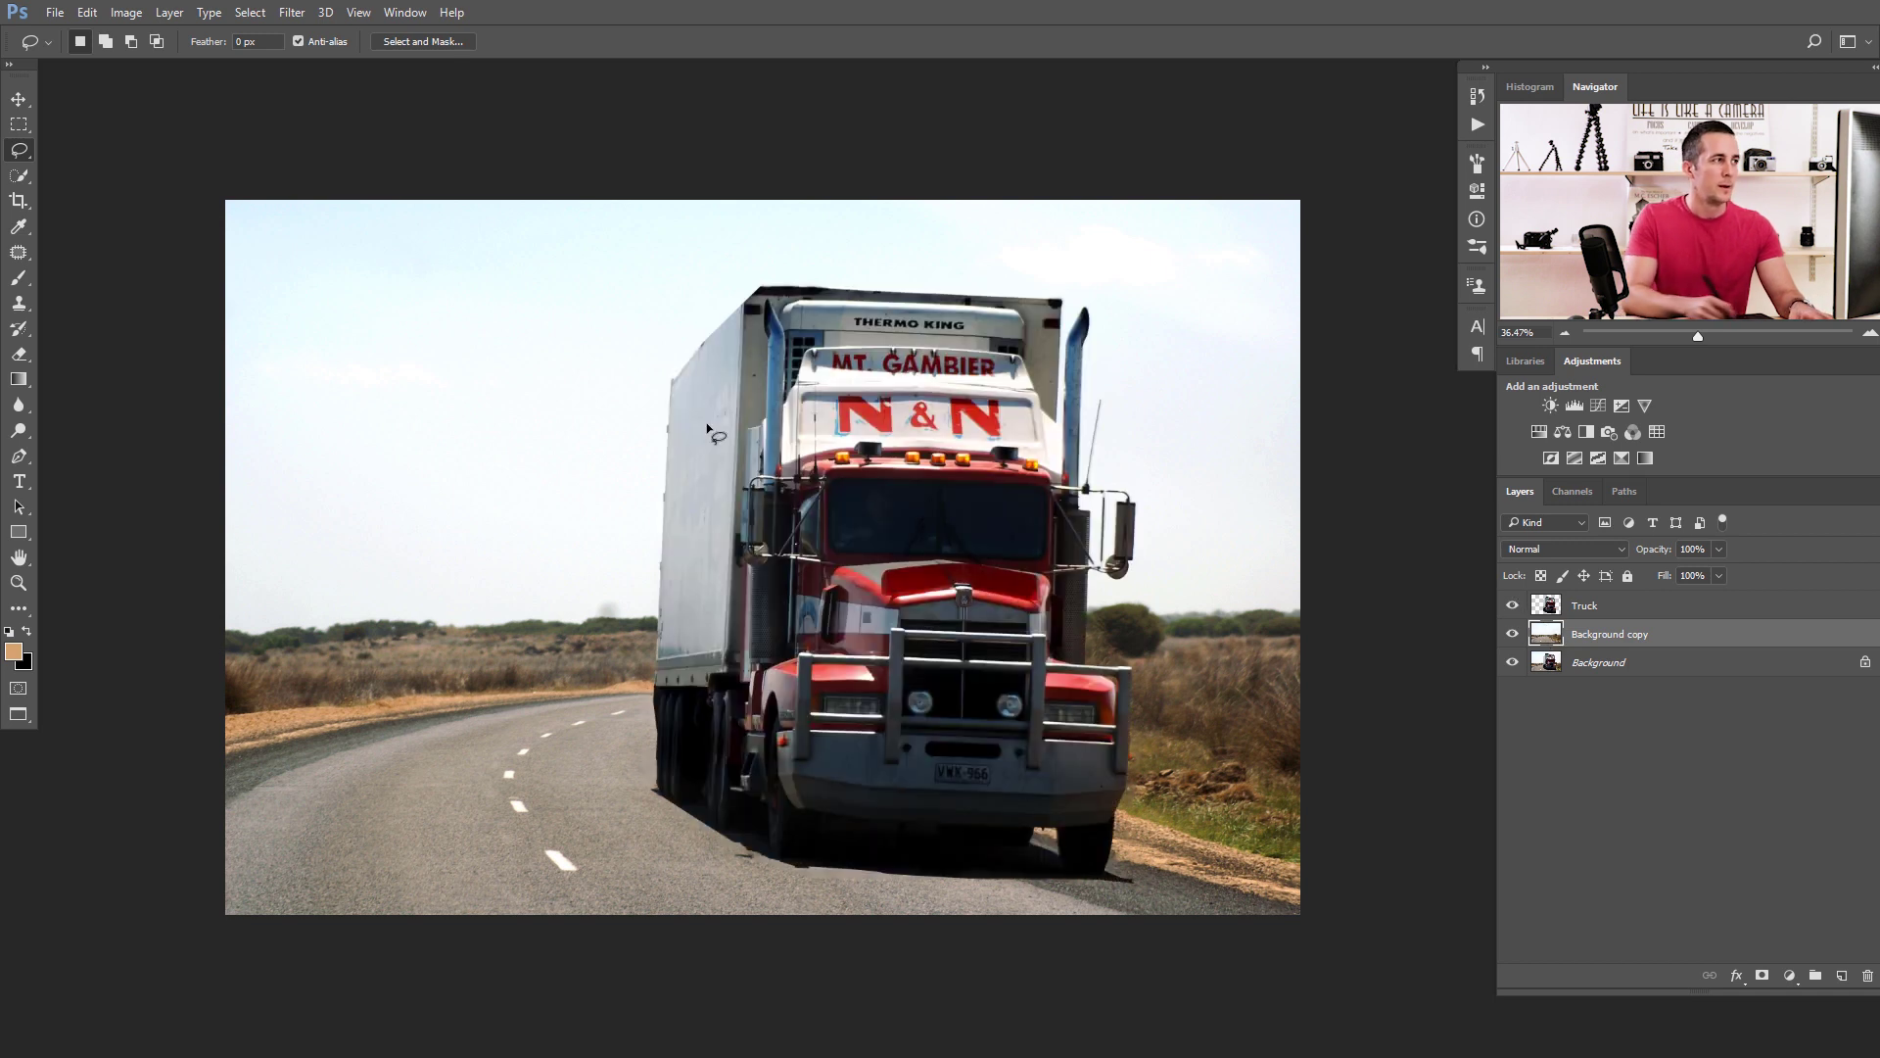
Convert the Background copy layer to a Smart Object and start a Path Blur on it.
right_click(1656, 635)
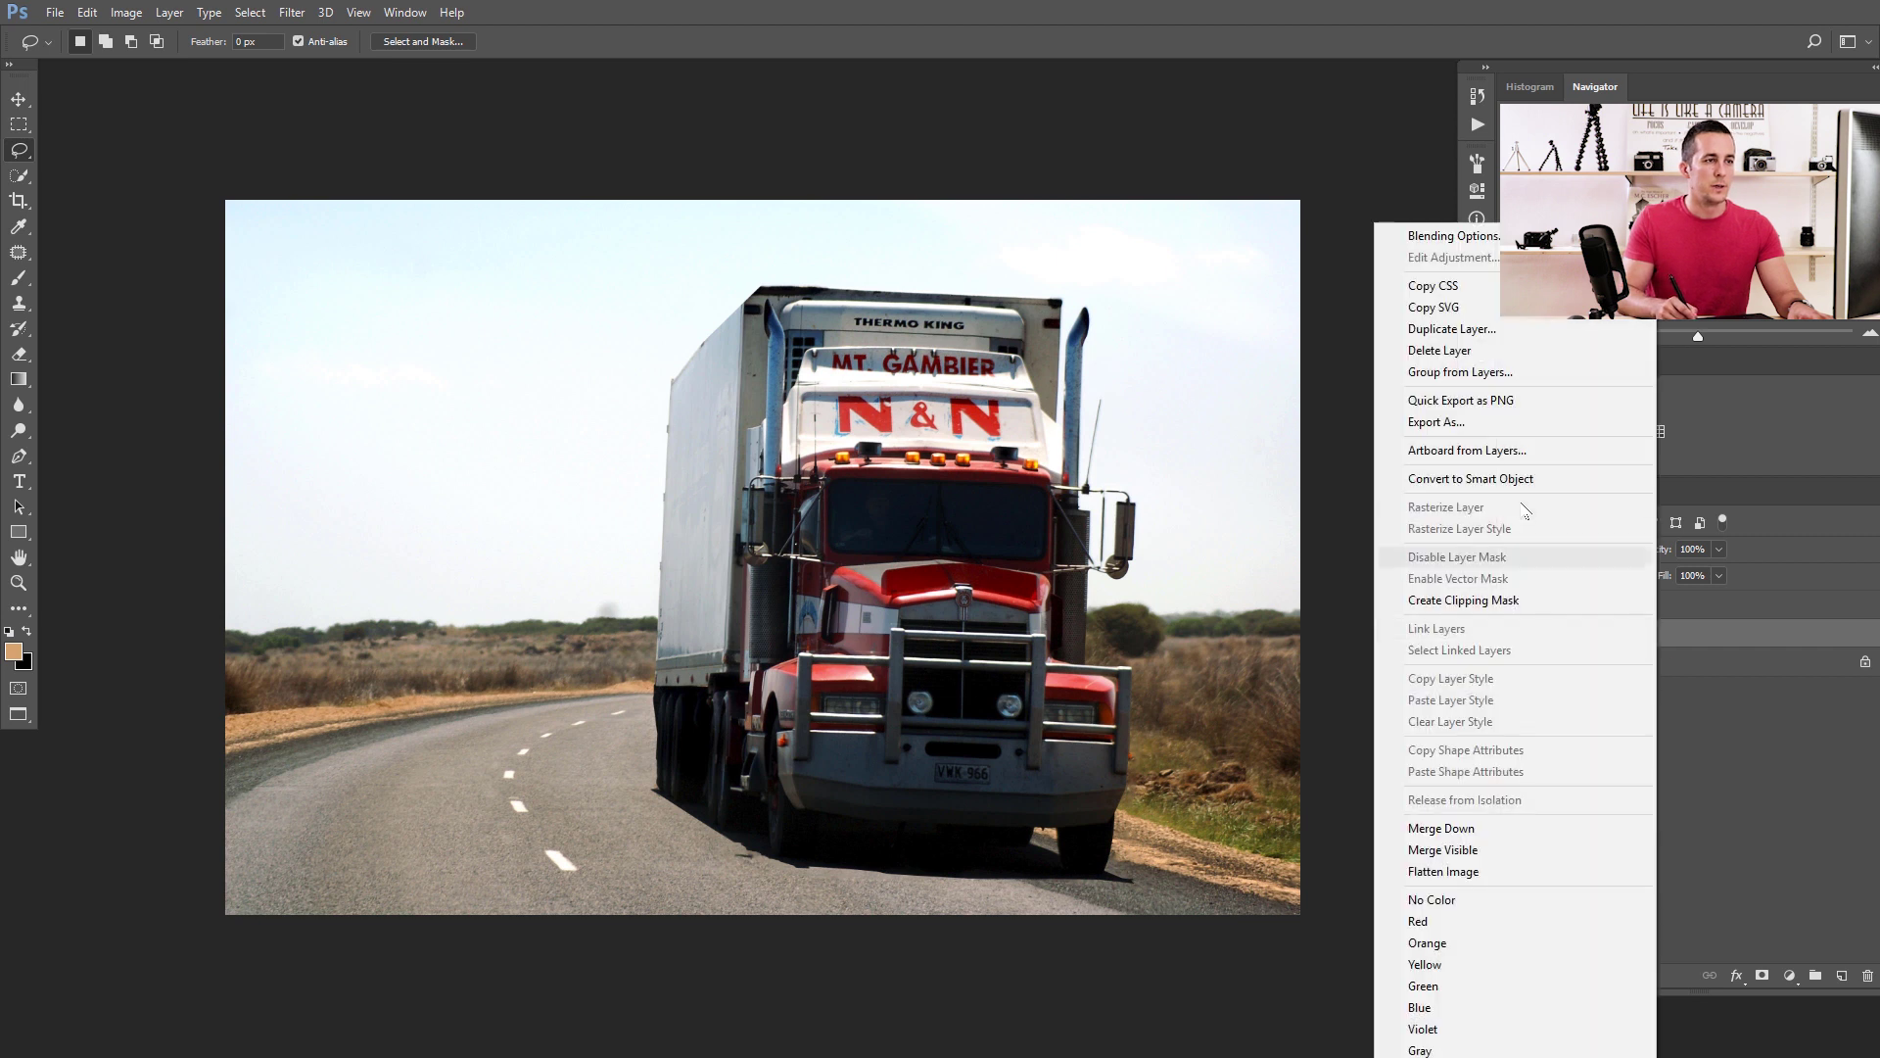
left_click(1410, 475)
left_click(292, 11)
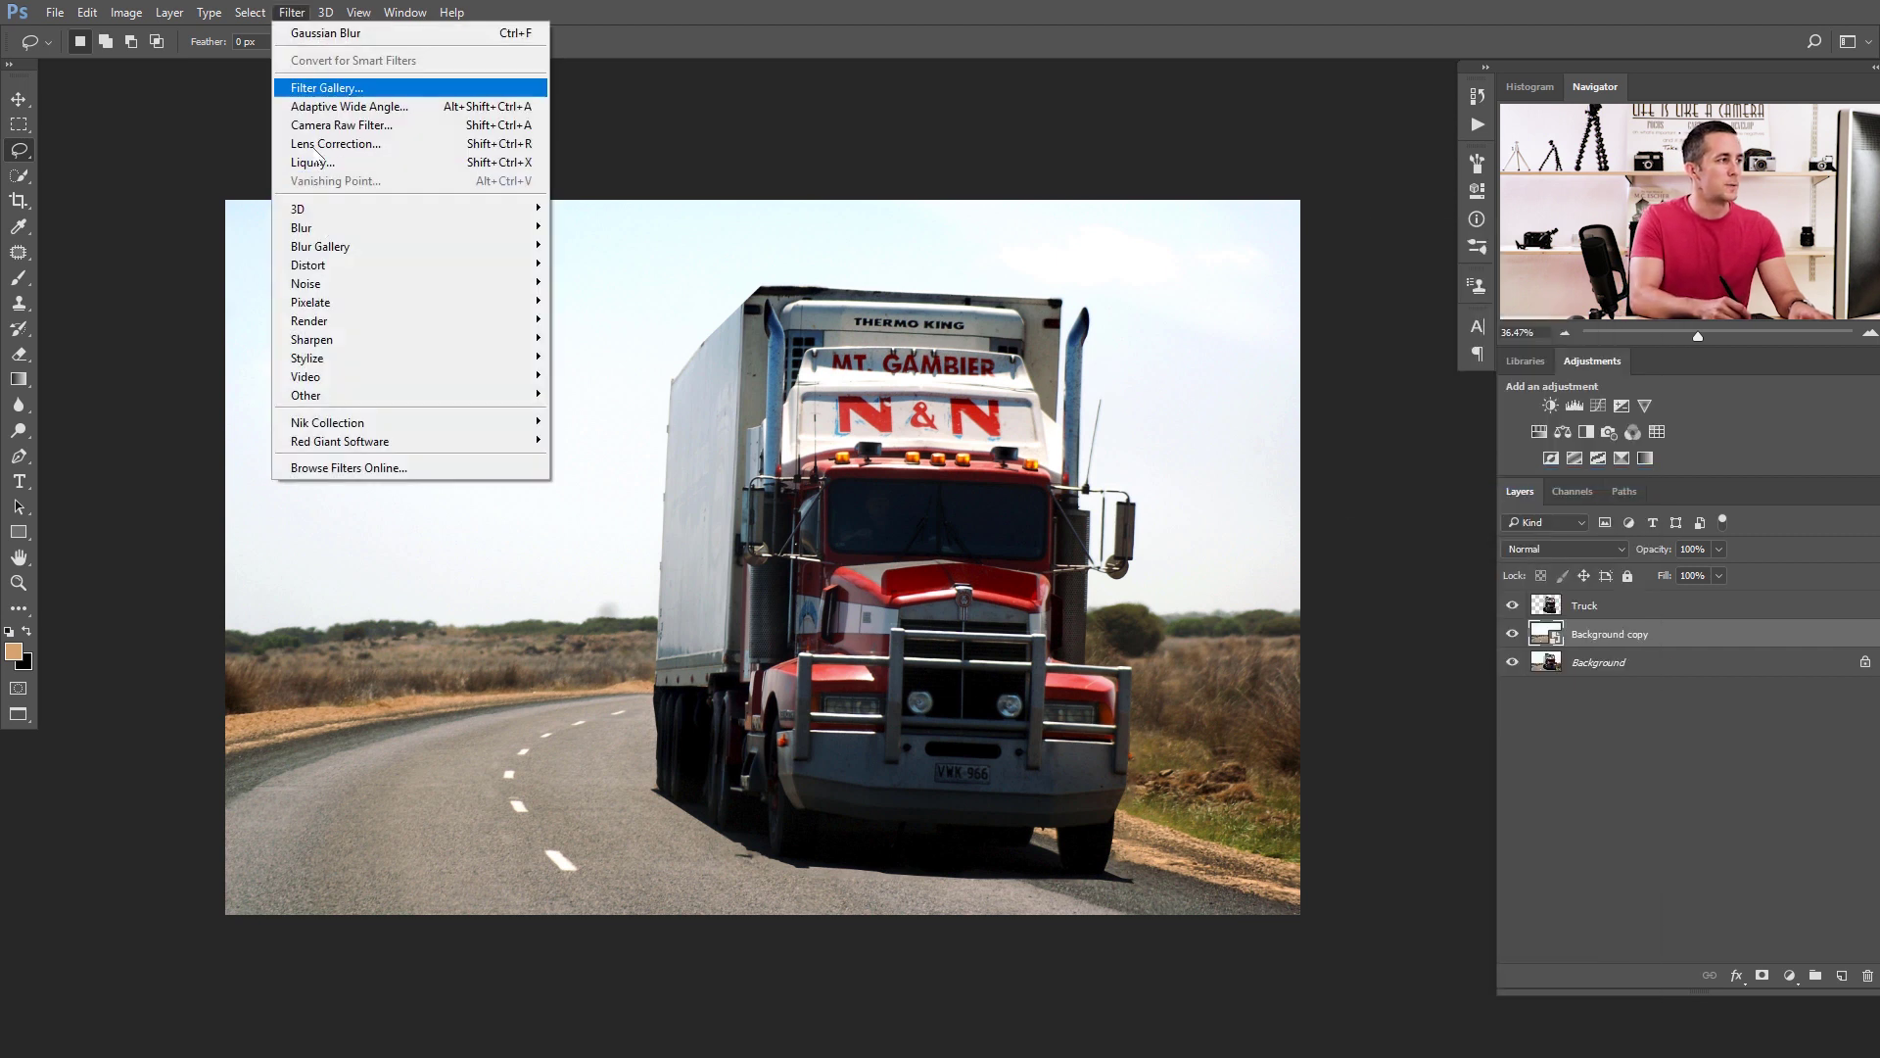
mouse_move(346, 253)
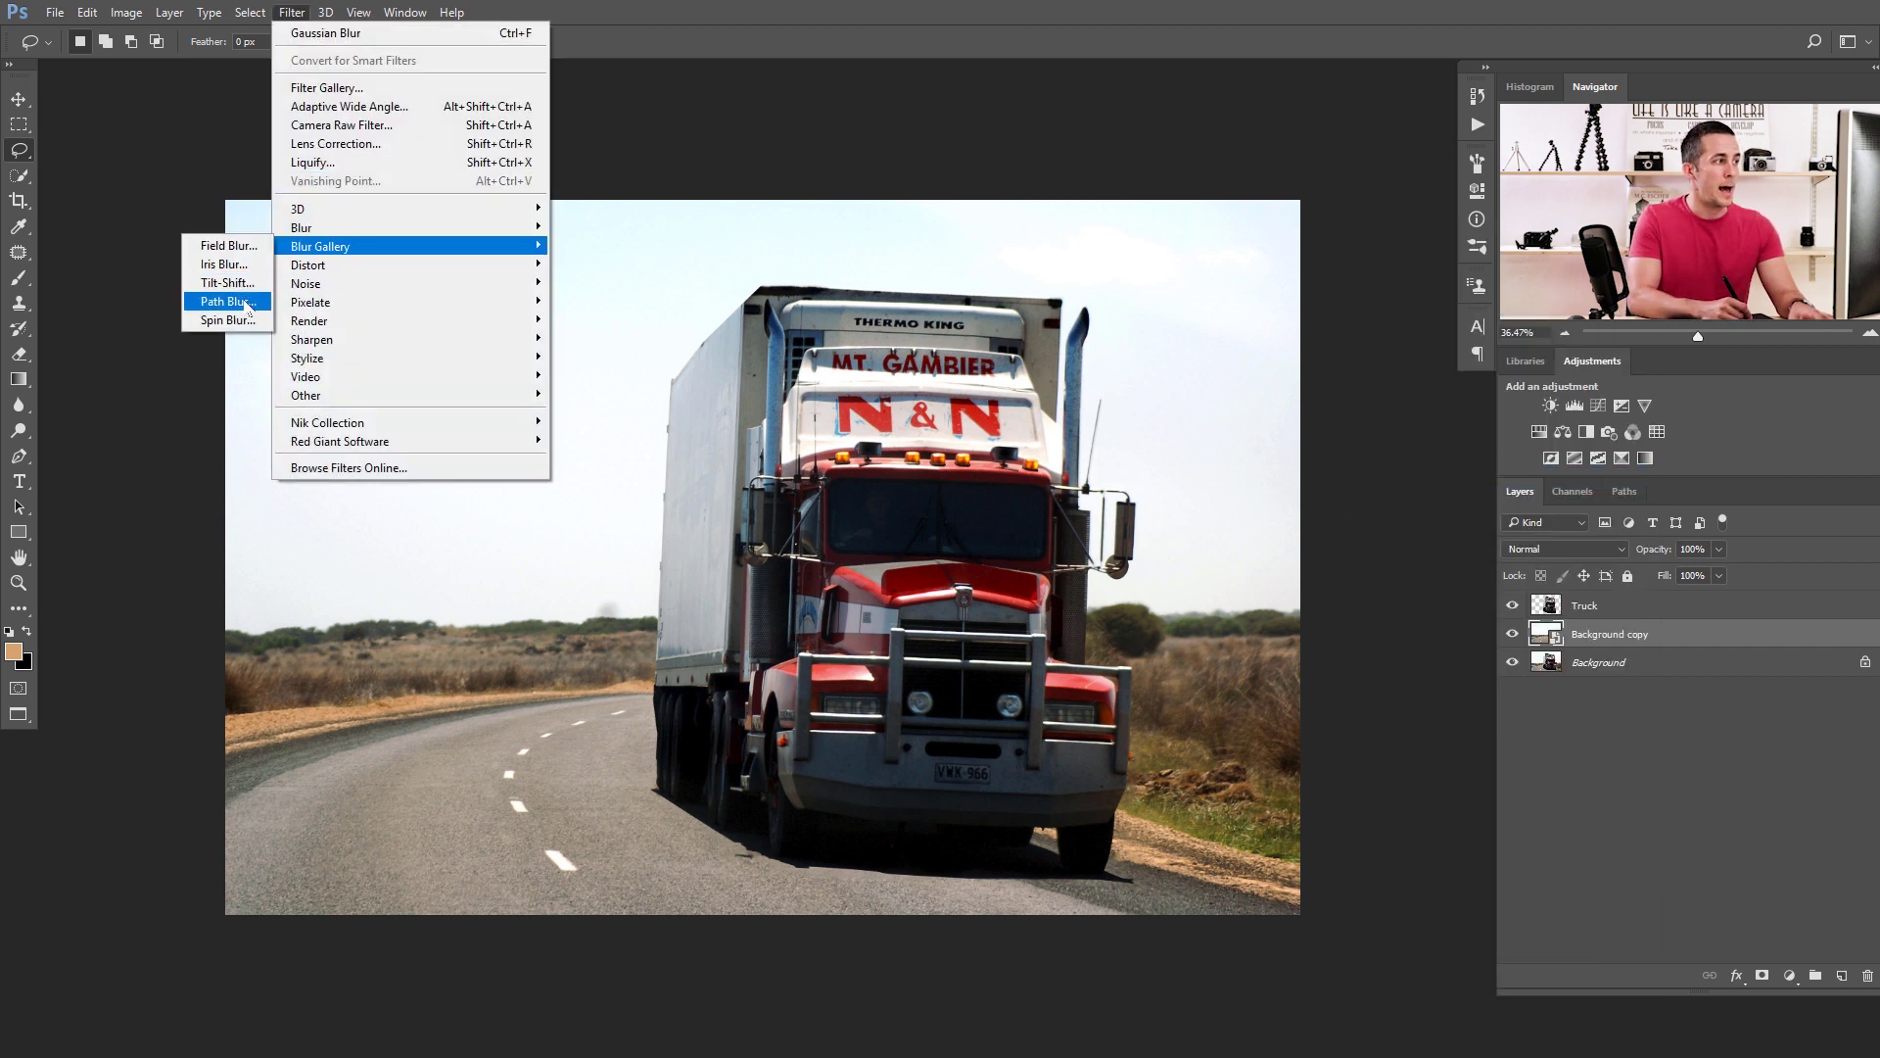
left_click(220, 302)
Shape the blur path into a curve following the road's lane markings from the trailer's rear to below the photo.
left_click_drag(764, 558, 556, 678)
left_click_drag(850, 559, 566, 900)
left_click_drag(608, 673, 611, 672)
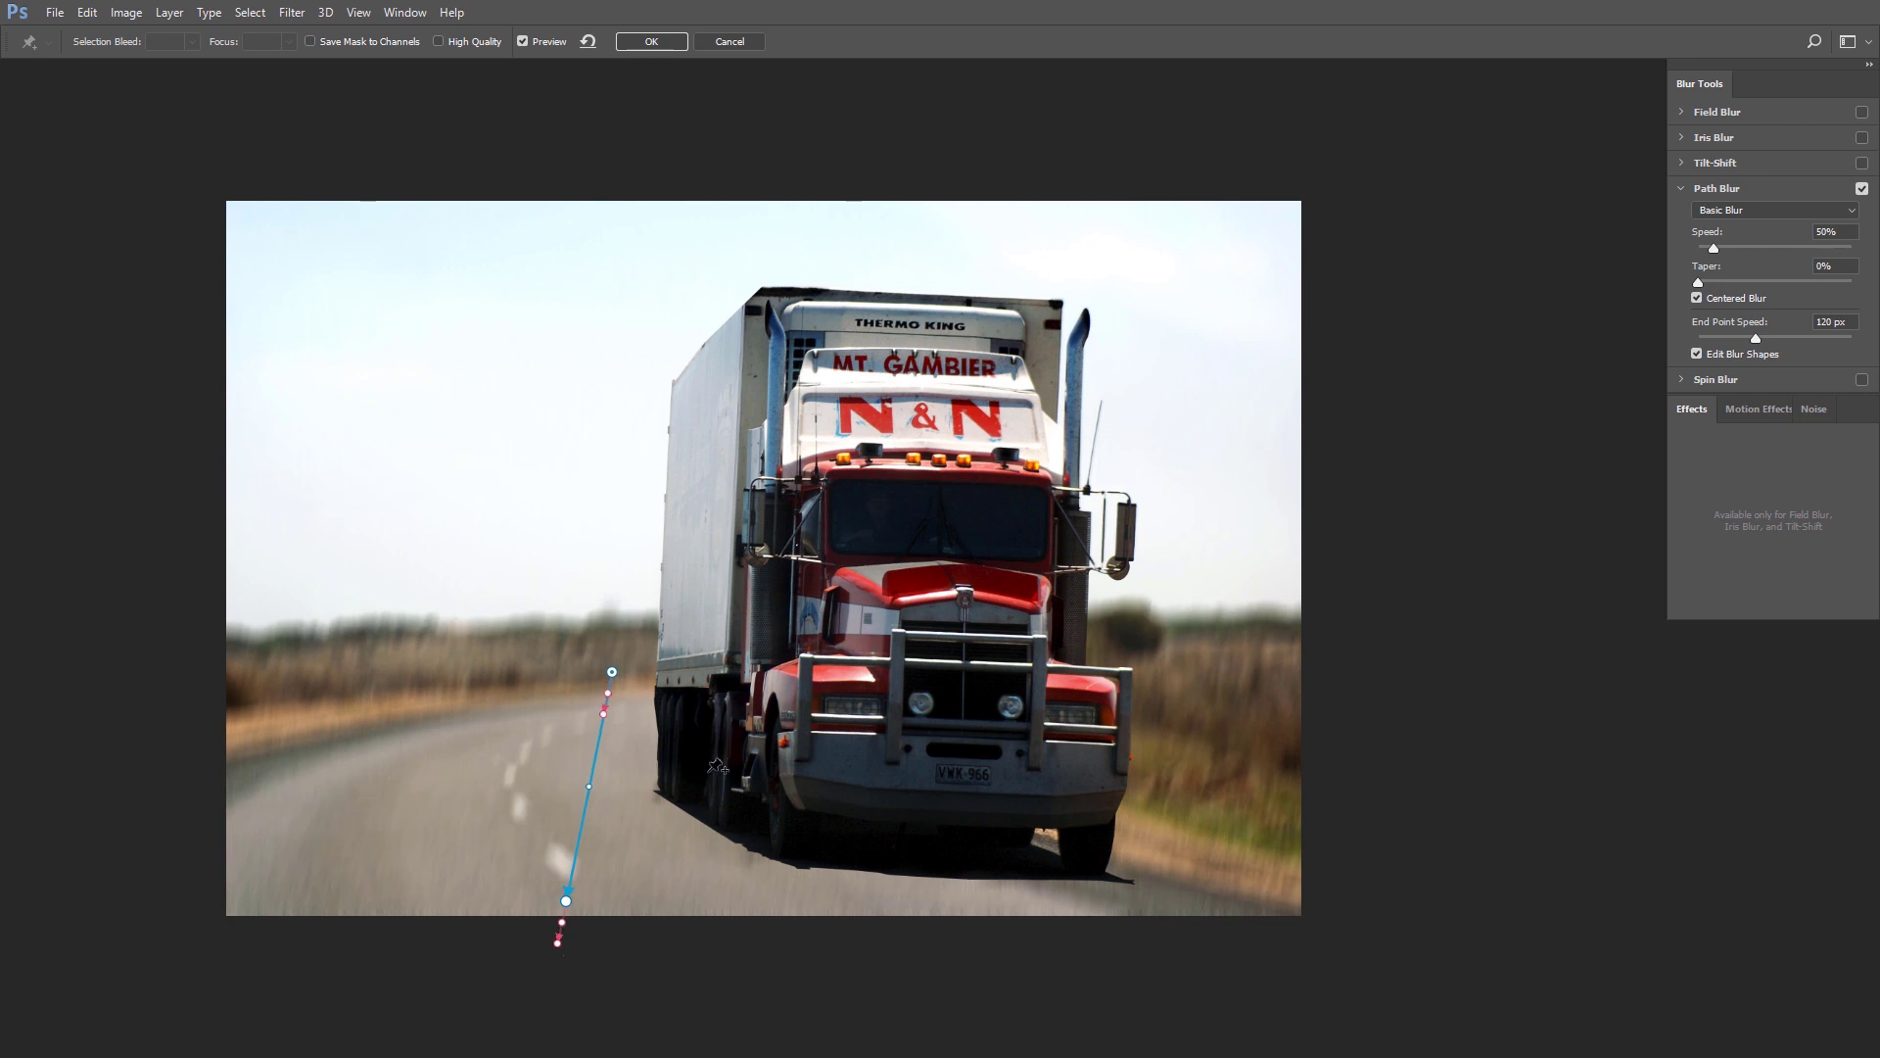
left_click_drag(612, 673, 652, 664)
left_click_drag(608, 782, 524, 780)
left_click_drag(566, 900, 601, 955)
left_click(570, 722)
left_click_drag(522, 780, 526, 844)
left_click_drag(564, 733, 531, 756)
left_click_drag(653, 668, 667, 660)
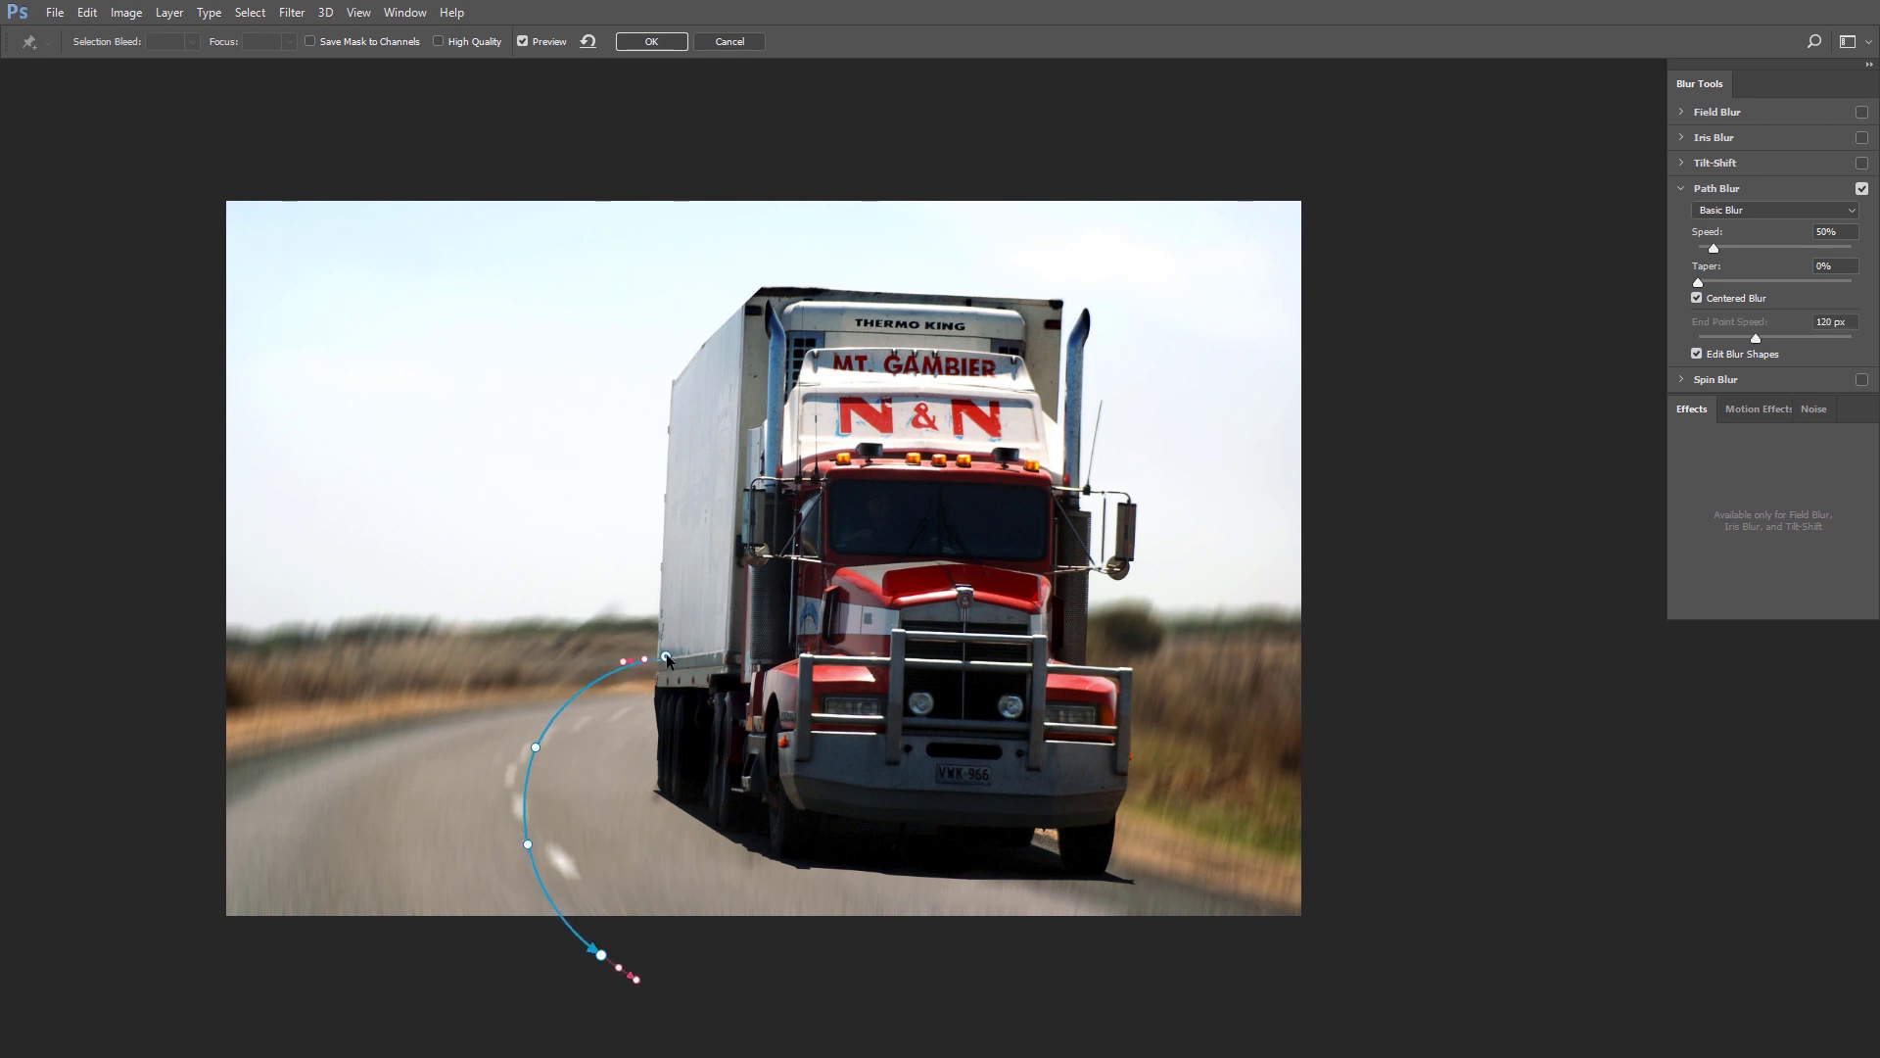
left_click_drag(622, 945, 578, 908)
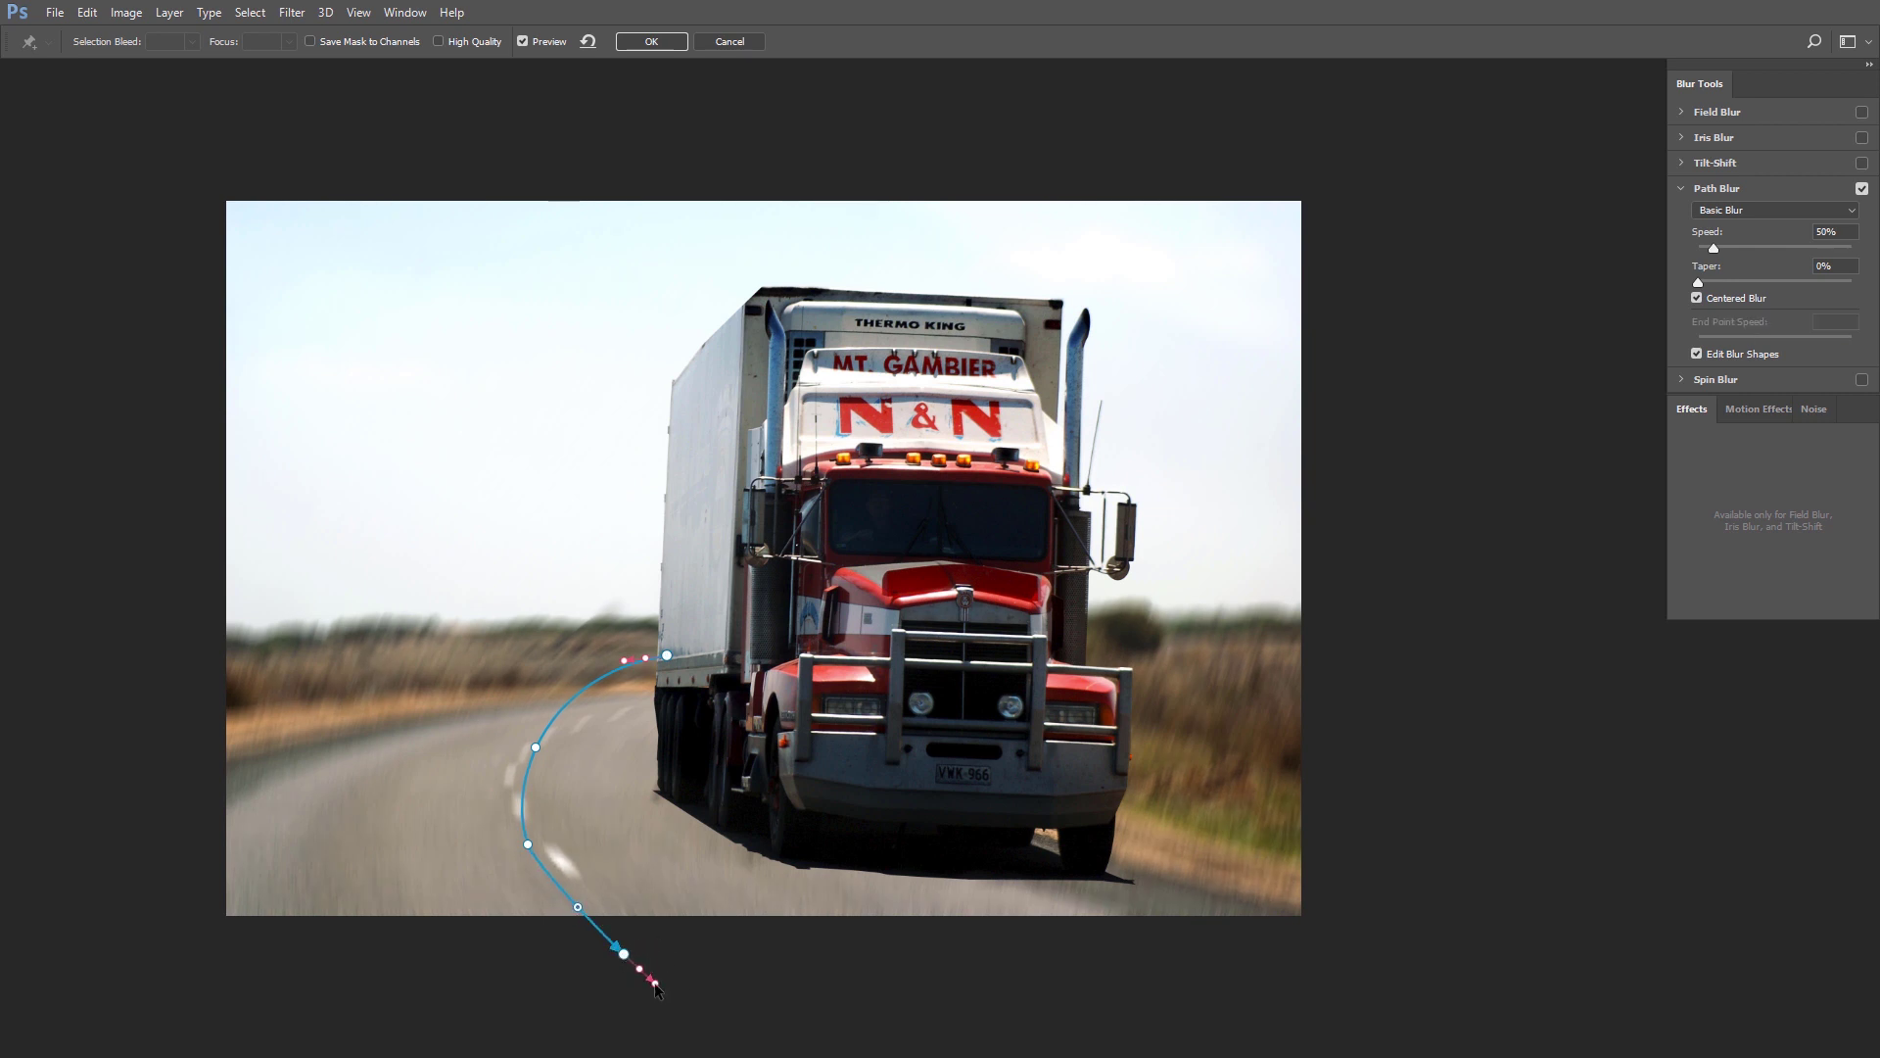
Set the curved path's End Point Speed to 0 px at the trailer and 253 px at the near end.
left_click(668, 657)
left_click_drag(1756, 341, 1698, 341)
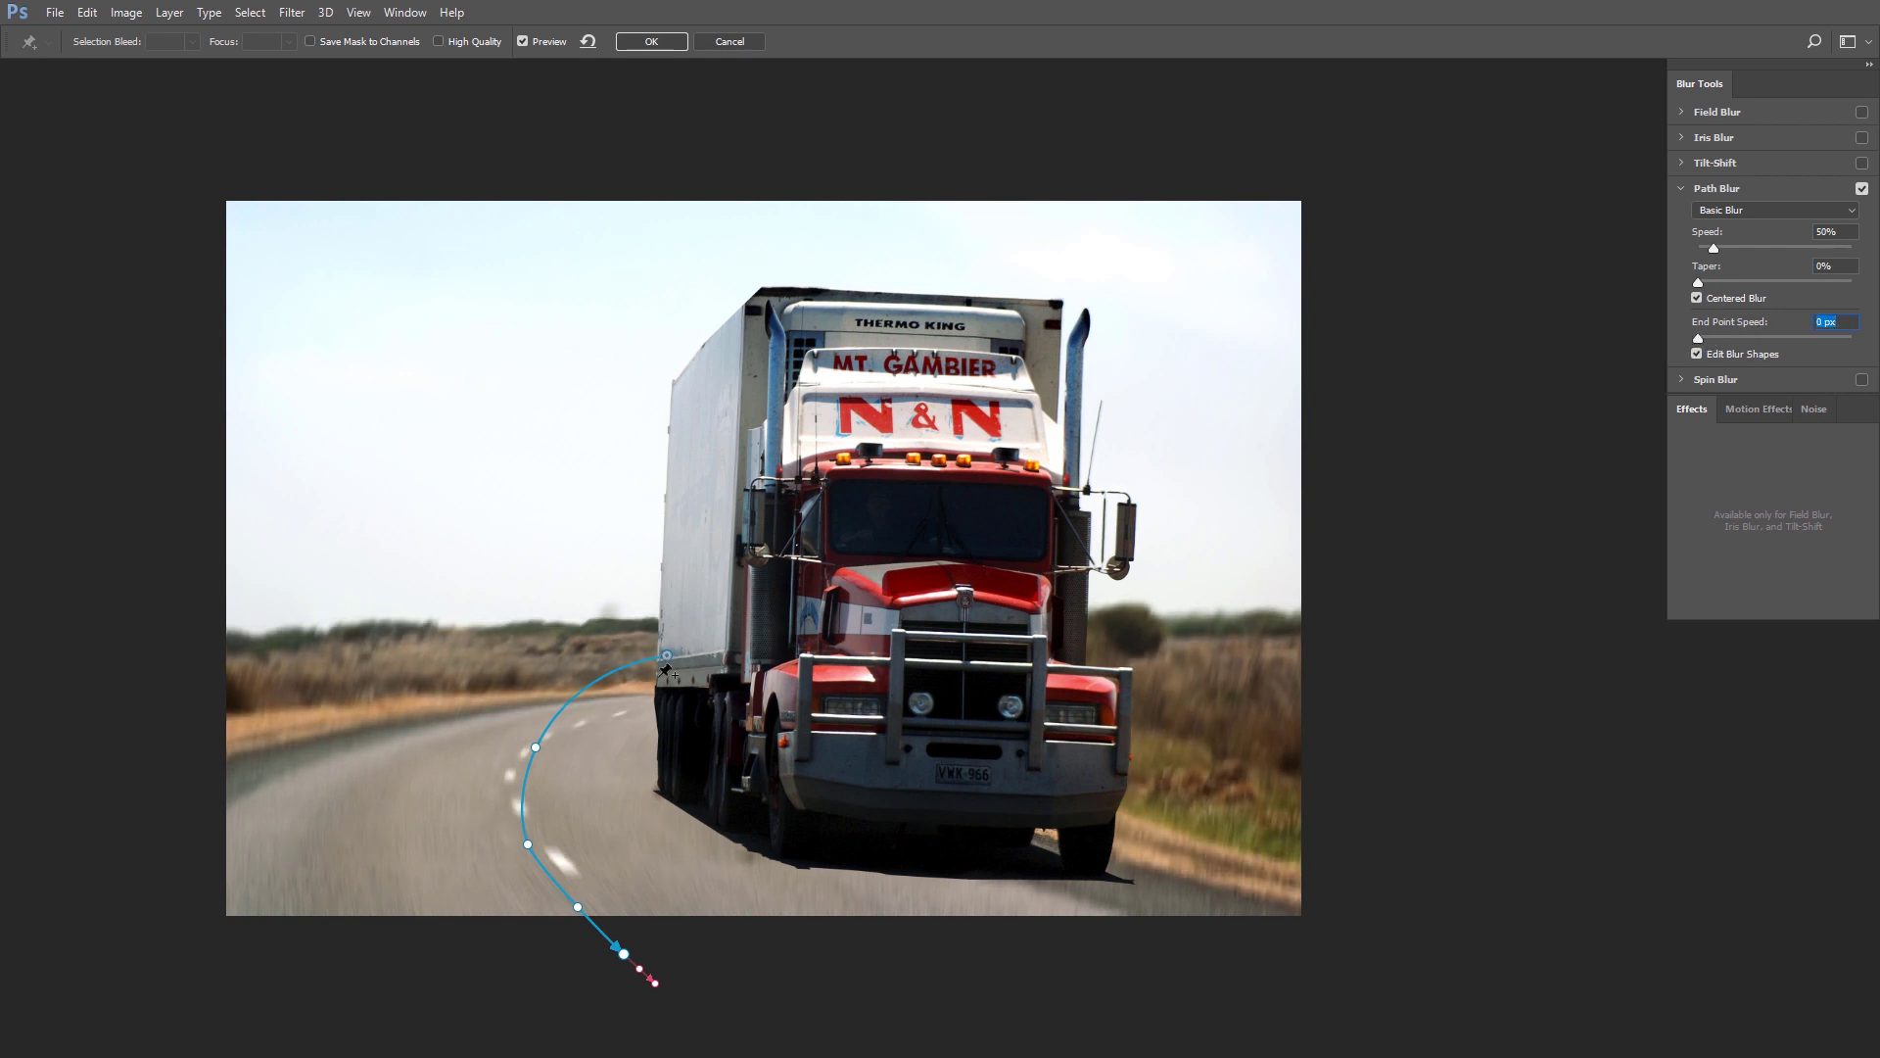
left_click(624, 954)
left_click_drag(1756, 341, 1787, 340)
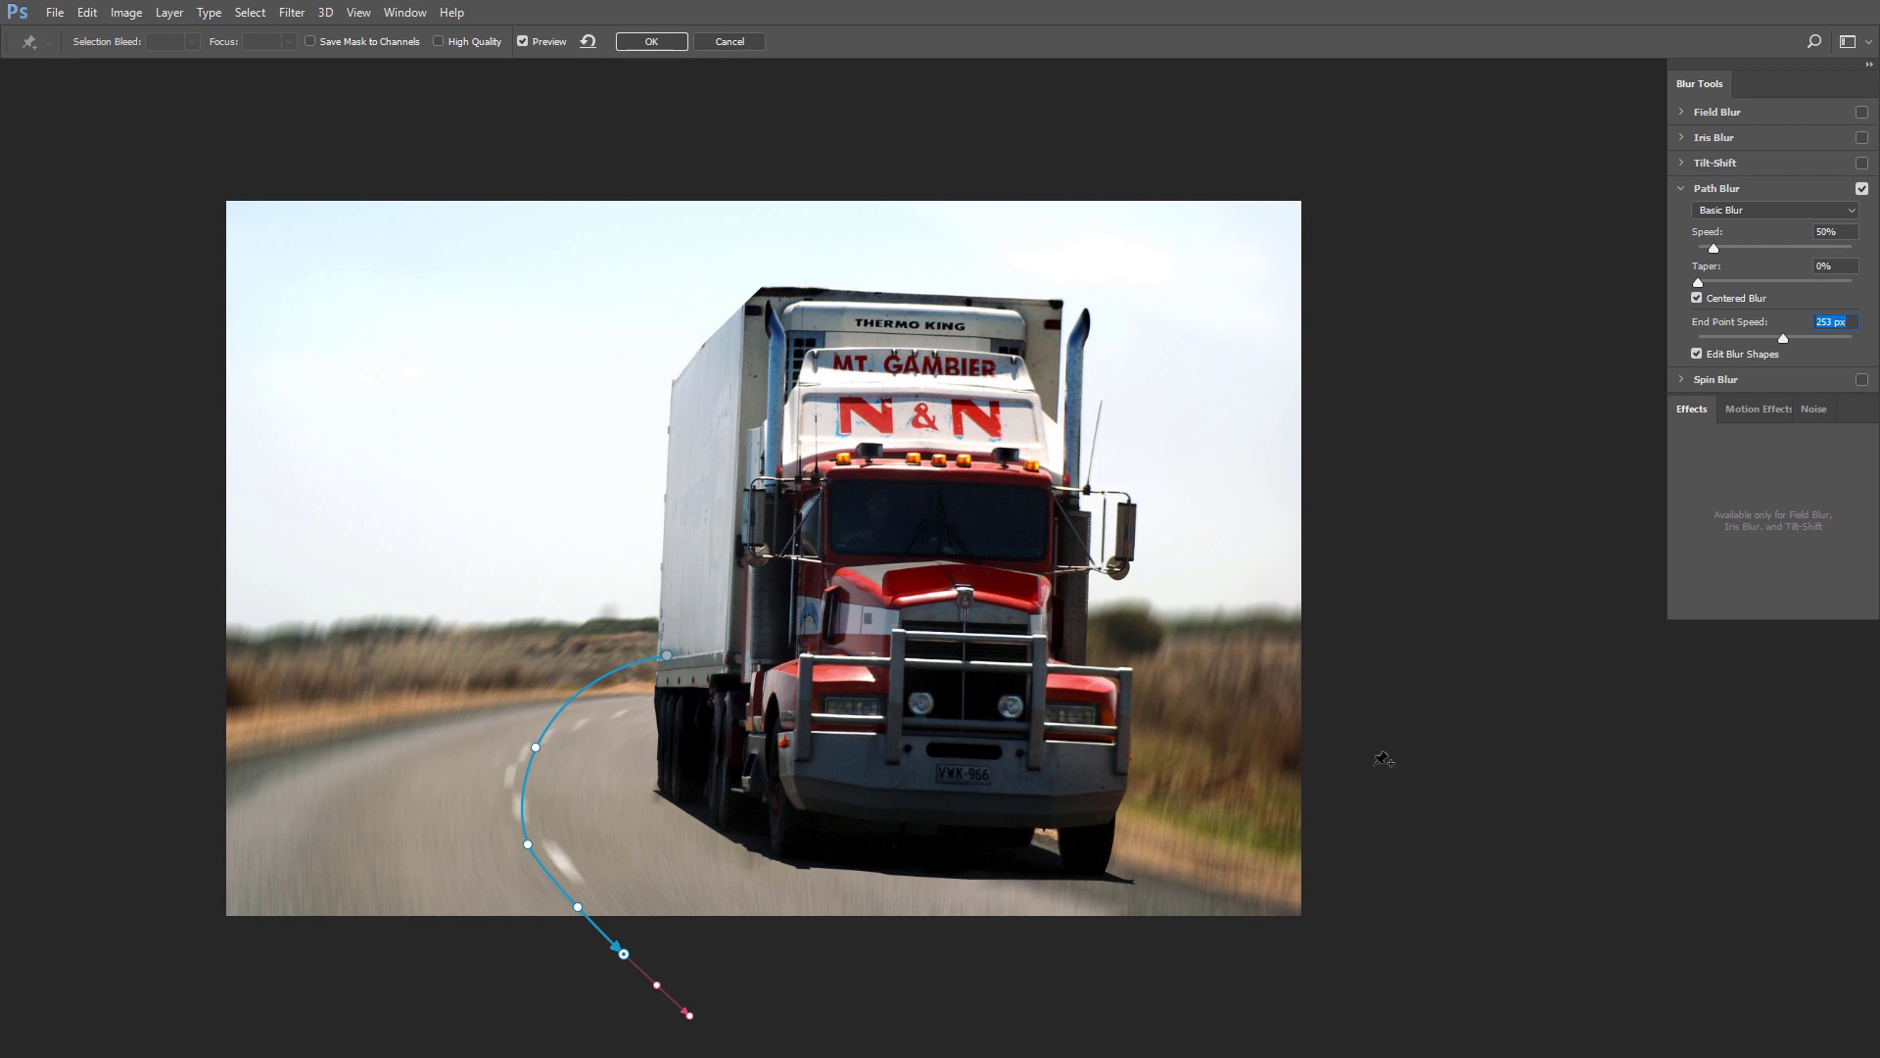
Add a straight blur path from the truck's cab past the photo's right edge, with minimum speed at its start and increased speed at its end.
left_click(979, 684)
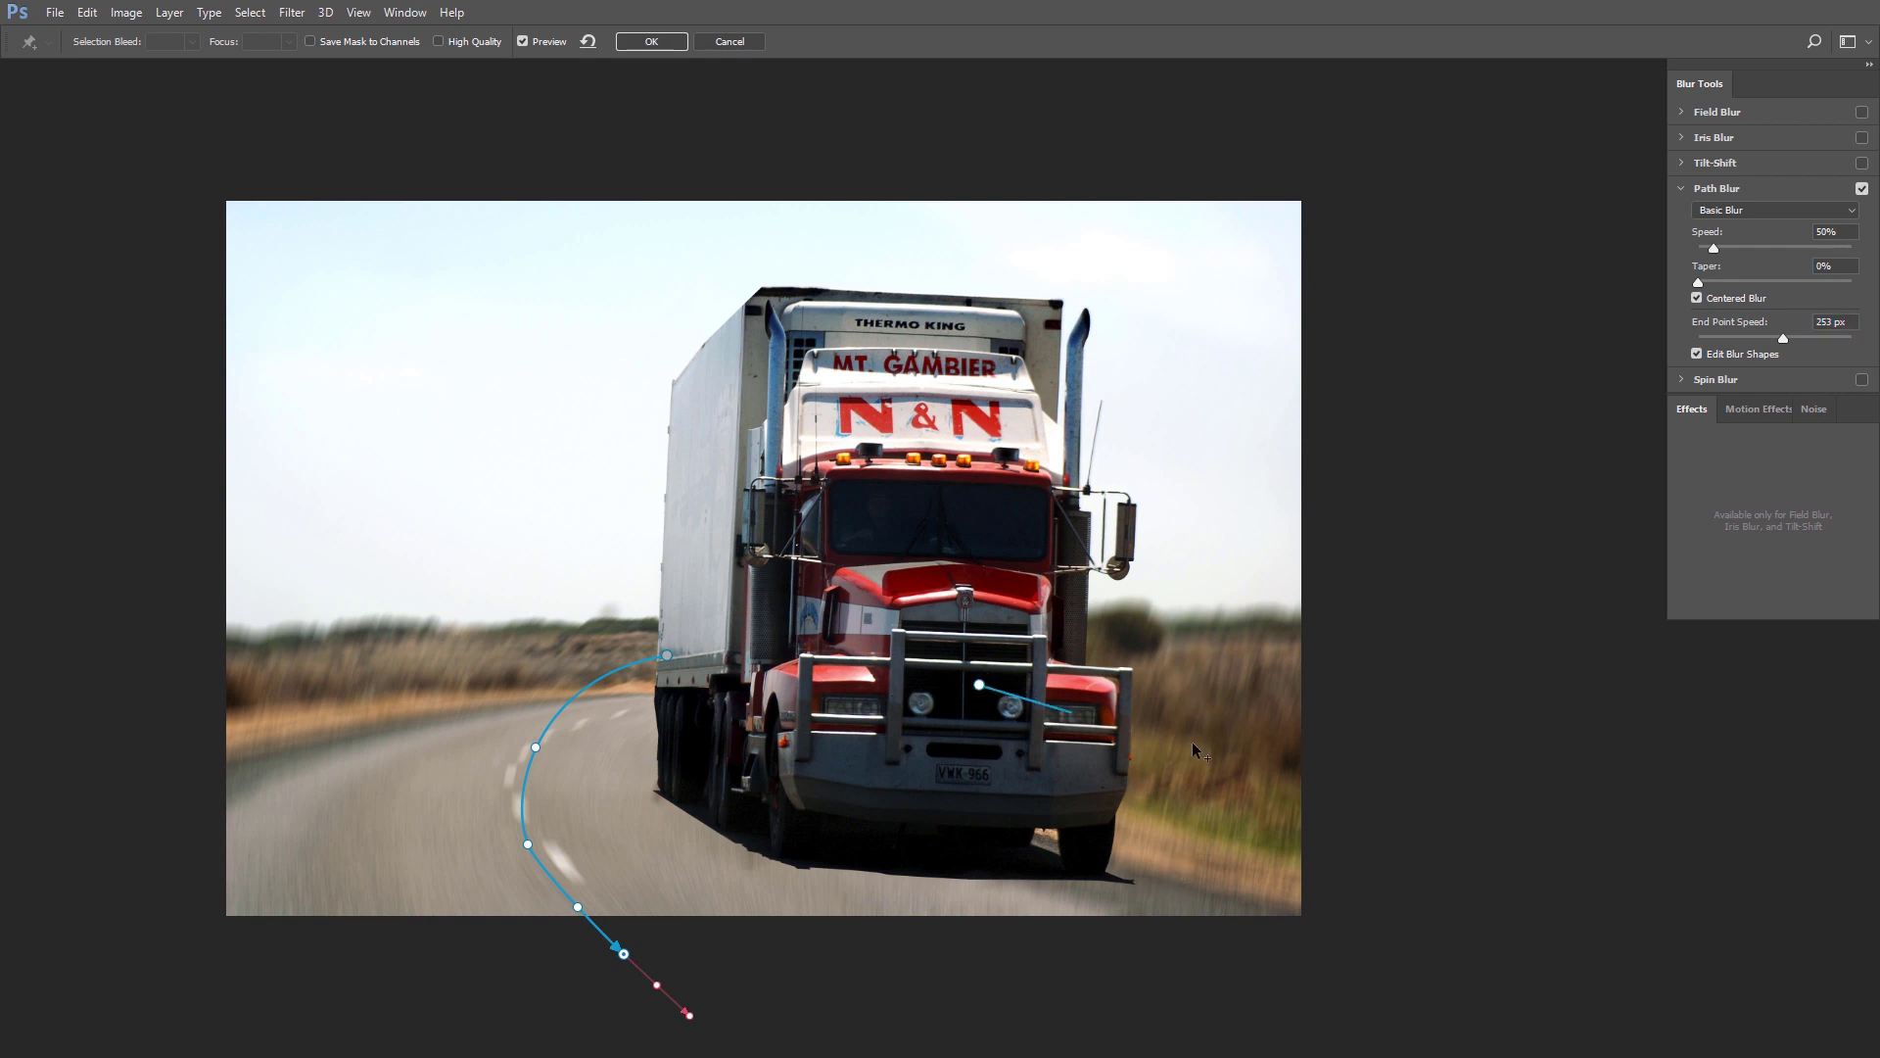
double_click(1349, 803)
left_click_drag(979, 685, 761, 643)
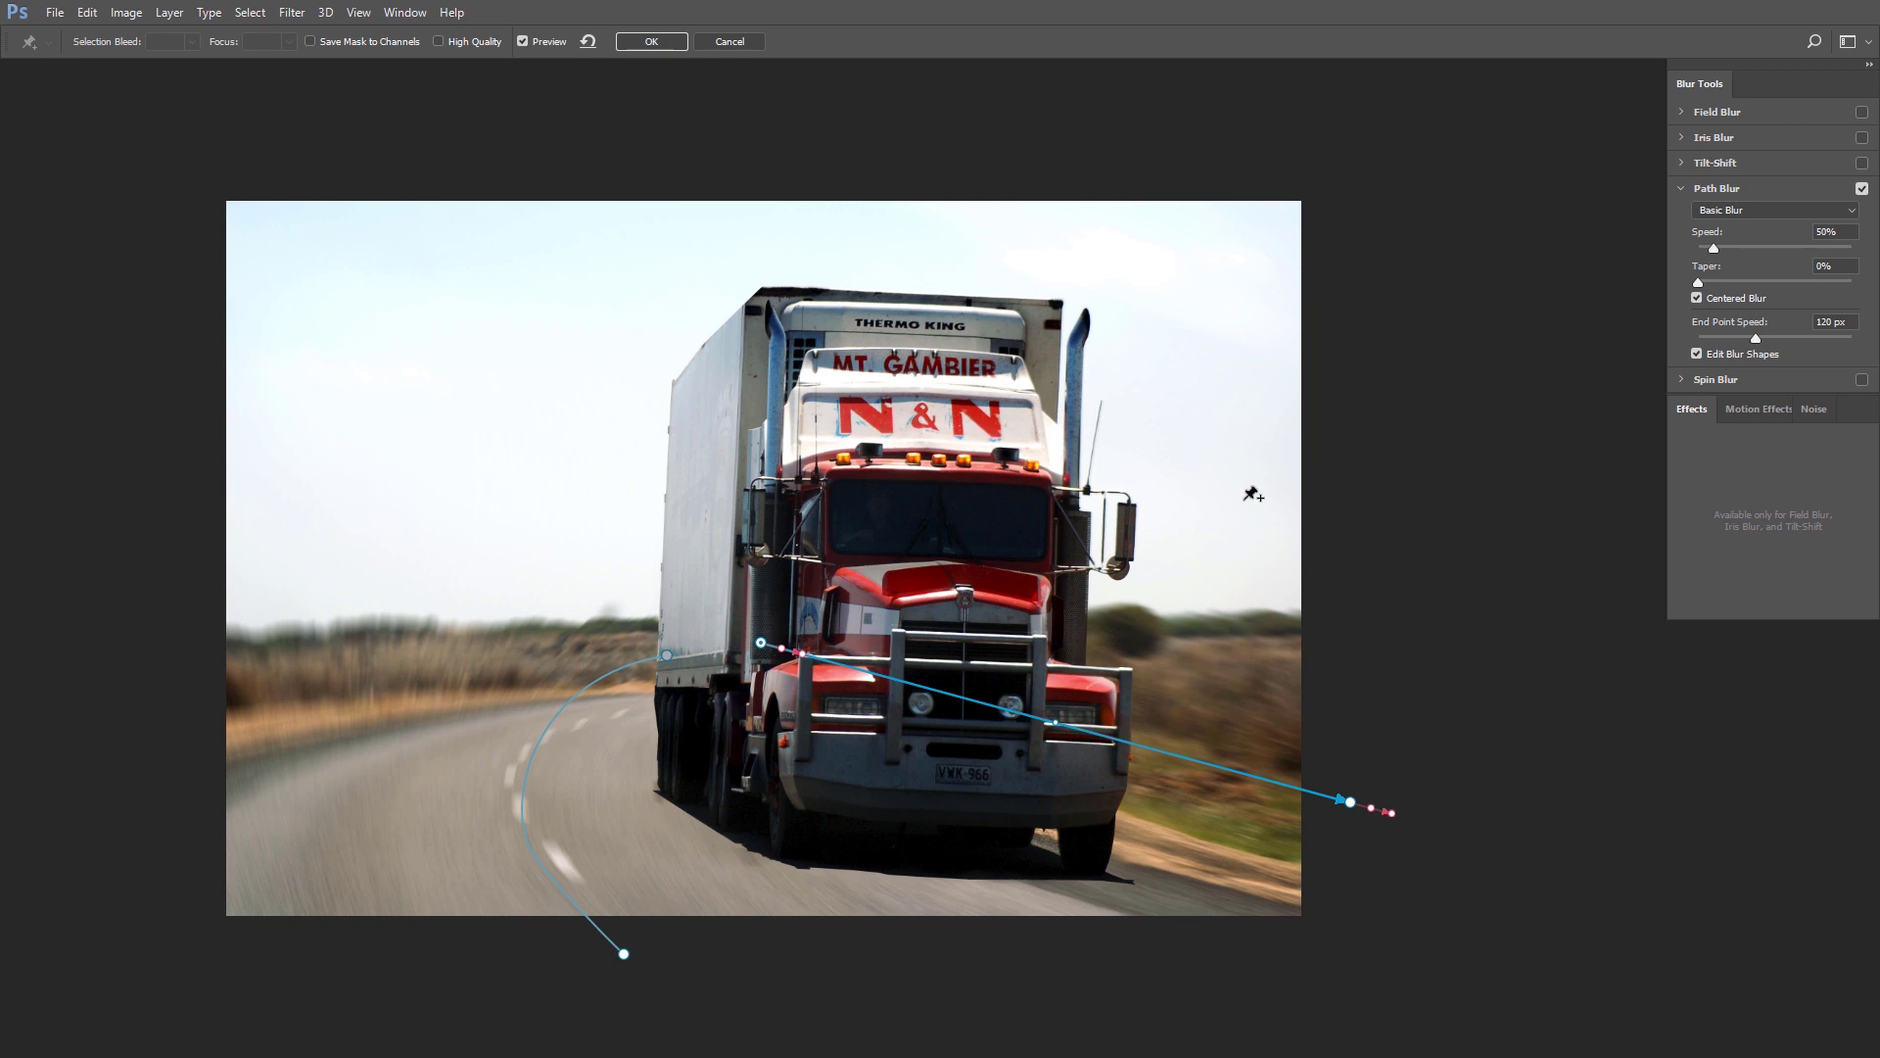
left_click_drag(1757, 340, 1700, 339)
left_click(1347, 803)
left_click_drag(1756, 343, 1779, 341)
Add a slightly curved blur path from the trailer's rear past the photo's left edge, with minimum speed at its start and increased speed at its end.
left_click_drag(648, 645, 182, 714)
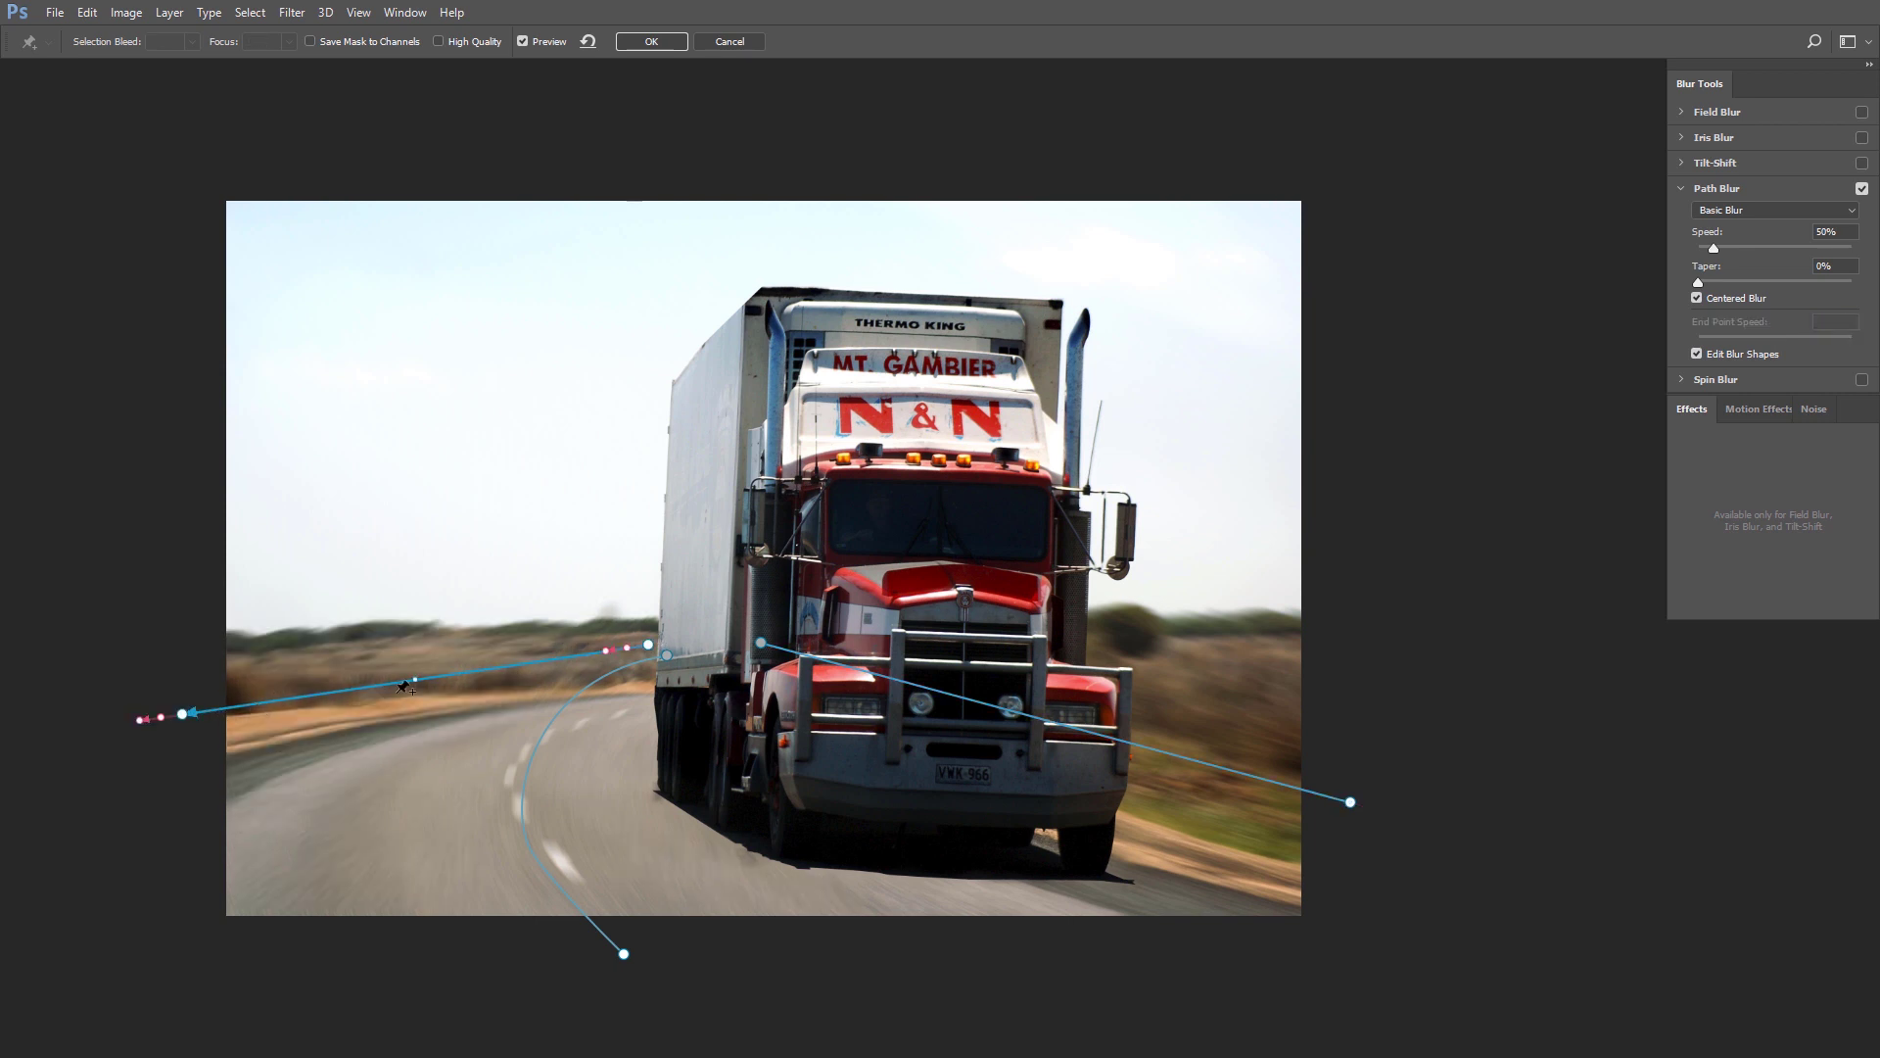
left_click_drag(415, 679, 408, 667)
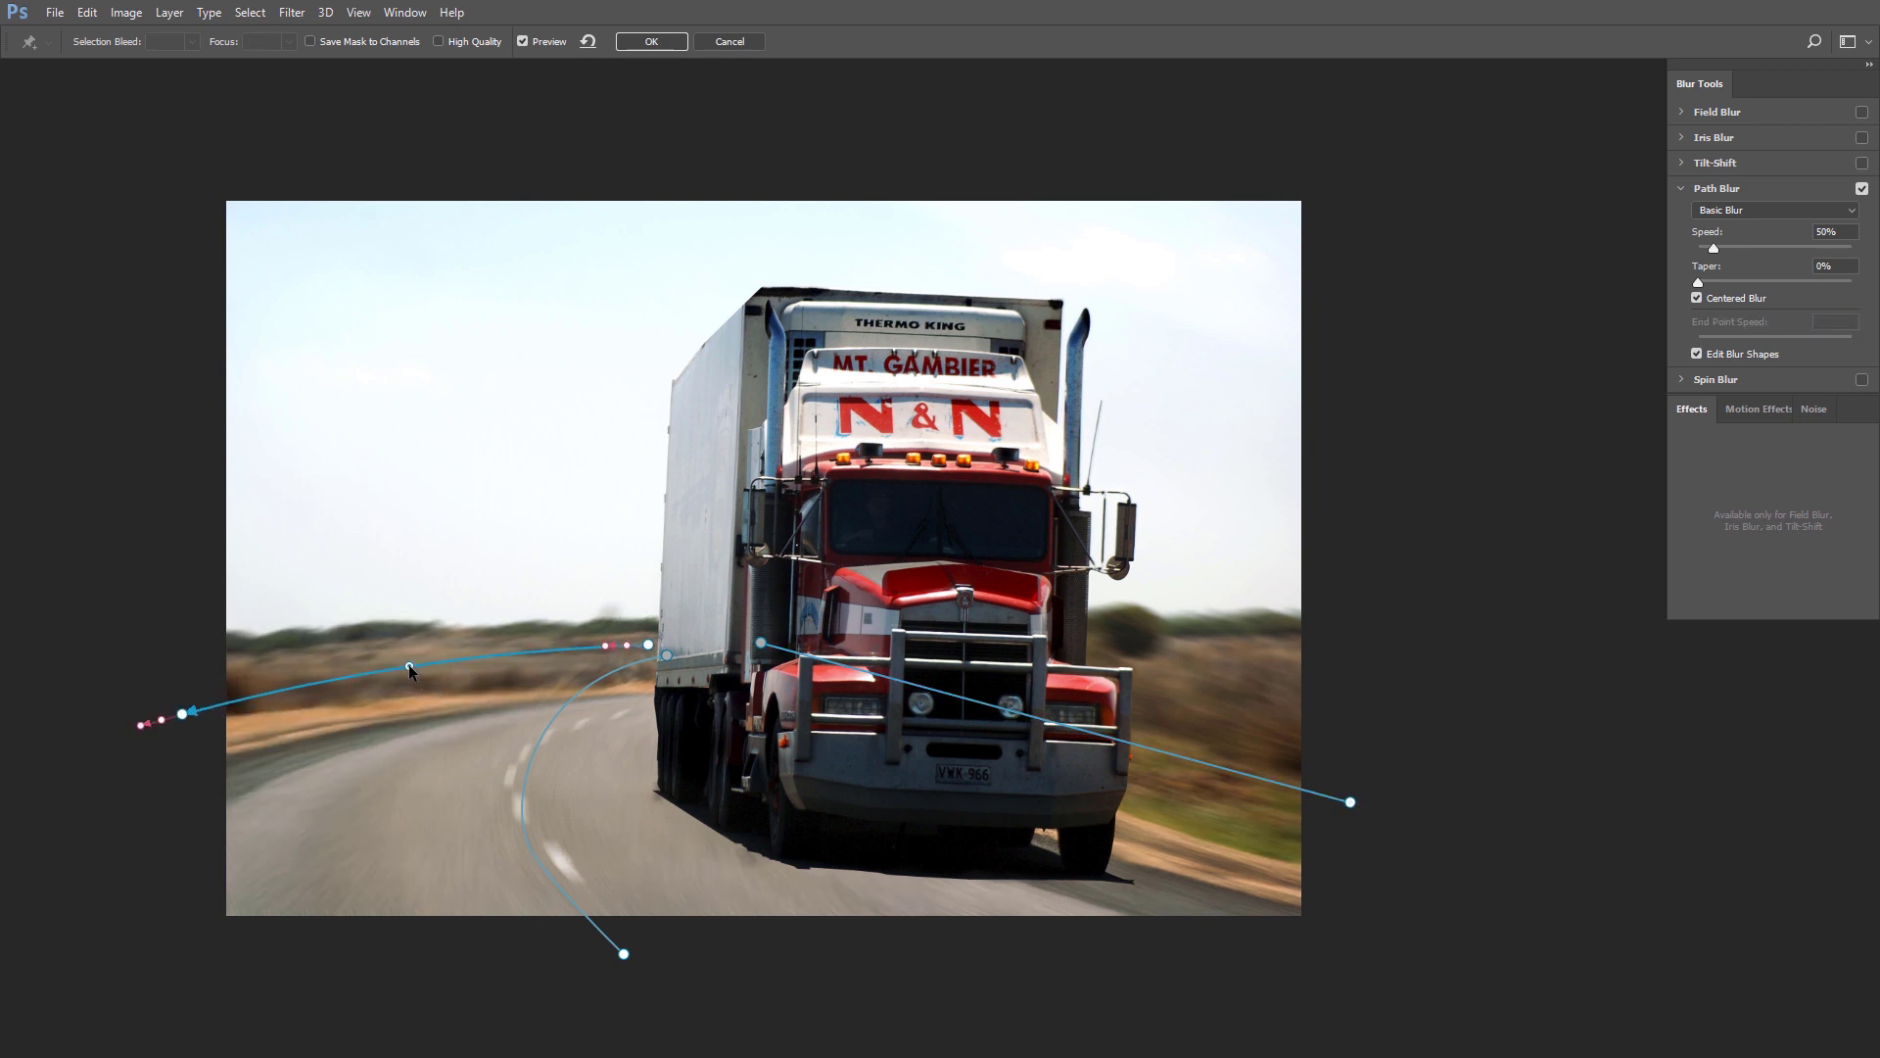
left_click(648, 645)
left_click_drag(1758, 340, 1694, 341)
left_click(184, 714)
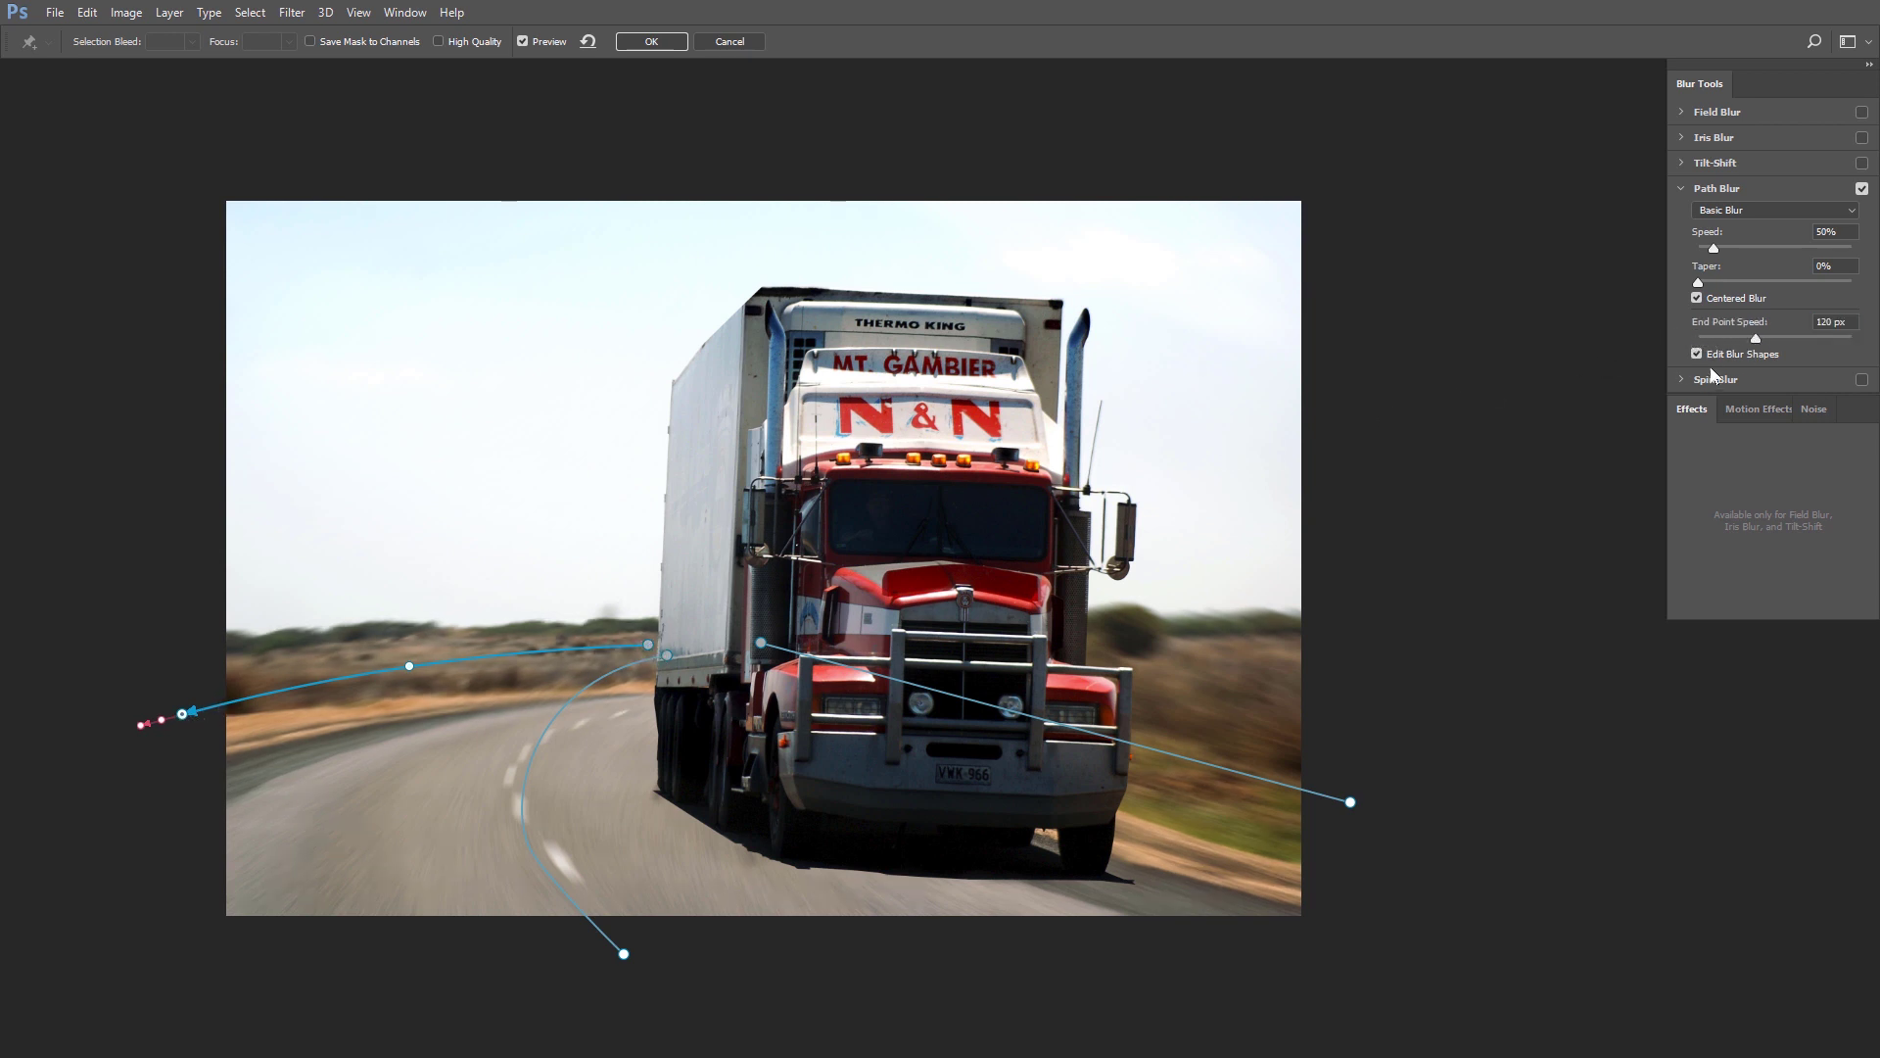
mouse_move(1758, 340)
left_mouse_down()
mouse_move(1726, 342)
mouse_move(1803, 342)
mouse_move(1777, 343)
left_mouse_up()
Add a straight blur path beneath the truck from the trailer's lower rear to below the photo, and apply the Path Blur.
left_click_drag(704, 780, 1000, 962)
left_click_drag(705, 781, 687, 667)
left_click_drag(1000, 962, 1040, 948)
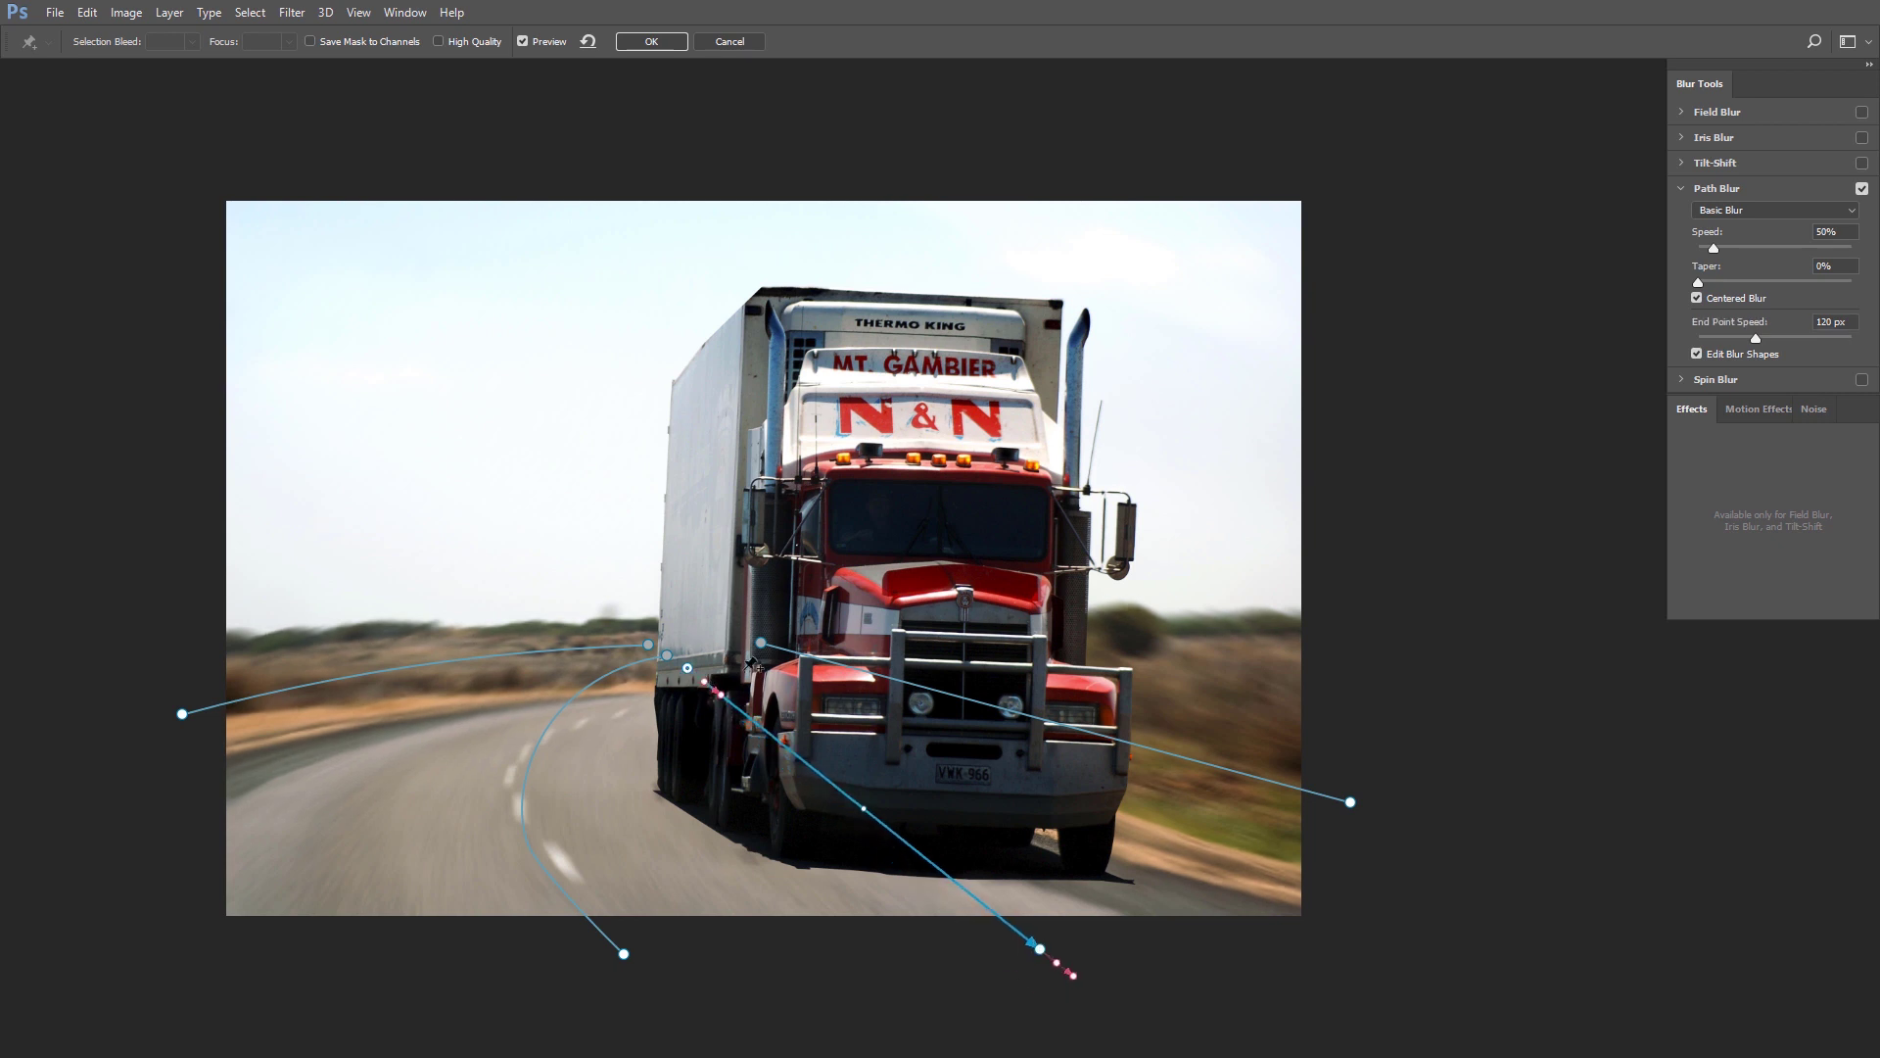
left_click_drag(1755, 339, 1698, 339)
key("ctrl+z")
left_click_drag(1754, 345, 1753, 343)
left_click(661, 44)
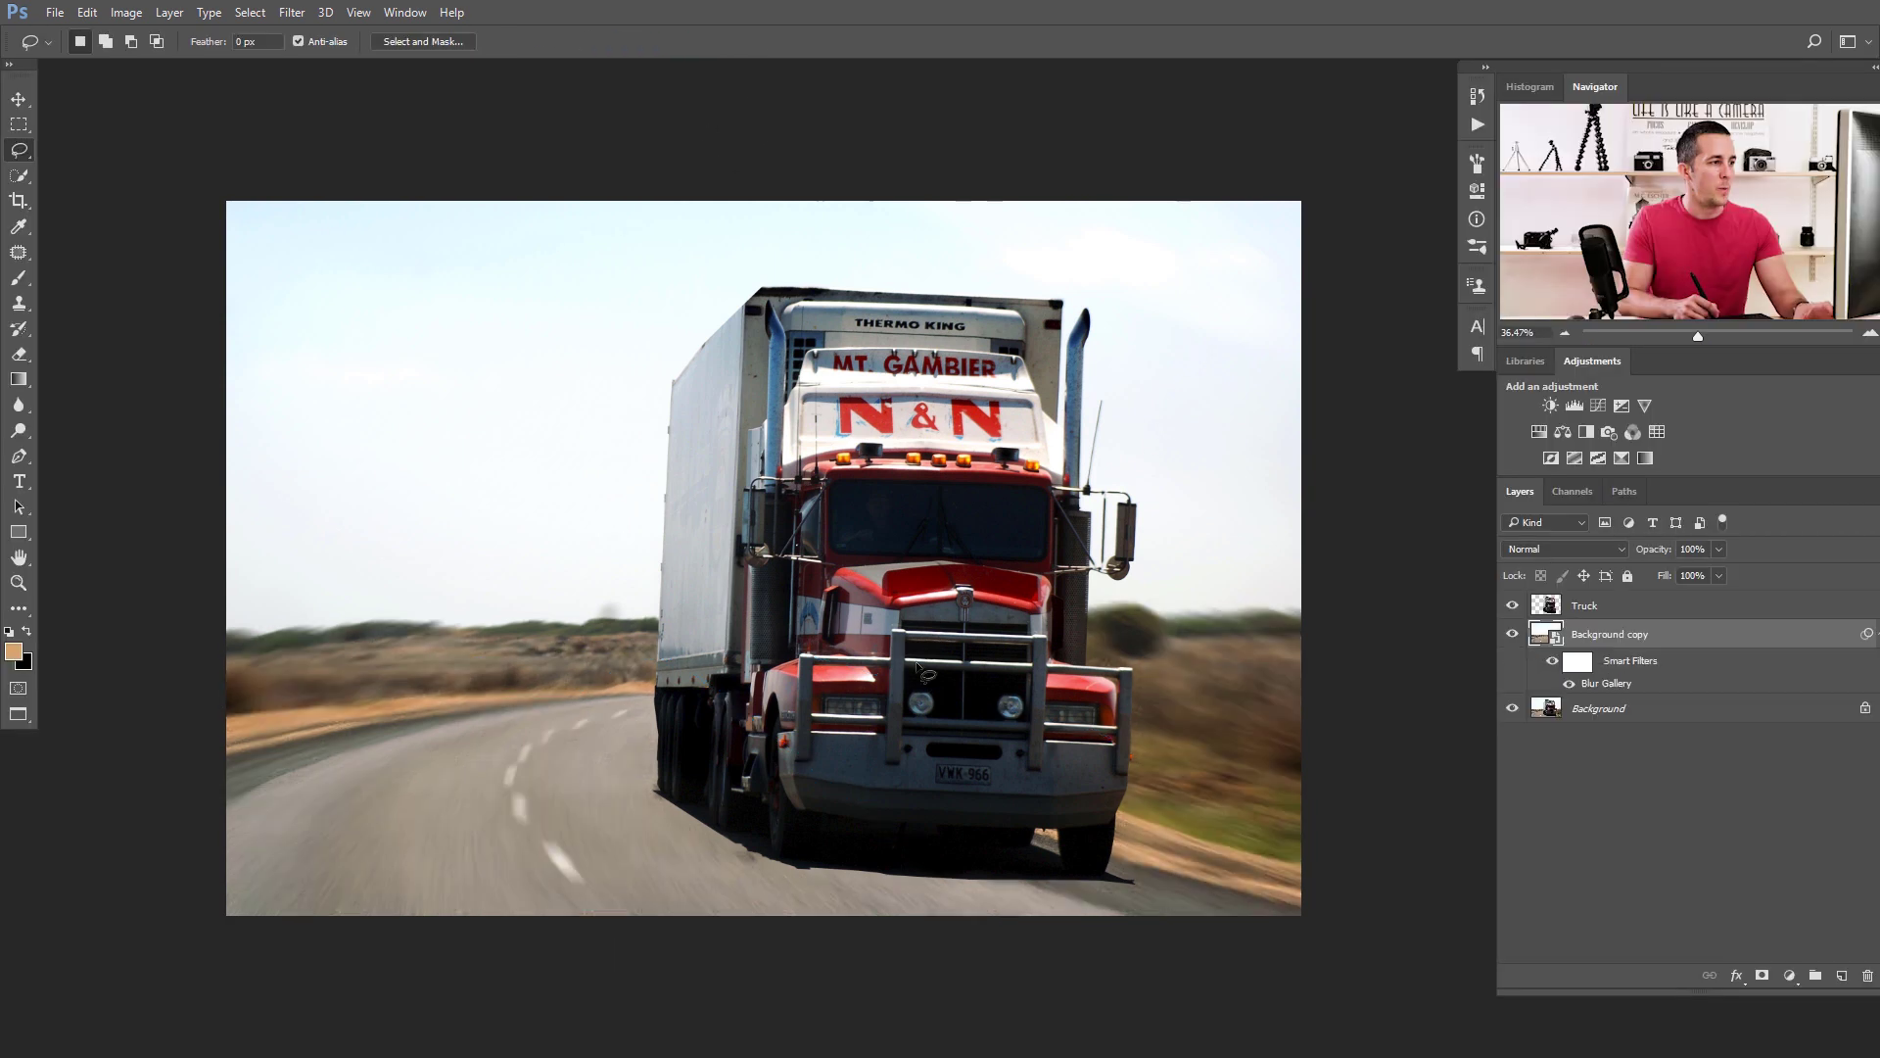
Compare the photo with and without the blur by toggling the Background copy layer's visibility.
left_click(1514, 635)
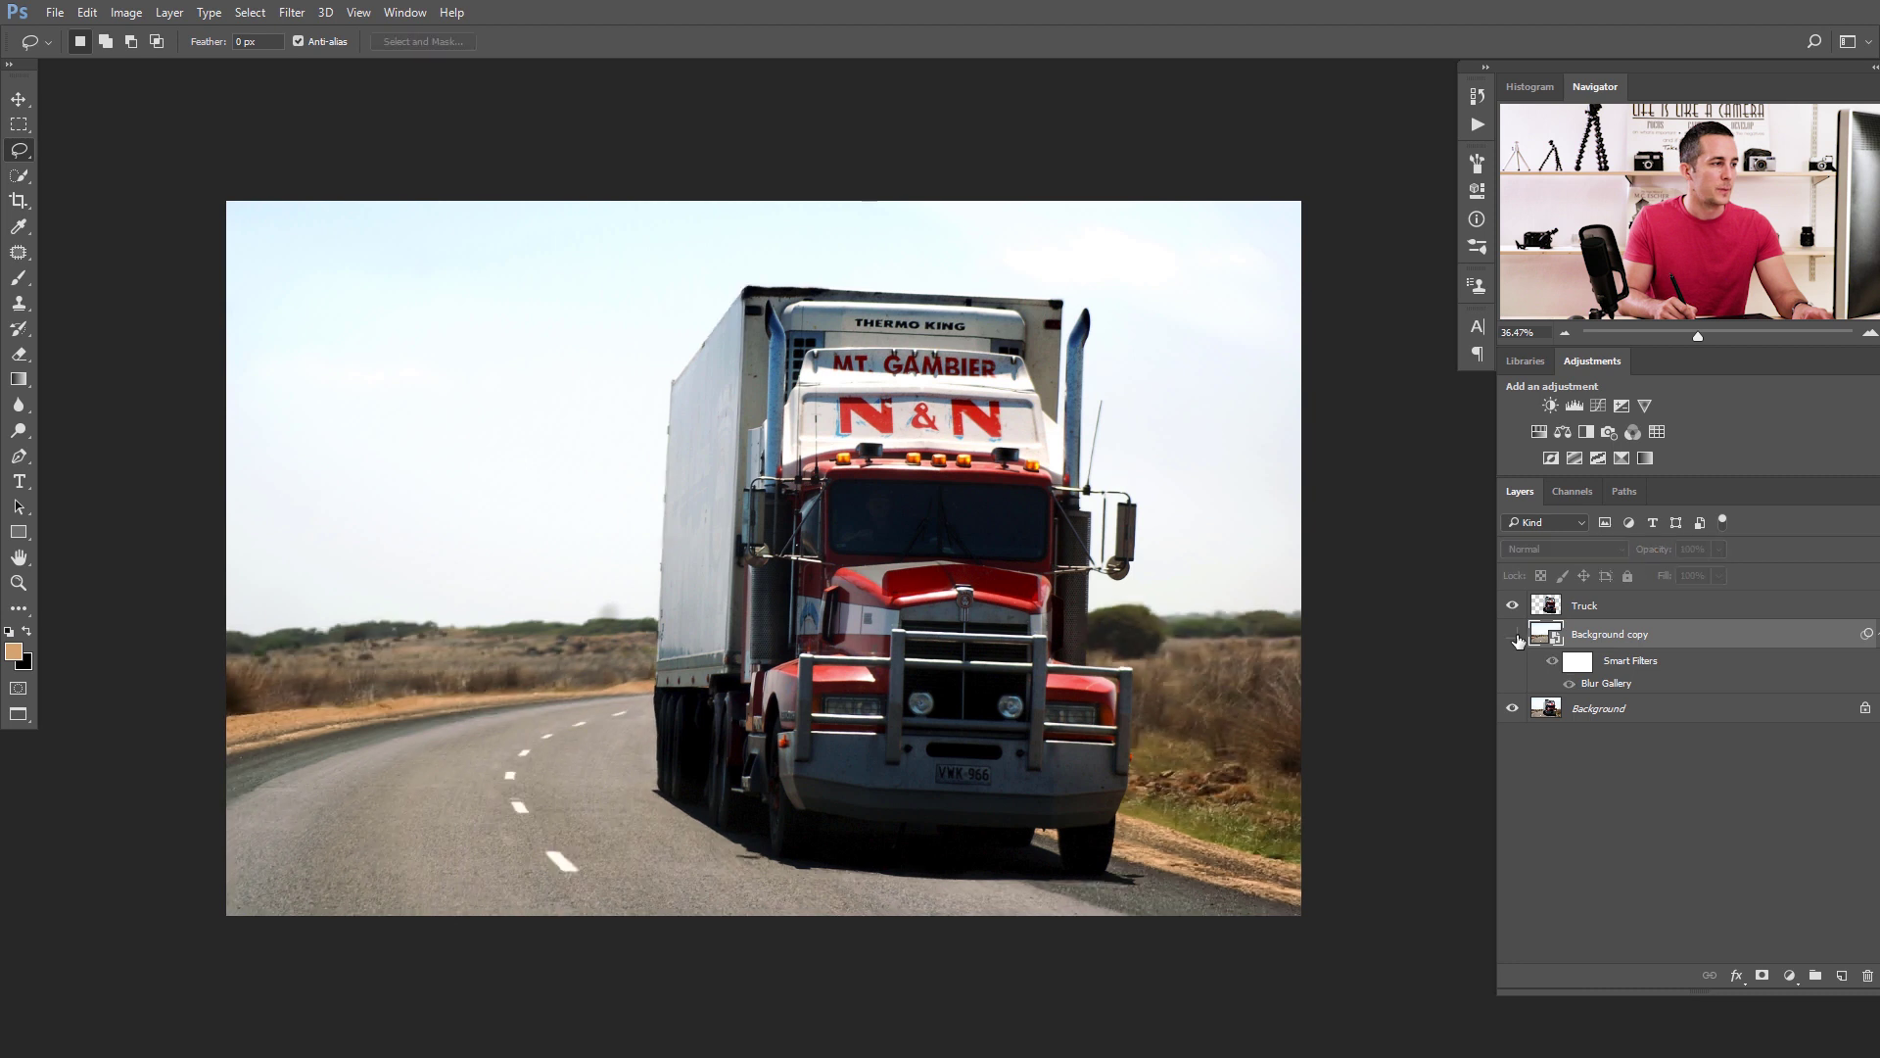
left_click(1512, 636)
left_click(1511, 635)
left_click(1512, 636)
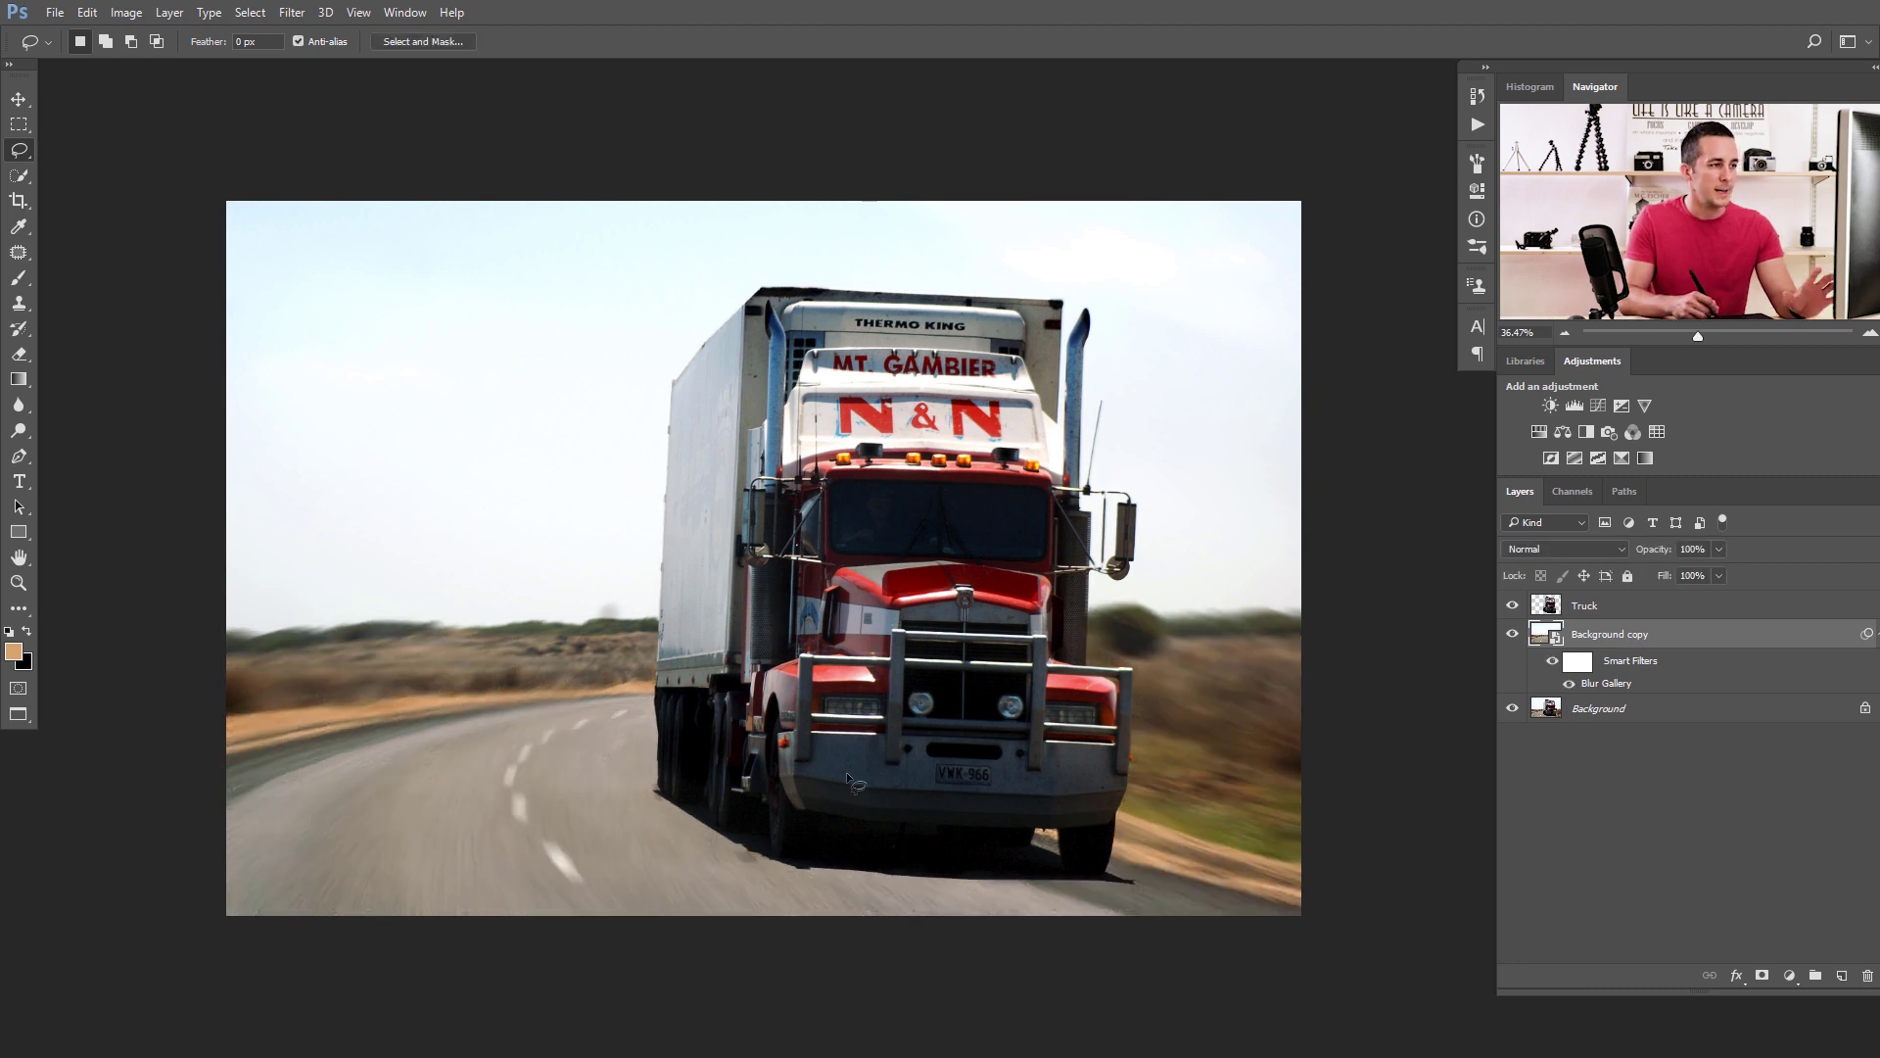